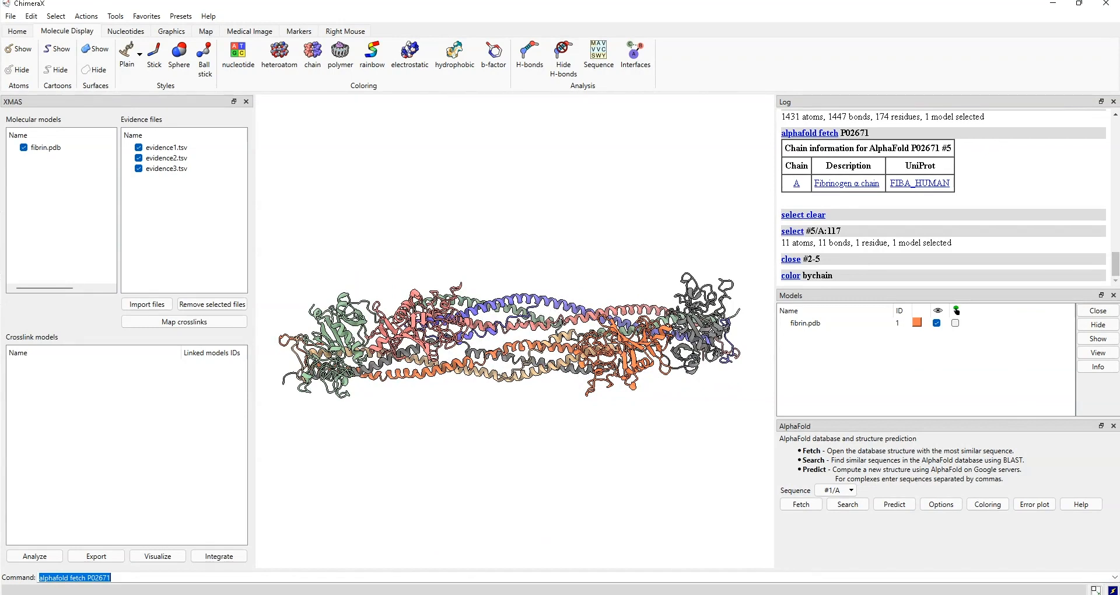
- Look up the fibrinogen α chain's UniProt entry, dismissing the server errors, and note FIBA_HUMAN
left_click(920, 183)
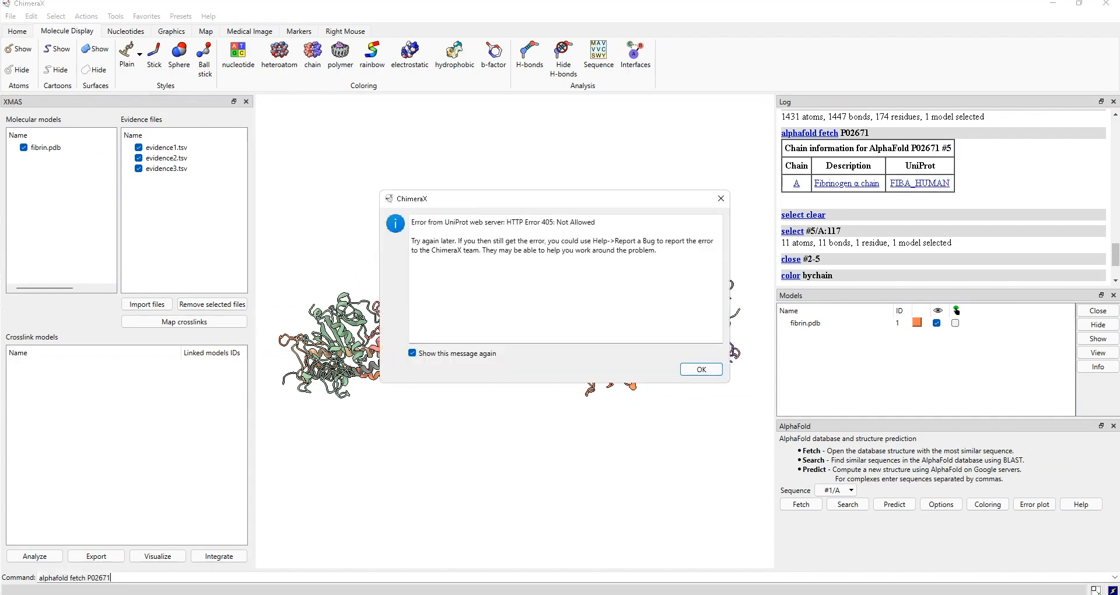
left_click(721, 198)
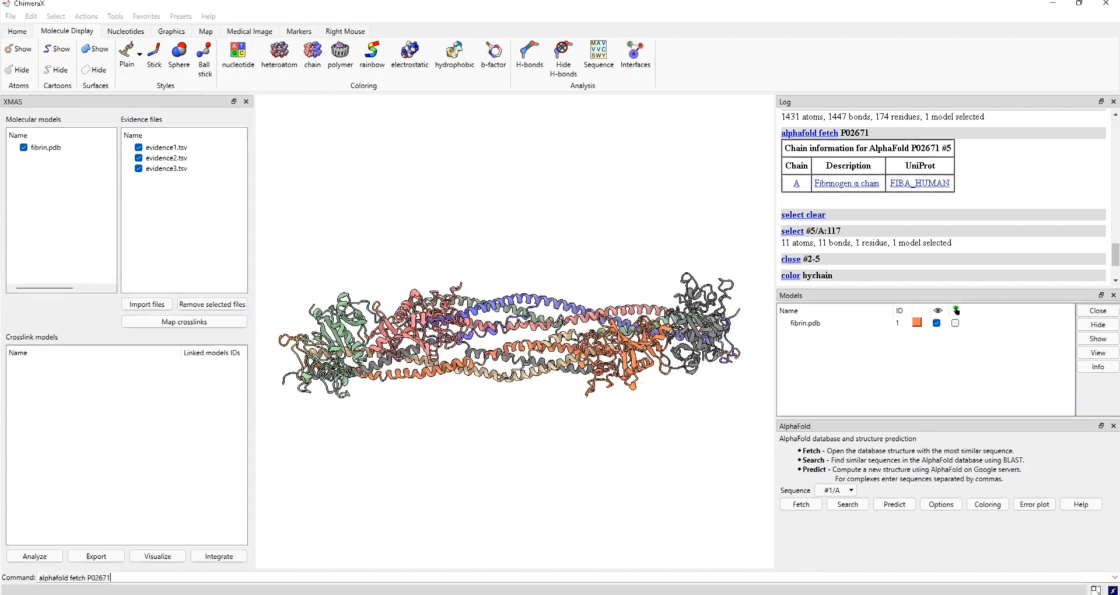
left_click(847, 183)
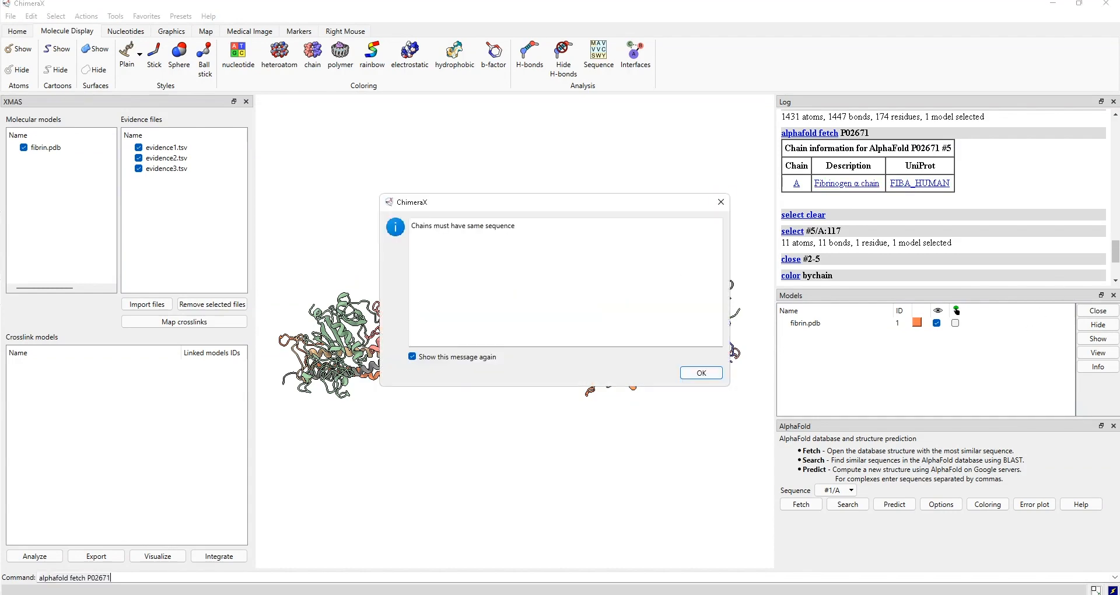
left_click(722, 201)
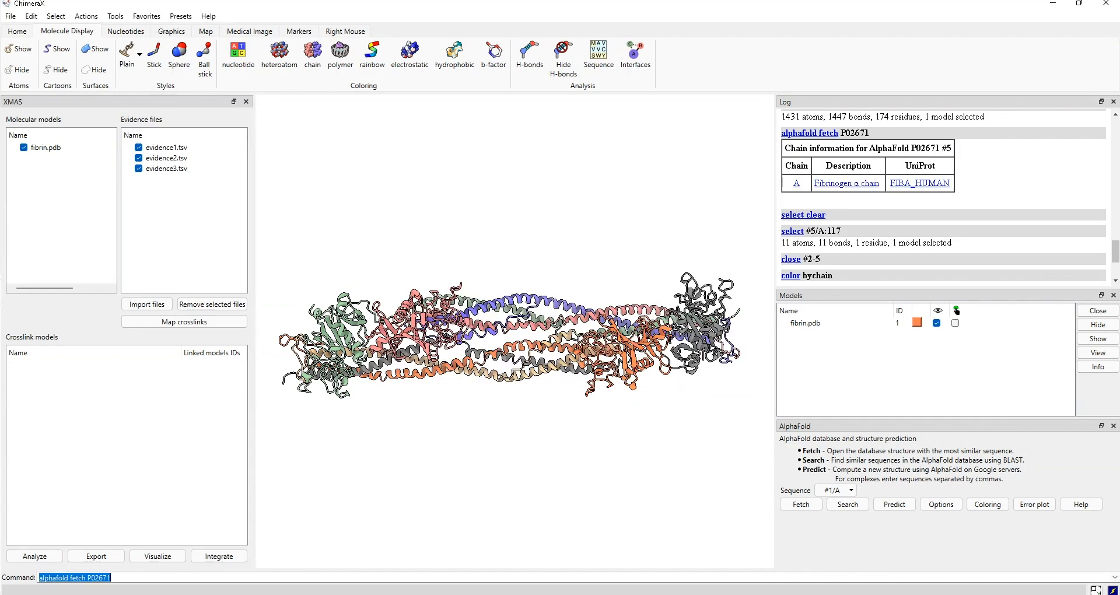
left_click(920, 183)
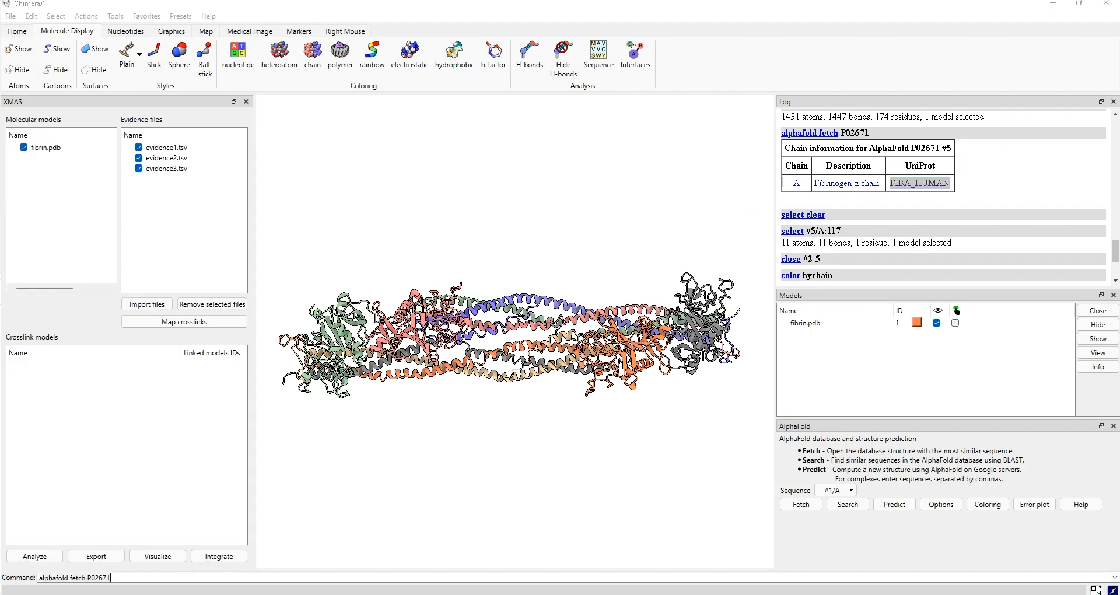
- Search UniProt for FIBA_HUMAN, copy accession P02671, and go back to ChimeraX
mouse_move(534, 594)
left_click(597, 554)
left_click(730, 58)
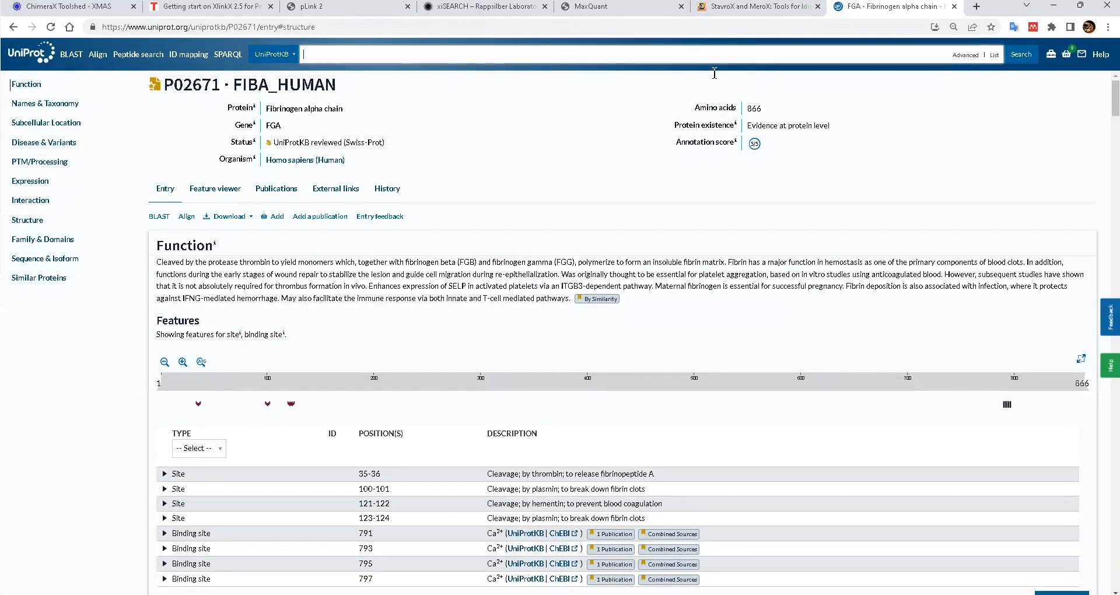
type("FIBA_HUMAN")
key("Return")
double_click(563, 106)
key("ctrl+c")
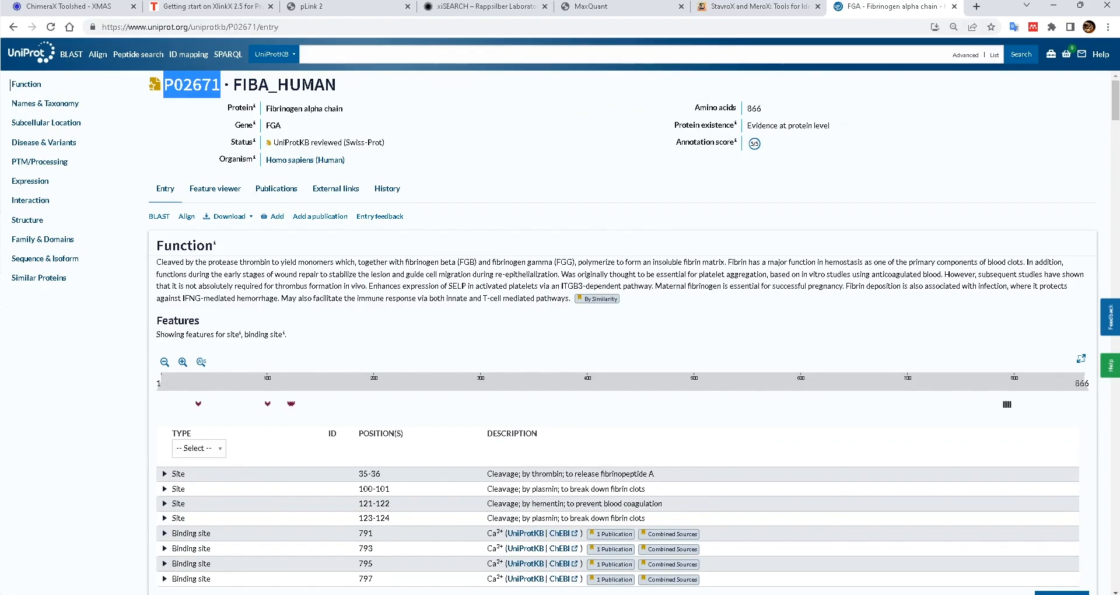
left_click(1053, 6)
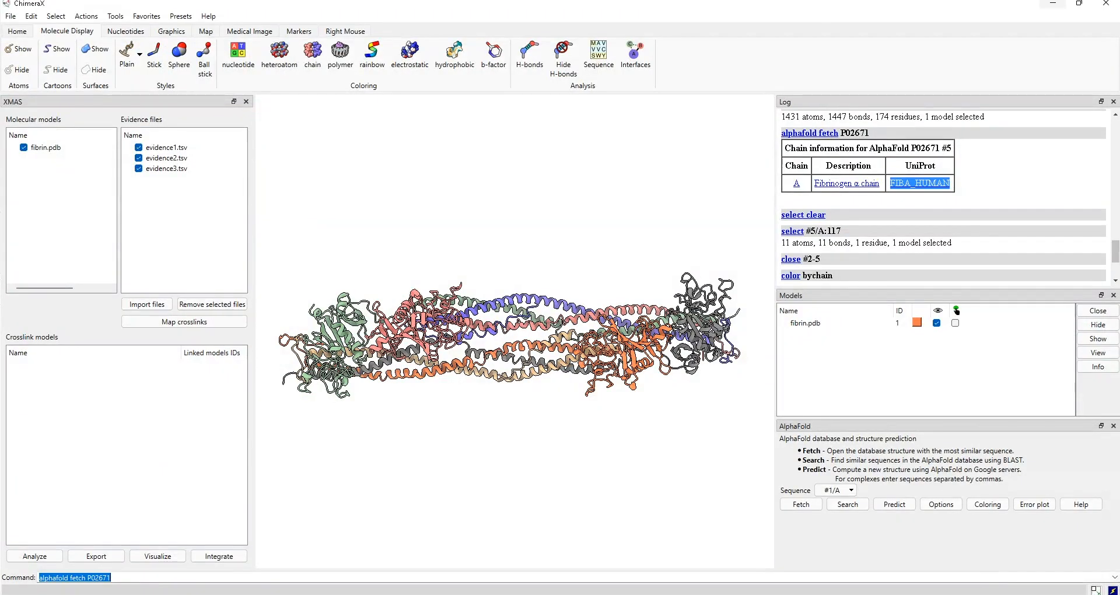
- Load the AlphaFold model with 'alphafold fetch P02671'
left_click(111, 578)
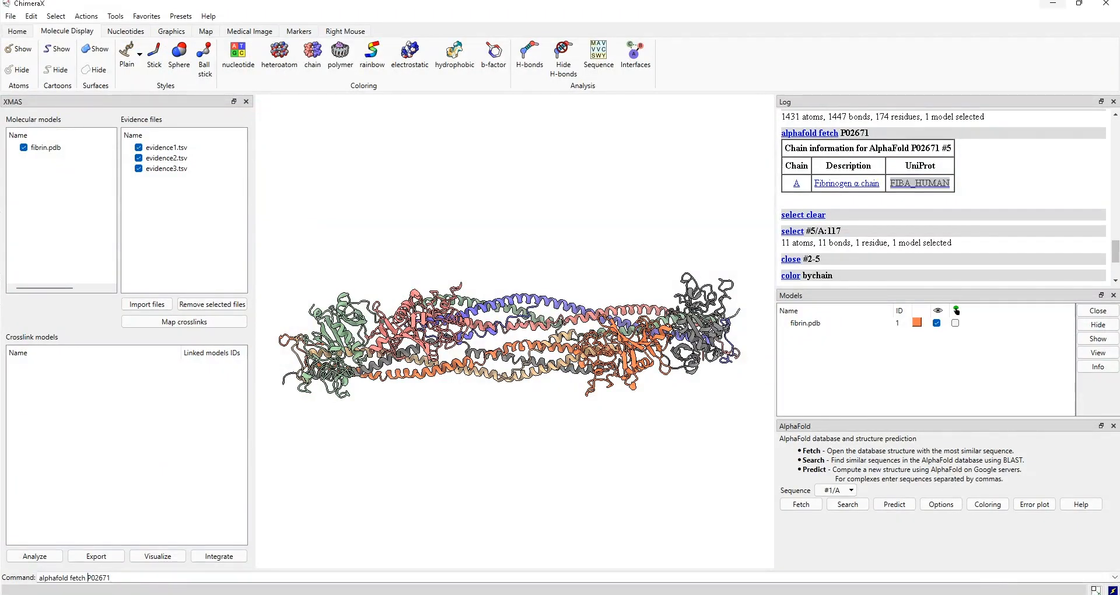
double_click(90, 578)
key("ctrl+v")
key("Return")
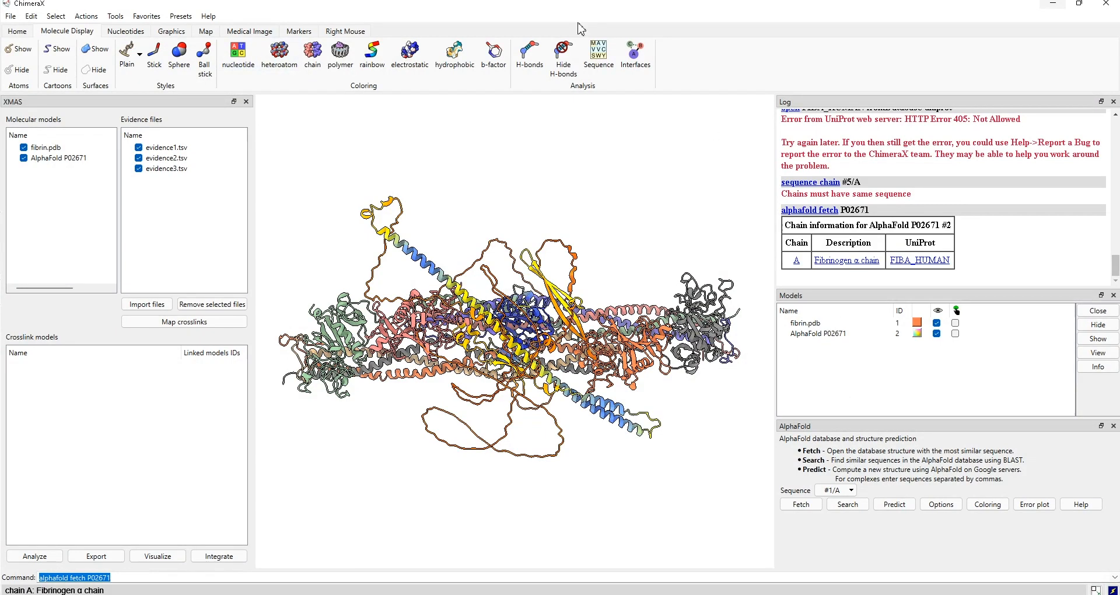
- Set the right mouse to Move model and drag the AlphaFold model up above fibrin
left_click(345, 31)
left_click(125, 54)
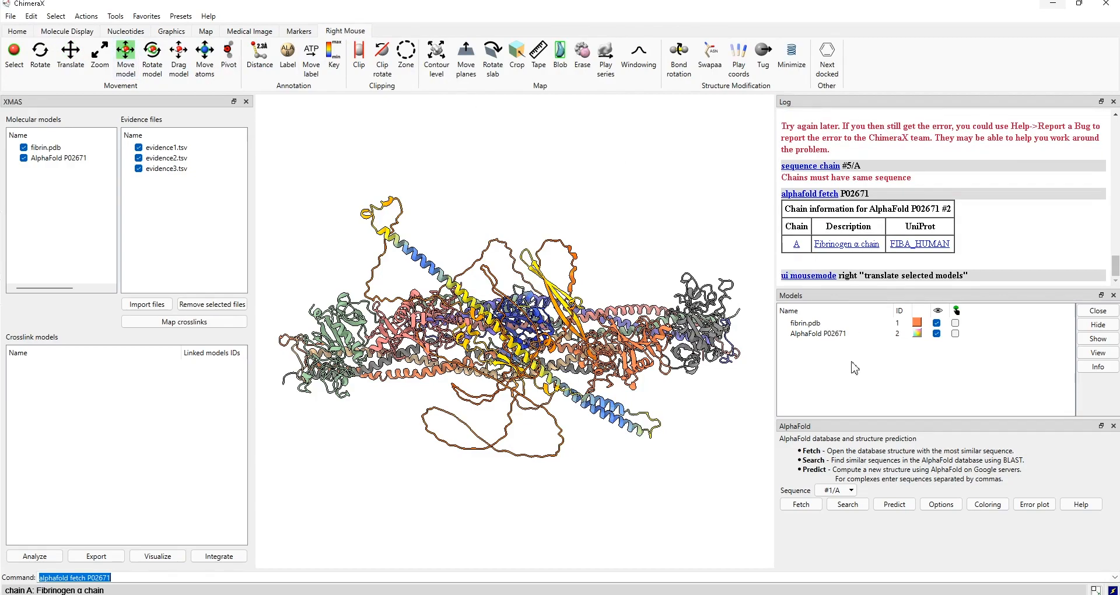
left_click(456, 286, "ctrl")
right_click_drag(456, 278, 455, 145)
mouse_move(458, 257)
left_mouse_down()
mouse_move(480, 235)
mouse_move(481, 206)
left_mouse_up()
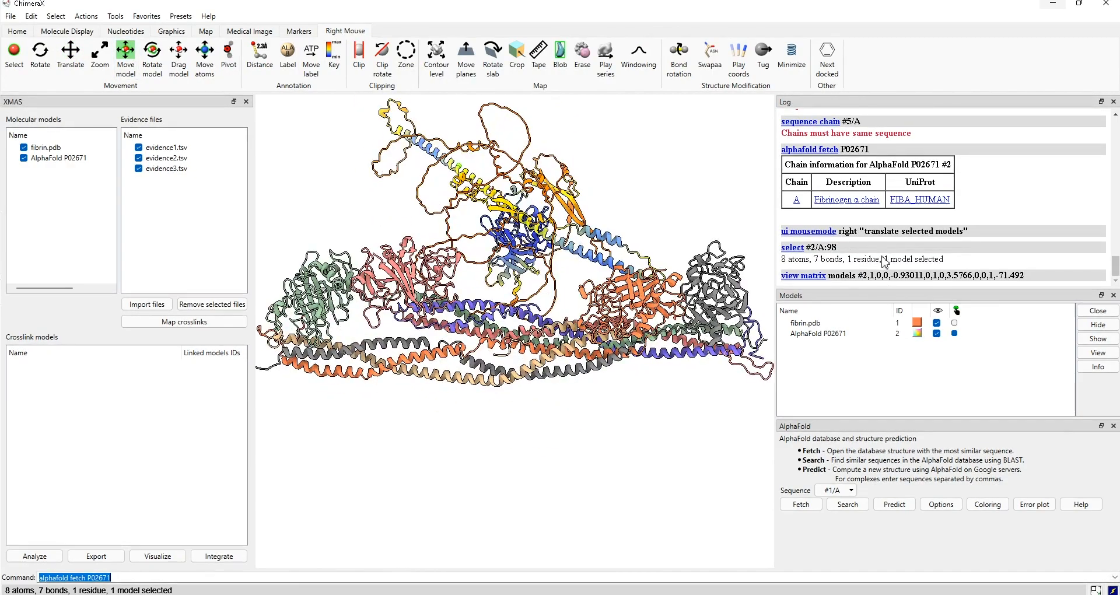
left_click(493, 192, "ctrl")
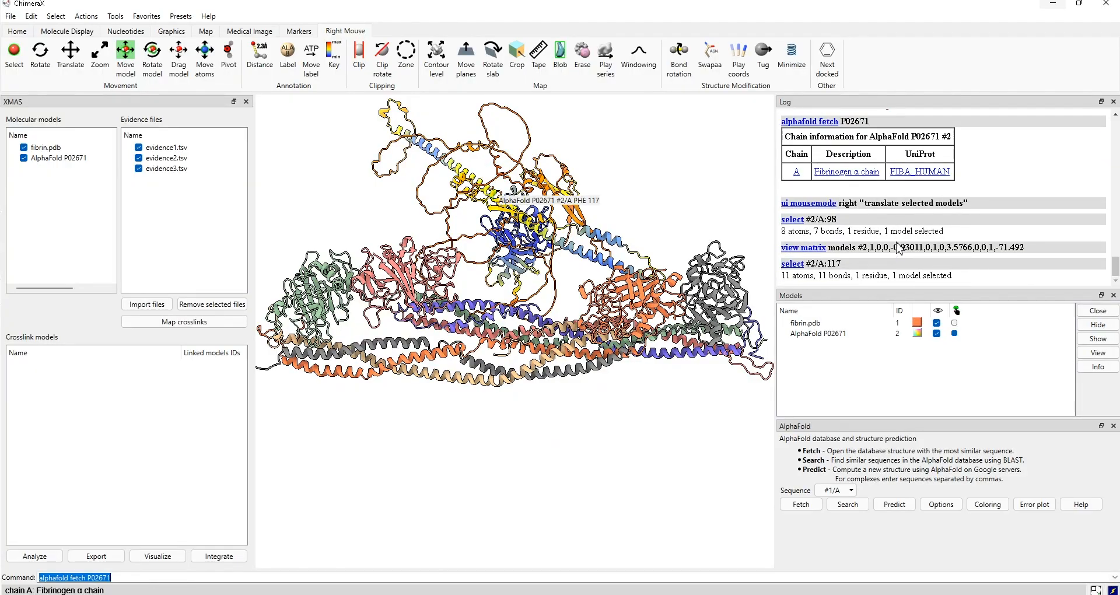
right_click_drag(493, 192, 504, 129)
left_click_drag(515, 186, 492, 195)
left_click_drag(895, 251, 1116, 267)
scroll(1113, 290, "down", 5)
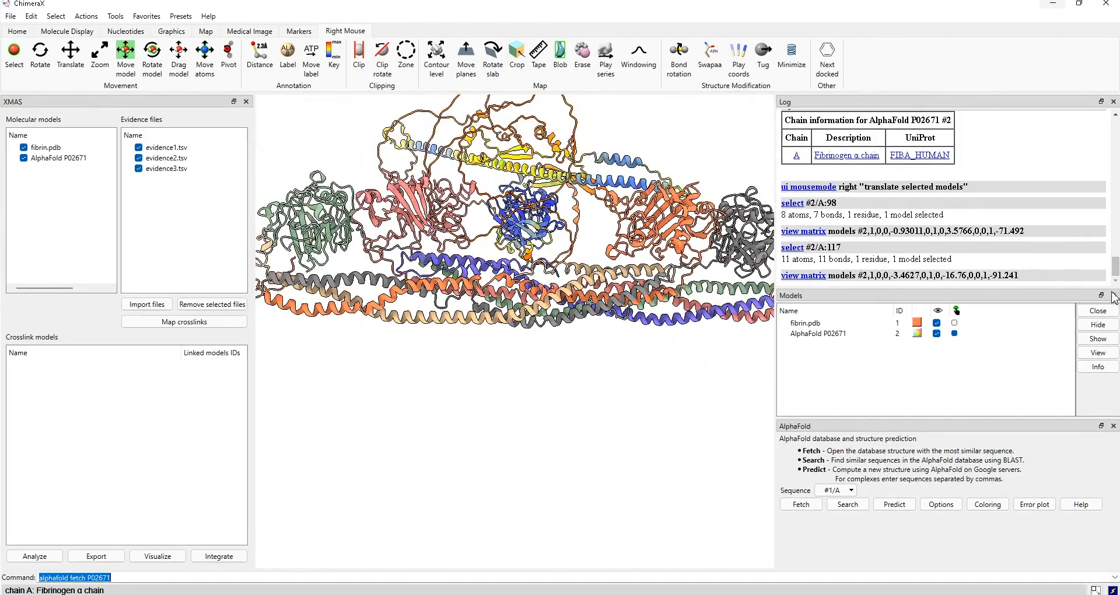
left_click_drag(832, 397, 872, 382)
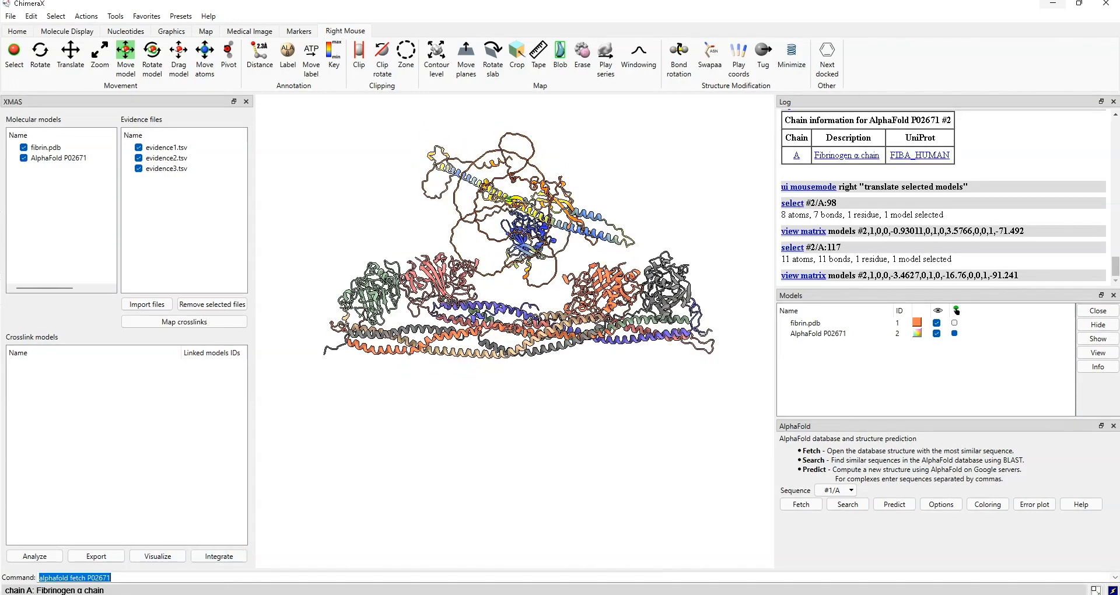
- Superpose model #2 onto #1 with 'match #2 to #1' and check fibrin's visibility
type("match")
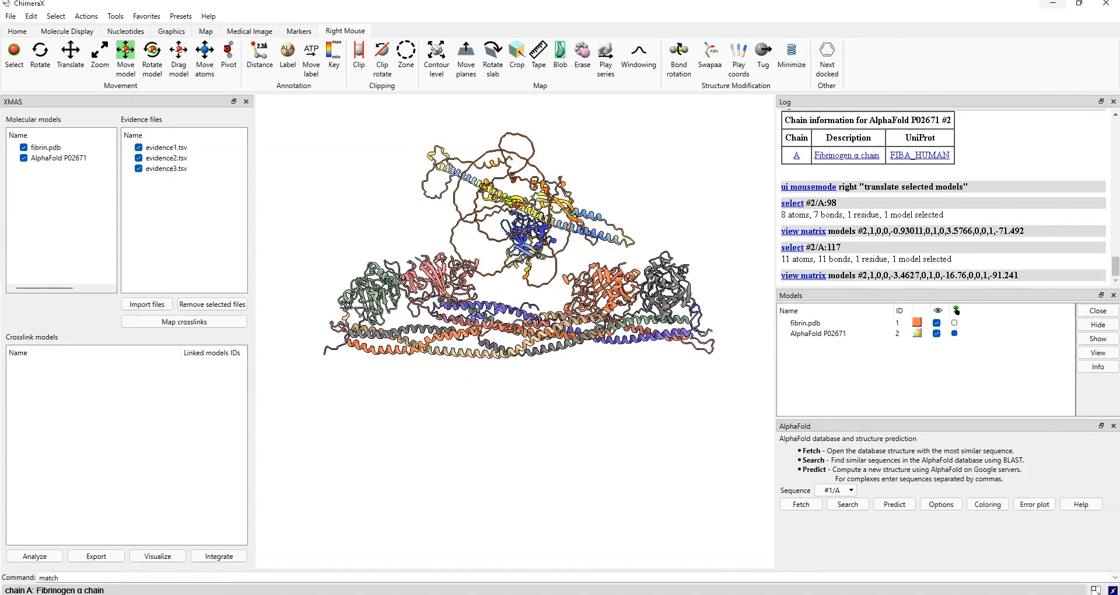
type(" #2 to #1")
key("Return")
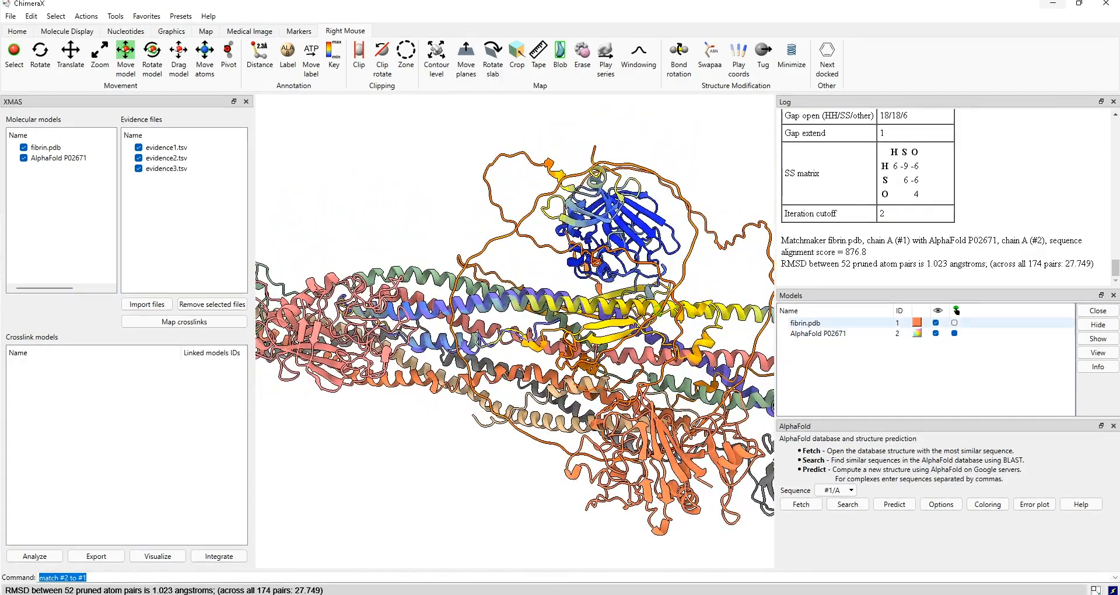
left_click(936, 323)
left_click(935, 323)
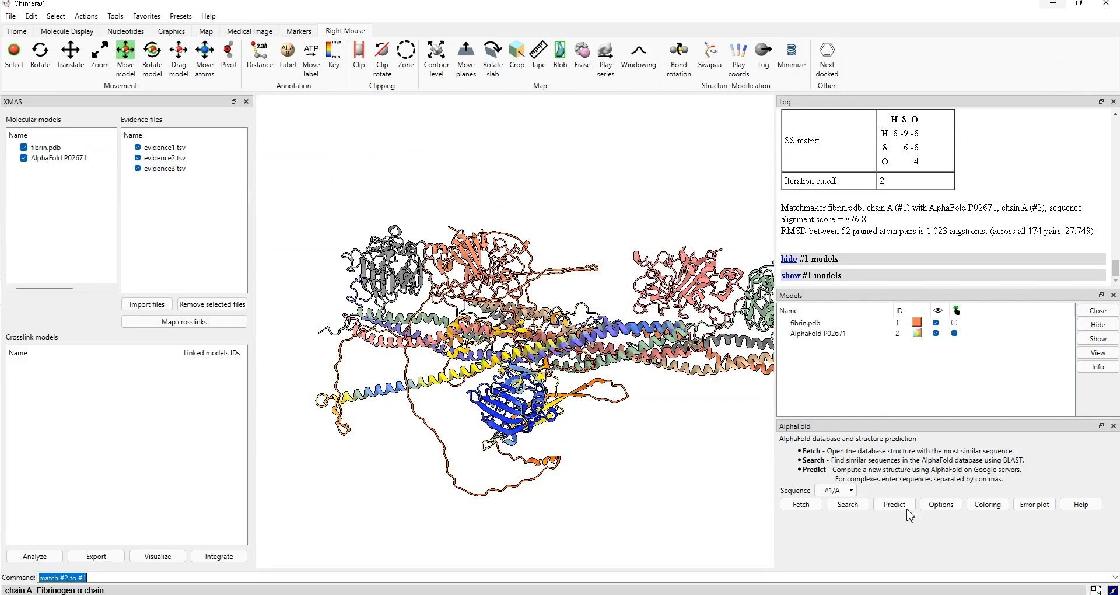
- Drag the AlphaFold model back up above fibrin and adjust the view
scroll(908, 511, "down", 7)
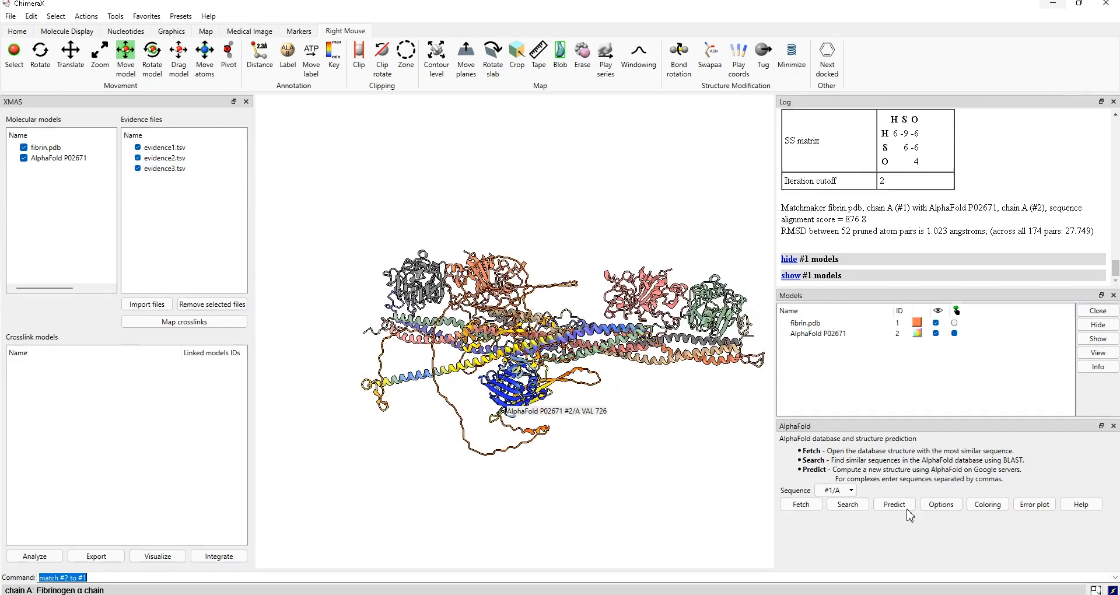
left_click(891, 446, "ctrl")
right_click_drag(889, 429, 916, 192)
left_click_drag(1009, 252, 1032, 270)
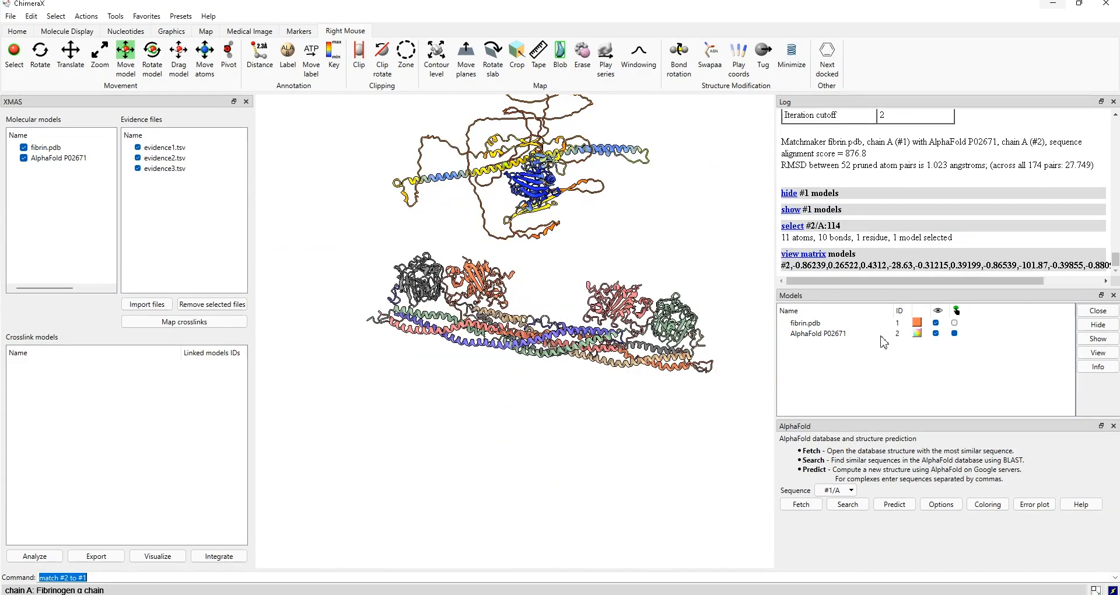
left_click_drag(960, 376, 927, 392)
middle_click_drag(927, 392, 882, 488)
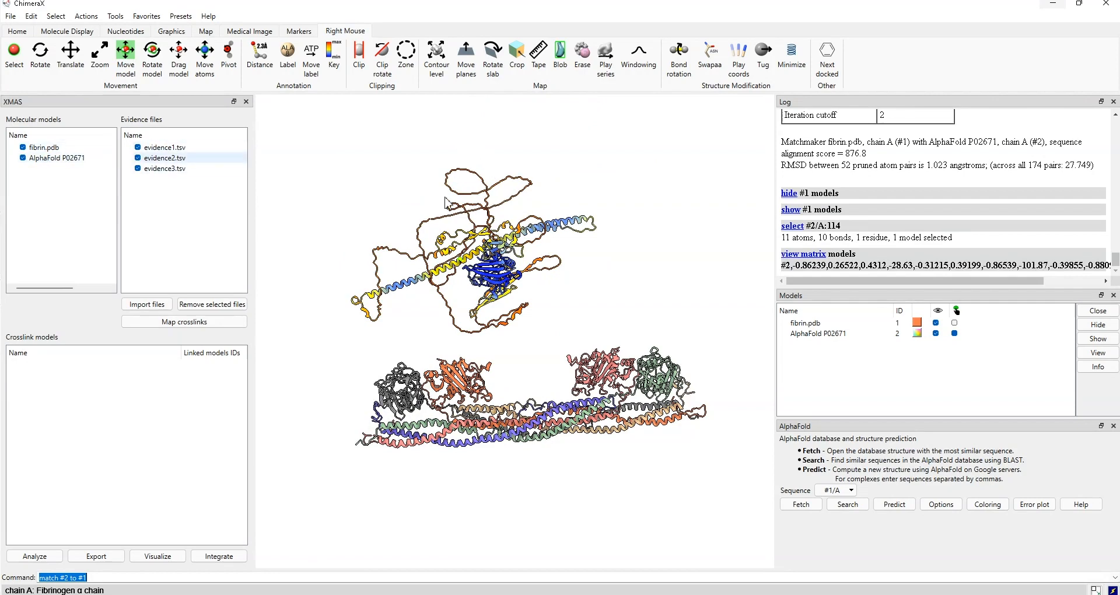
- Exclude evidence3.tsv and map the evidence1.tsv crosslinks onto both models
left_click(138, 169)
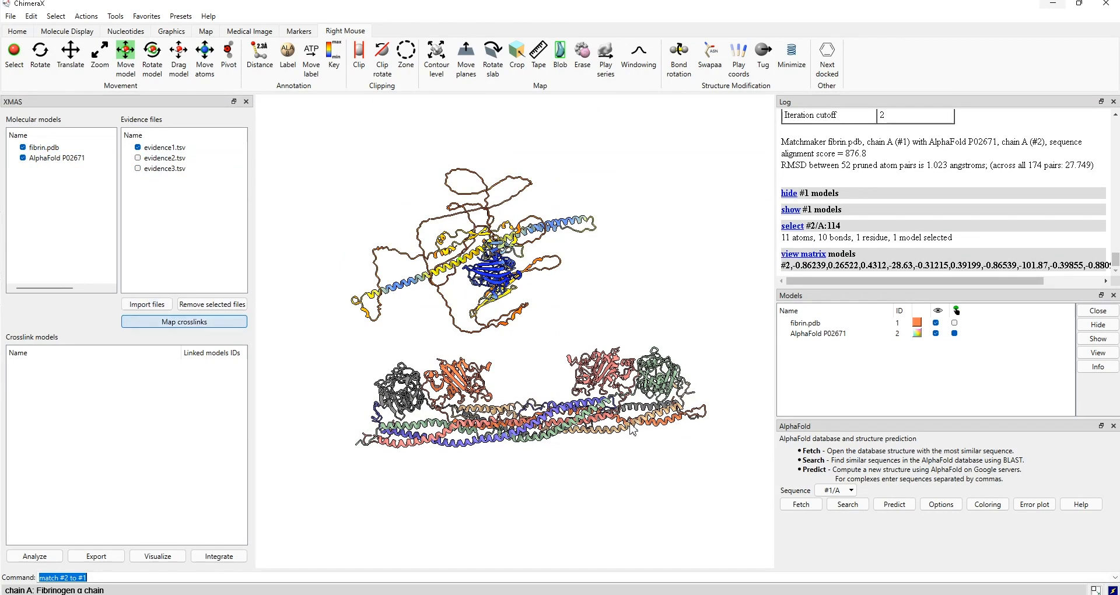
left_click(185, 321)
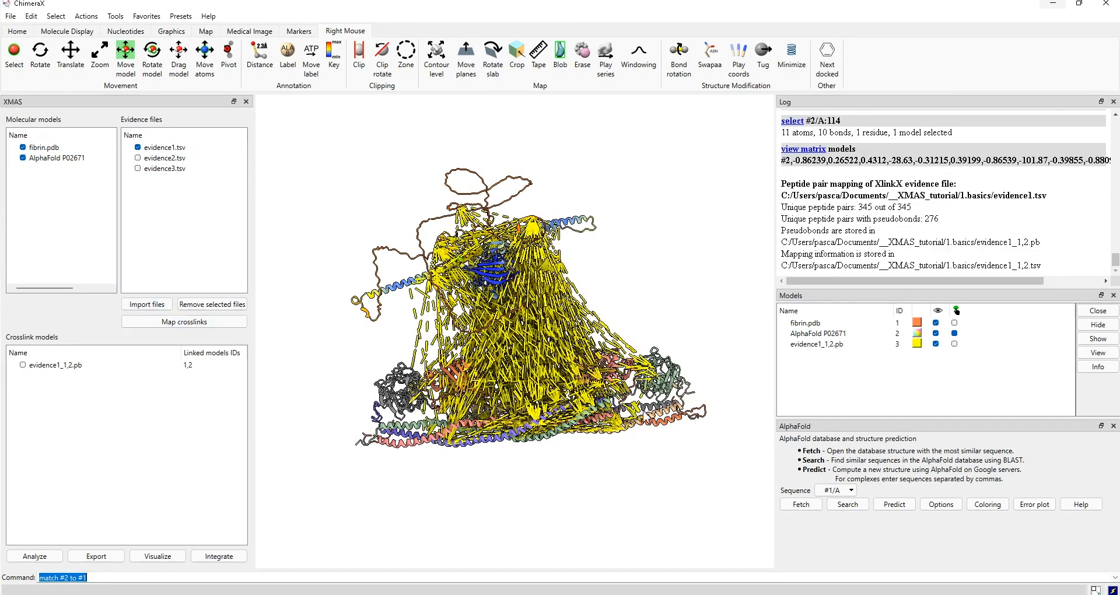
left_click_drag(748, 432, 670, 444)
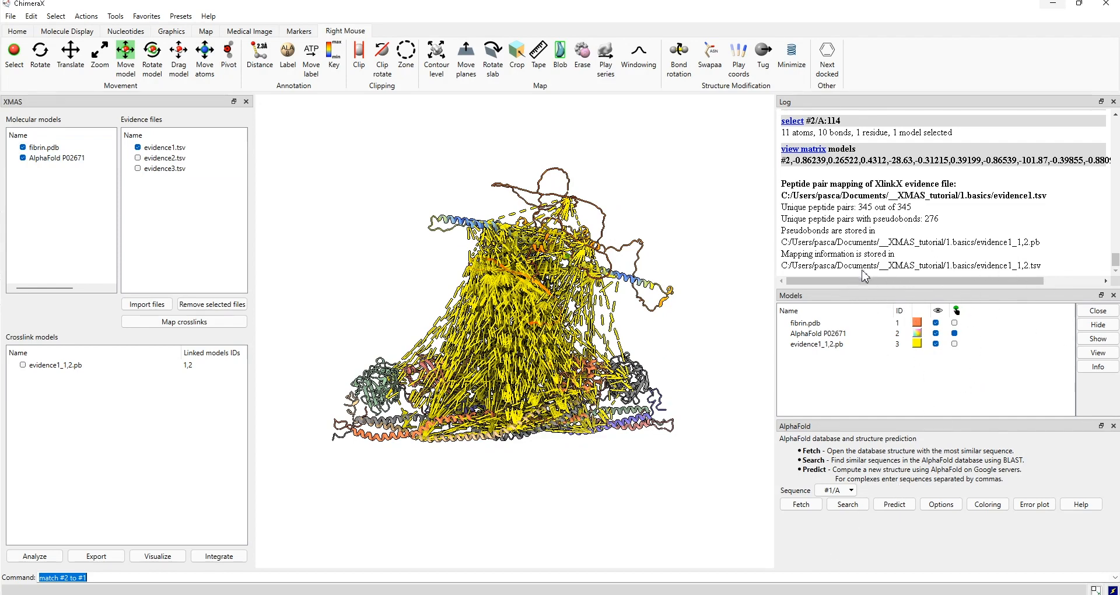
- Shift the AlphaFold model to inspect the crosslinks, then hide the evidence1_1,2.pb set
right_click(868, 282)
mouse_move(868, 282)
right_mouse_down()
mouse_move(833, 256)
mouse_move(777, 260)
mouse_move(754, 321)
mouse_move(868, 283)
right_mouse_up()
left_click_drag(949, 390, 870, 387)
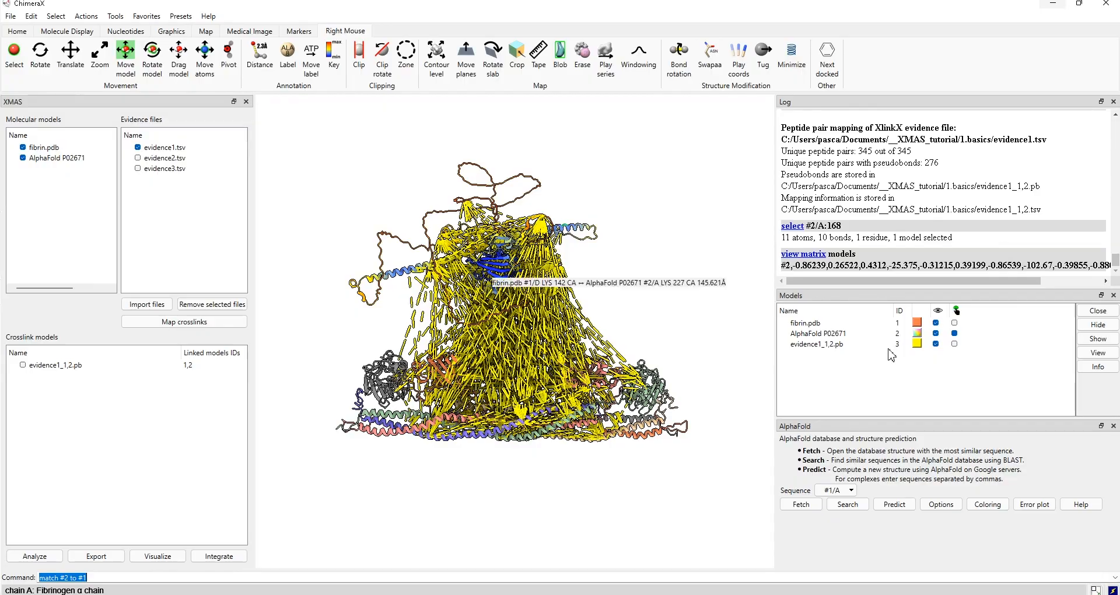
left_click(936, 343)
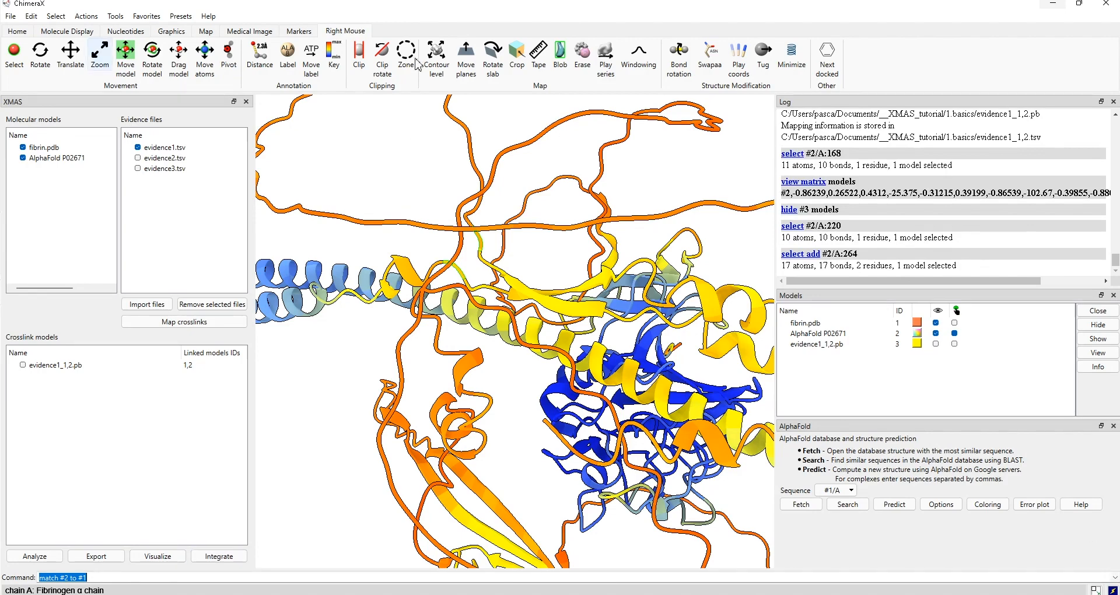
- Show the sequence of AlphaFold P02671 #2/A and select residues H220–P264
key("alt+a")
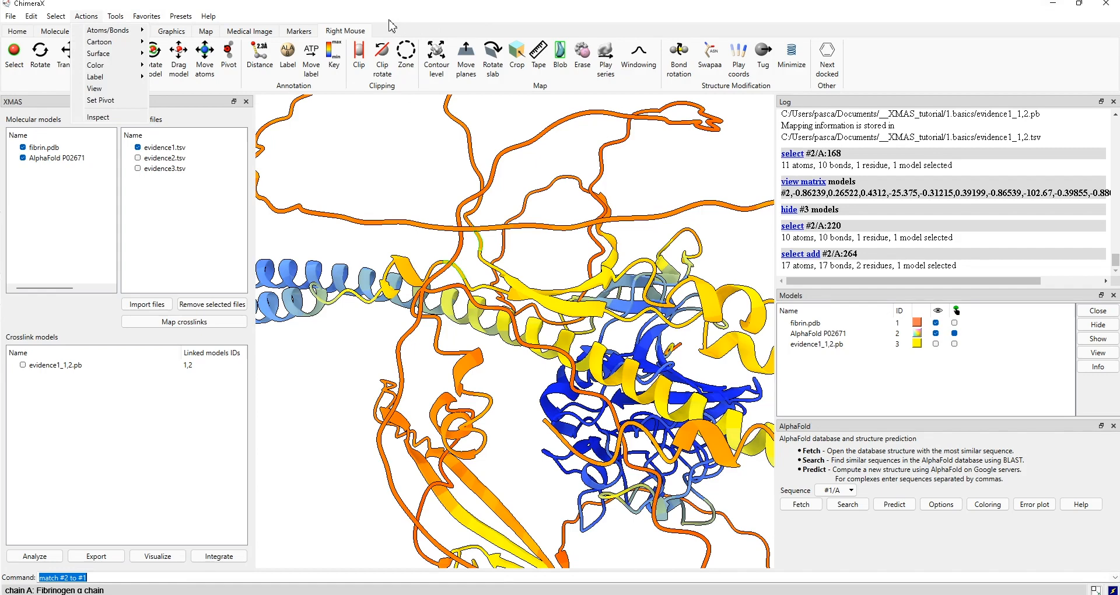
key("Right")
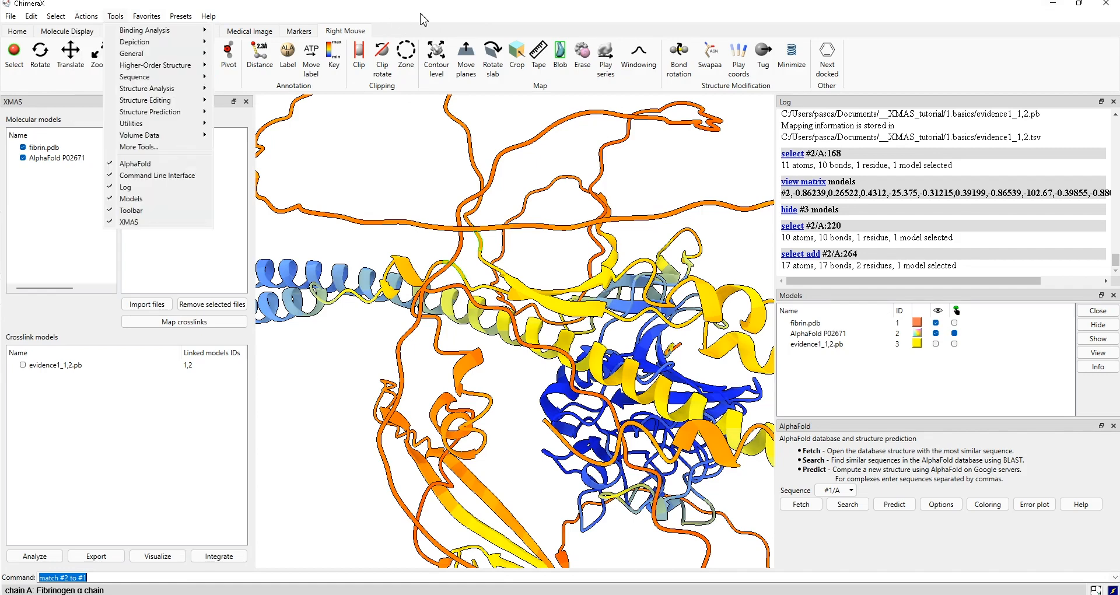
key("Down")
key("Down")
key("Down")
key("Down")
key("Down")
key("Right")
key("Down")
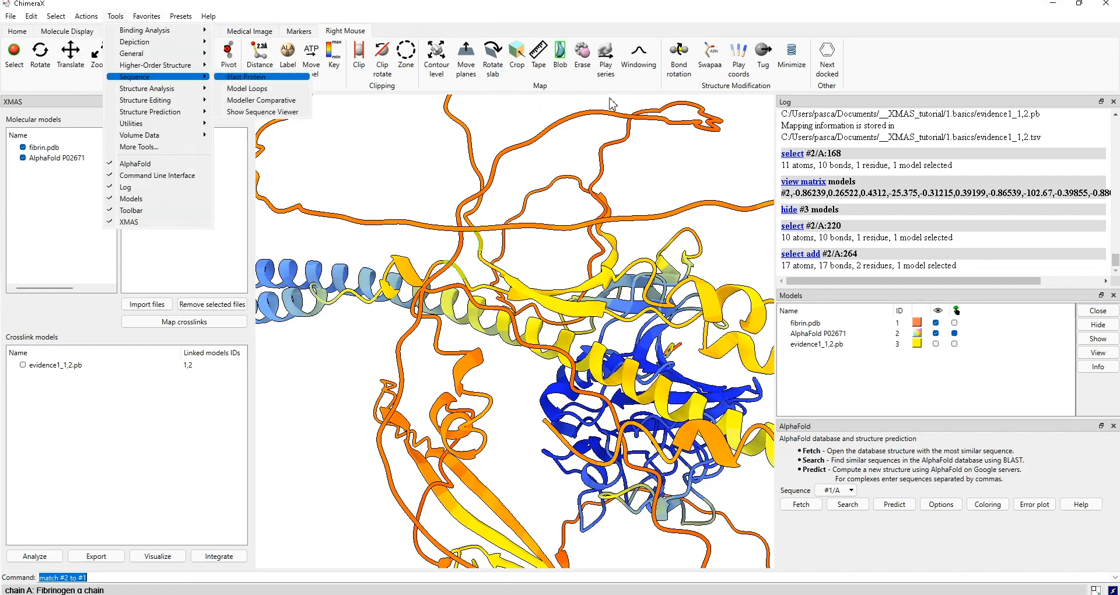
key("Down")
key("Down")
key("Down")
key("Return")
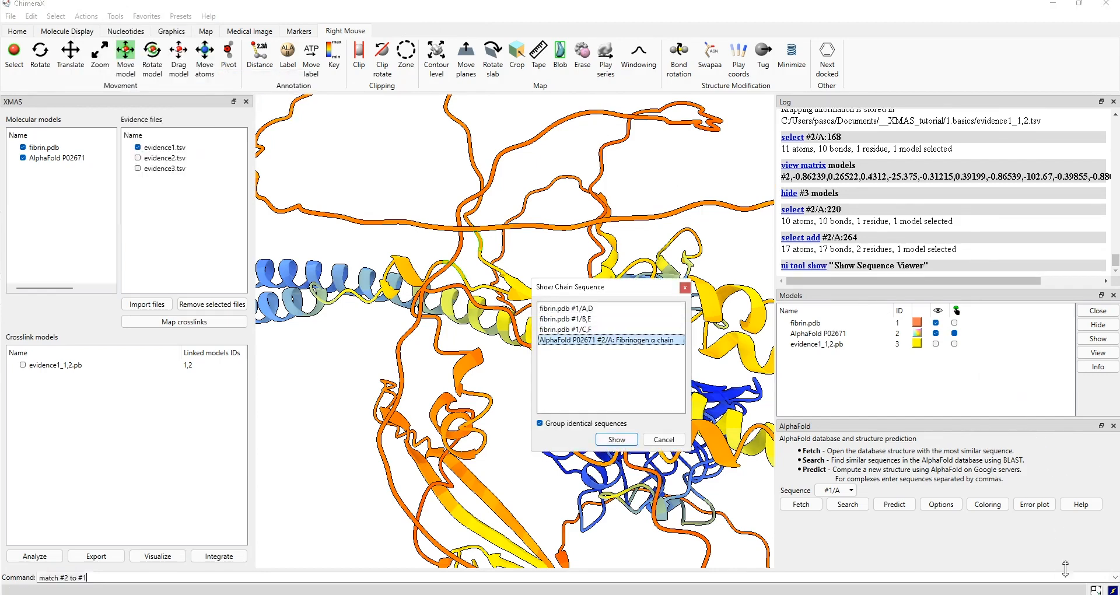
key("Escape")
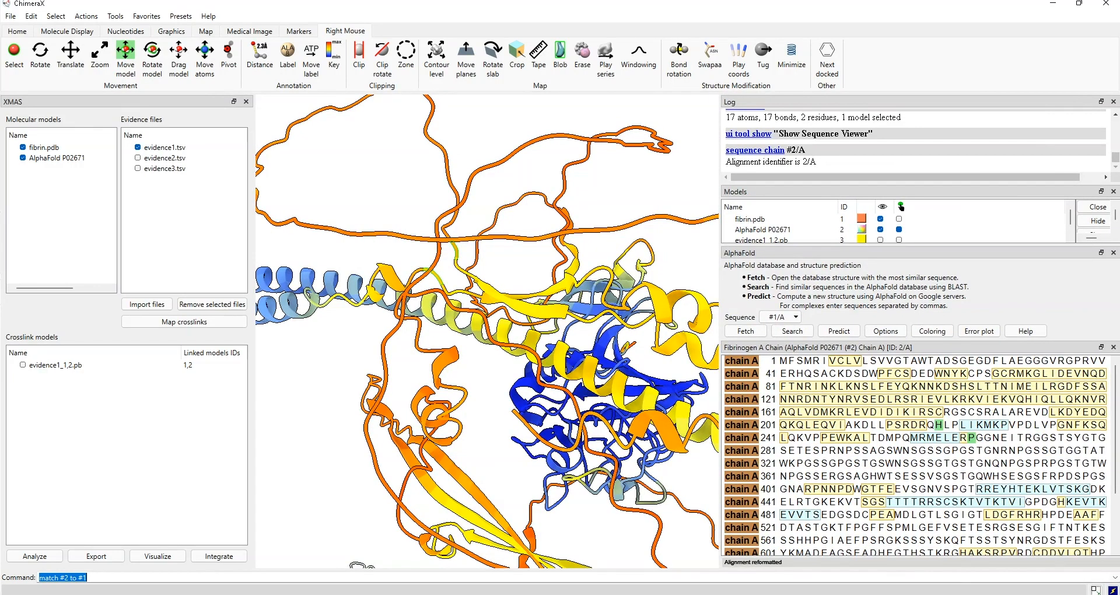
left_click_drag(938, 426, 973, 438)
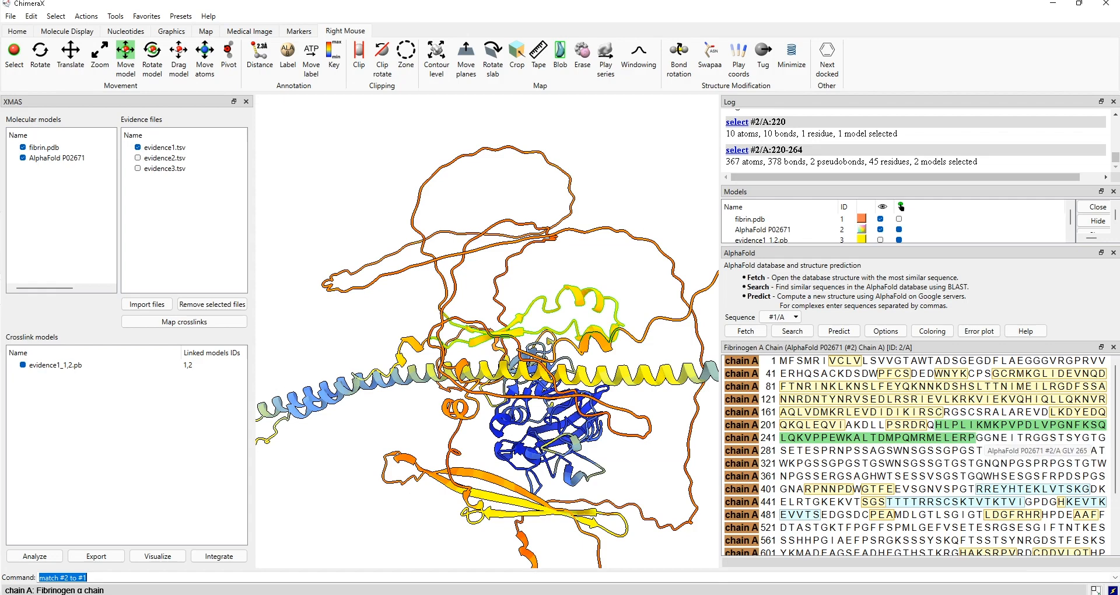
- Select residues 265–866 in the sequence viewer and delete them with 'del sel'
left_click(981, 438)
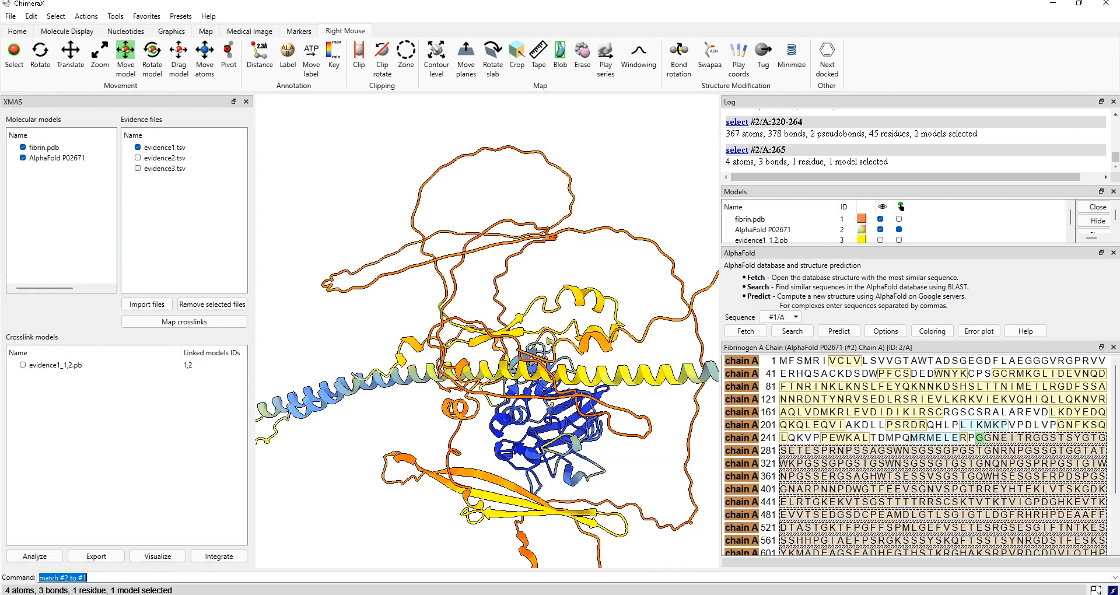
left_click_drag(1072, 558, 992, 550)
scroll(1098, 526, "down", 3)
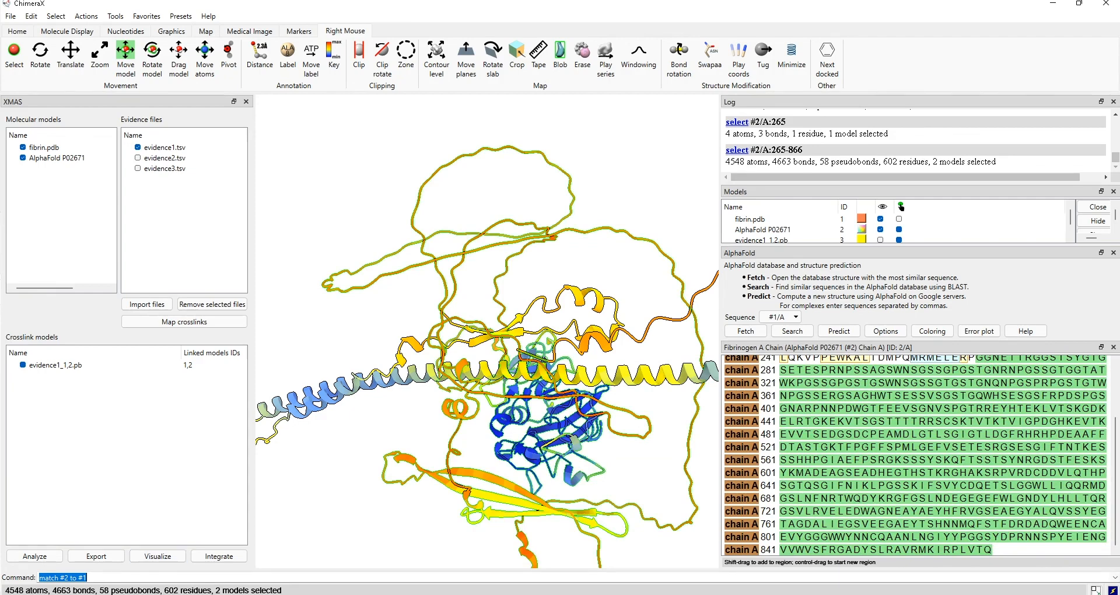
type("del sel")
key("Return")
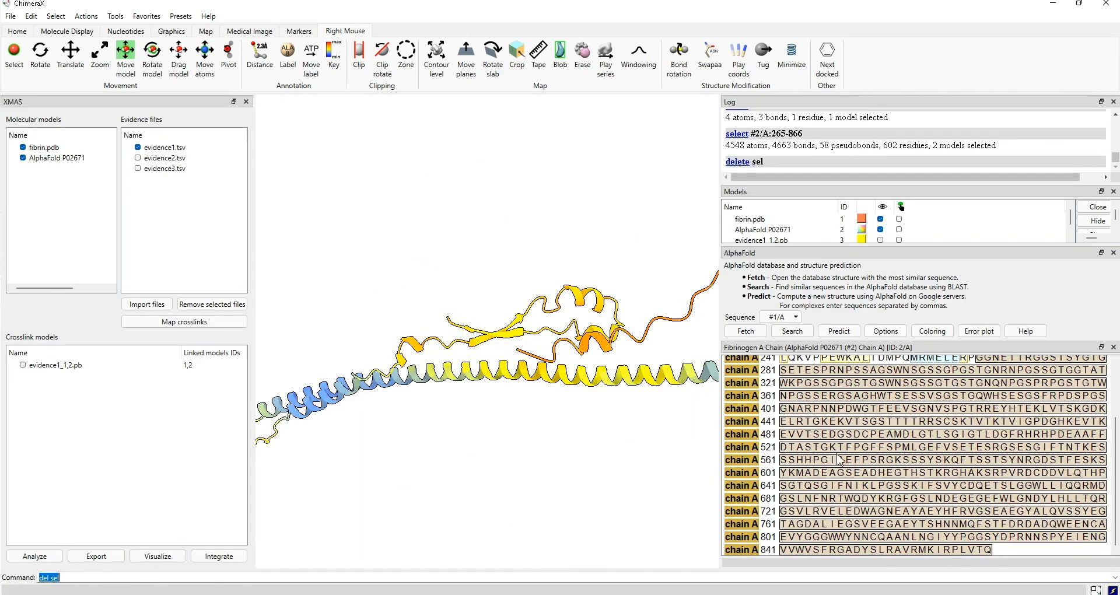
- Select residues 1–220 and delete them with 'del sel' as well
scroll(915, 455, "up", 3)
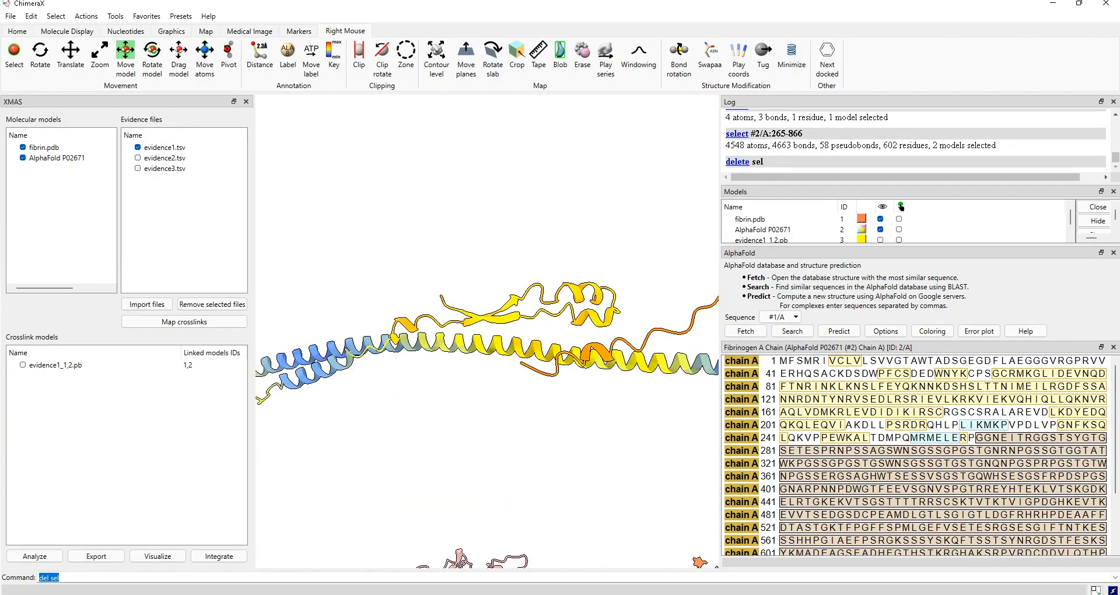
left_click_drag(939, 425, 783, 361)
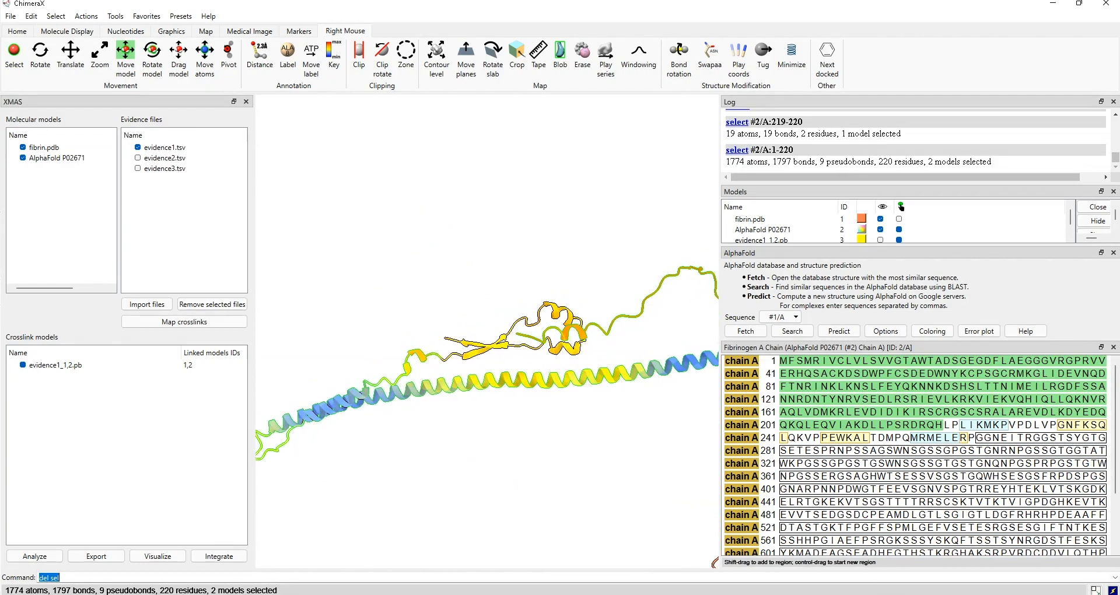
left_click(59, 578)
key("Return")
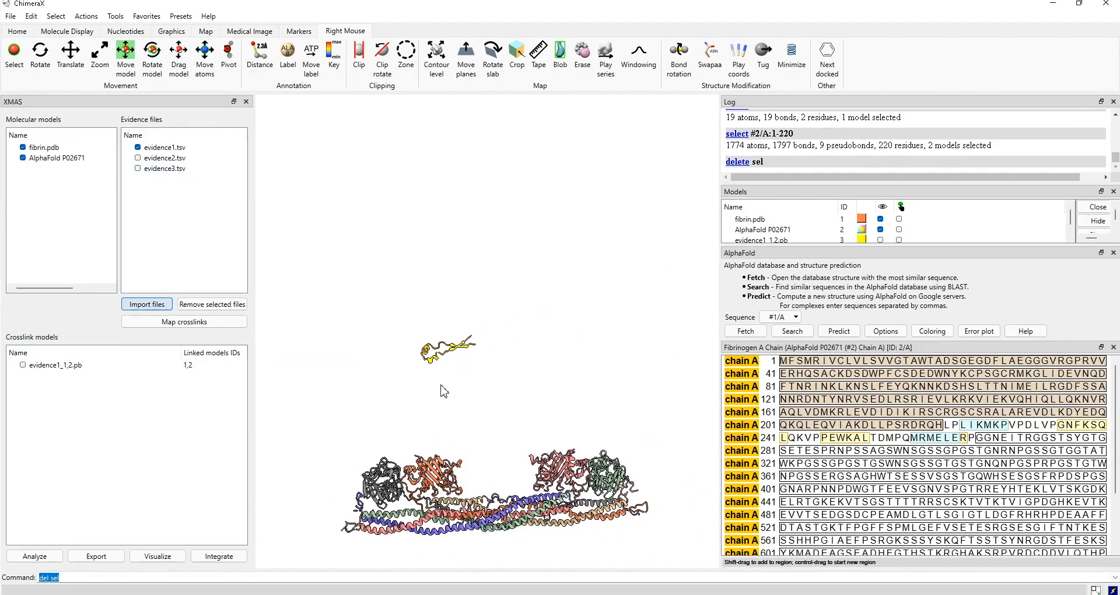
- Map the evidence1 crosslinks and colour AlphaFold model #2 light blue #aaaaff
left_click(190, 322)
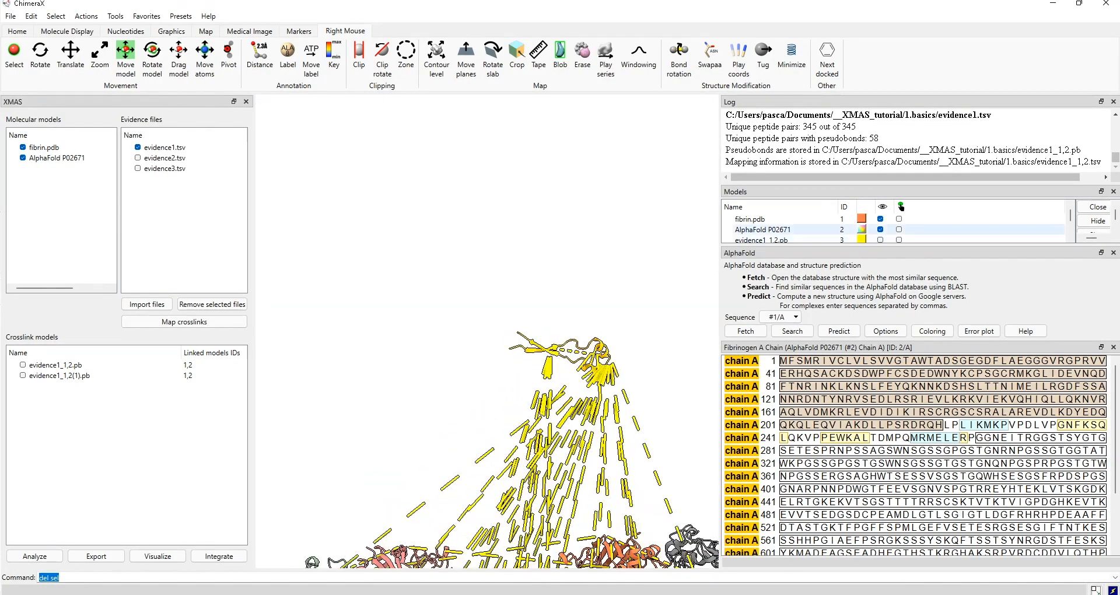
left_click(861, 229)
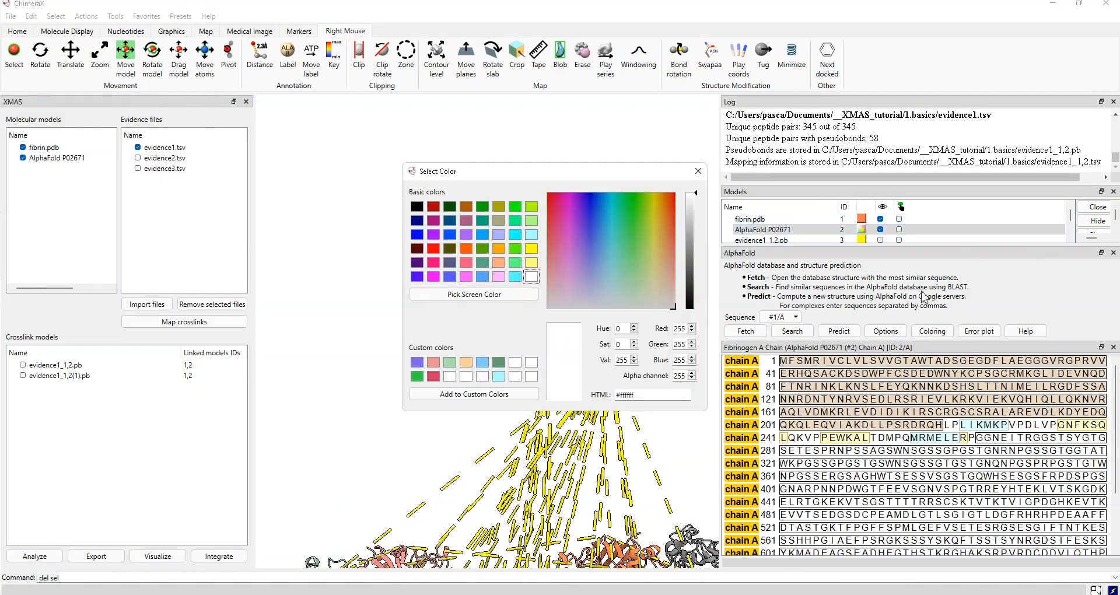
left_click(902, 295)
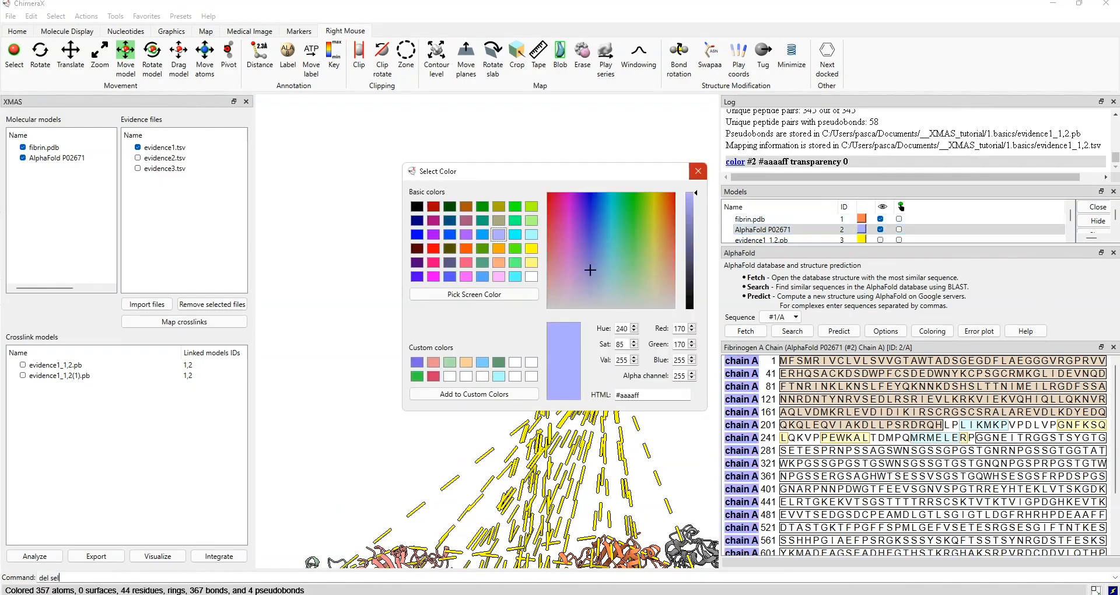
left_click(698, 171)
- Inspect the crosslinks, then choose evidence2.tsv in place of evidence1.tsv
scroll(568, 392, "up", 4)
mouse_move(554, 392)
left_mouse_down()
mouse_move(583, 392)
mouse_move(537, 392)
mouse_move(568, 392)
left_mouse_up()
left_click(137, 158)
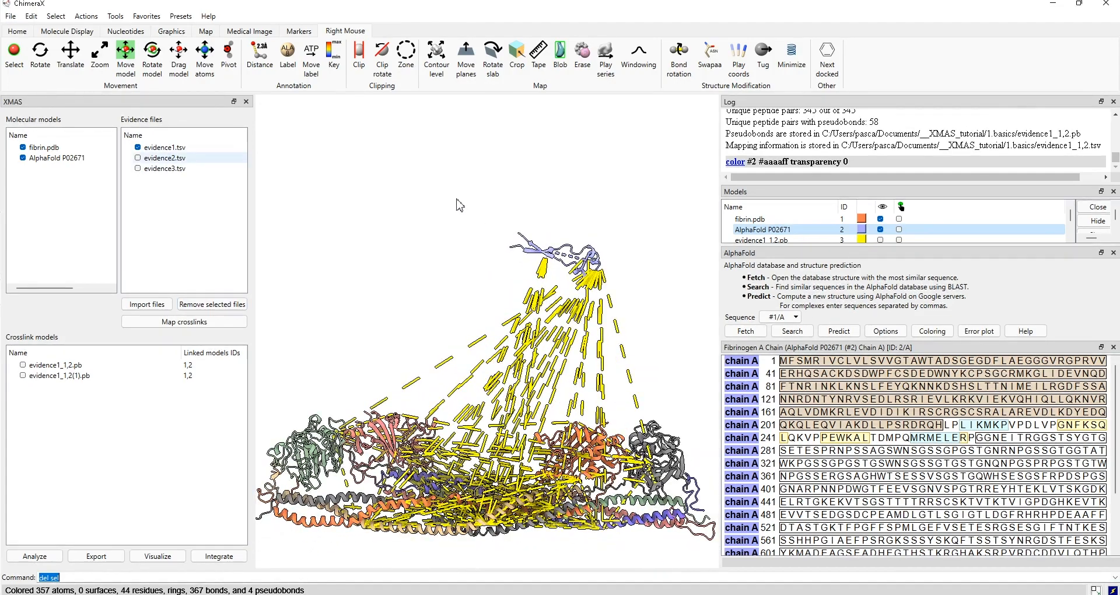
left_click(140, 148)
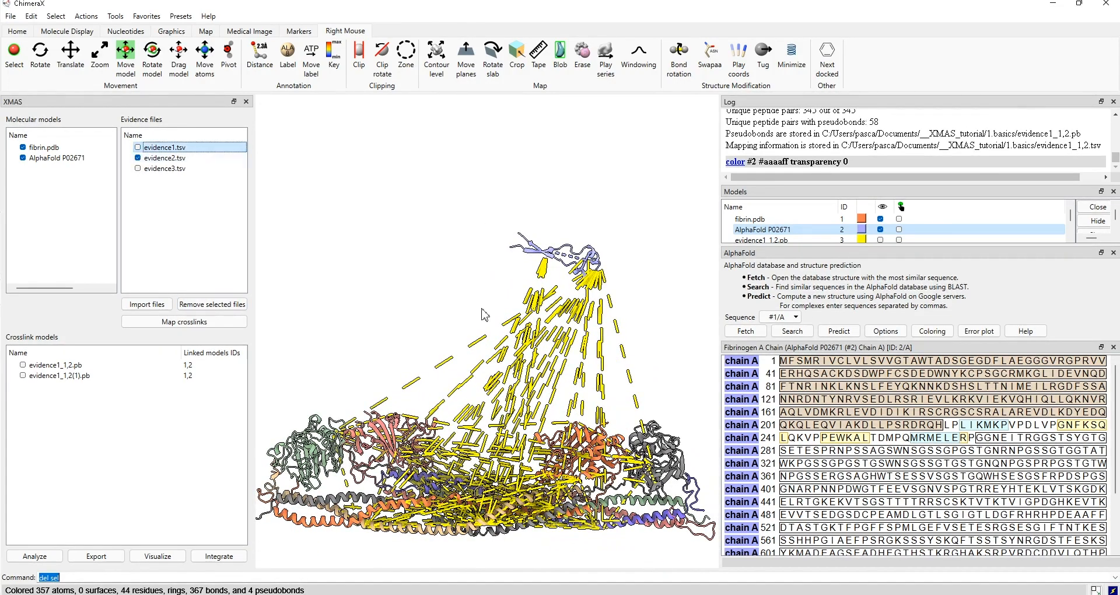
- Map the evidence2 and evidence3 crosslinks and enlarge the 3D view
left_click(185, 321)
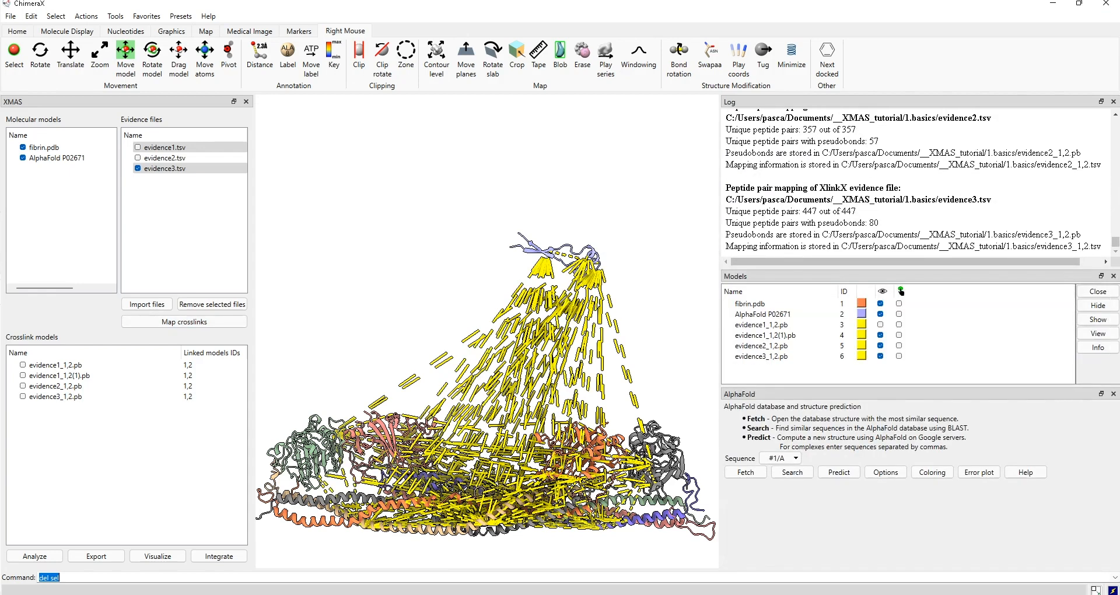
left_click(1113, 394)
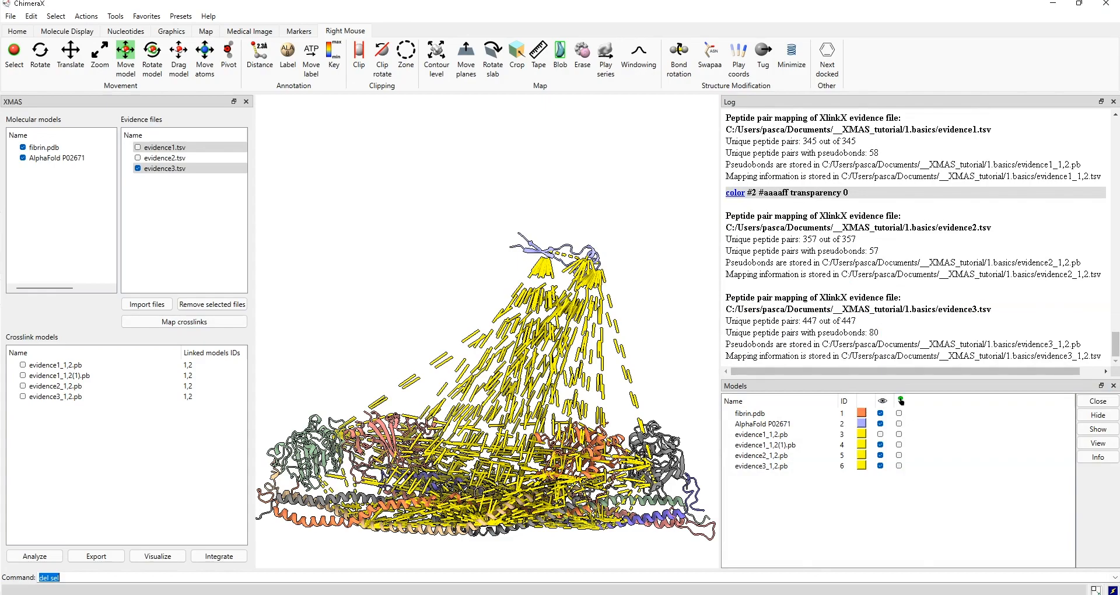
left_click_drag(720, 327, 848, 327)
scroll(584, 361, "down", 5)
middle_click_drag(584, 362, 571, 300)
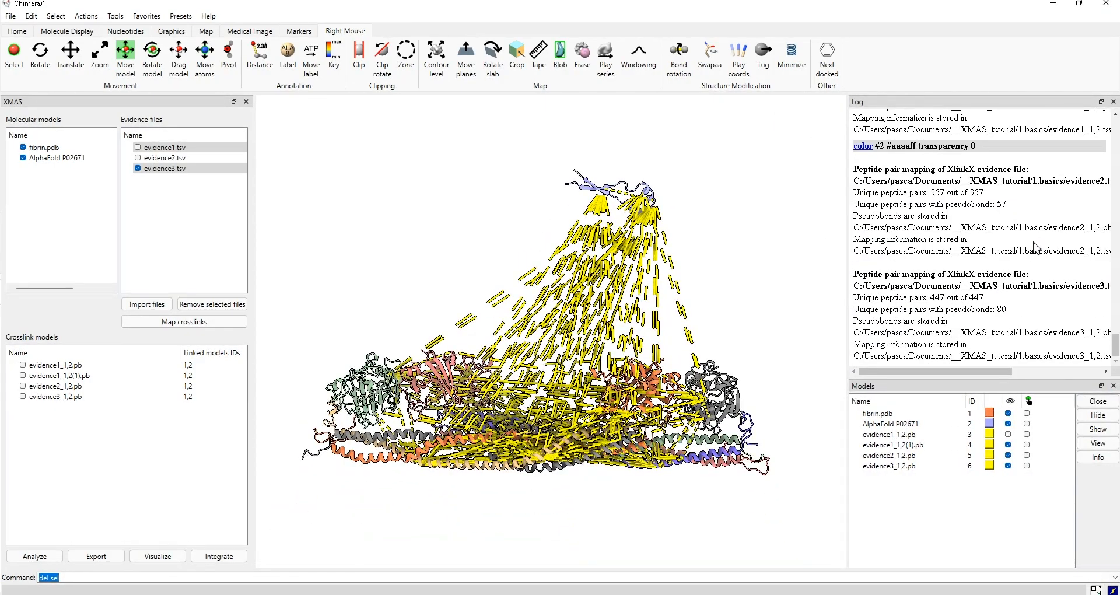
- Move the AlphaFold fragment down toward fibrin and rotate to a side view
left_click(601, 192, "ctrl")
mouse_move(601, 192)
right_mouse_down()
mouse_move(594, 318)
mouse_move(580, 349)
right_mouse_up()
left_click_drag(614, 357, 531, 393)
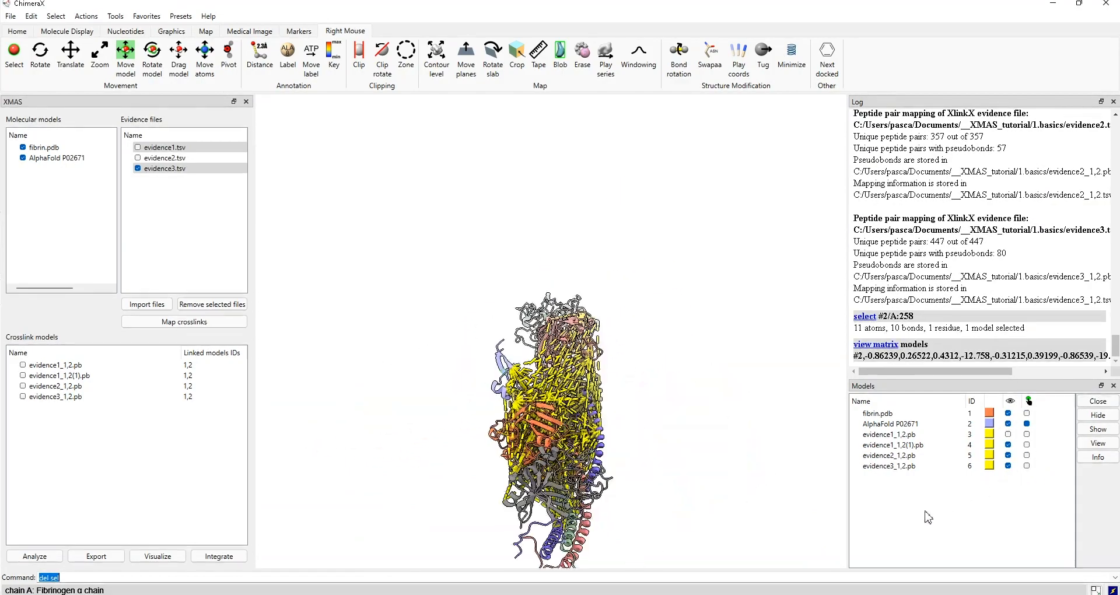
mouse_move(928, 517)
left_mouse_down()
mouse_move(900, 495)
mouse_move(892, 528)
mouse_move(807, 527)
mouse_move(810, 548)
left_mouse_up()
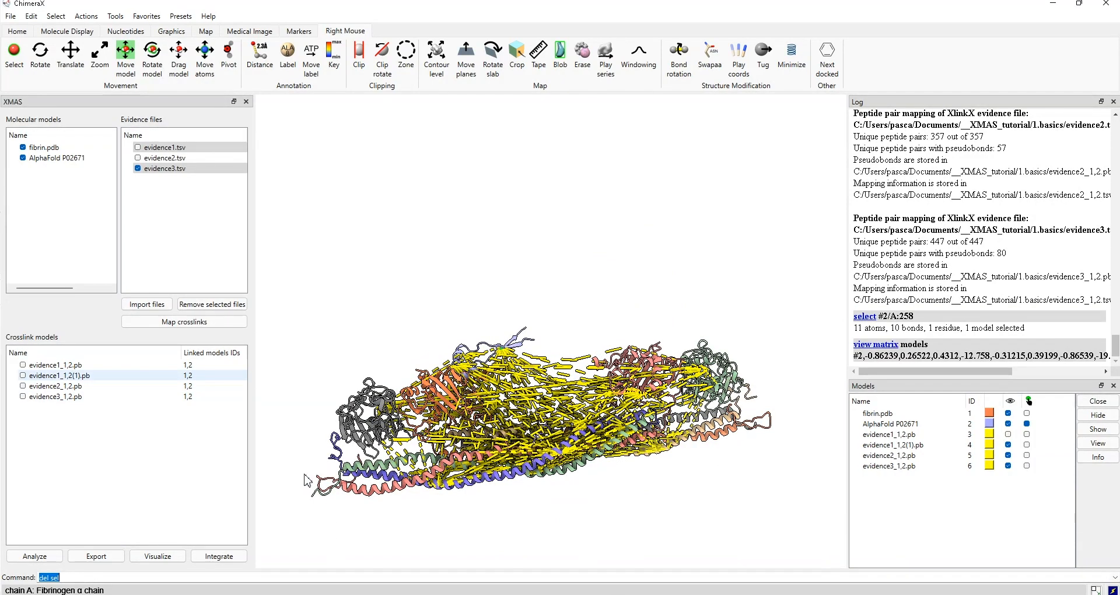
- Show the evidence1_1,2(1) and evidence2_1,2 crosslink sets and open the subset export
left_click(23, 375)
left_click(22, 386)
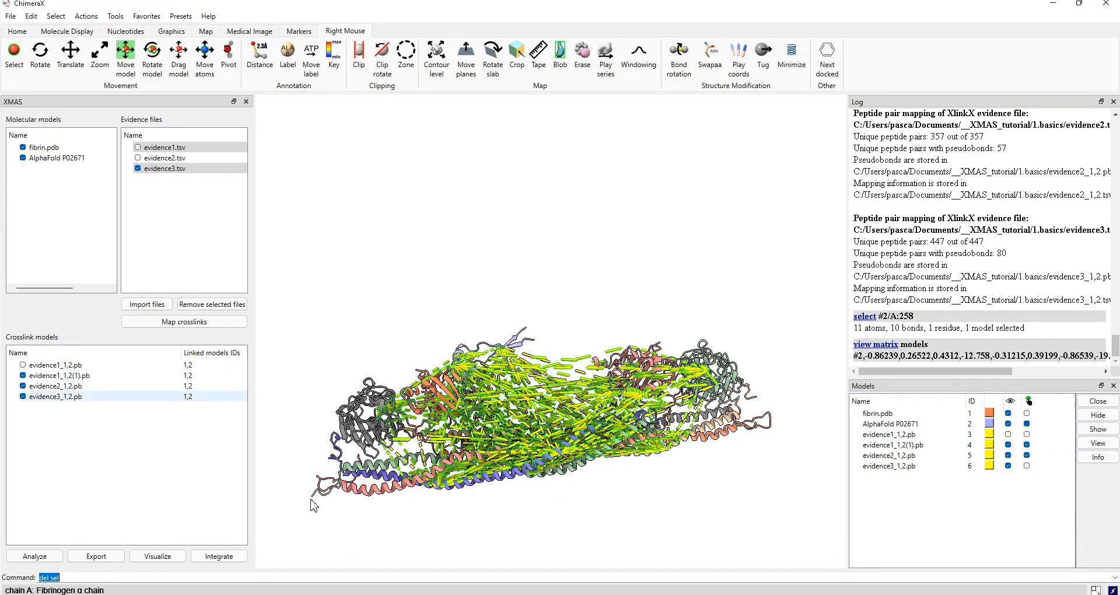
left_click(96, 556)
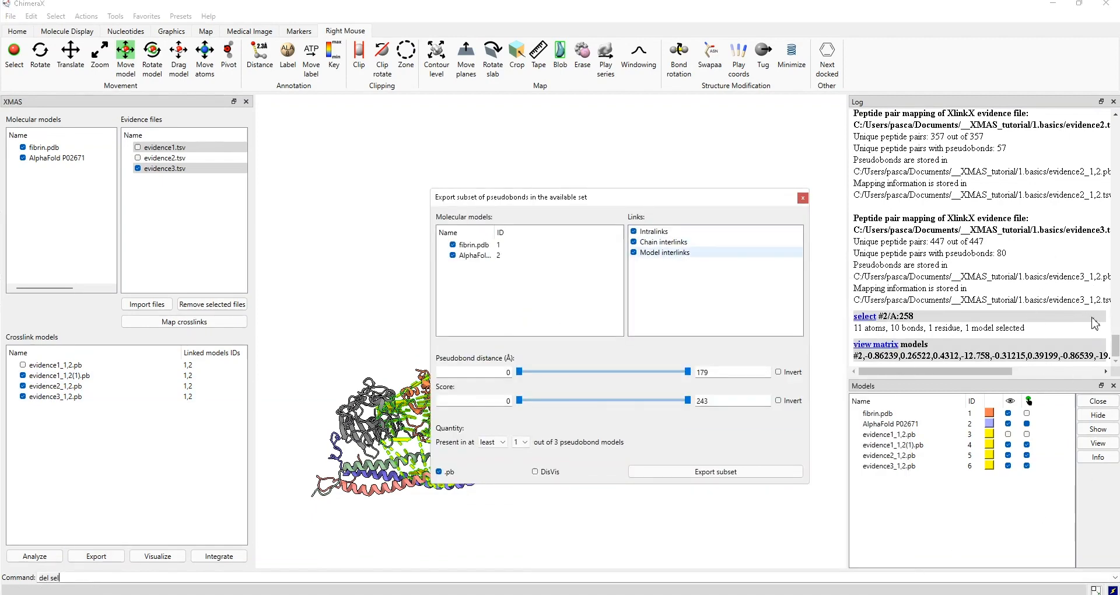
- Exclude chain interlinks, require presence in at least 3 sets, and export the subset for DisVis
left_click(633, 242)
left_click_drag(642, 198, 865, 194)
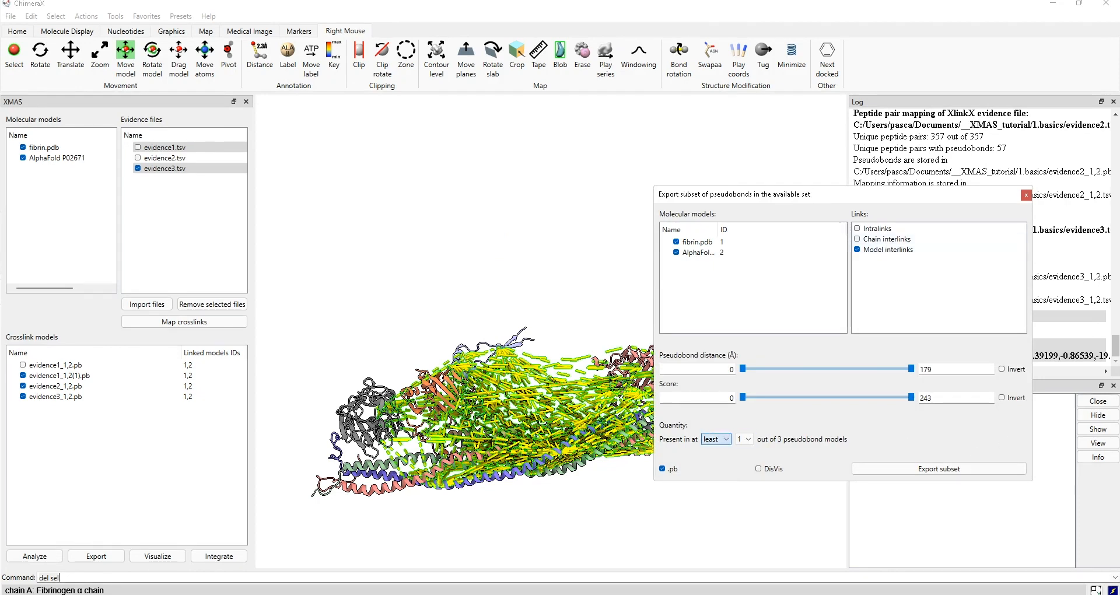
left_click(744, 439)
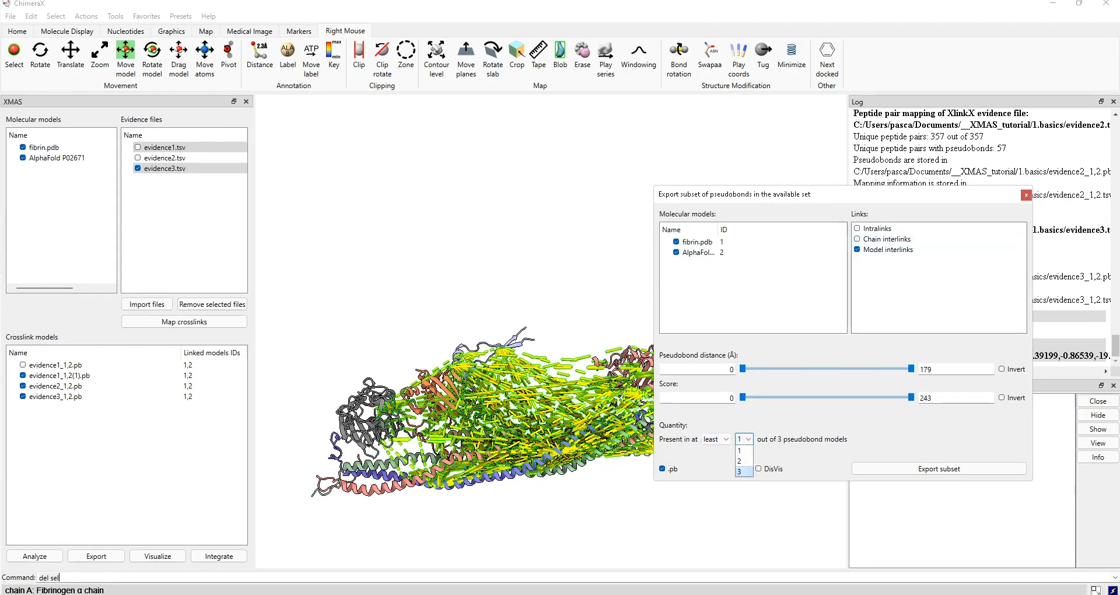
left_click(739, 471)
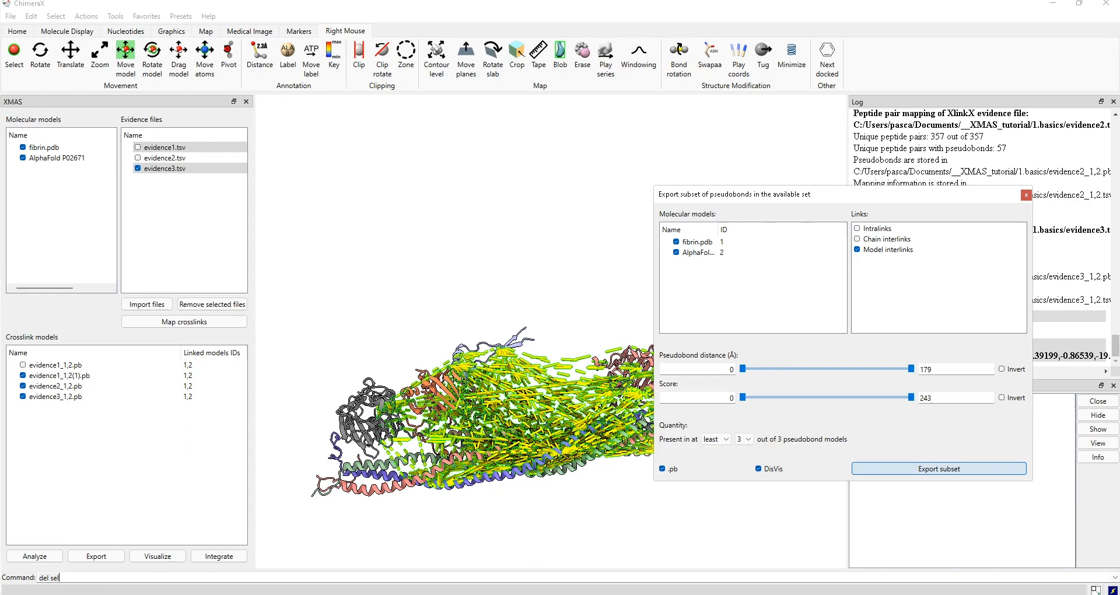
left_click(939, 468)
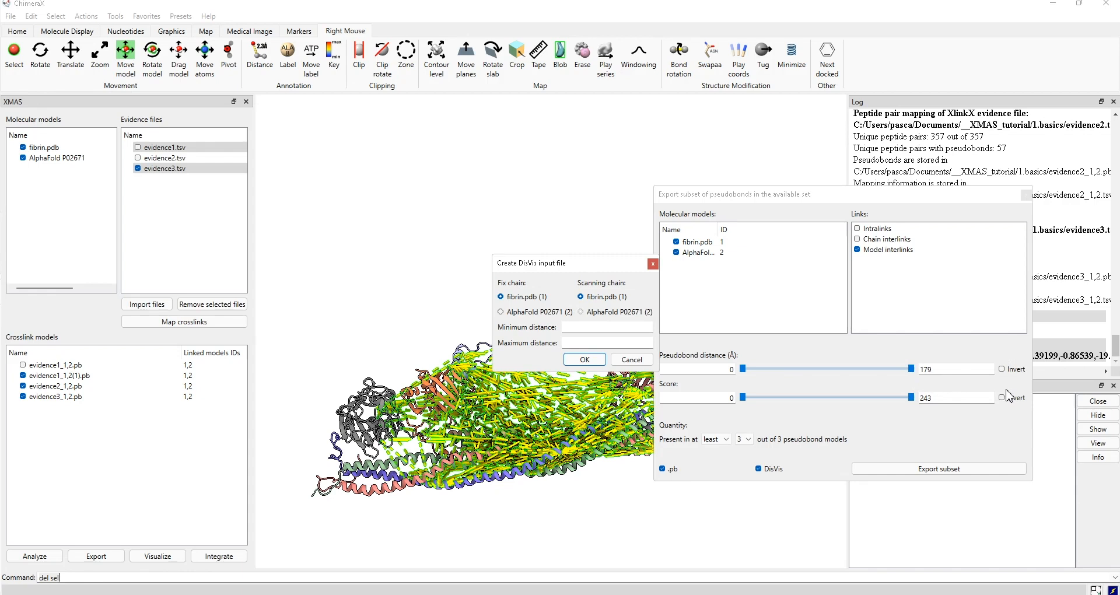
- Make AlphaFold P02671 (2) the scanning chain with distances 5 to 25 and confirm
left_click(581, 313)
key("Tab")
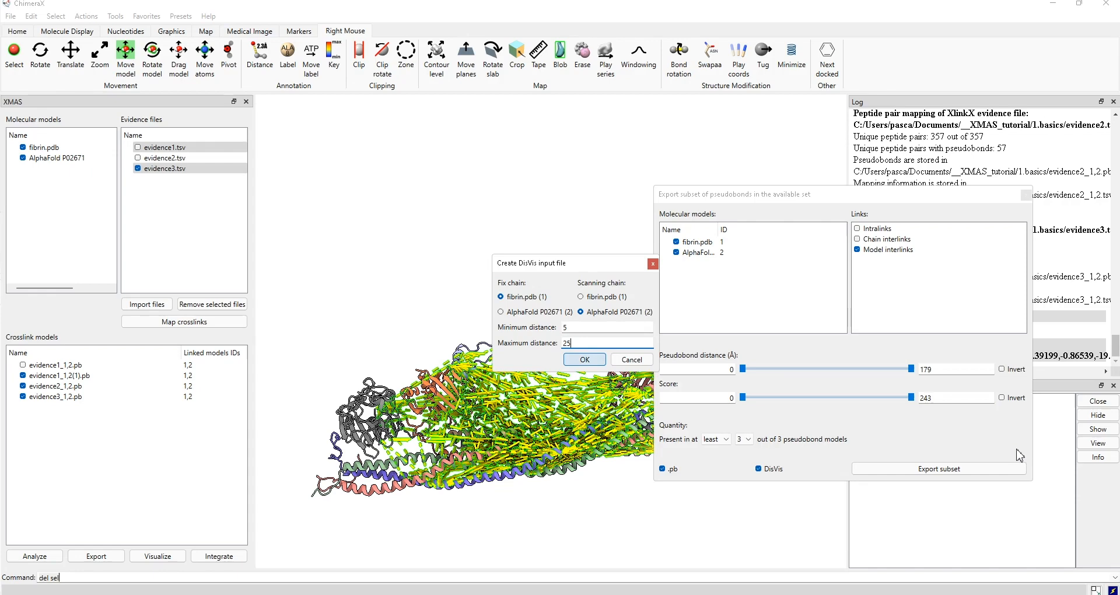
key("Return")
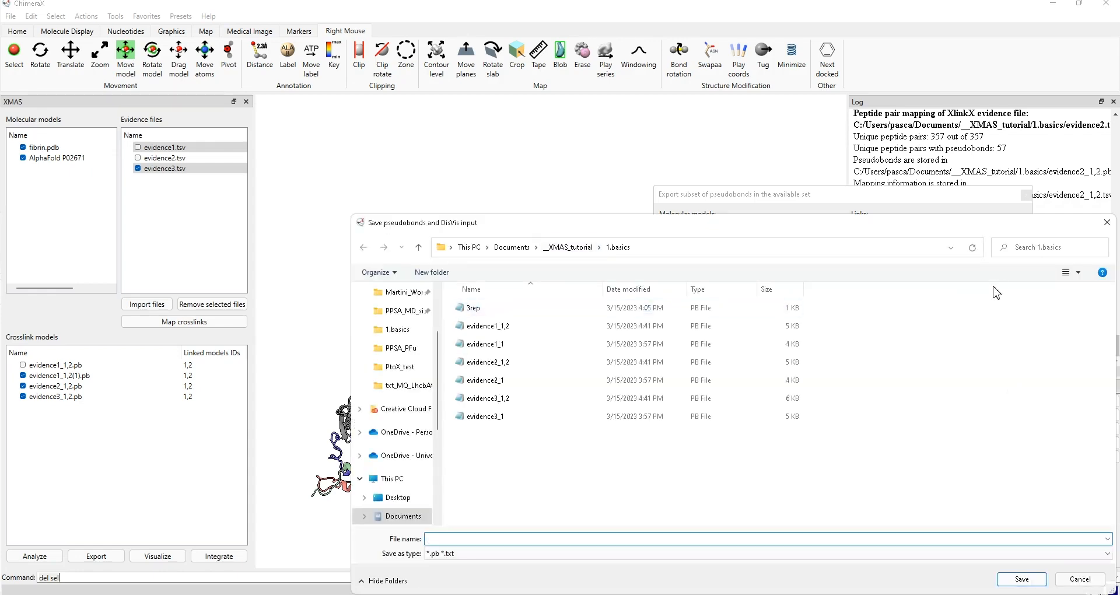
- Save the crosslink subset as module_dock in the 2.integrative modelling/FBN folder
key("alt+Up")
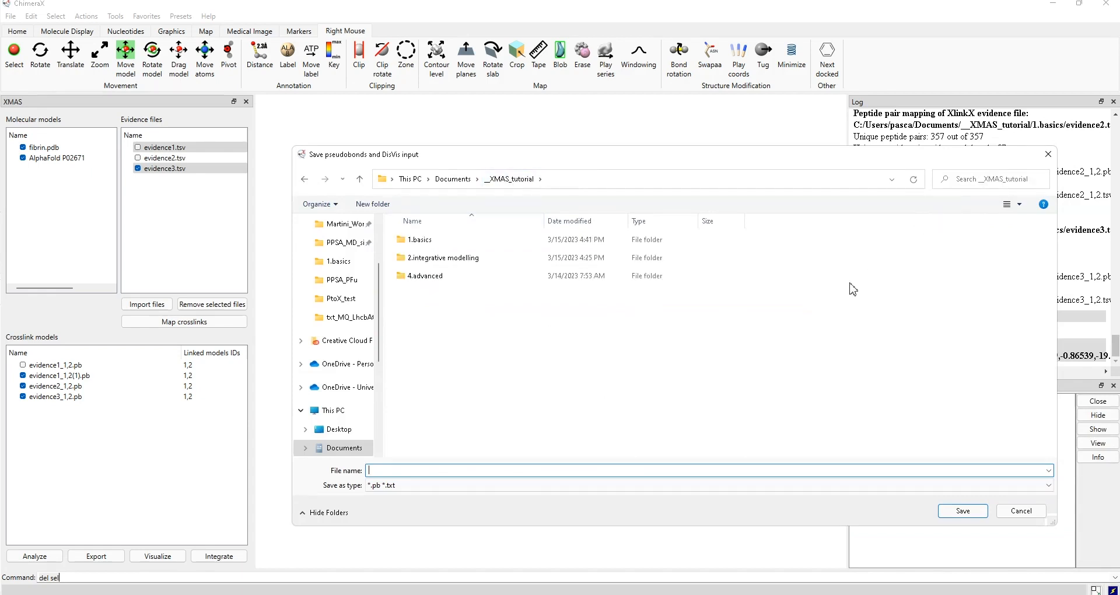
key("Down")
double_click(671, 258)
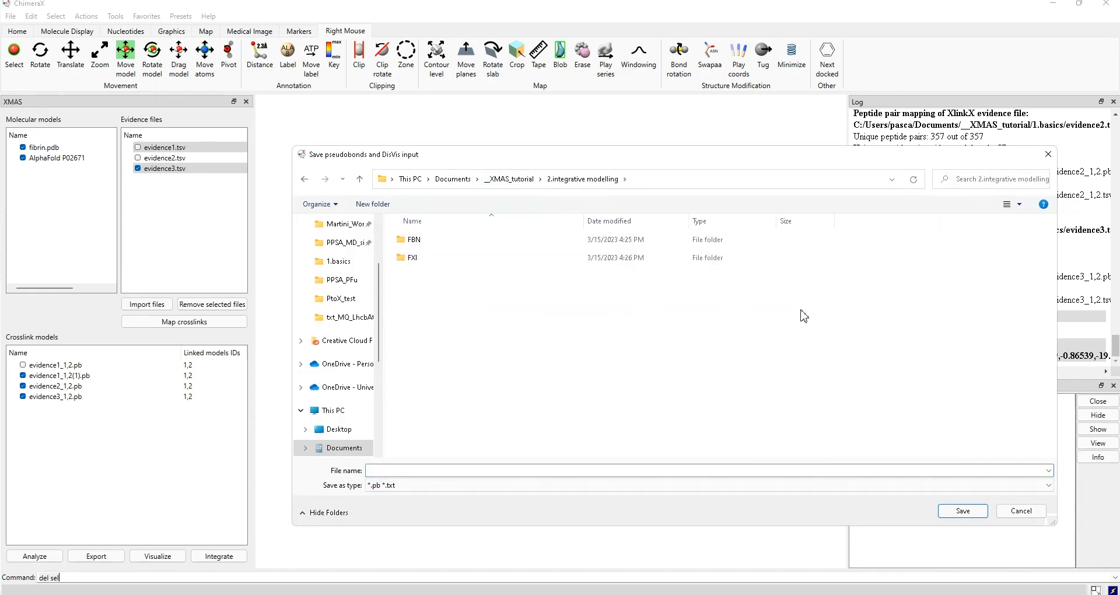
double_click(643, 240)
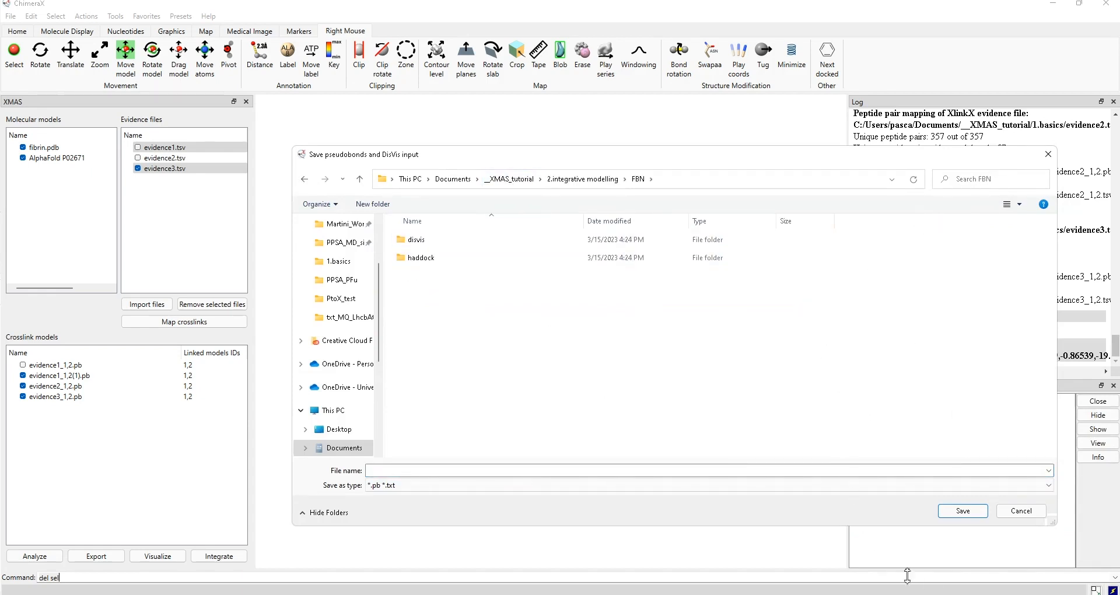
left_click(709, 471)
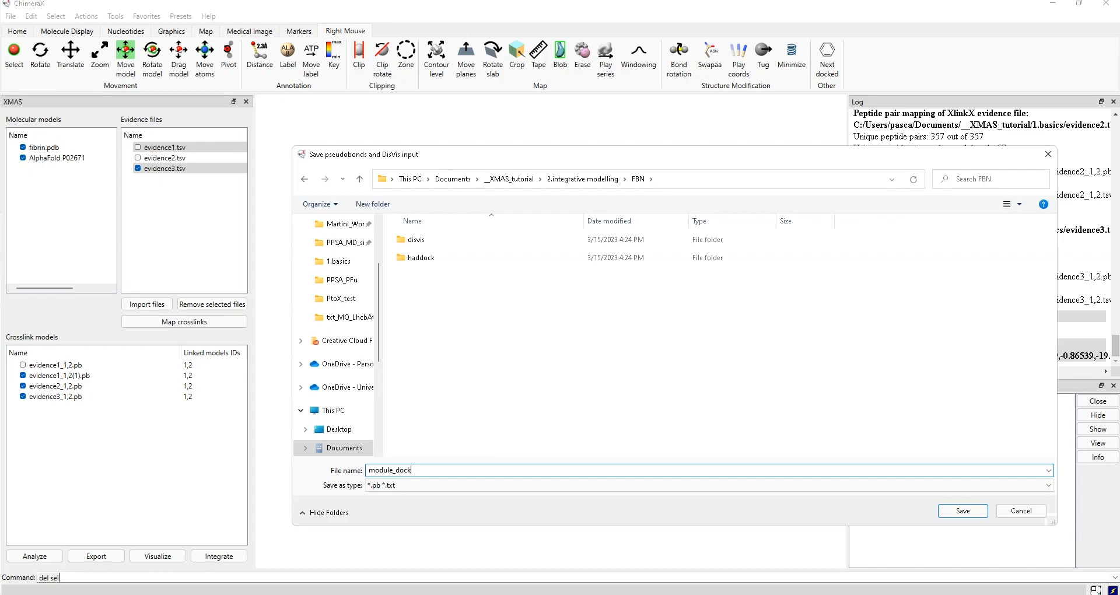
key("Return")
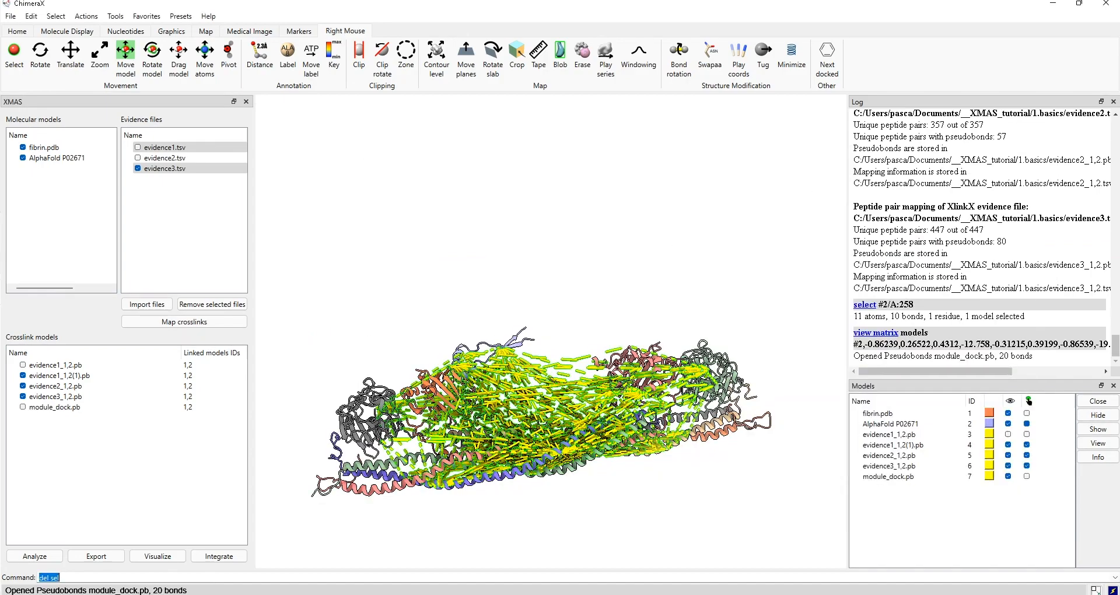
- Hide the evidence2 and evidence3 crosslink sets, leaving only the module_dock crosslinks shown
left_click_drag(649, 544, 846, 519)
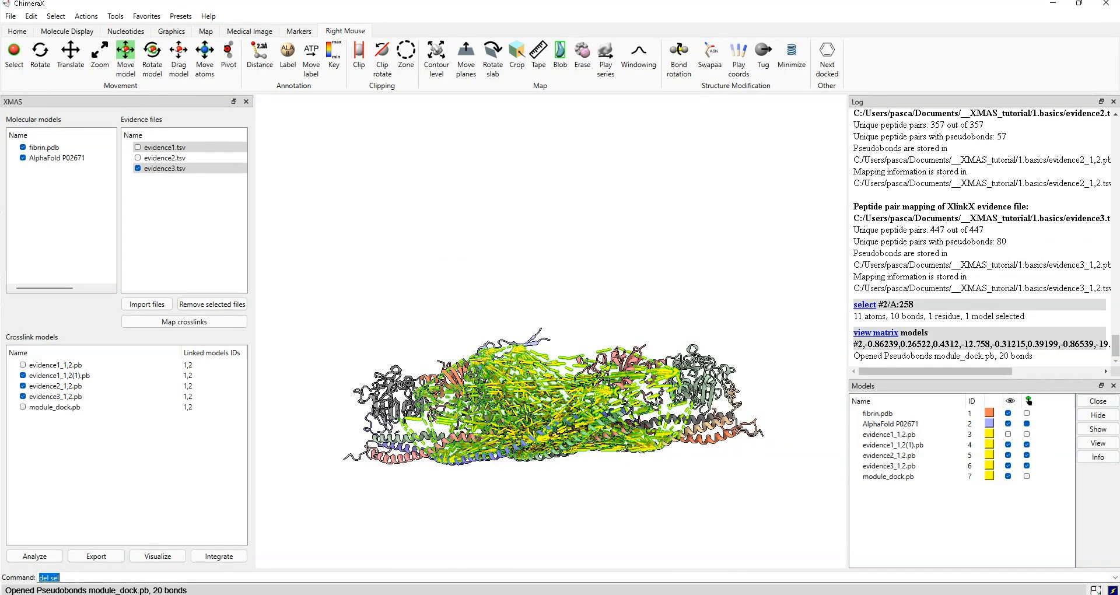
left_click(1008, 466)
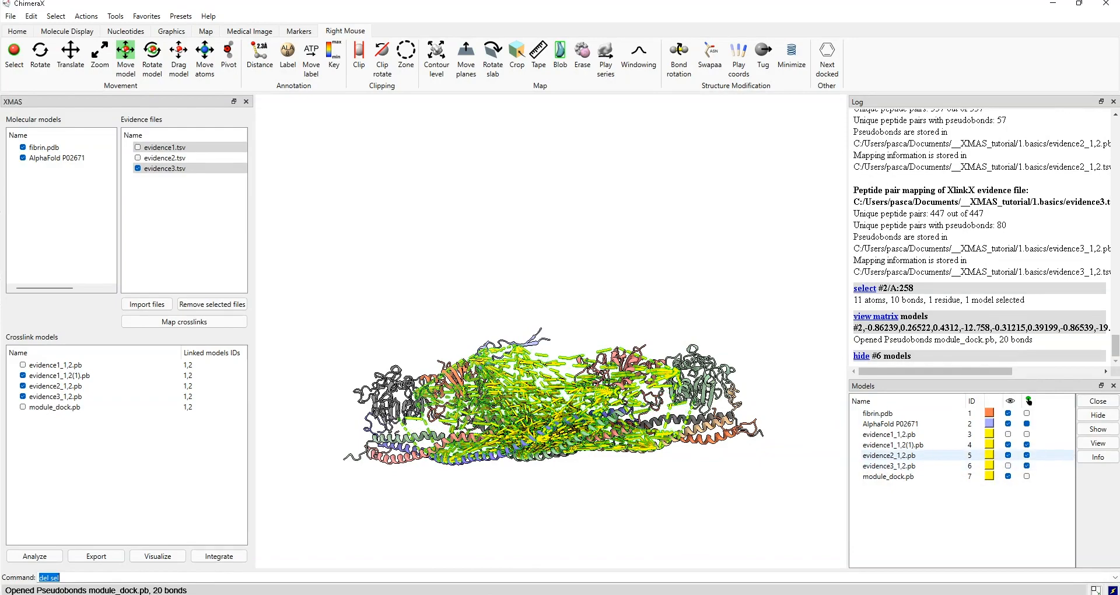
left_click(1009, 456)
left_click(1008, 445)
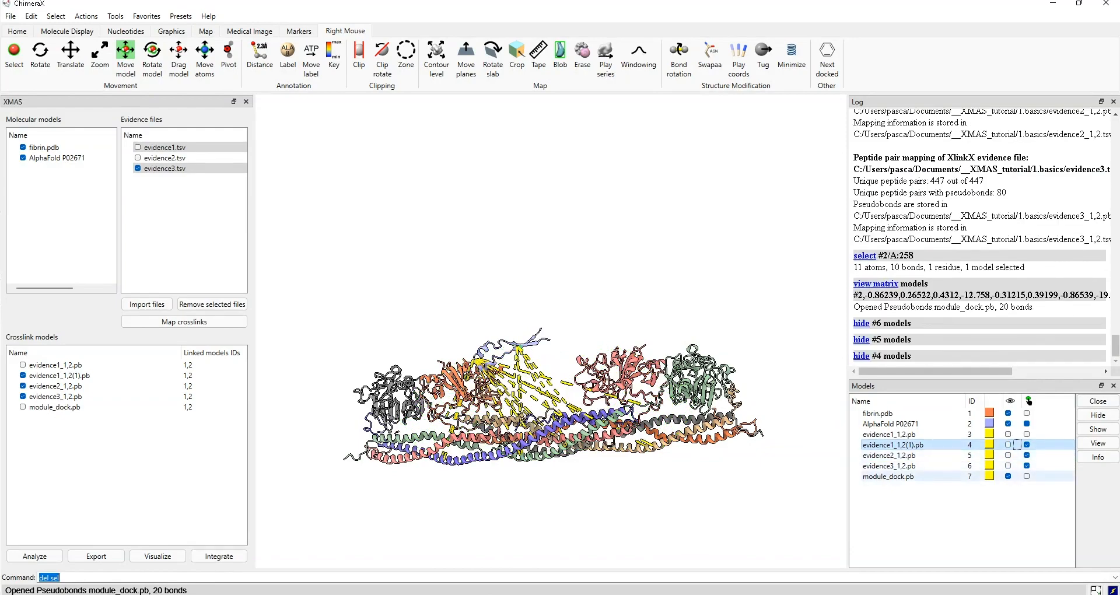
scroll(920, 489, "up", 2)
left_click_drag(920, 489, 949, 499)
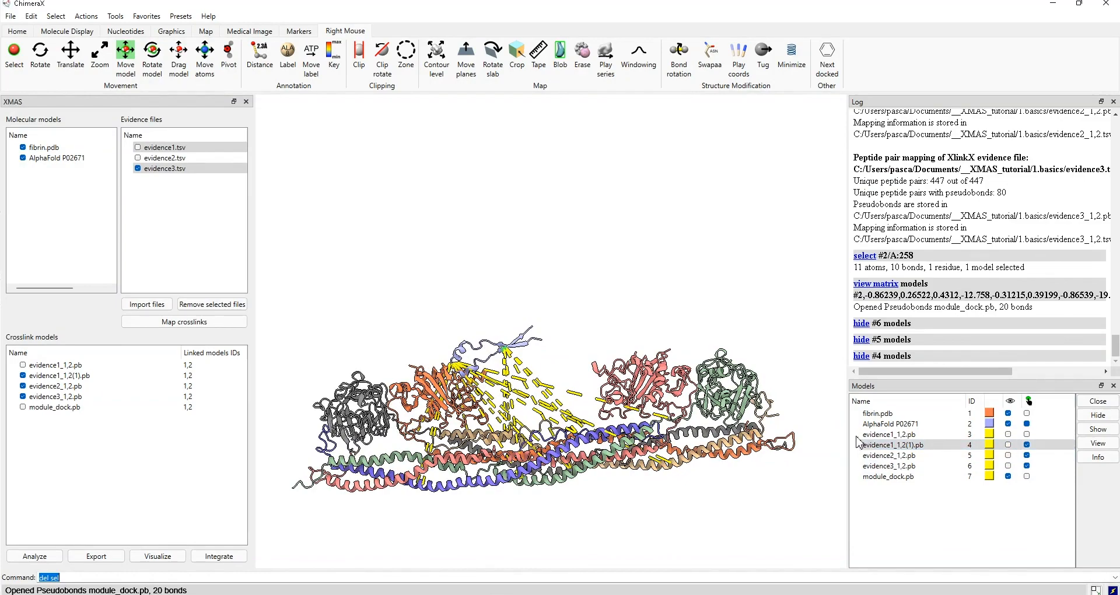
- Move the AlphaFold P02671 model and its yellow crosslinks up against the fibrin structure
left_click(857, 436, "ctrl")
right_click_drag(857, 436, 939, 402)
left_click_drag(932, 504, 992, 432)
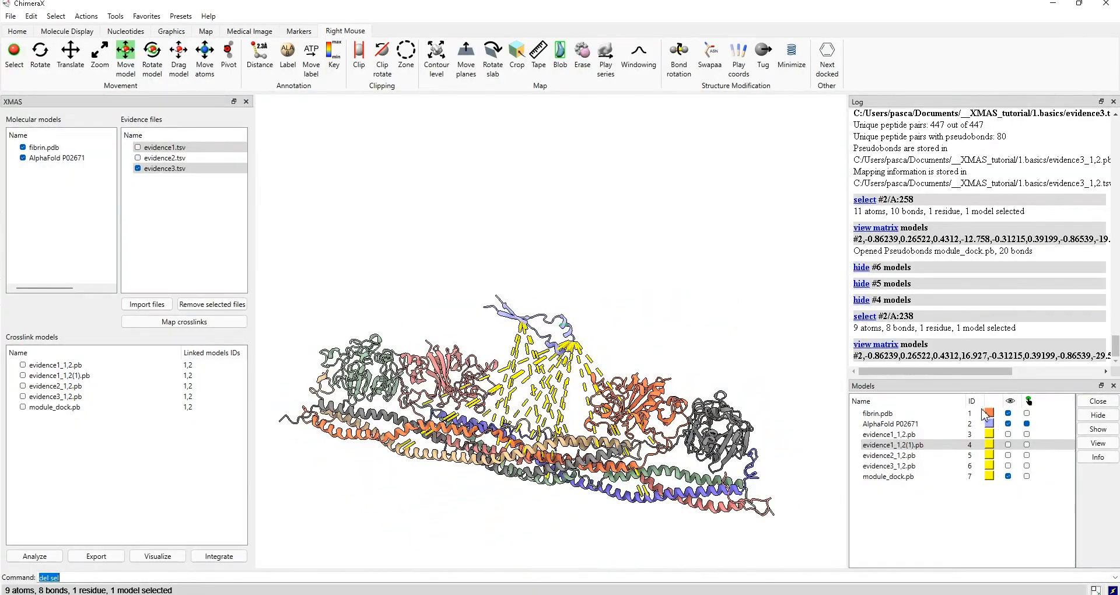
right_click_drag(913, 517, 943, 504)
left_click_drag(942, 504, 1015, 469)
mouse_move(946, 479)
right_mouse_down()
mouse_move(968, 427)
mouse_move(936, 479)
right_mouse_up()
mouse_move(937, 479)
left_mouse_down()
mouse_move(1033, 480)
mouse_move(915, 476)
left_mouse_up()
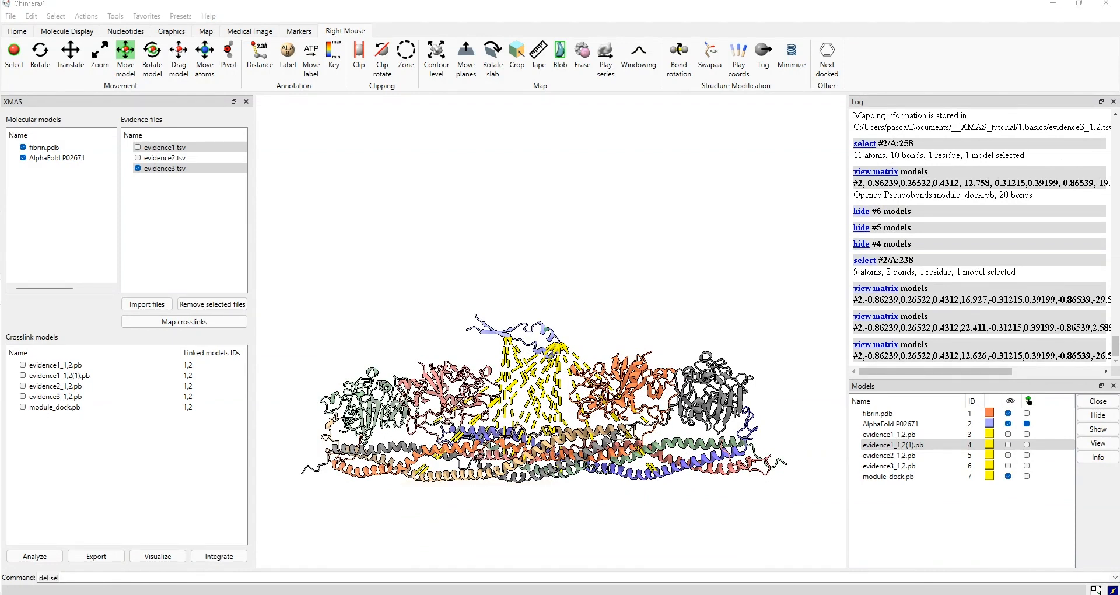
- In a new Chrome tab, search 'disvis haddock' to reach the DisVis server
mouse_move(535, 594)
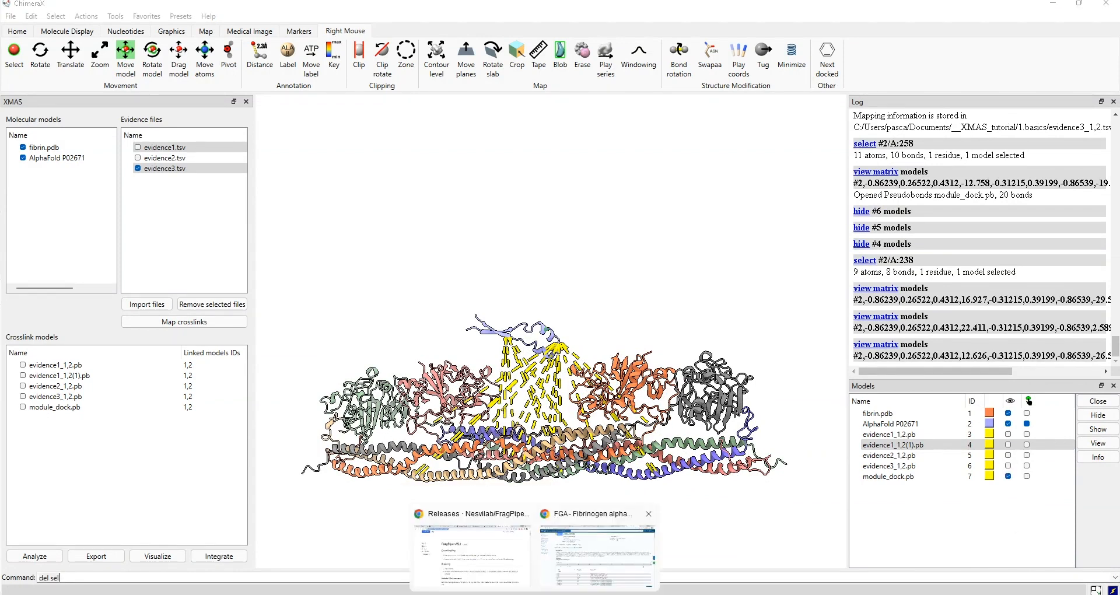
left_click(597, 554)
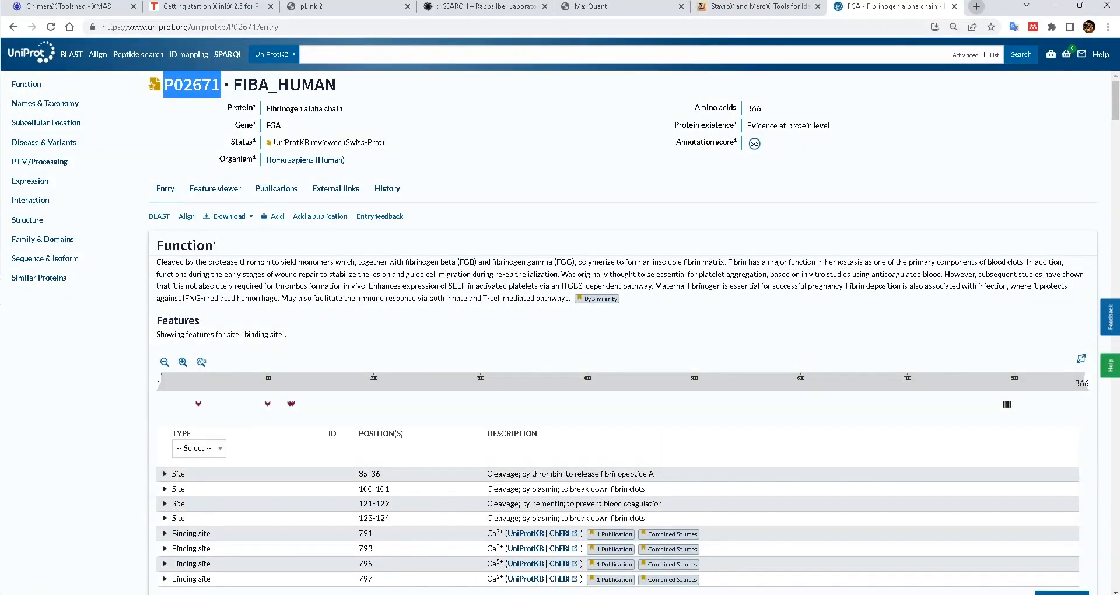
left_click(976, 6)
type("disvis")
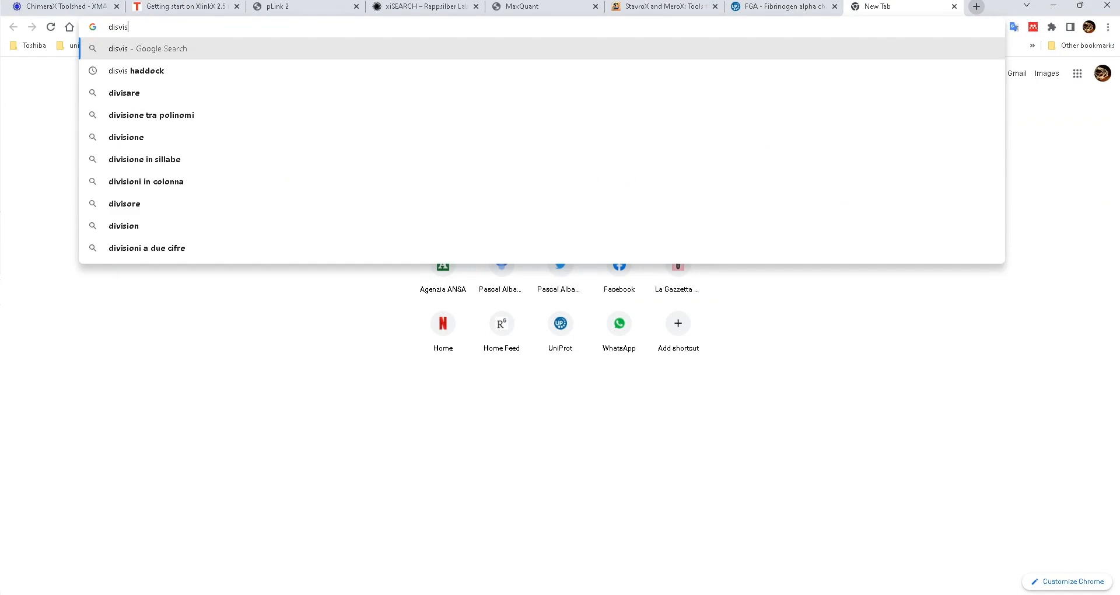
key("Down")
key("Return")
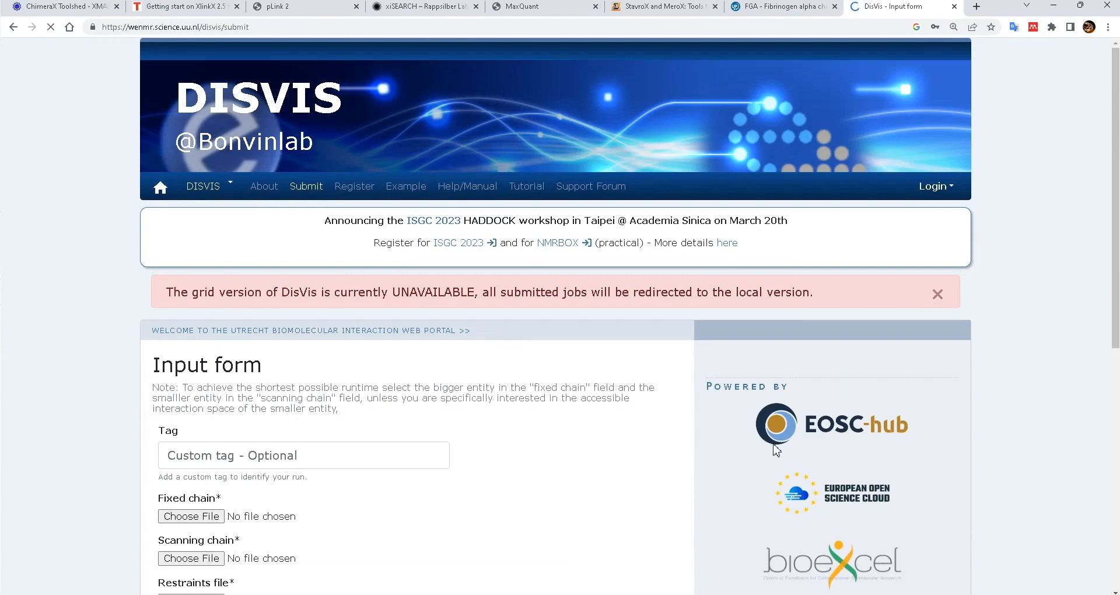
- Enter fibrin as the run tag on the DisVis input form
scroll(920, 331, "down", 2)
left_click_drag(629, 175, 814, 175)
scroll(931, 397, "down", 2)
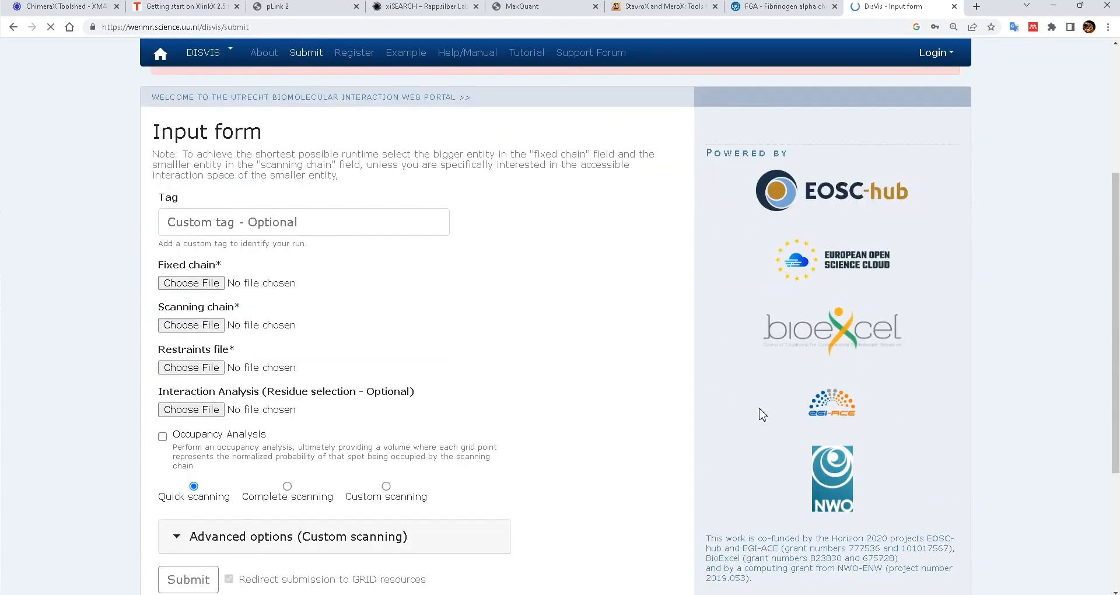
scroll(762, 408, "up", 2)
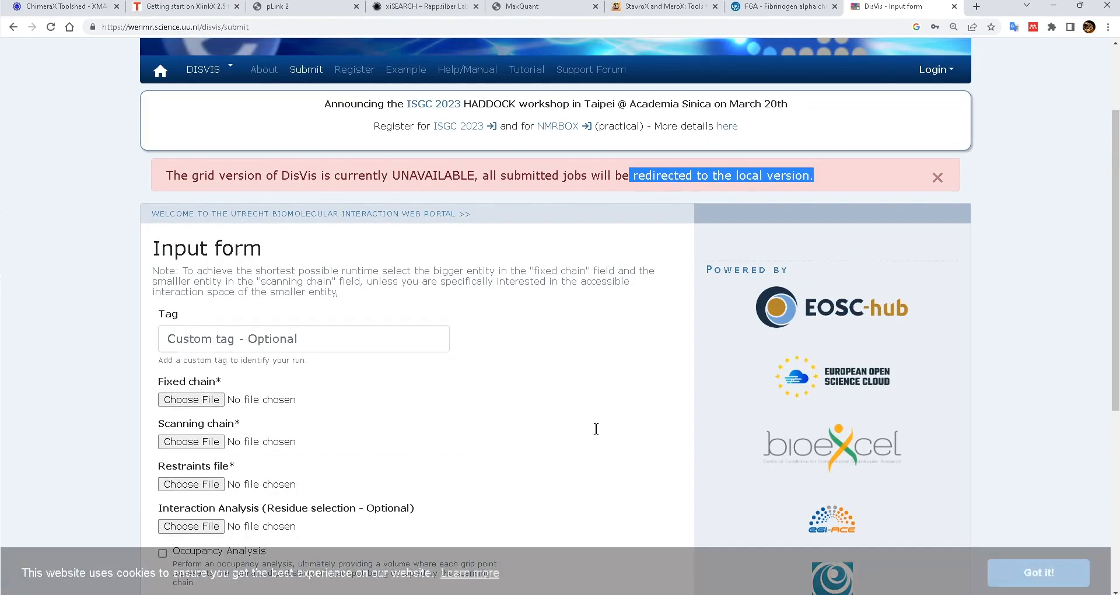
type("fibrin")
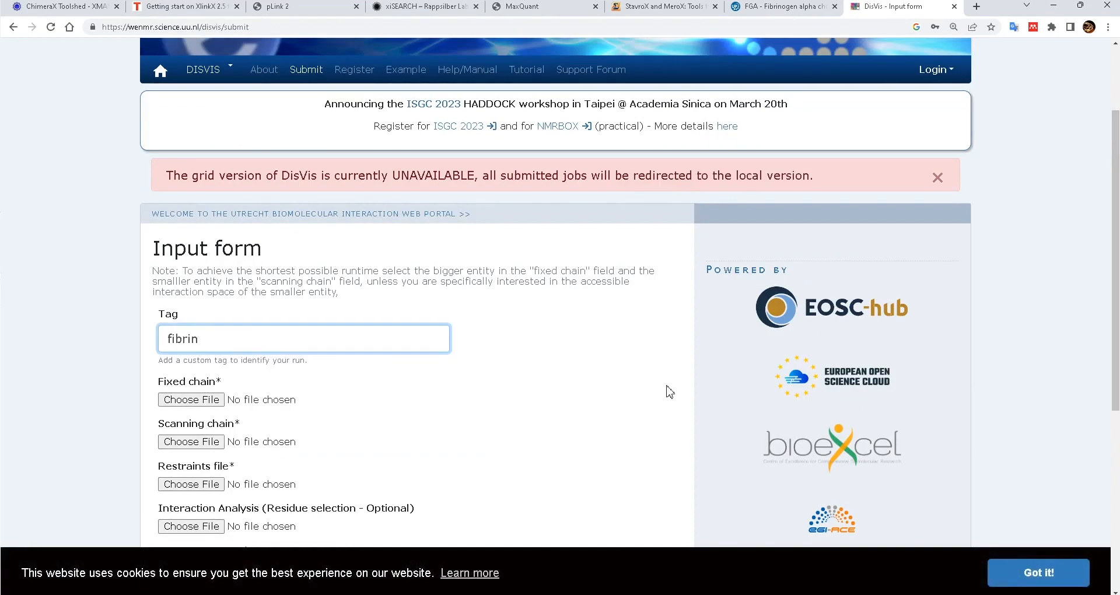
scroll(628, 455, "up", 3)
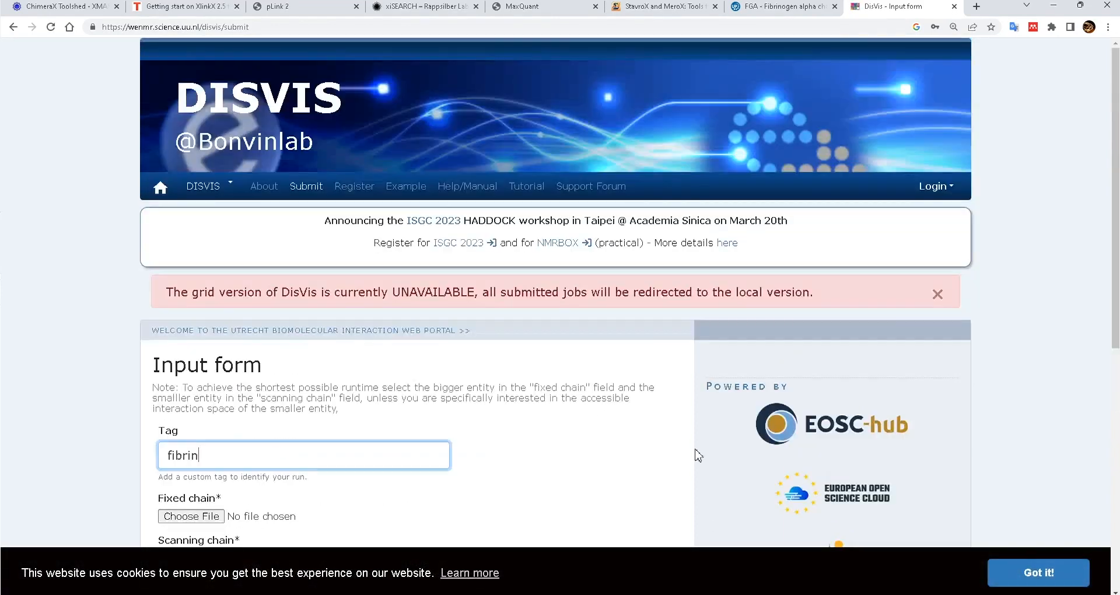
scroll(703, 464, "down", 5)
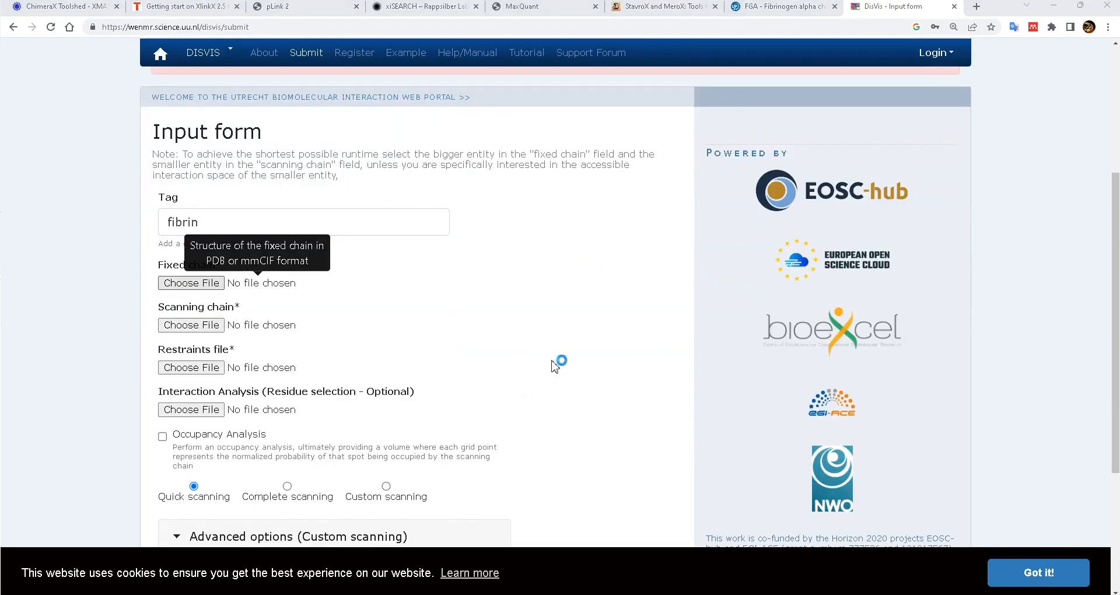
- Browse the file picker into 2.integrative modelling/FBN and select a200400_chB
left_click_drag(523, 13, 682, 52)
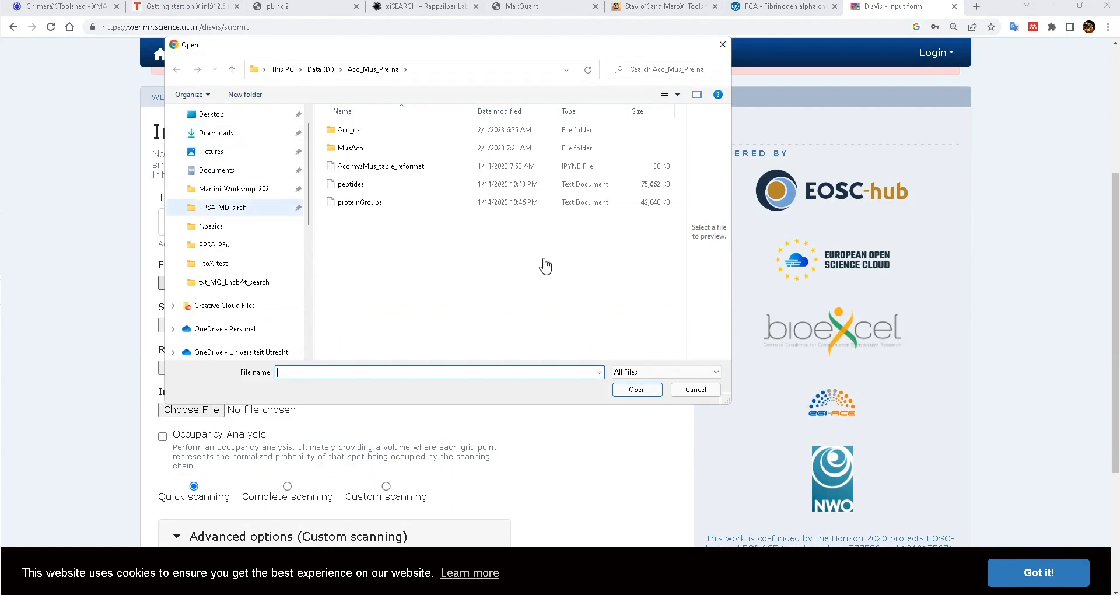
left_click(217, 227)
key("alt+Up")
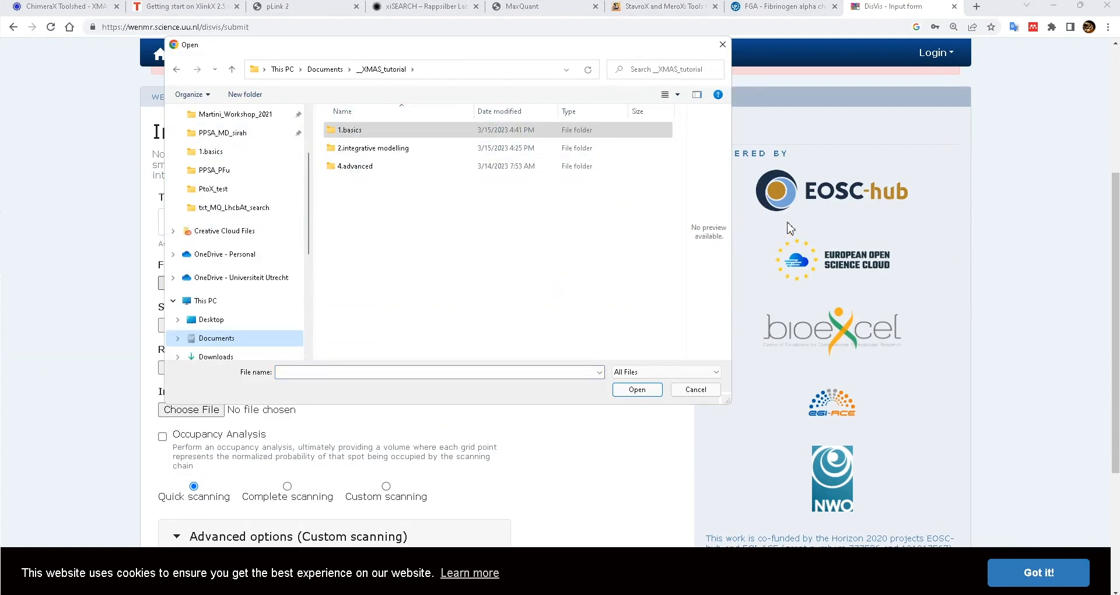
key("Down")
key("Return")
key("Return")
key("Down")
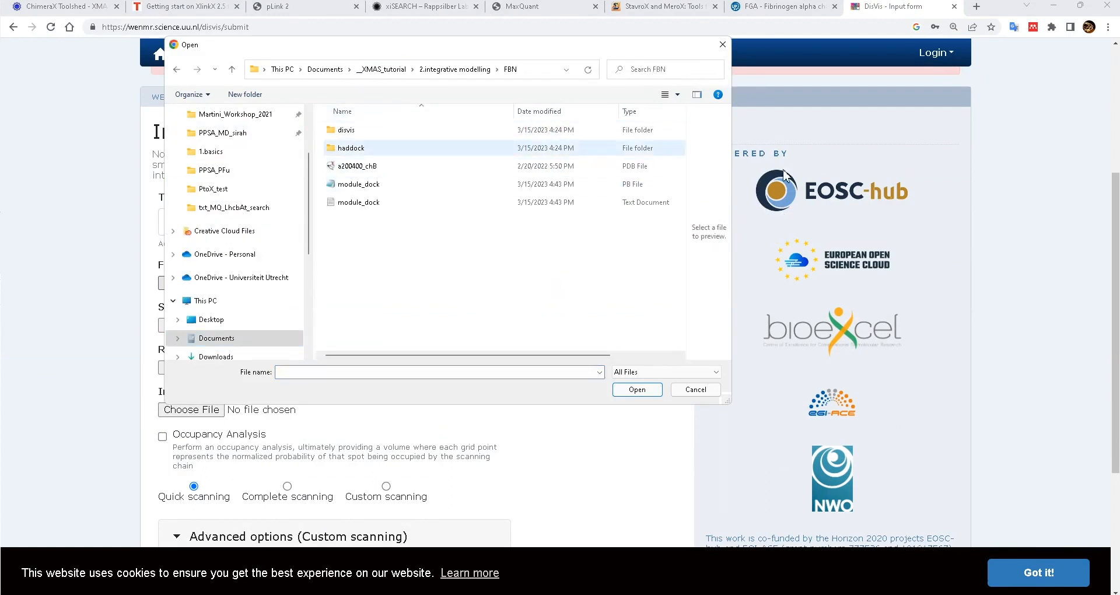
key("Down")
key("Down")
key("Up")
left_click(748, 214)
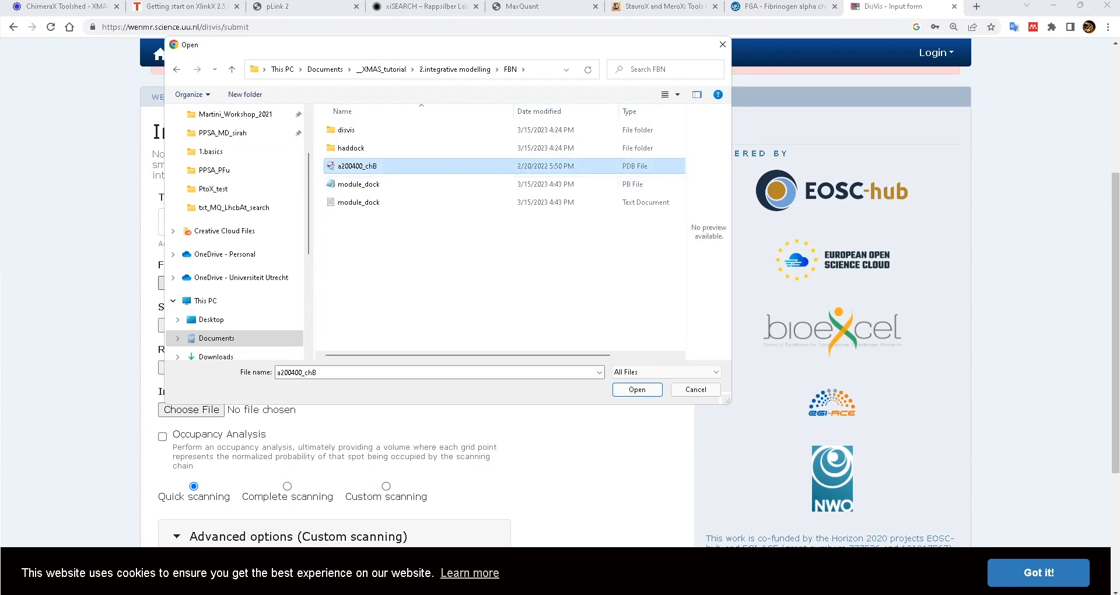
left_click_drag(732, 222, 884, 221)
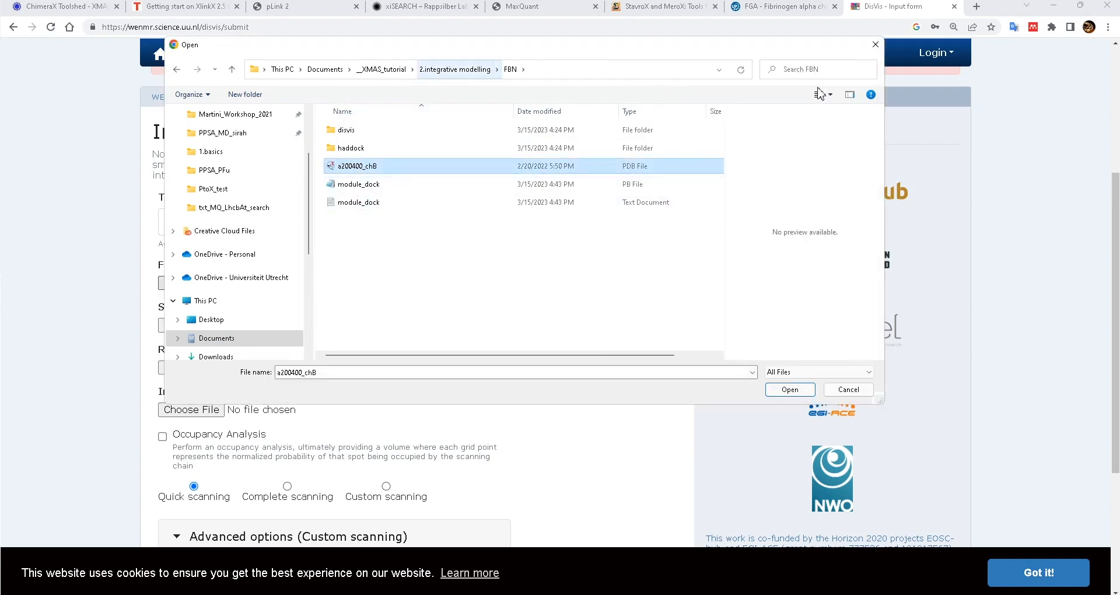
left_click_drag(820, 59, 1017, 110)
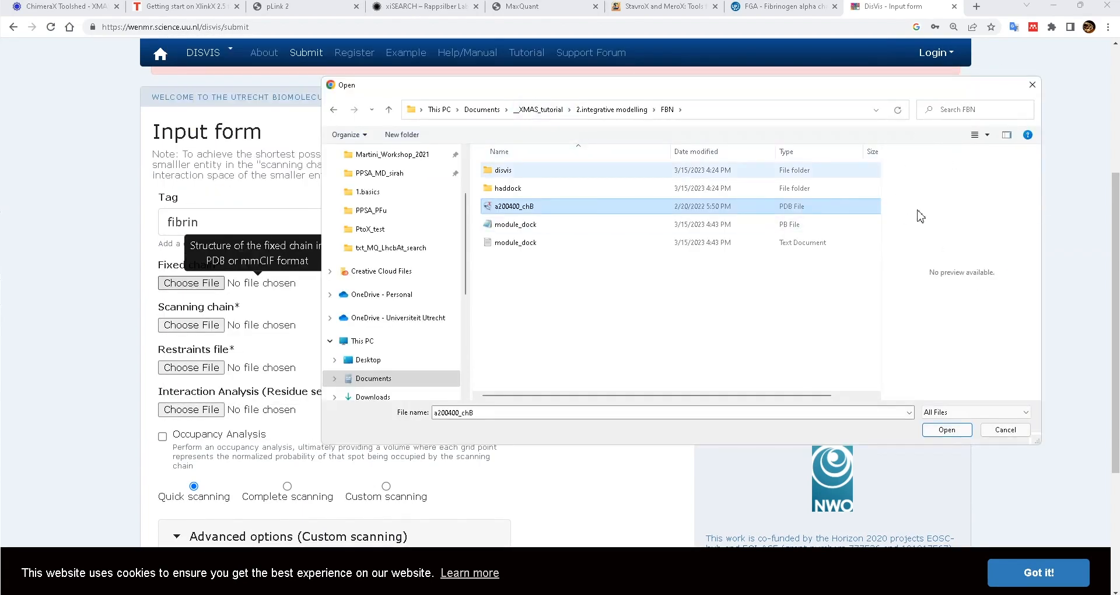
- Go to the 1.basics folder and load fibrin.pdb as the fixed chain
double_click(504, 170)
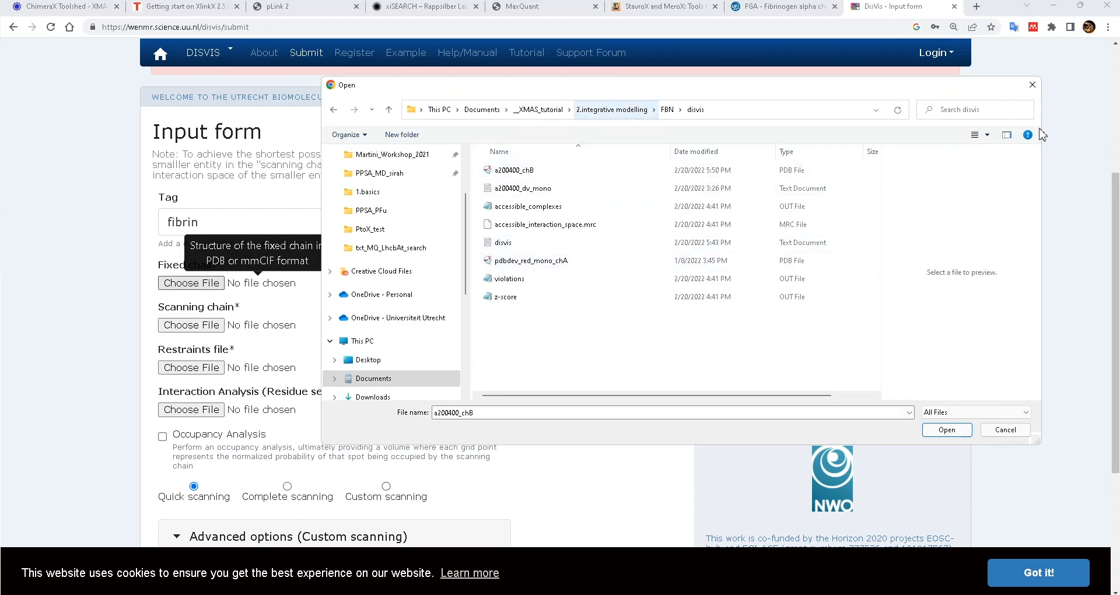
left_click(612, 110)
left_click(541, 110)
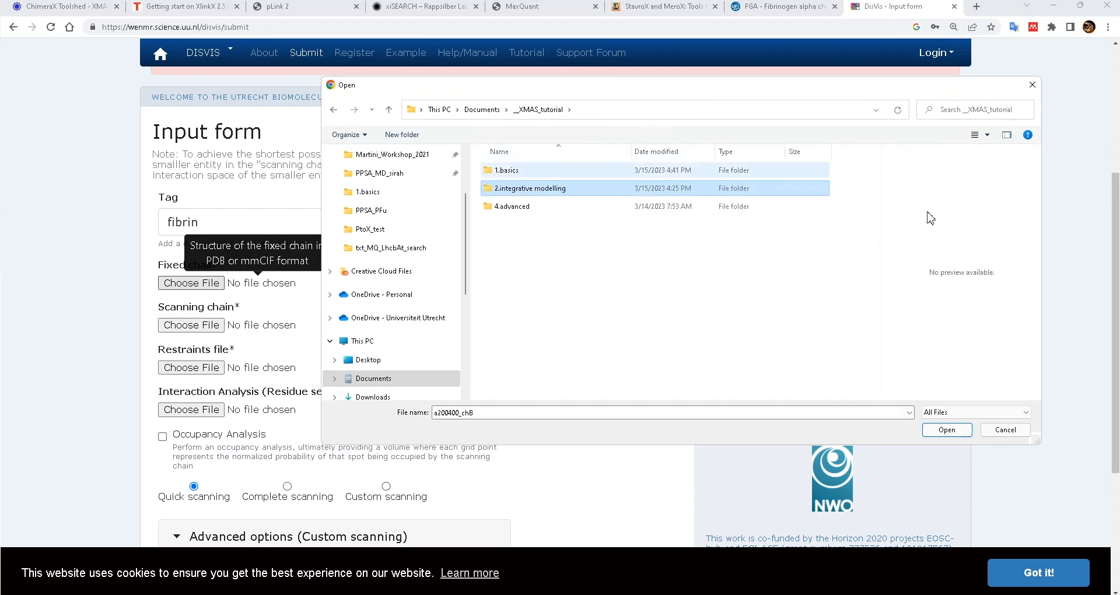
double_click(503, 170)
scroll(750, 239, "down", 3)
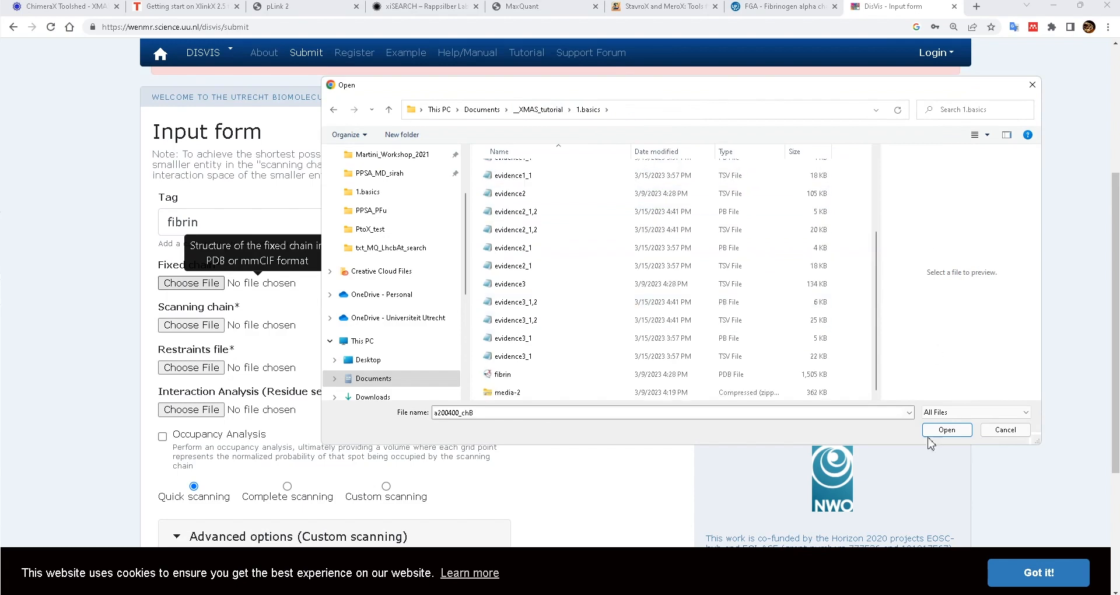
left_click(741, 375)
left_click(947, 430)
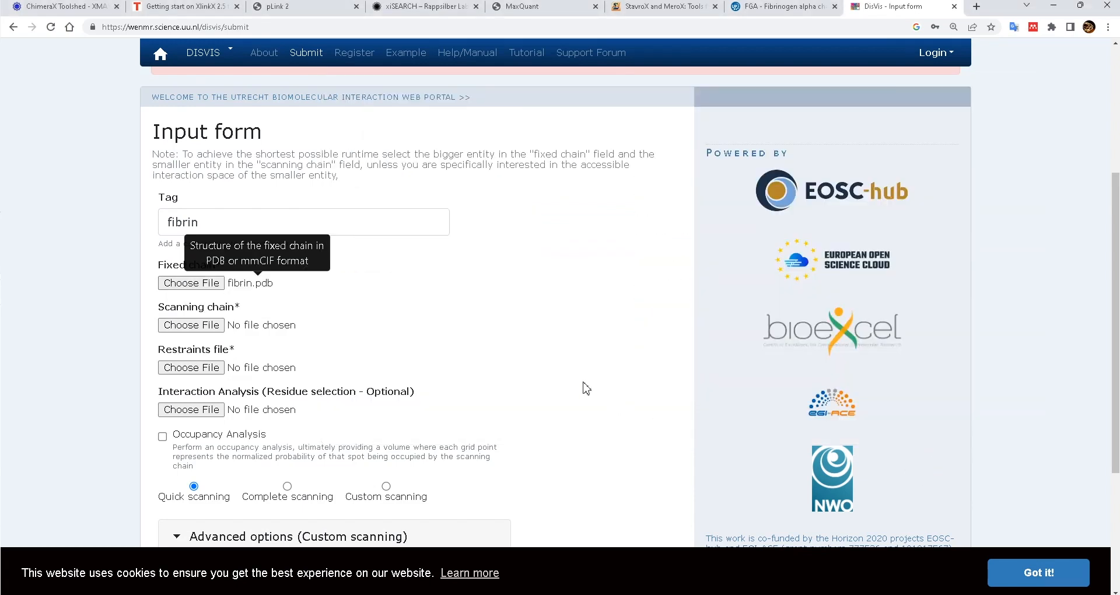
- Load FBN/a200400_chB.pdb as the scanning chain
left_click(191, 325)
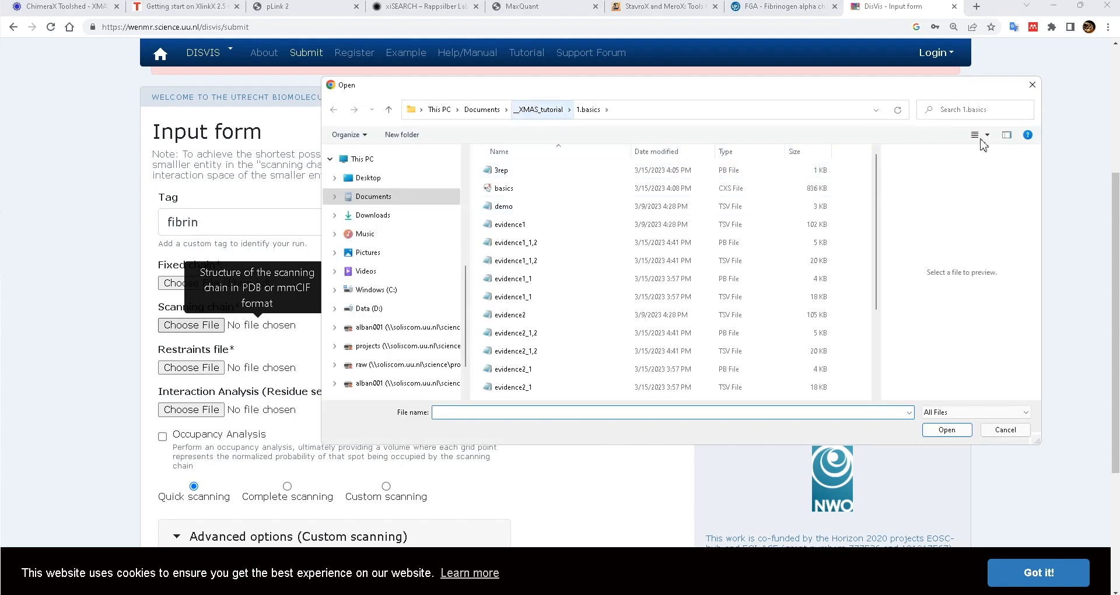
left_click(539, 110)
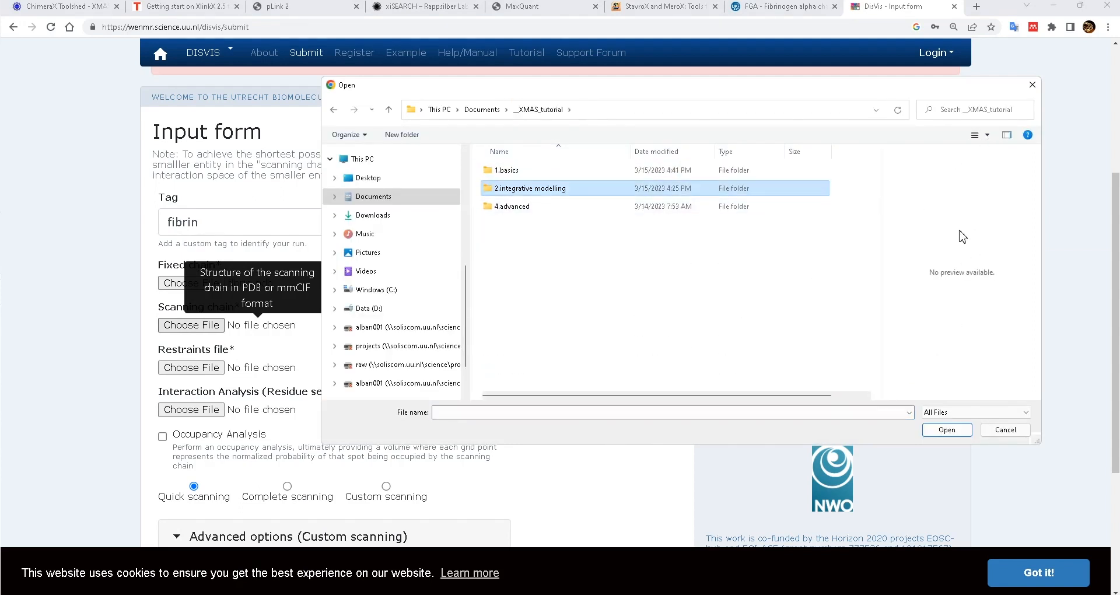
double_click(513, 188)
double_click(500, 170)
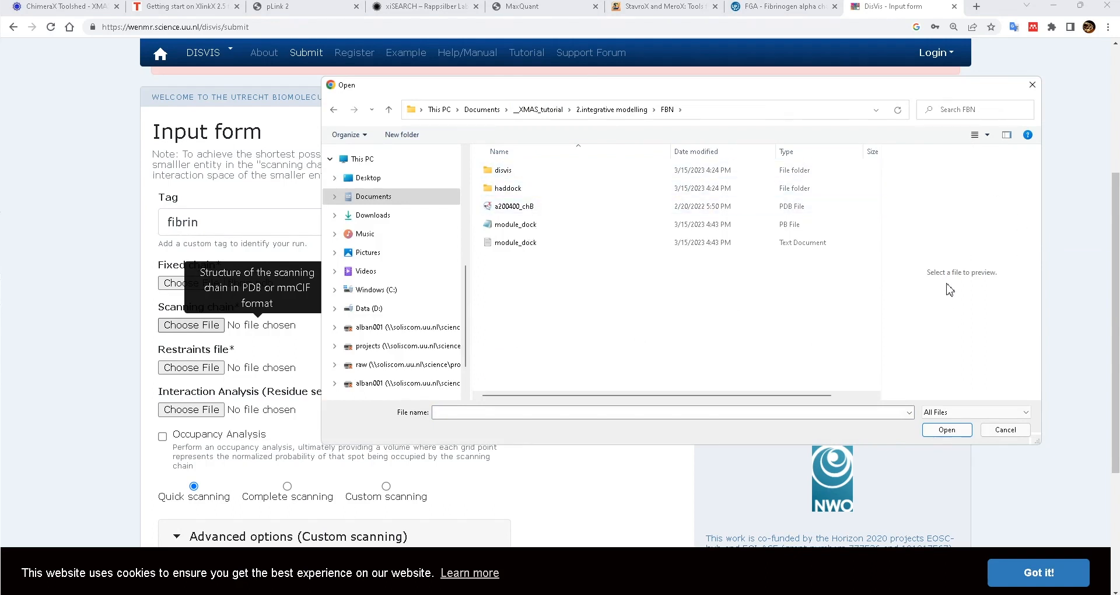
double_click(514, 206)
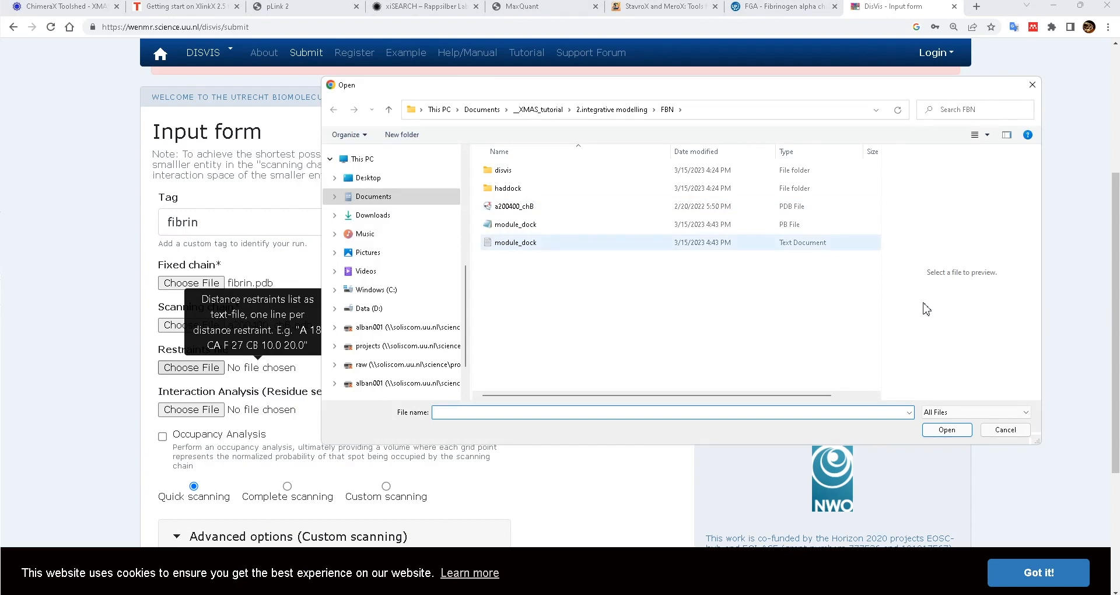
- Attach module_dock.txt as the restraints file and submit the DisVis job
right_click_drag(514, 242, 516, 241)
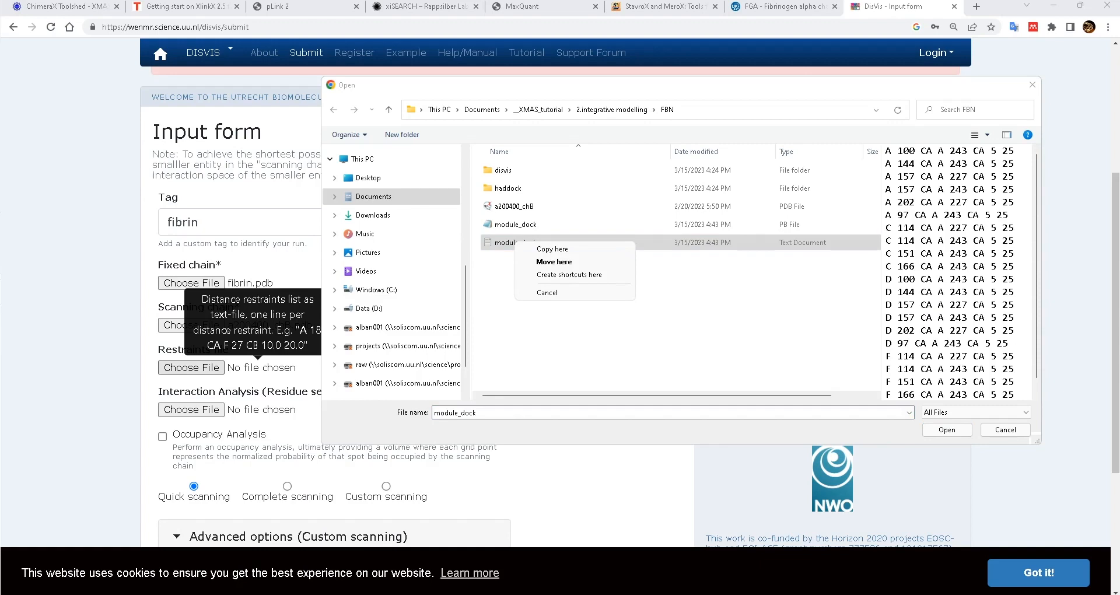
double_click(502, 242)
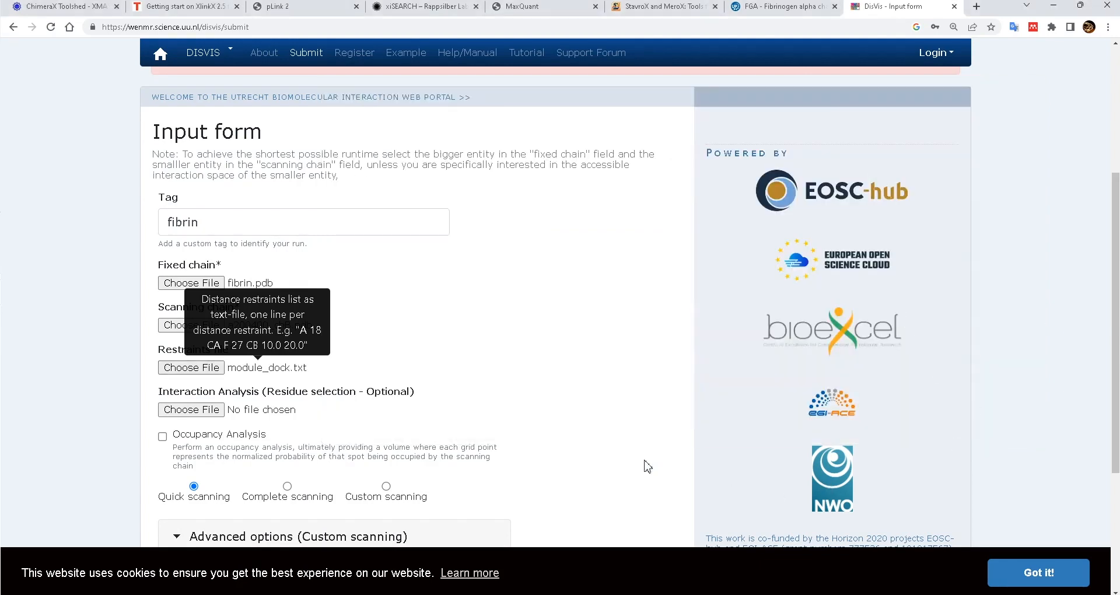
scroll(613, 492, "down", 2)
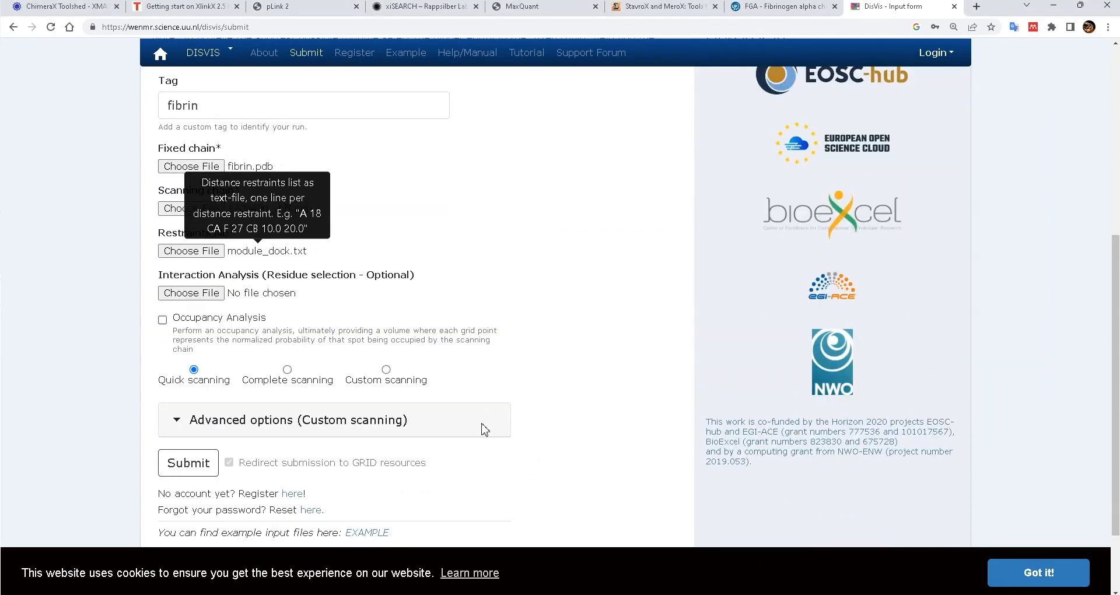
scroll(646, 484, "down", 2)
key("Return")
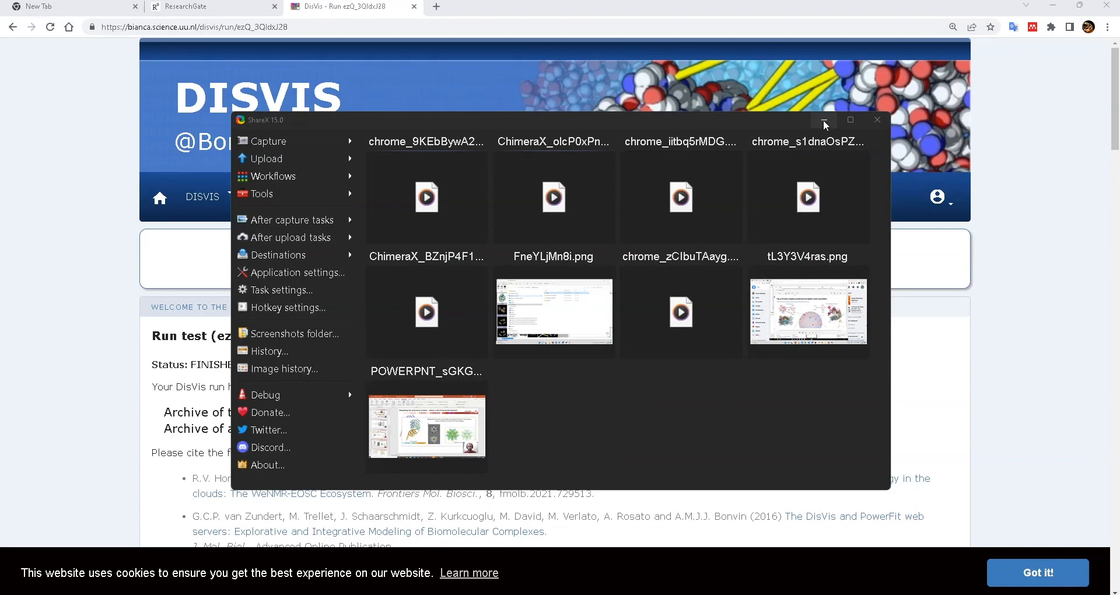
- Dismiss the overlay and download the complete run archive ezQ_3QldxJ28.tgz
left_click(824, 121)
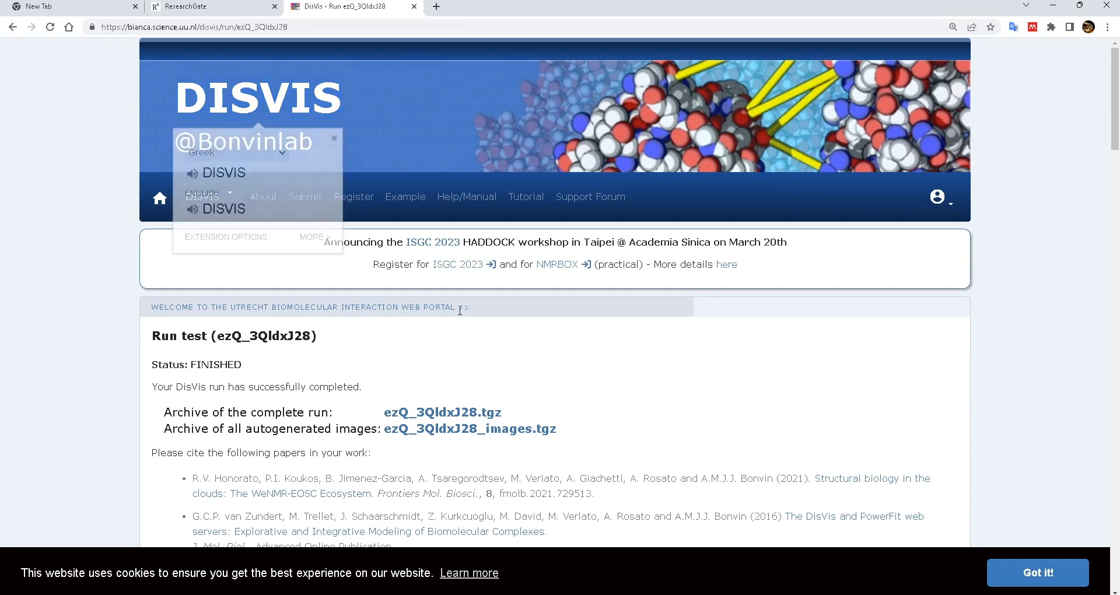
scroll(479, 332, "down", 2)
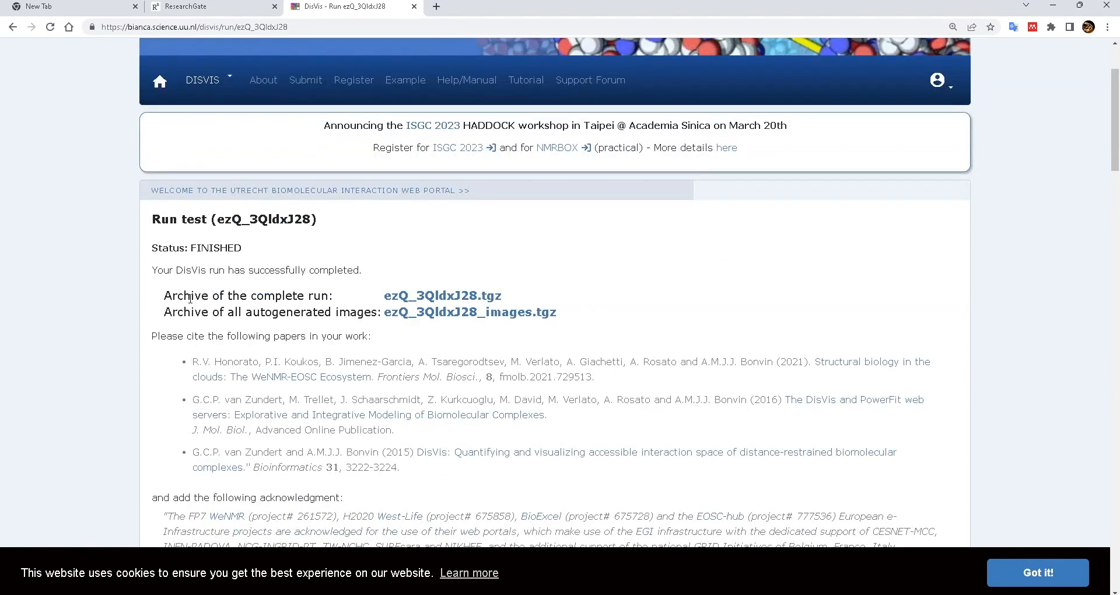
left_click_drag(166, 295, 502, 296)
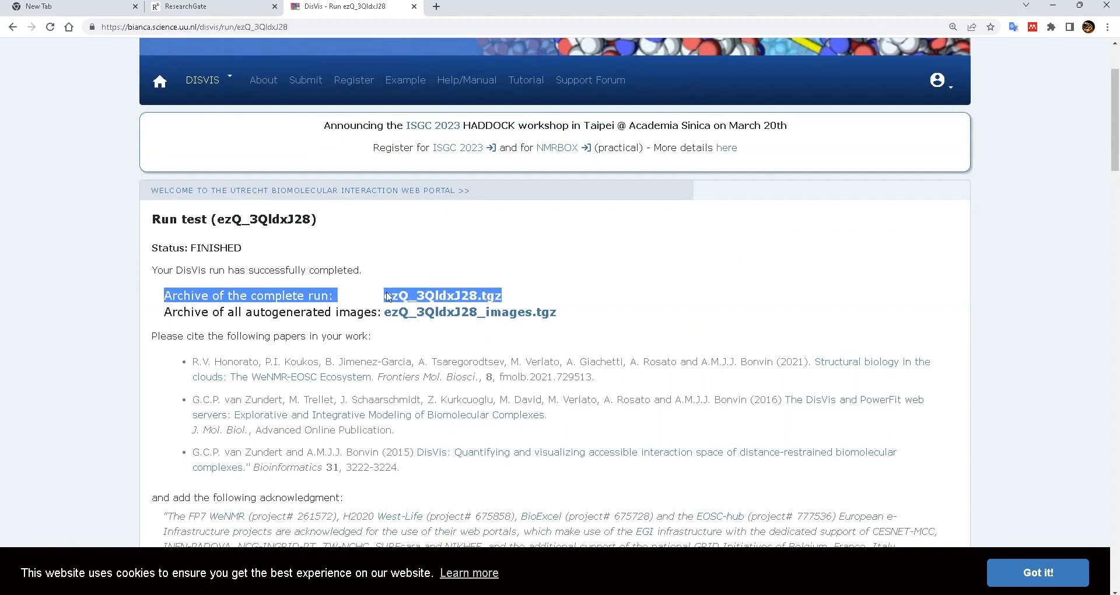
left_click(449, 295)
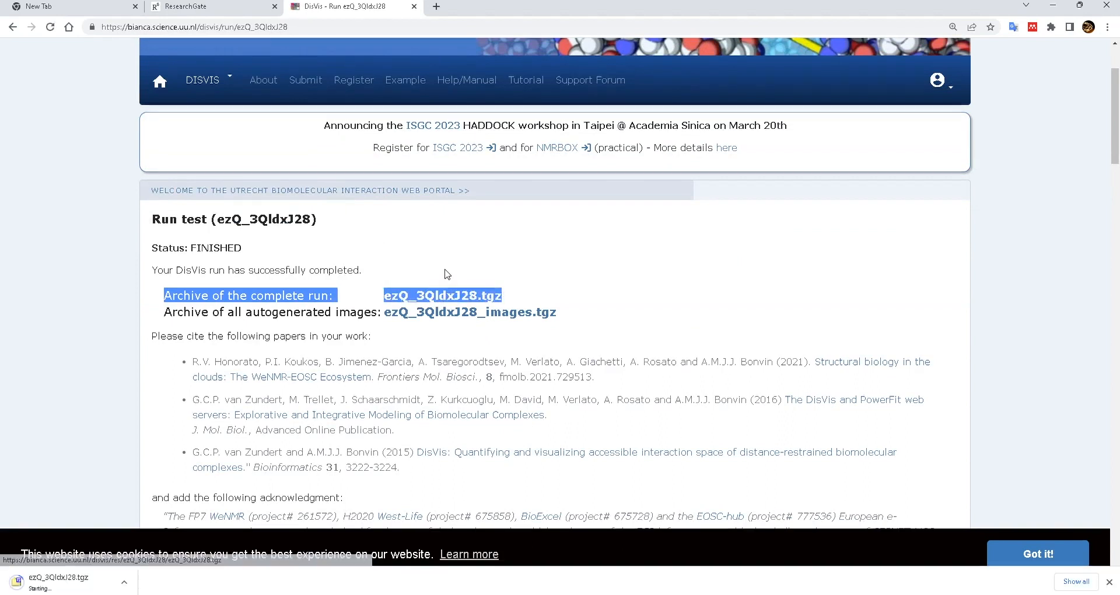
scroll(528, 299, "down", 4)
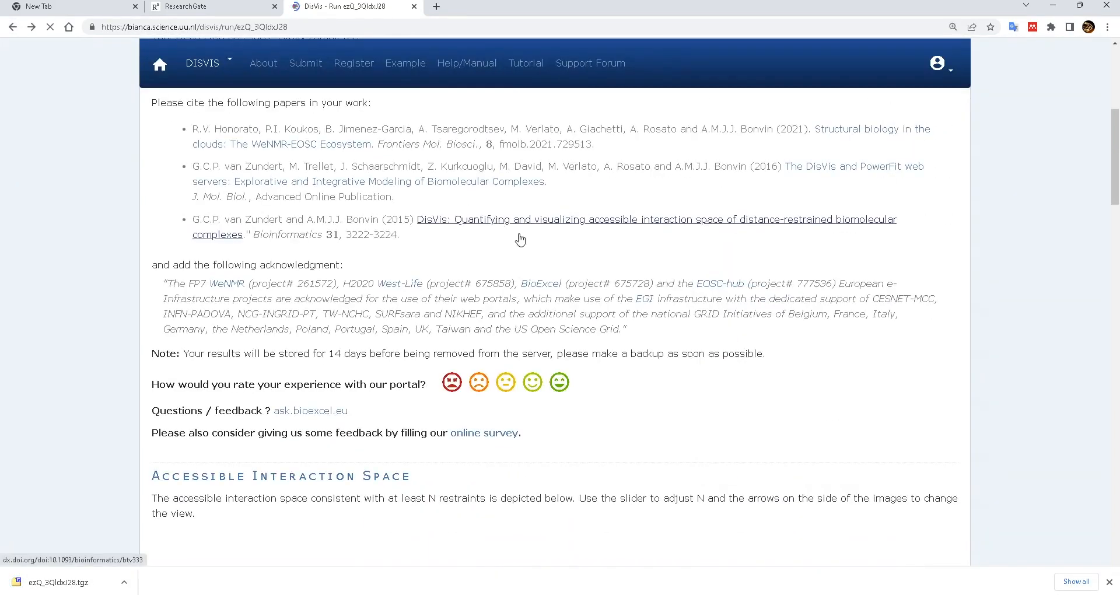
- Raise the level slider from 3 to 4 restraints for the accessible interaction space
scroll(573, 261, "down", 8)
scroll(558, 320, "down", 2)
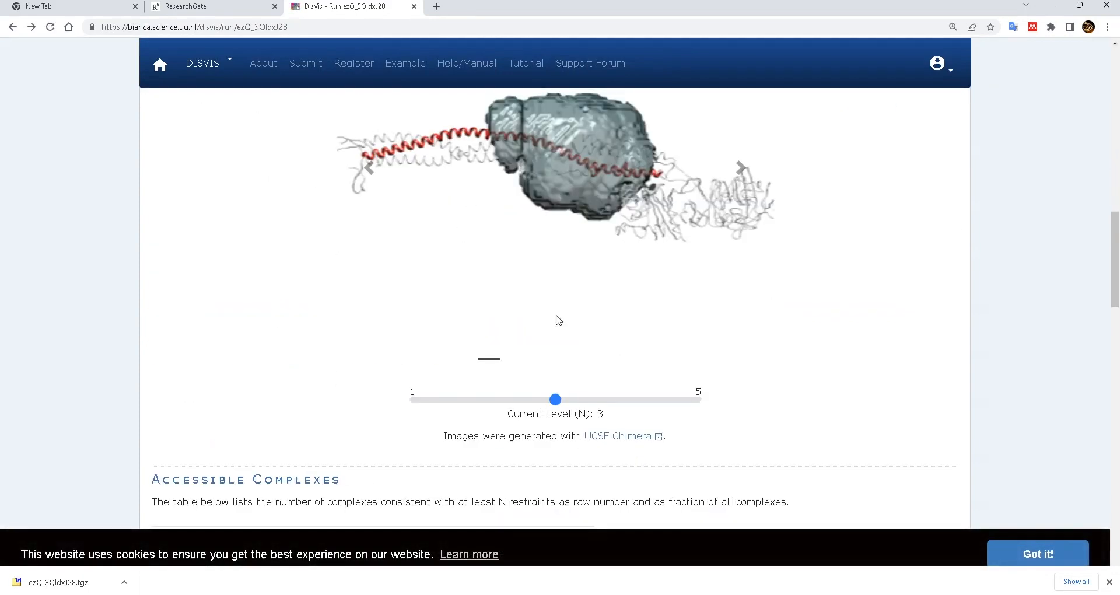
left_click_drag(558, 402, 585, 407)
left_click_drag(554, 404, 685, 404)
- Review the z-Score table, where A747-B576 (1.37) and A100-B576 (1.14) stand out
scroll(815, 325, "down", 8)
scroll(815, 328, "up", 2)
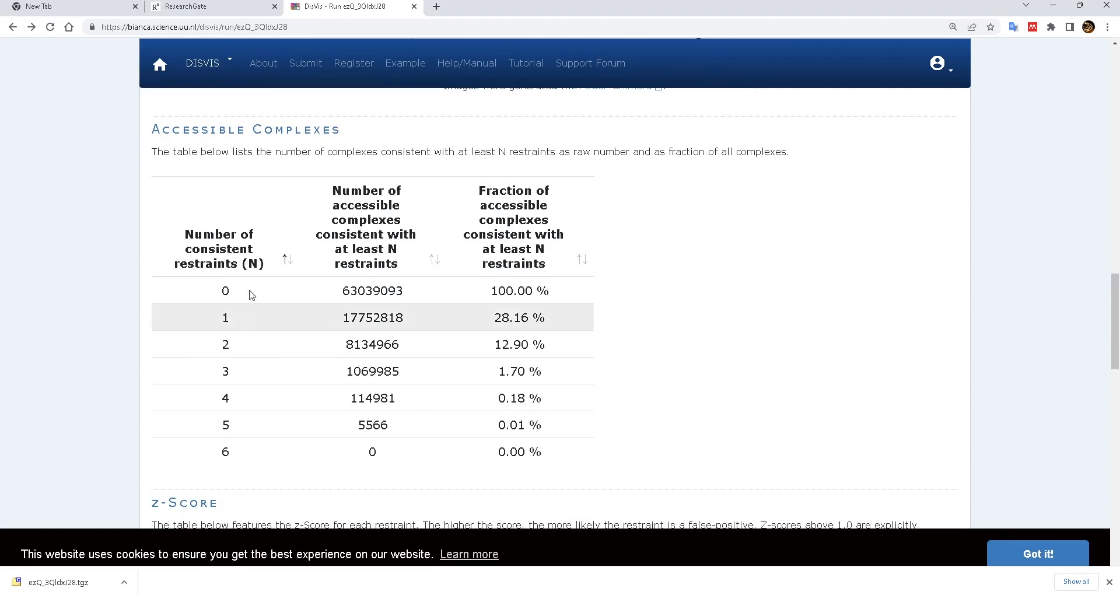
scroll(357, 341, "down", 2)
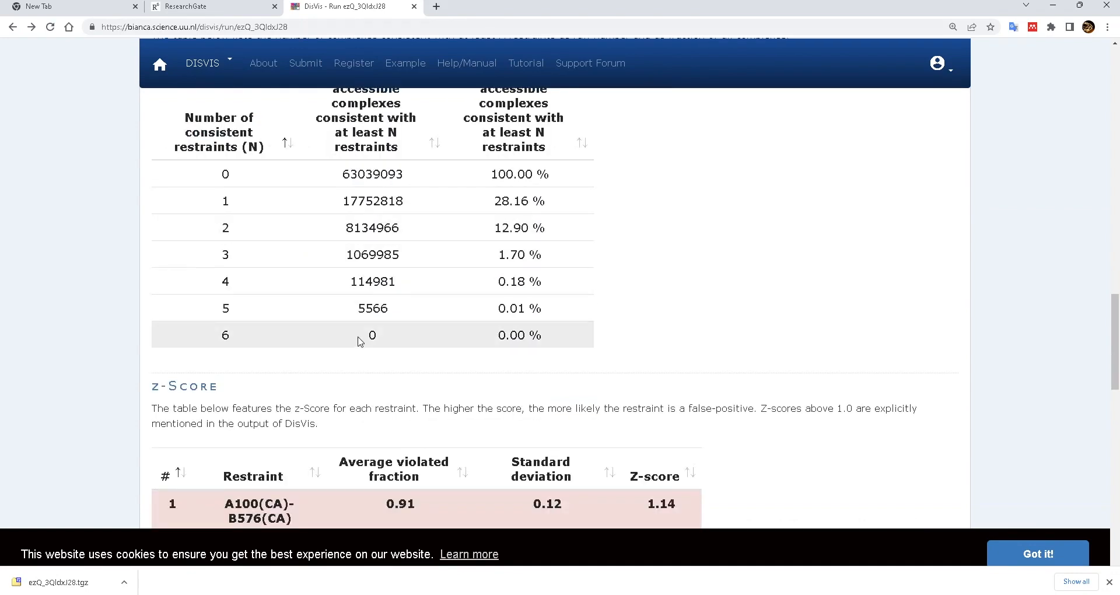
scroll(360, 341, "down", 4)
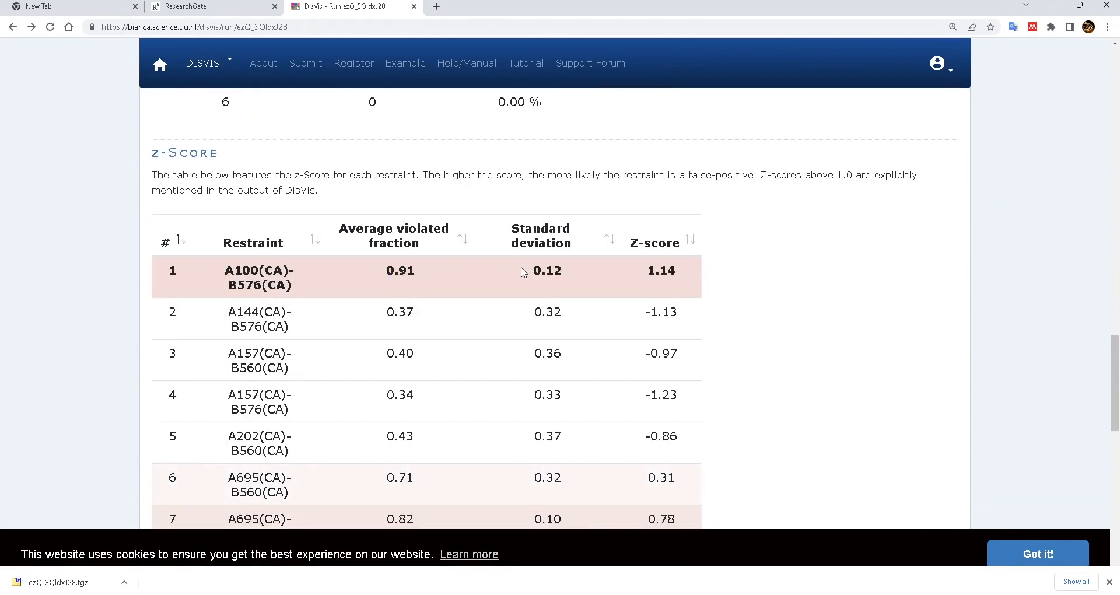
scroll(521, 272, "down", 4)
scroll(521, 272, "up", 2)
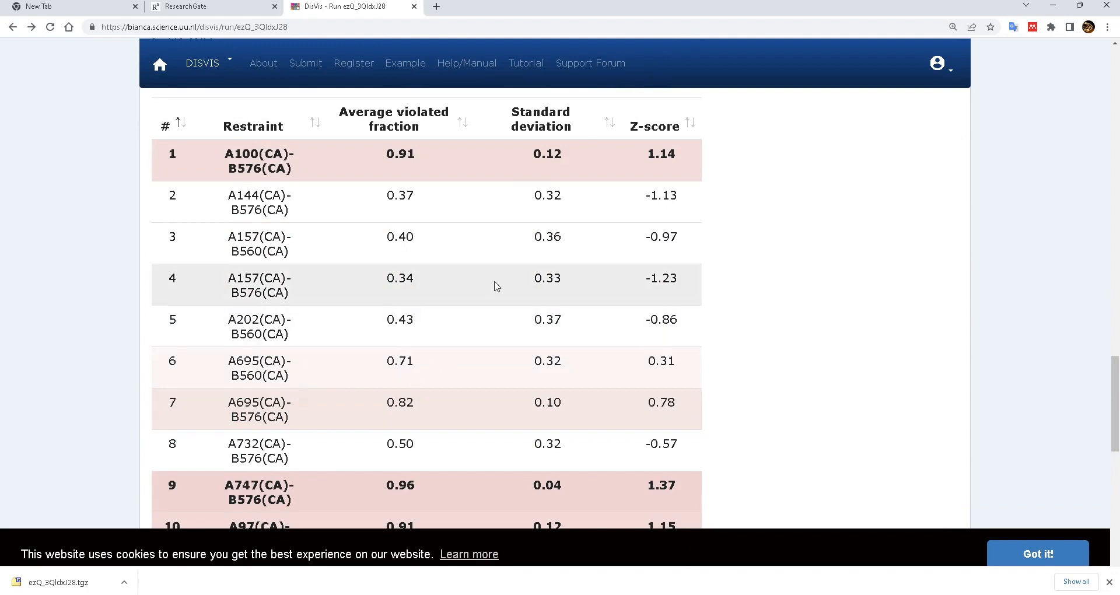
scroll(519, 274, "up", 2)
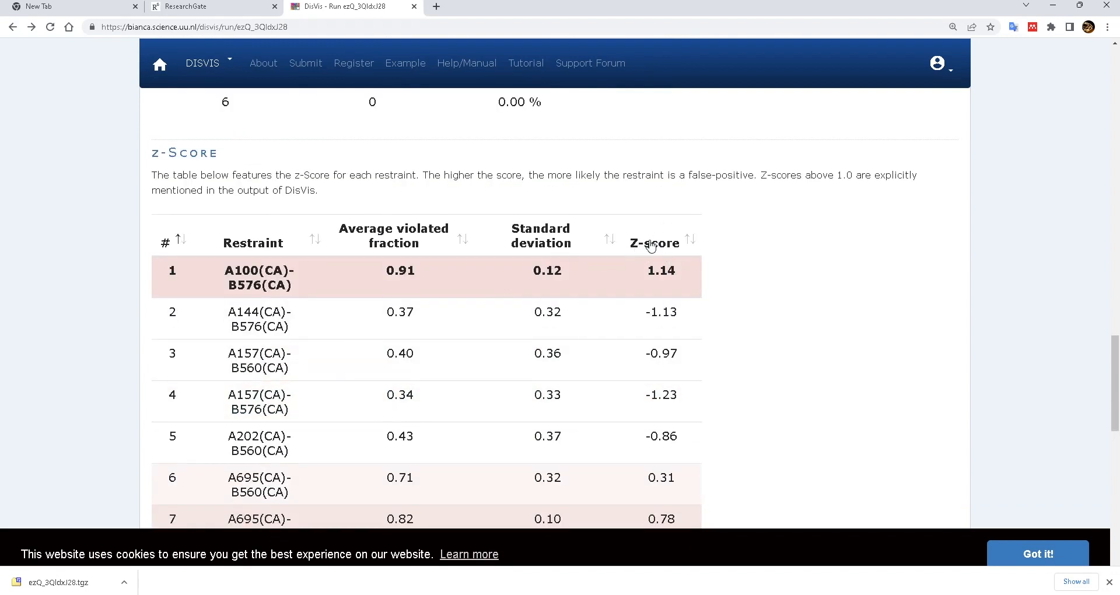
scroll(648, 276, "down", 2)
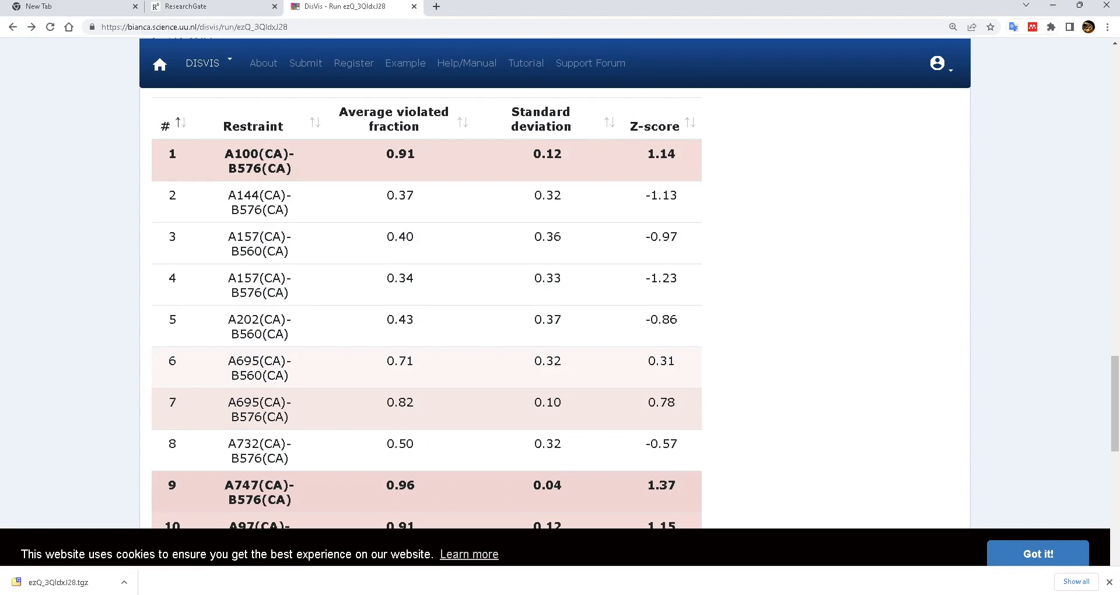
- Use XMAS Integrate > Analyze DisVis output with folder results_ezQ_3Qk5NiP+ and load it
left_click(690, 574)
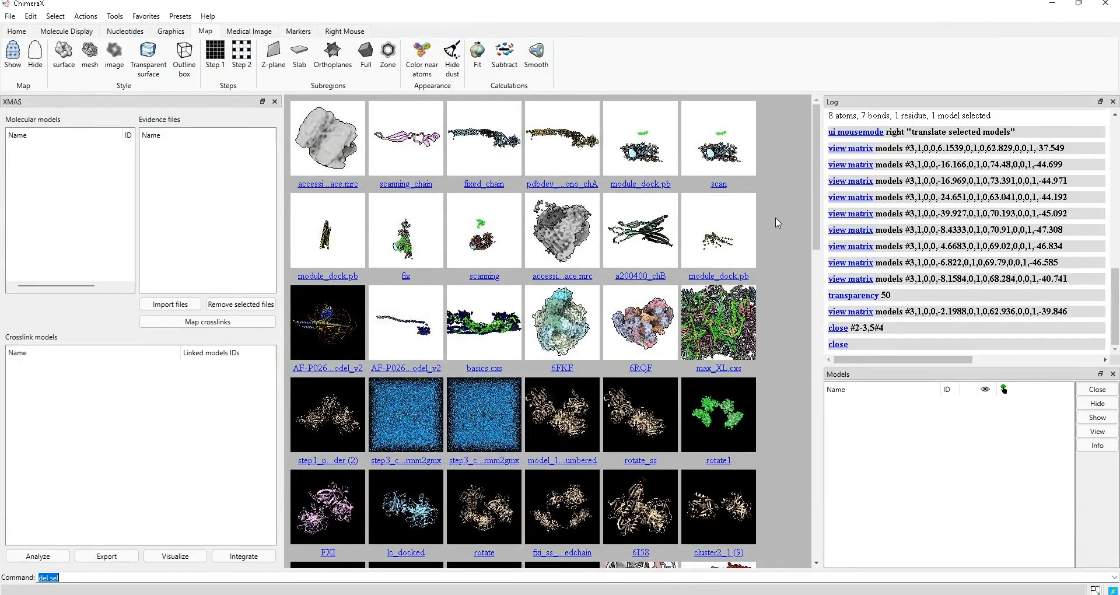
left_click(243, 557)
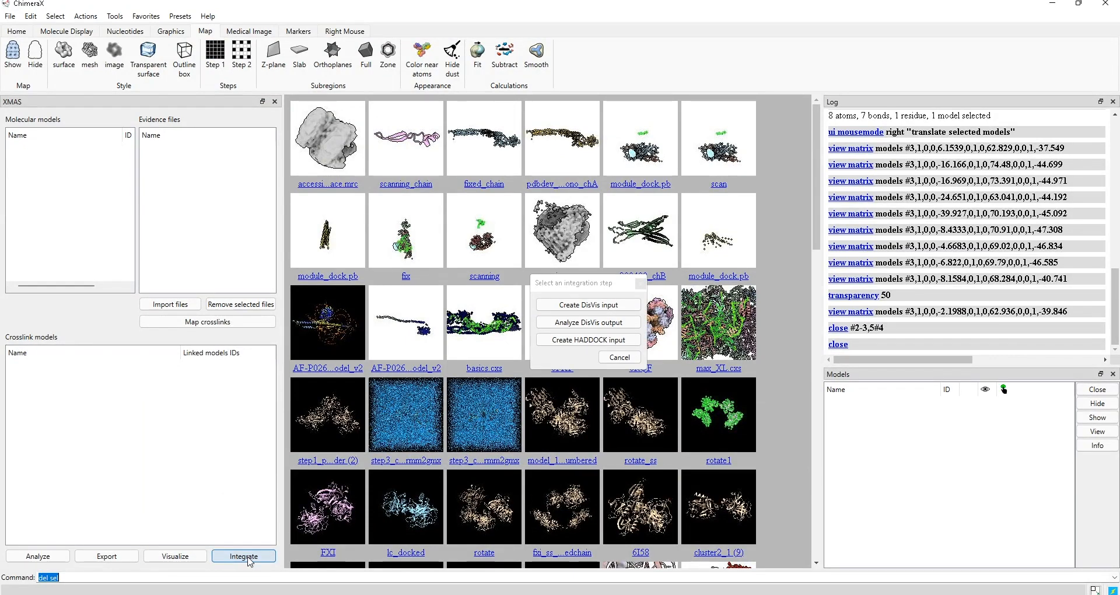
left_click(586, 327)
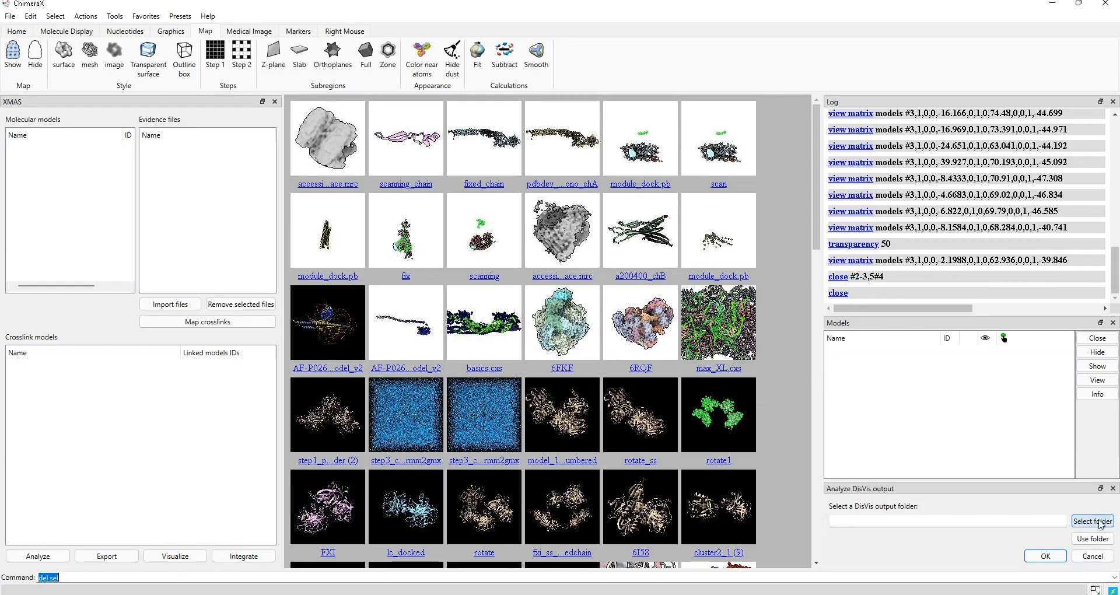
left_click(1098, 520)
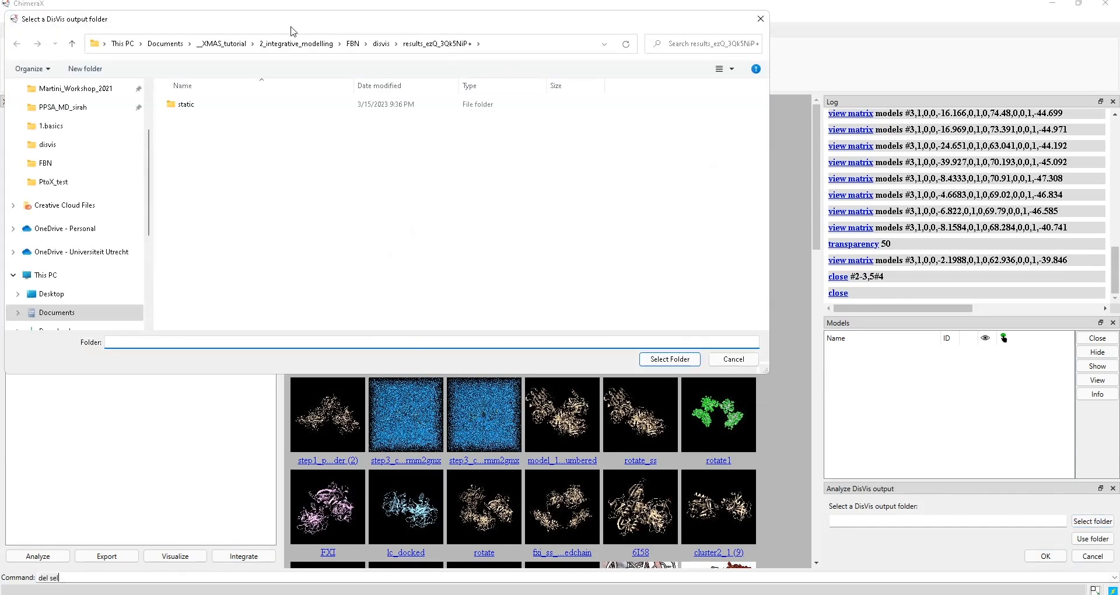
left_click(381, 44)
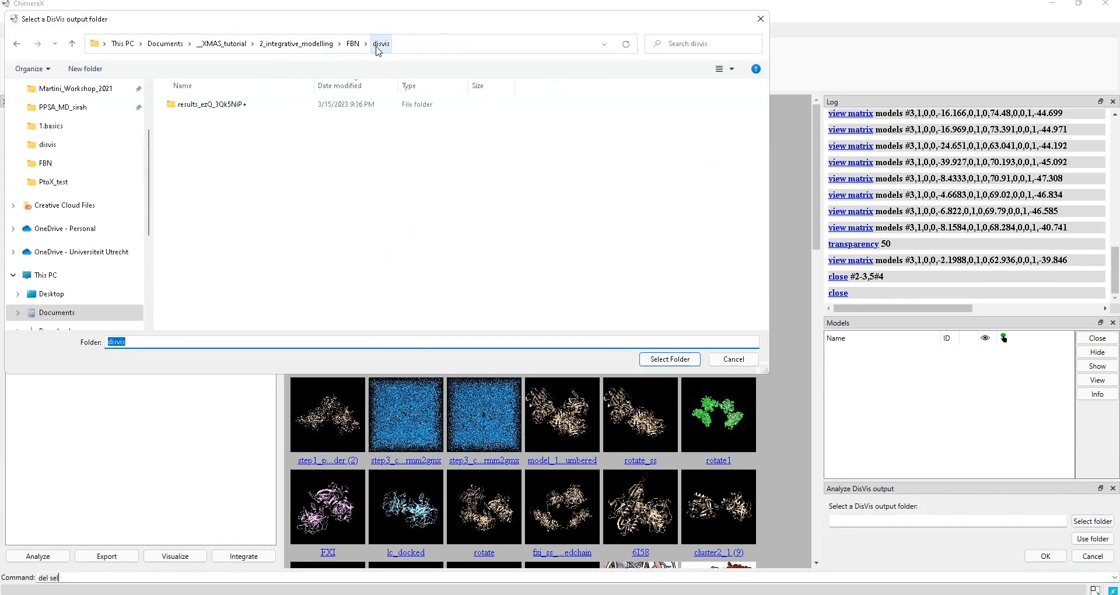
double_click(206, 107)
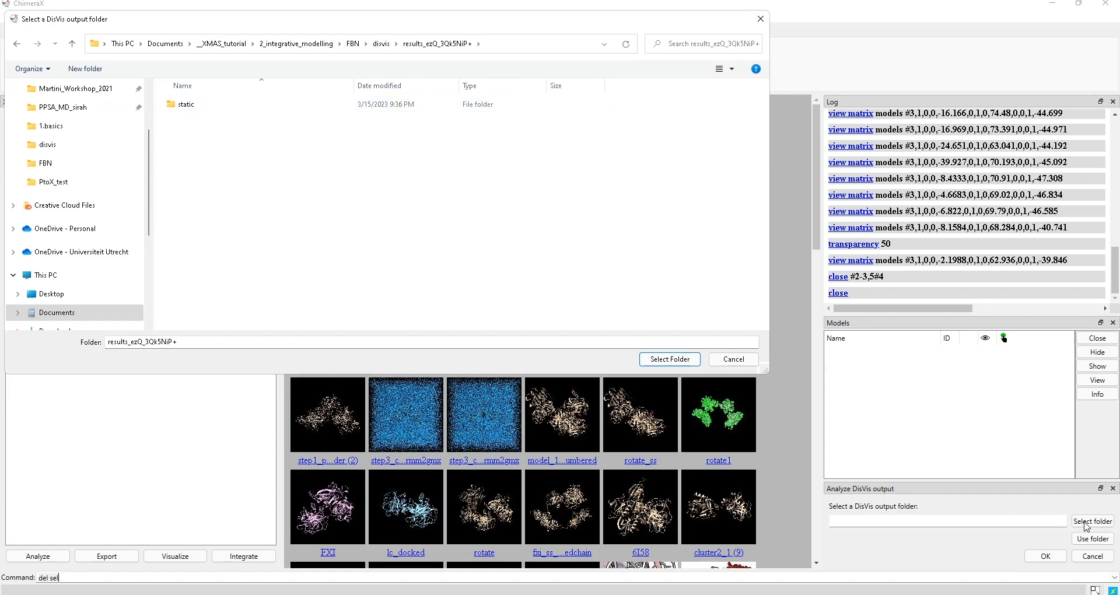
left_click(670, 359)
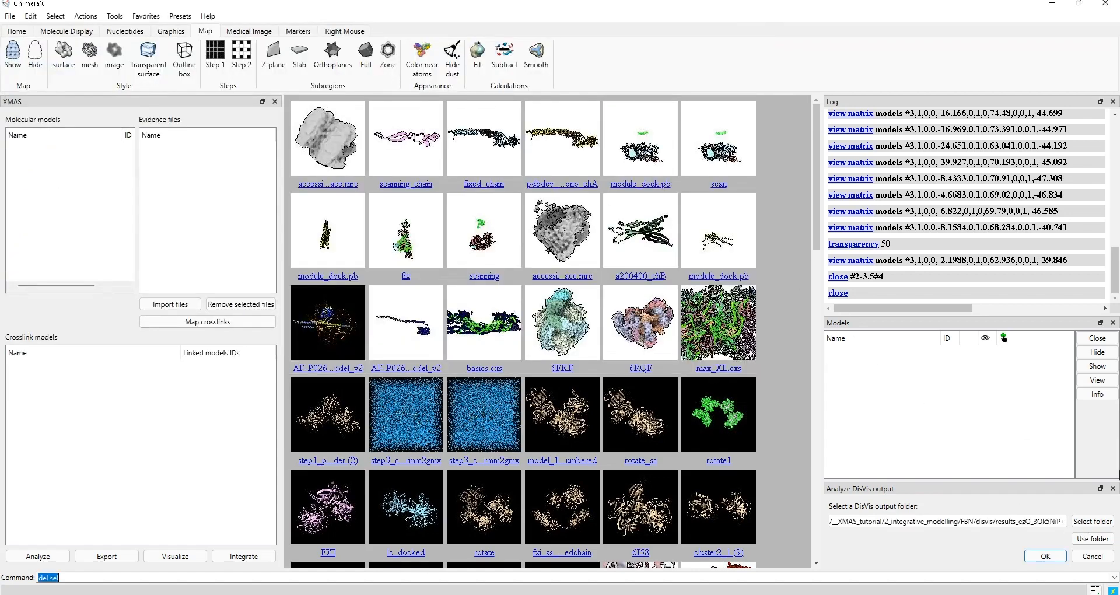
left_click(1092, 539)
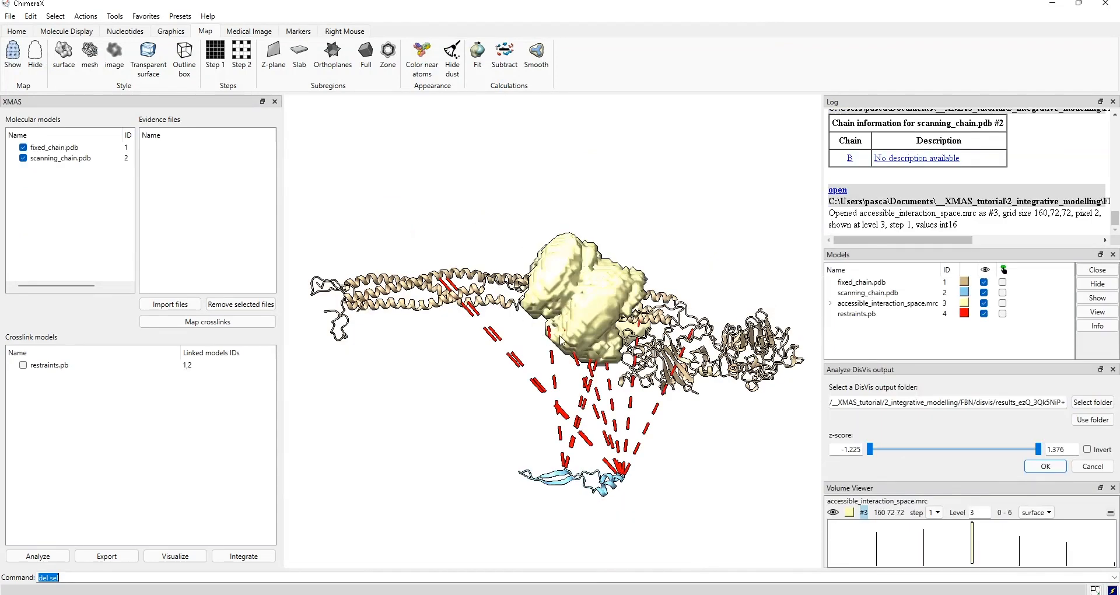
- Raise the interaction-space map contour level to about 4.98
left_click_drag(561, 341, 578, 271)
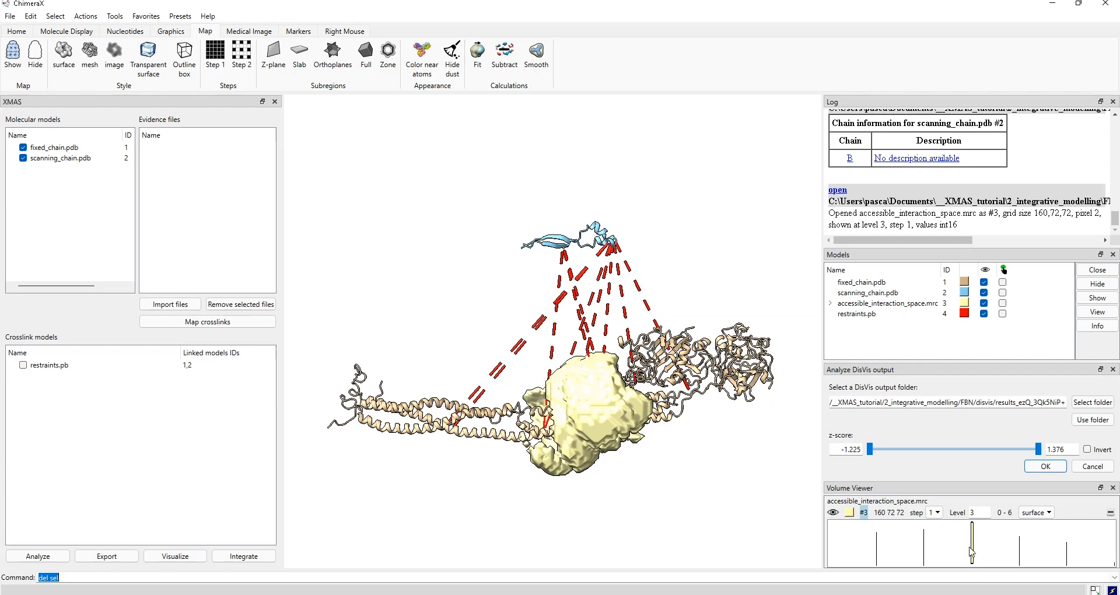
mouse_move(974, 548)
left_mouse_down()
mouse_move(1080, 556)
mouse_move(1065, 556)
left_mouse_up()
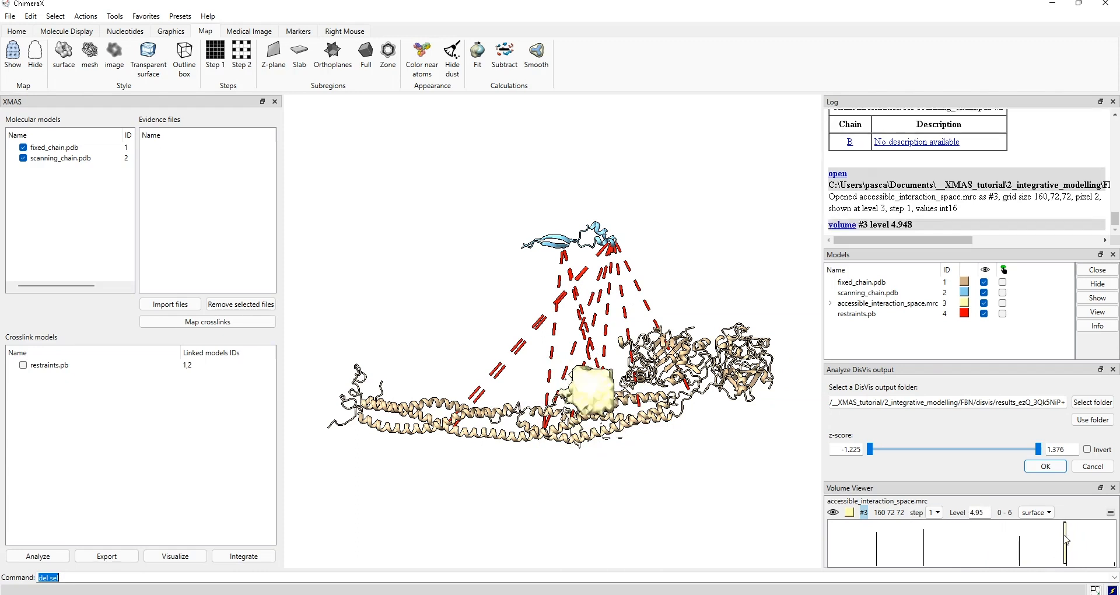
mouse_move(1066, 534)
left_mouse_down()
mouse_move(965, 548)
mouse_move(1069, 552)
left_mouse_up()
- Select residue #2/B:572 and move the scanning chain down into the fixed chain's helices
left_click_drag(618, 467, 473, 456)
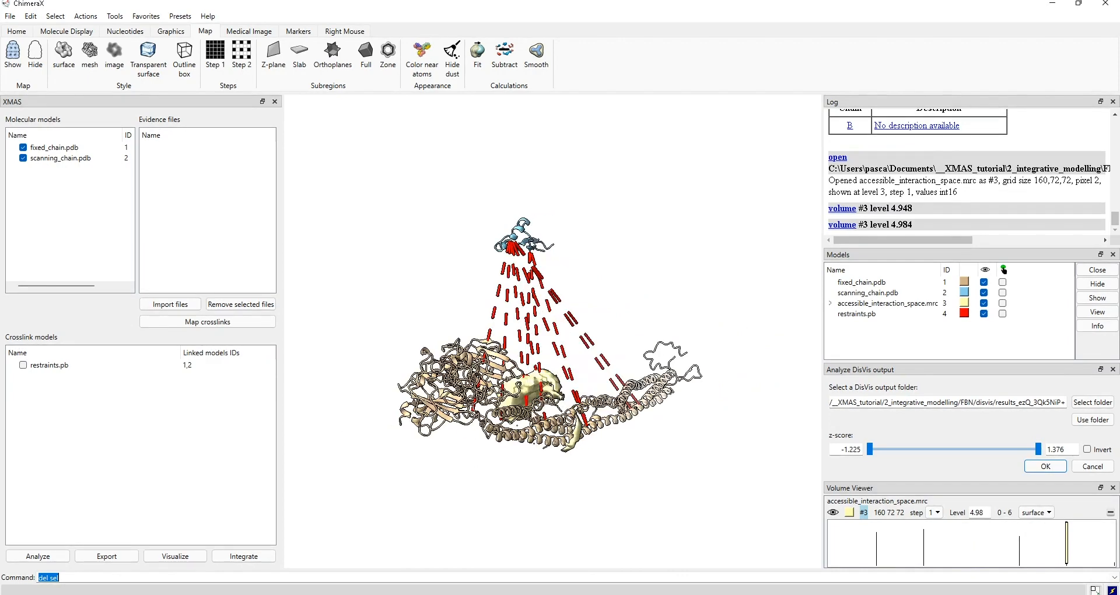
left_click_drag(530, 386, 489, 240)
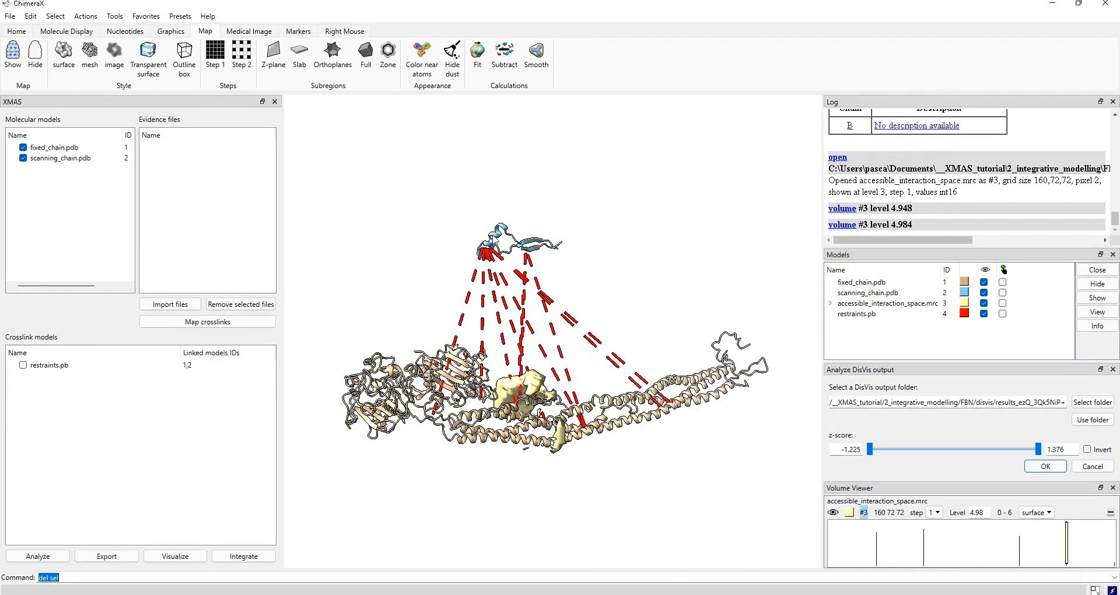
left_click(492, 239, "ctrl")
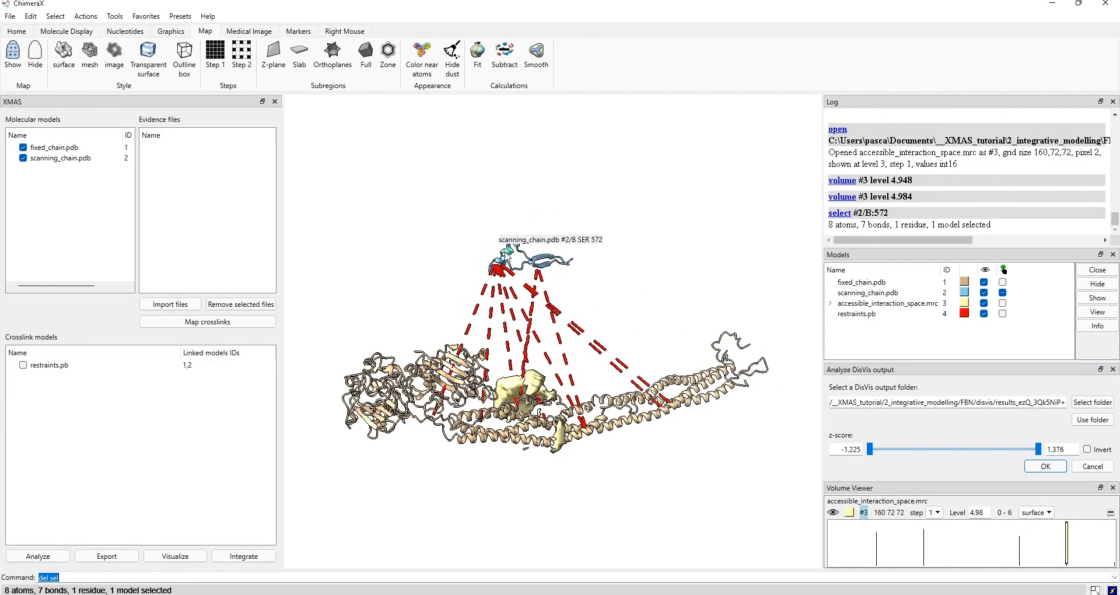
right_click_drag(510, 255, 521, 305)
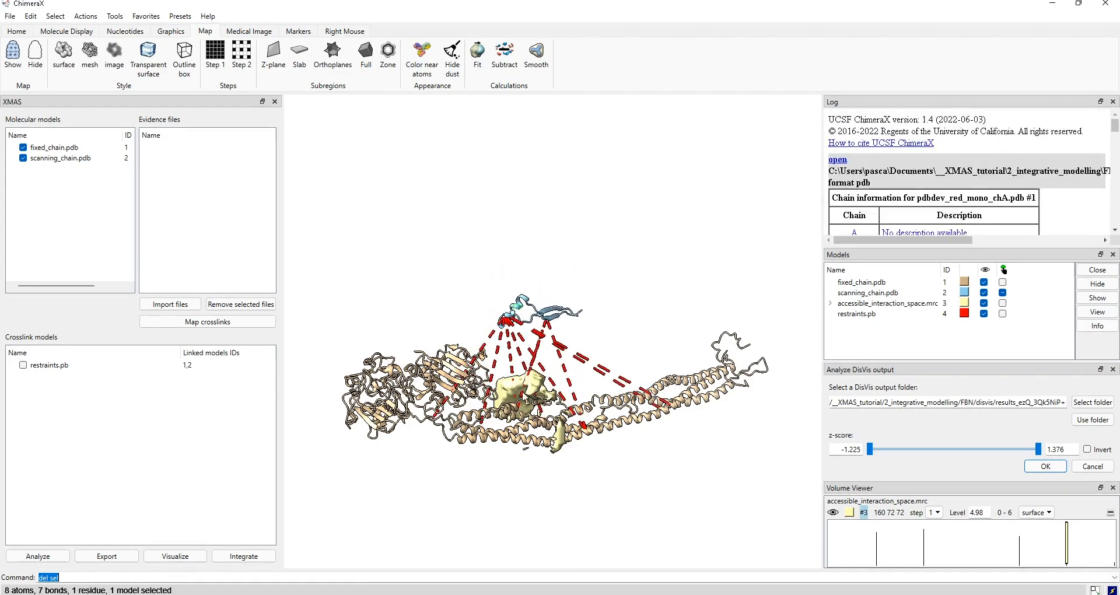
left_click_drag(499, 331, 693, 315)
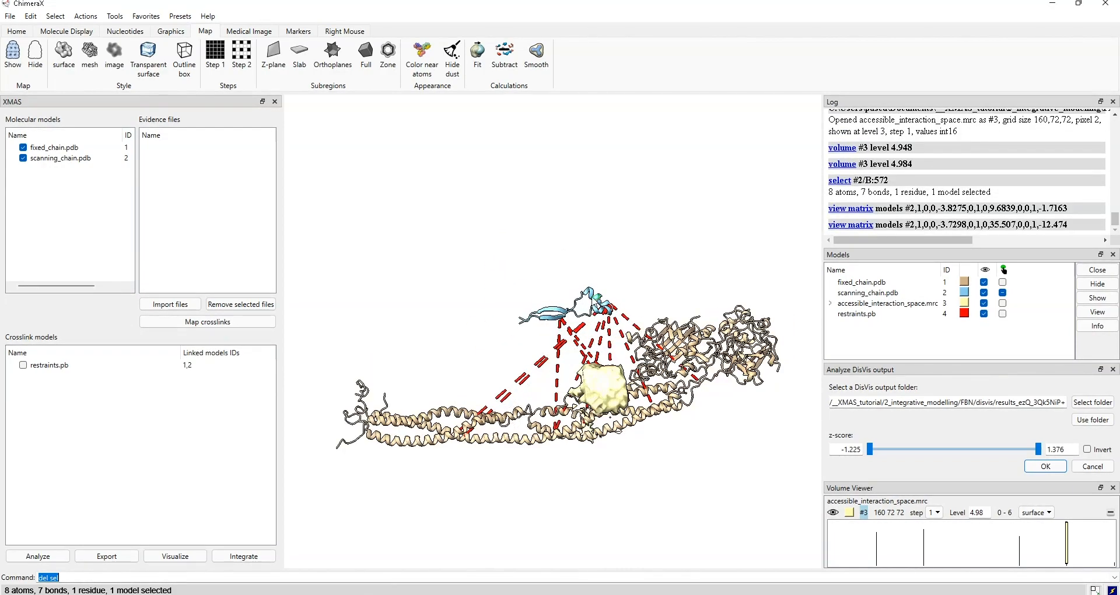
right_click_drag(592, 309, 599, 380)
scroll(613, 397, "up", 4)
middle_click_drag(616, 400, 573, 264)
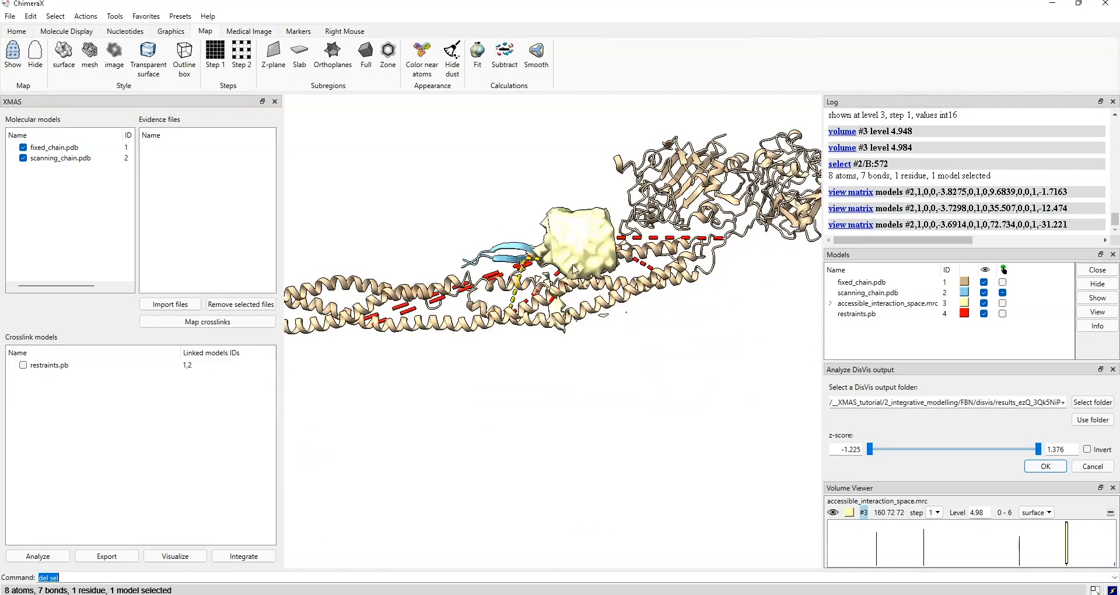
scroll(574, 268, "up", 5)
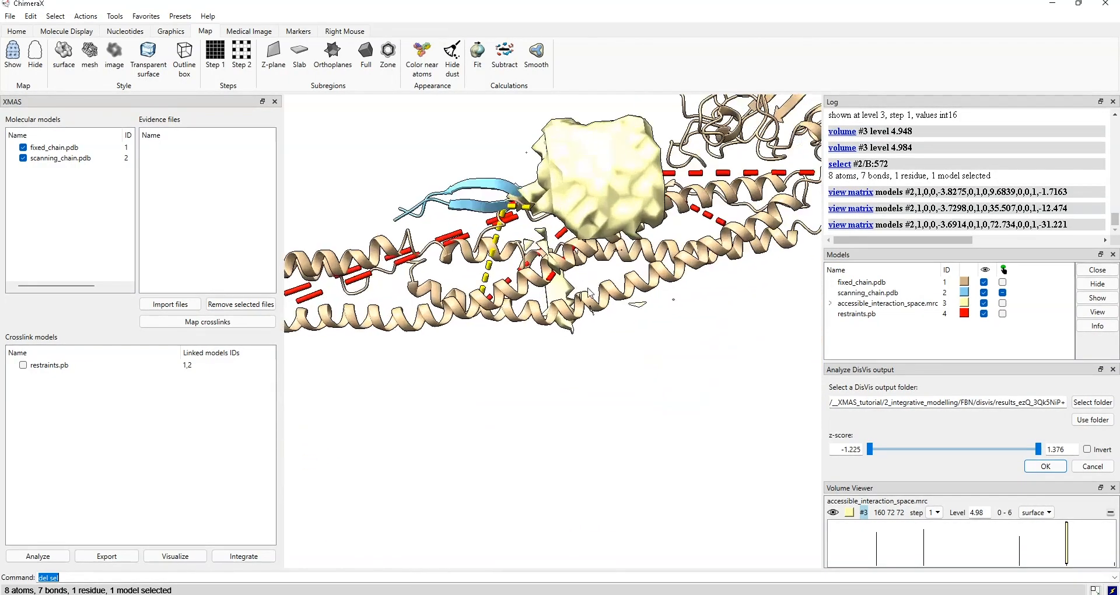
left_click(150, 56)
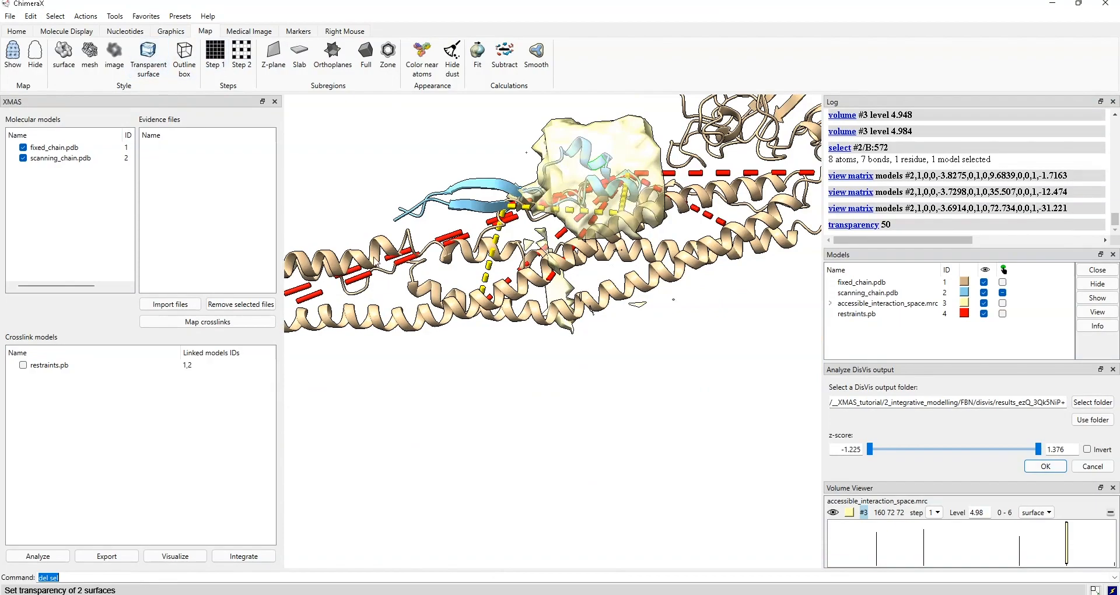
left_click_drag(655, 279, 824, 337)
right_click_drag(463, 217, 454, 219)
scroll(535, 339, "up", 10)
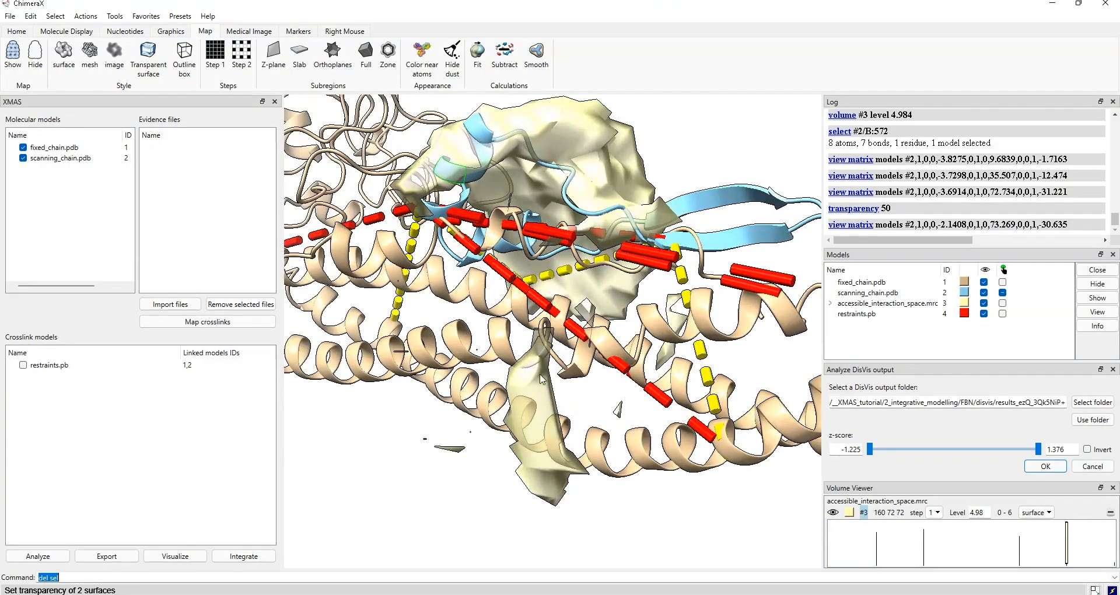
left_click_drag(579, 393, 582, 393)
mouse_move(452, 126)
right_mouse_down()
mouse_move(437, 129)
mouse_move(467, 129)
right_mouse_up()
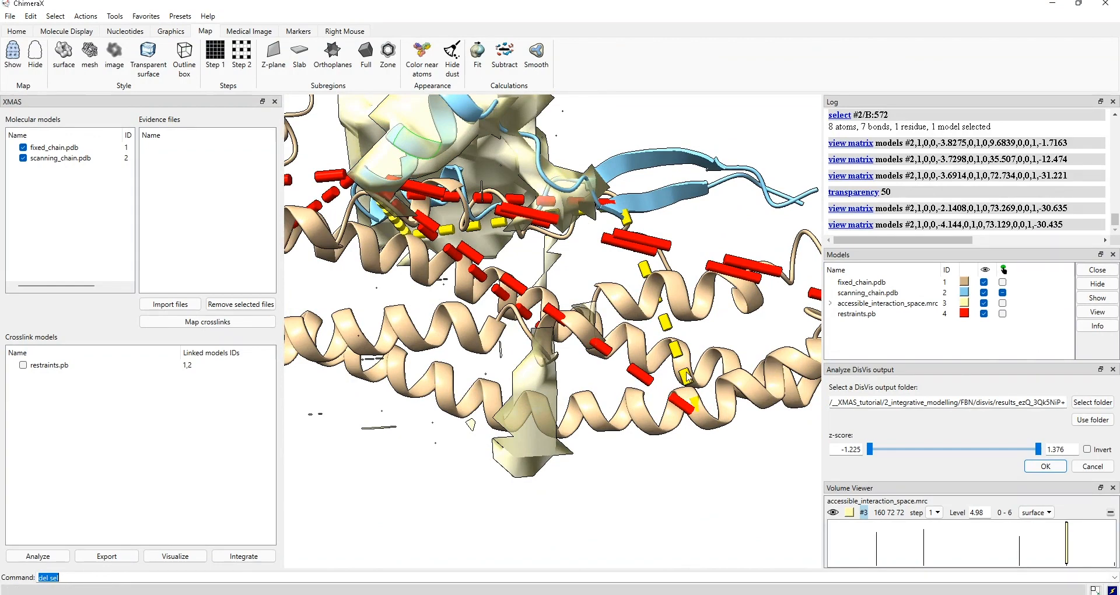
right_click_drag(430, 137, 532, 220)
scroll(539, 228, "down", 5)
left_click_drag(566, 290, 370, 297)
right_click_drag(371, 298, 696, 160)
scroll(686, 266, "down", 2)
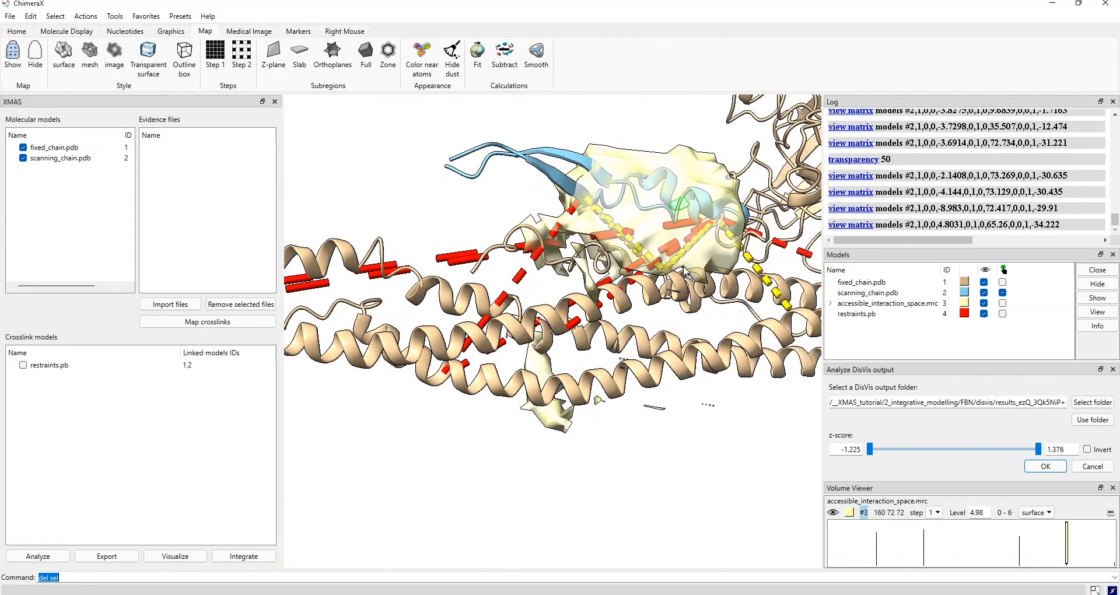
scroll(684, 280, "up", 4)
scroll(684, 281, "down", 2)
middle_click_drag(723, 296, 678, 305)
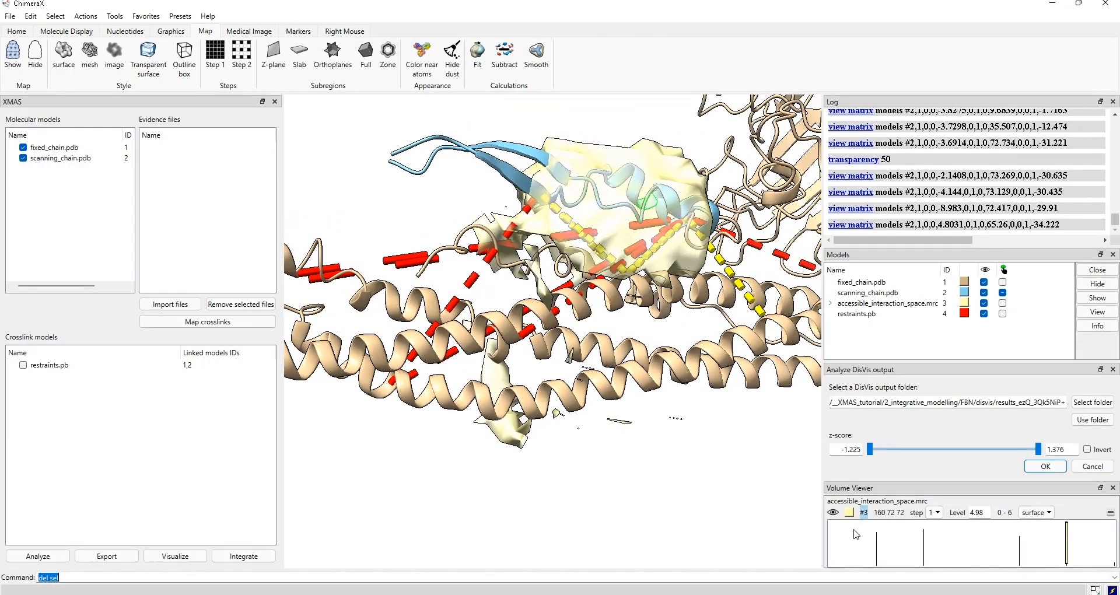
left_click_drag(652, 279, 634, 321)
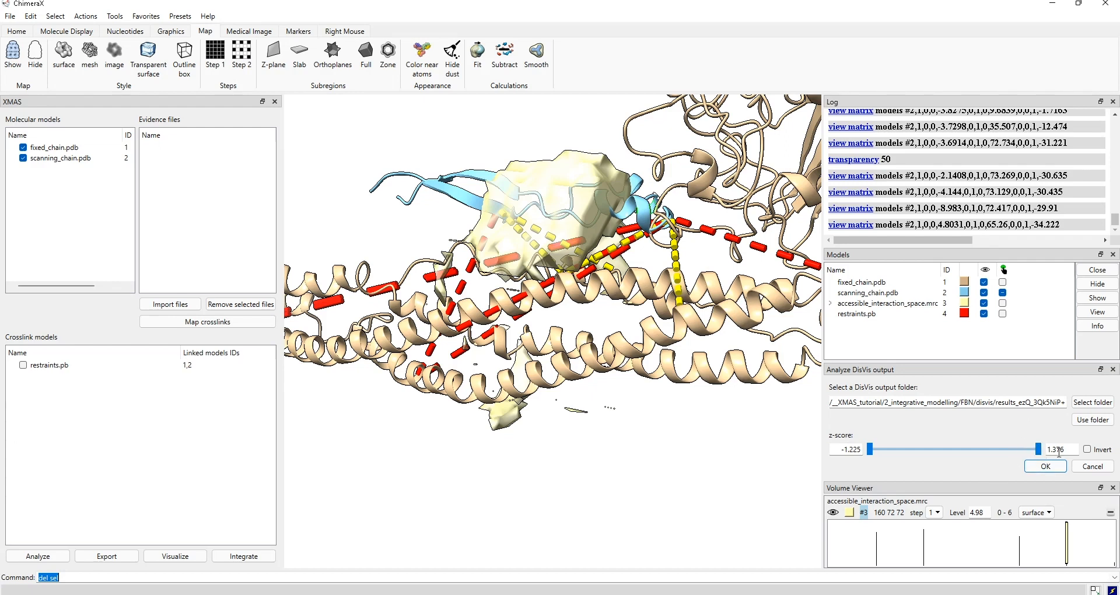
- Set the upper z-score cutoff to 0.376 in the Analyze DisVis output panel
left_click_drag(1068, 451, 1043, 451)
type(".5")
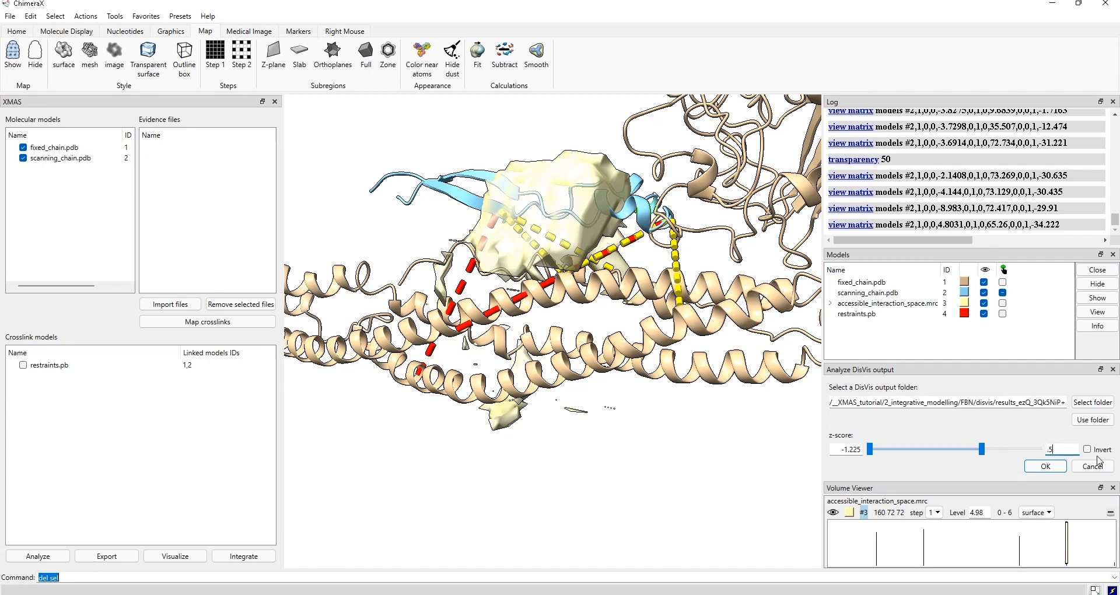
scroll(509, 339, "down", 3)
left_click_drag(508, 339, 534, 346)
mouse_move(977, 446)
left_mouse_down()
mouse_move(1018, 449)
mouse_move(959, 454)
mouse_move(1028, 451)
mouse_move(992, 459)
left_mouse_up()
mouse_move(960, 459)
left_mouse_down()
mouse_move(912, 461)
mouse_move(973, 454)
left_mouse_up()
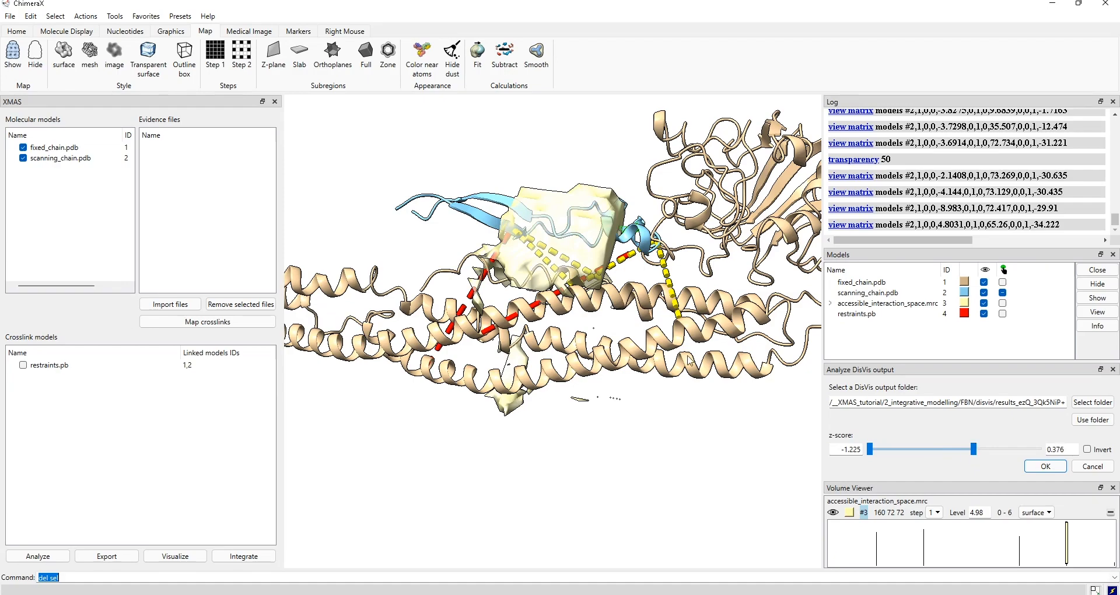
- Check the remaining crosslinks and save them as restraints_selected.pb with 6 bonds
scroll(536, 299, "up", 8)
left_click_drag(566, 367, 478, 283)
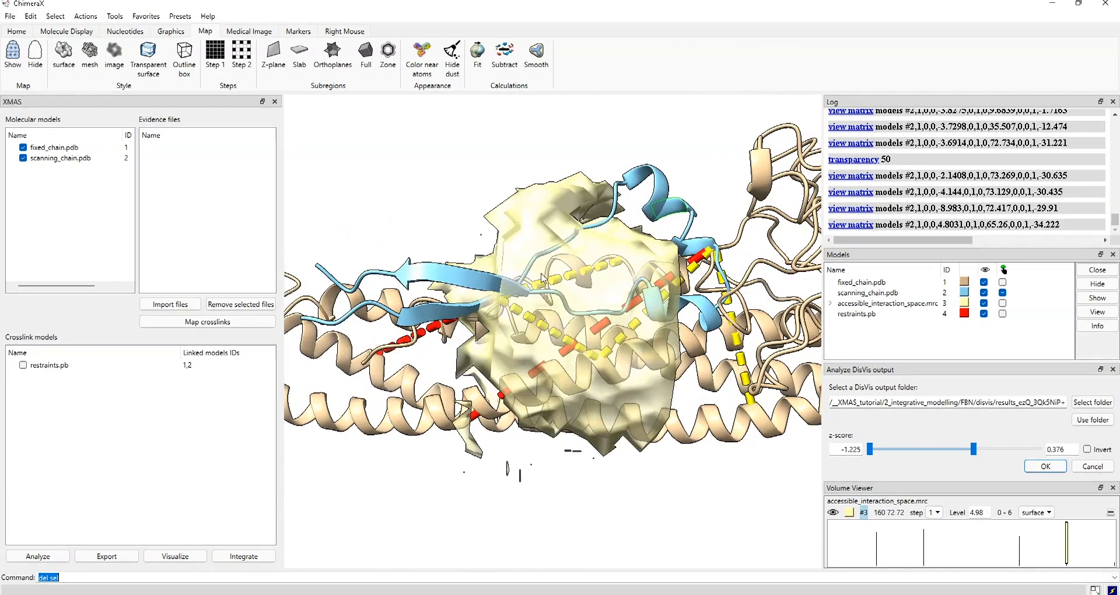
left_click_drag(439, 332, 431, 308)
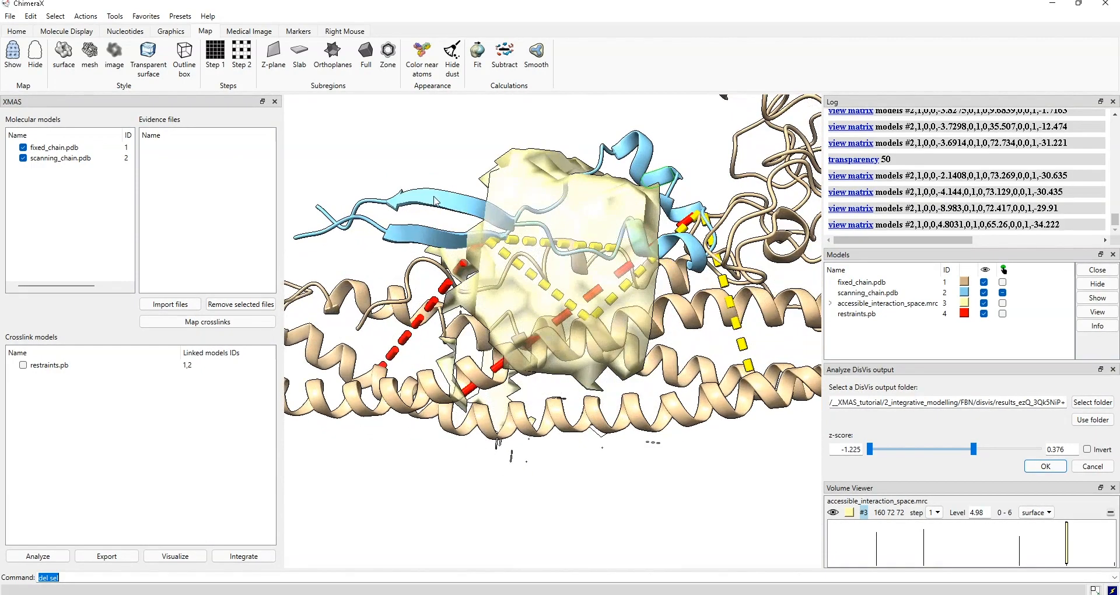
left_click_drag(599, 262, 467, 286)
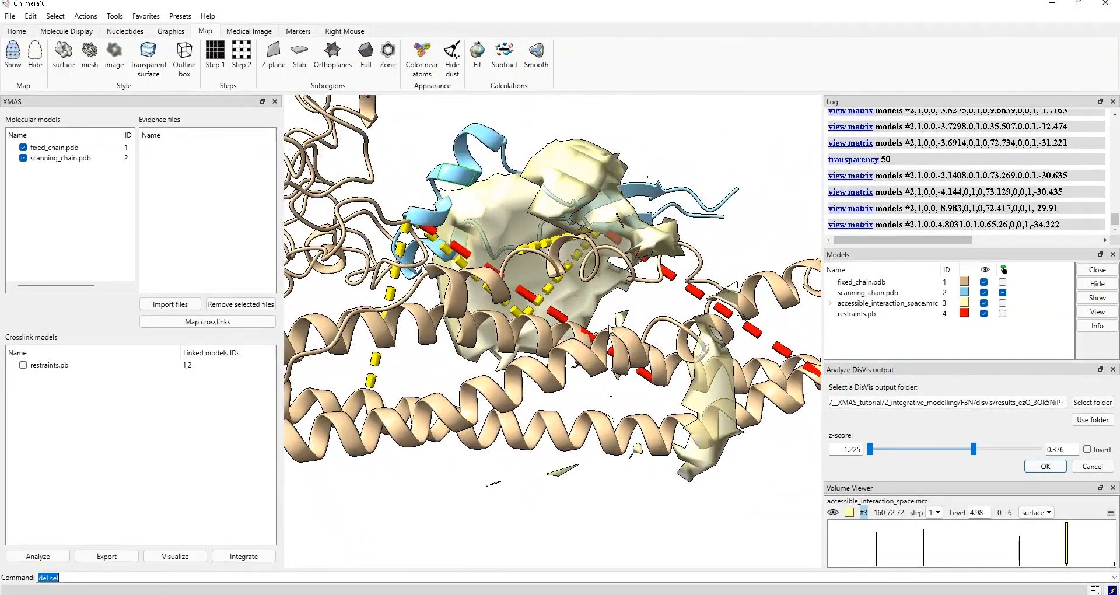
left_click(1042, 466)
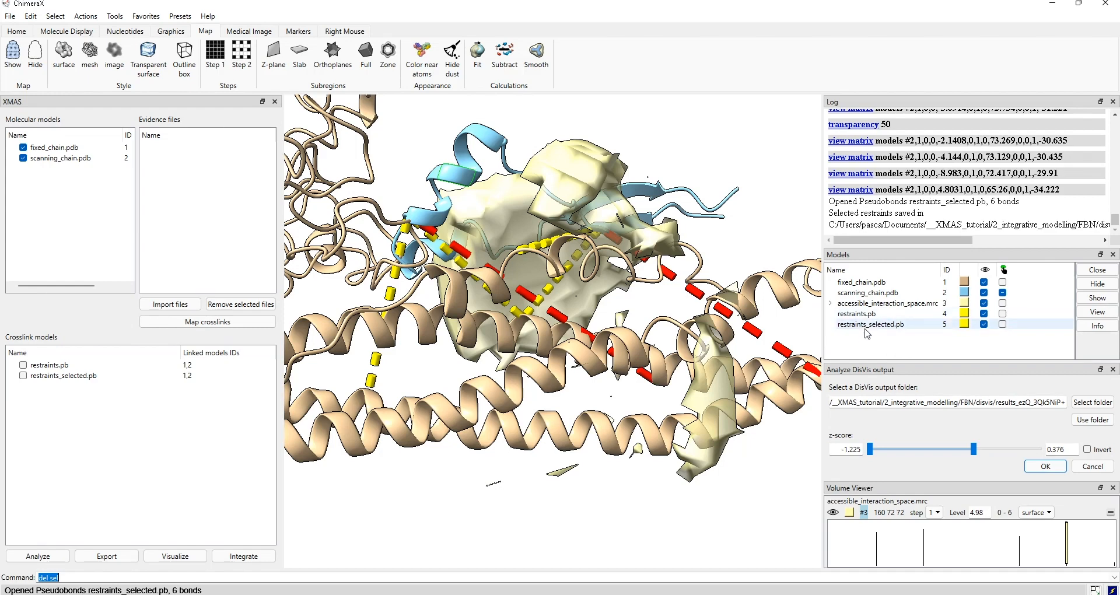
- Hide restraints.pb and accessible_interaction_space.mrc, then rotate and zoom out to see the 6 selected crosslinks
left_click(984, 313)
left_click(984, 303)
left_click_drag(554, 344, 507, 314)
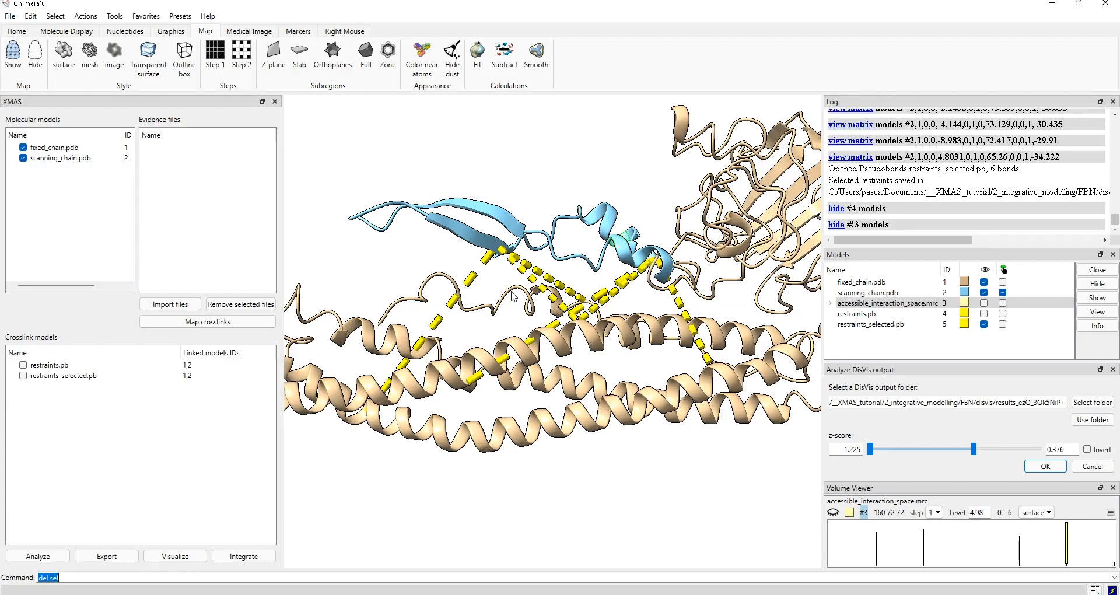
left_click_drag(556, 286, 576, 247)
scroll(588, 259, "down", 3)
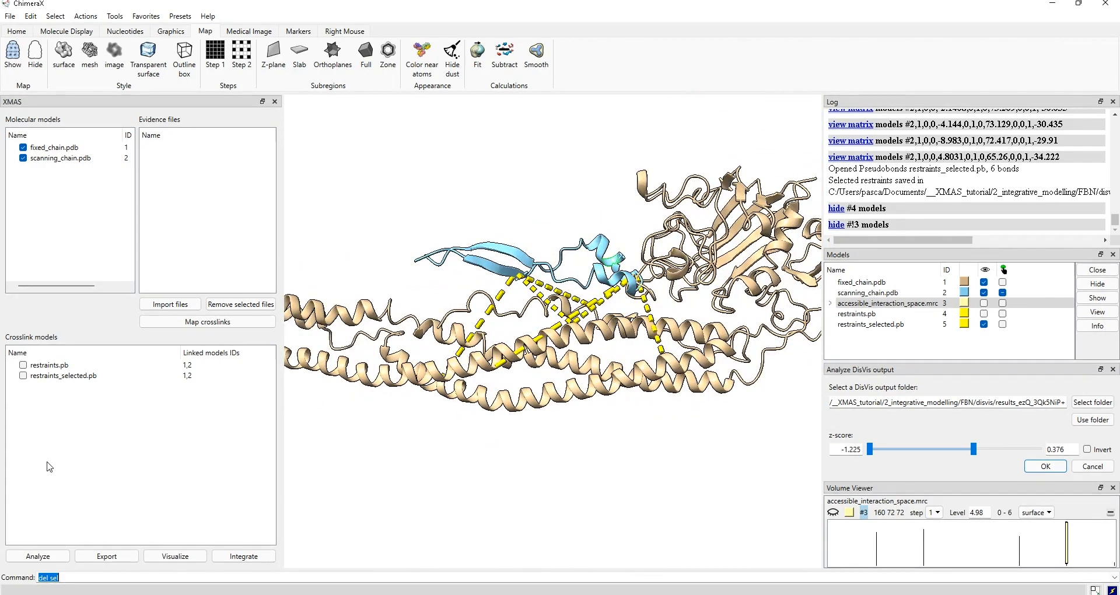
- Start XMAS Create HADDOCK input using the restraints_selected.pb crosslinks
left_click(245, 560)
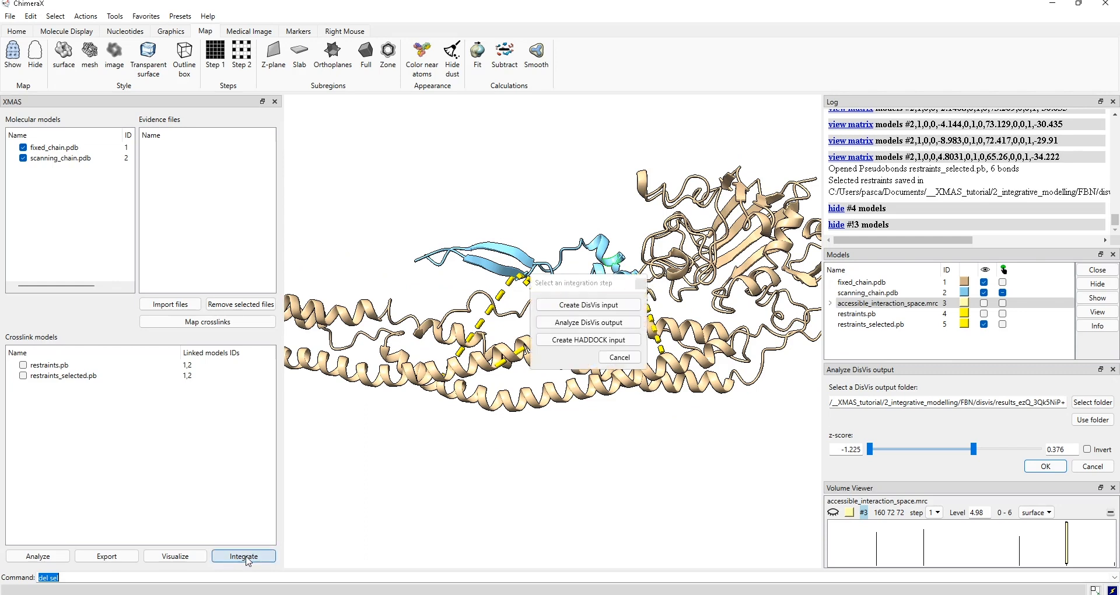
left_click(592, 343)
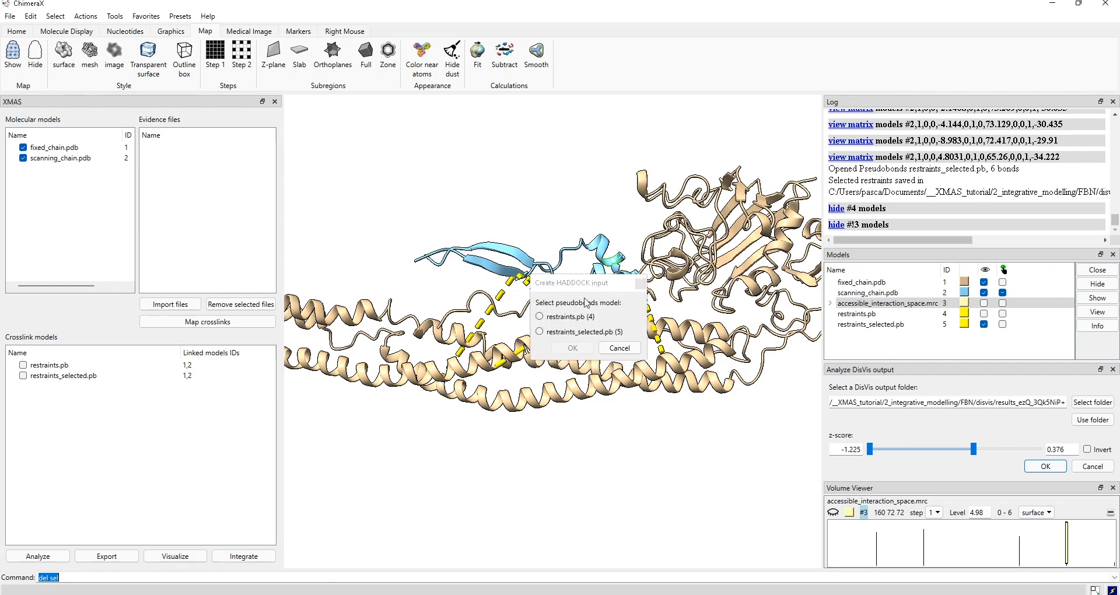
left_click(539, 332)
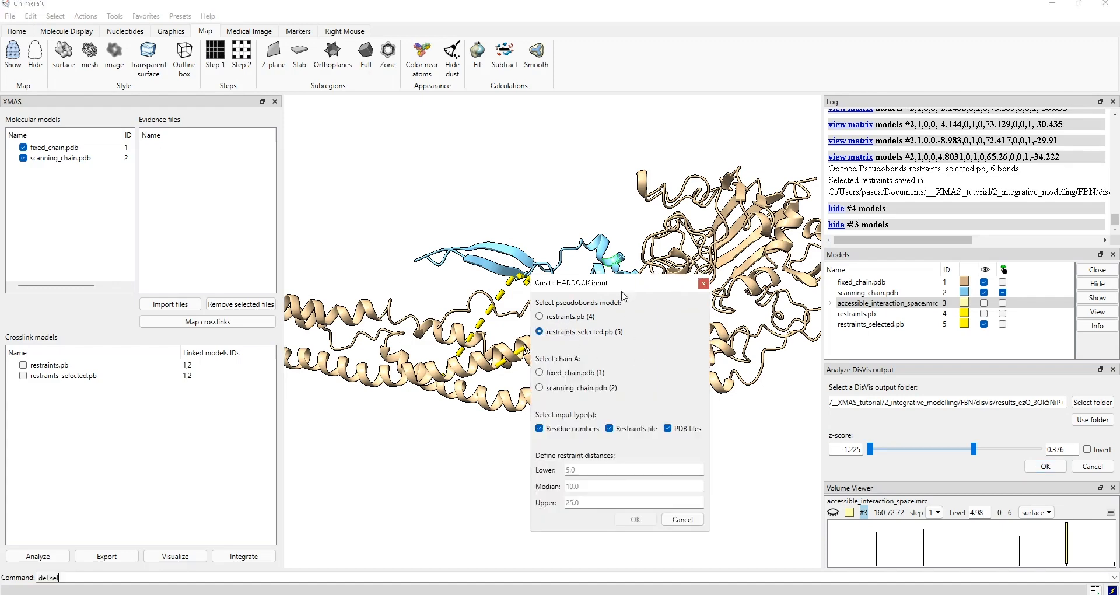
- Set fixed_chain.pdb as chain A, check distances 5, 10 and 25, and confirm
left_click_drag(623, 284, 596, 196)
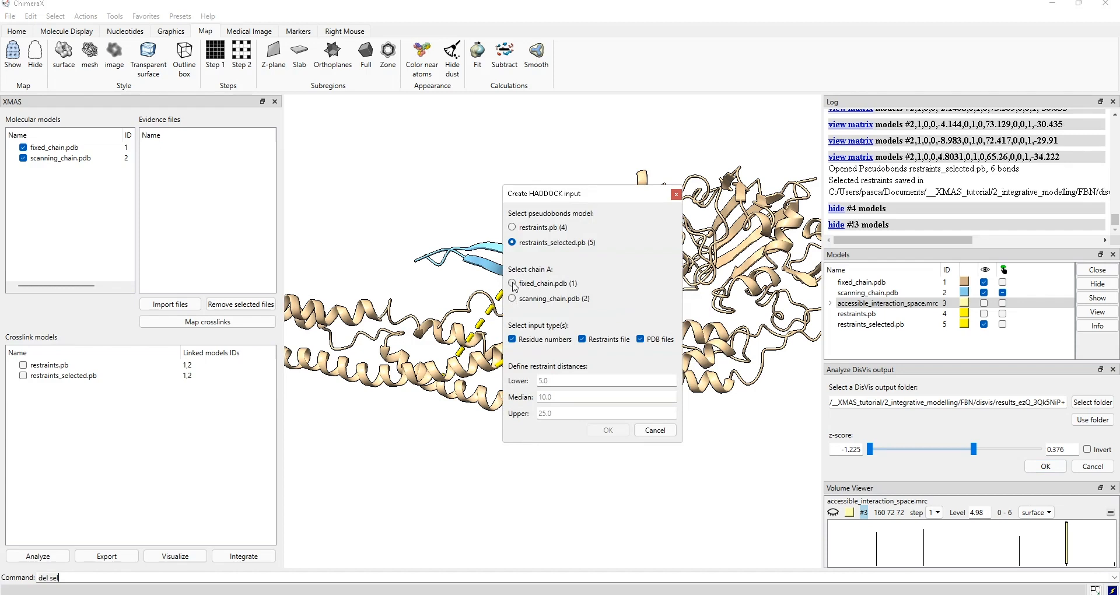
right_click(513, 284)
left_click(513, 283)
left_click(559, 381)
left_click(557, 396)
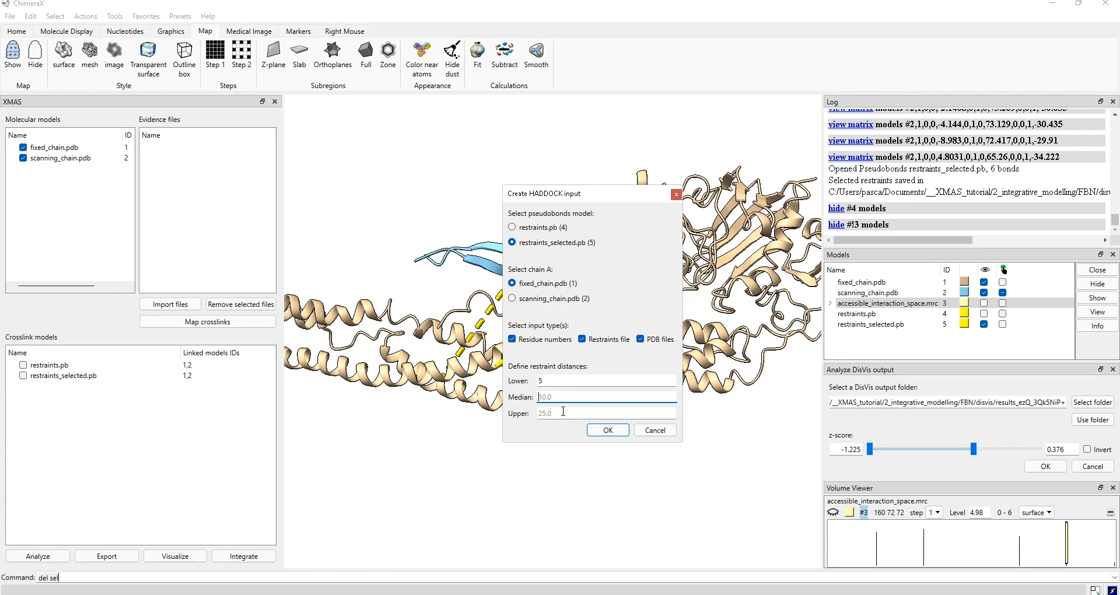
left_click(560, 380)
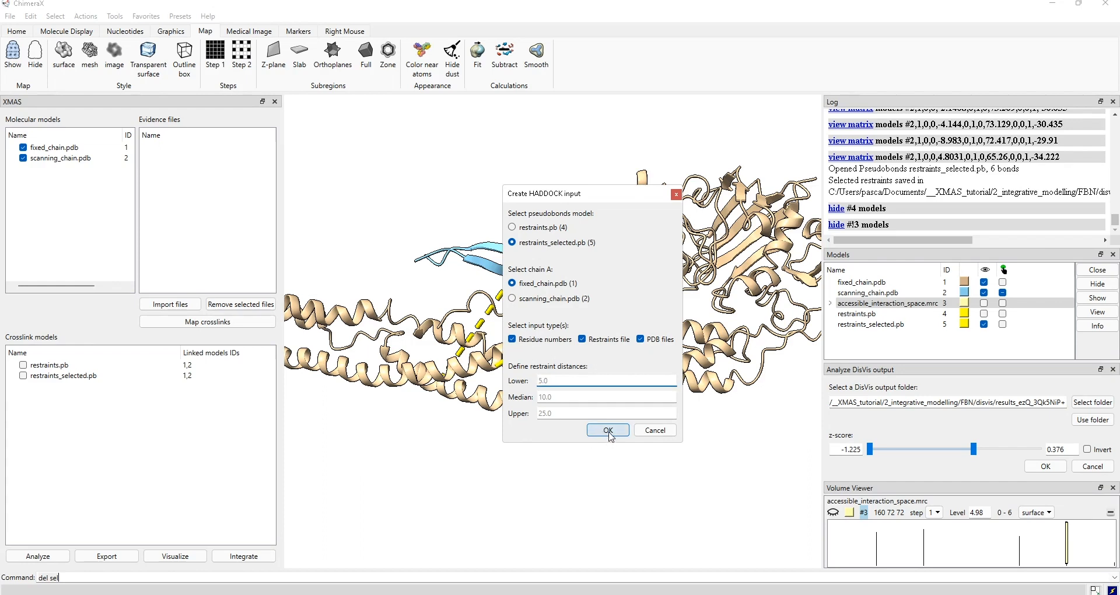
left_click(610, 434)
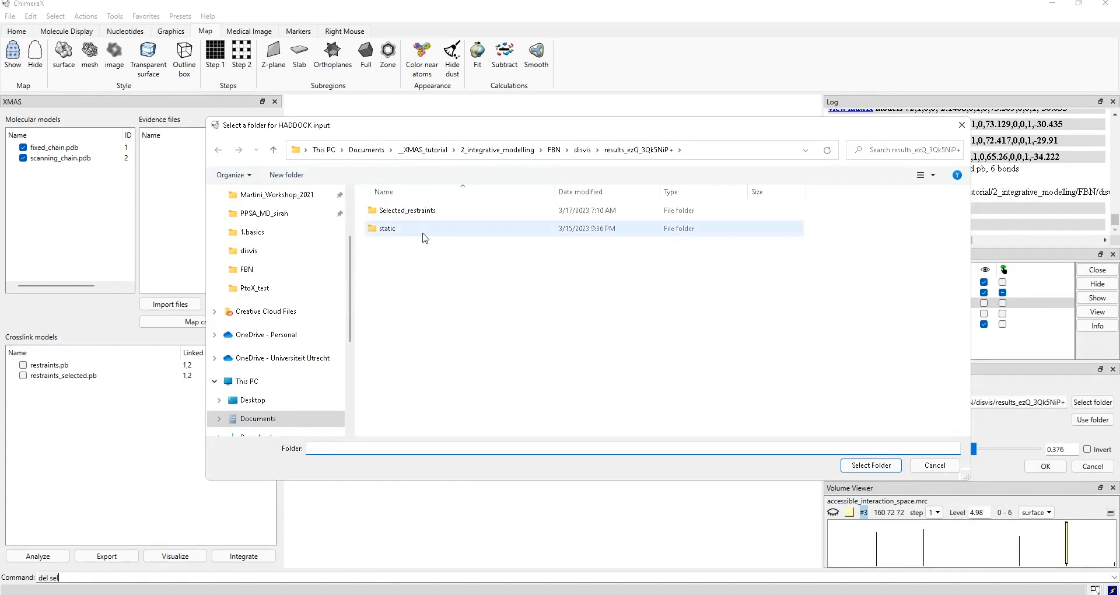
- Save the HADDOCK input into a new haddock_input folder under FBN
left_click(582, 150)
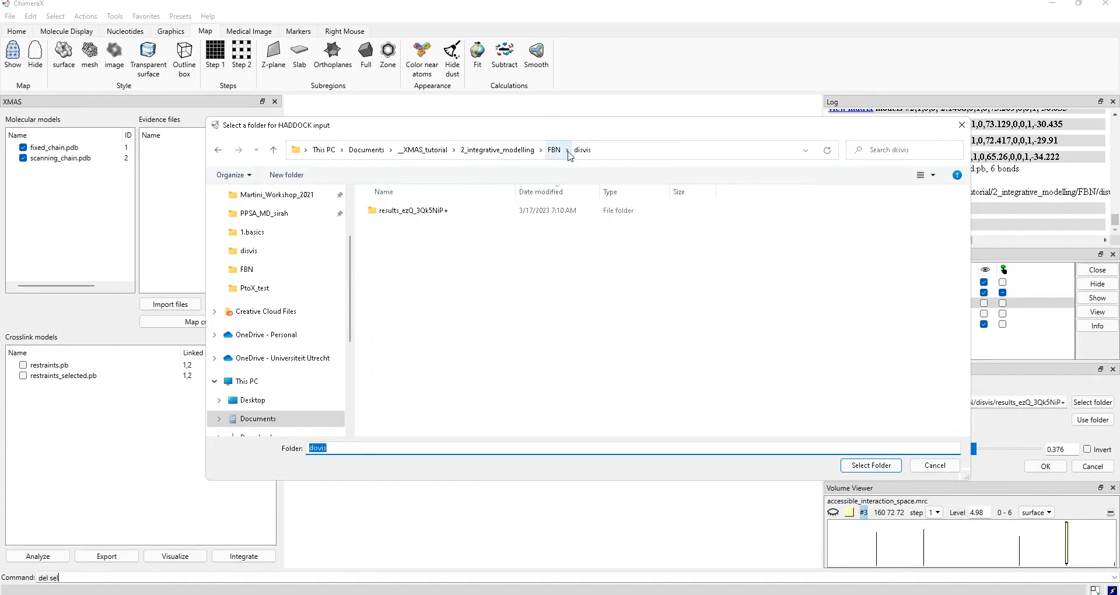
left_click(554, 149)
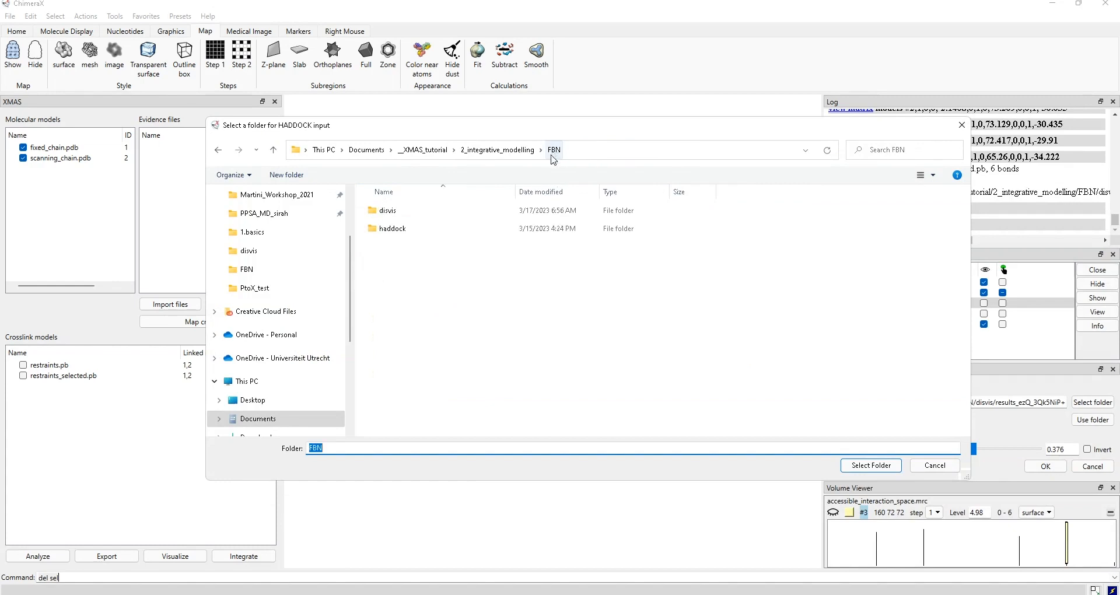
left_click(390, 261)
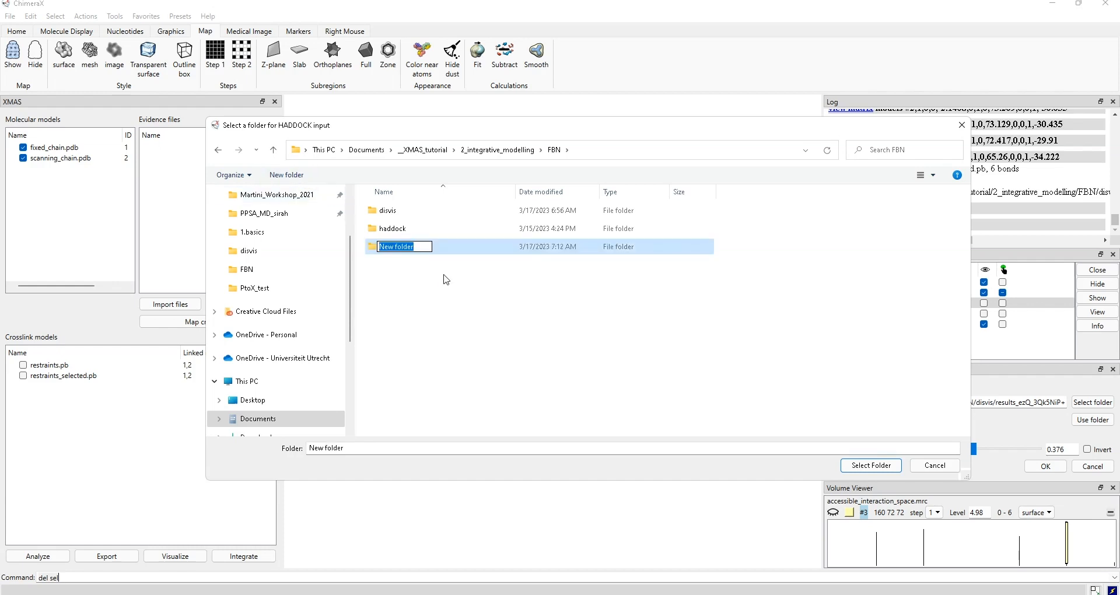
type("haddock_input")
key("Return")
double_click(455, 251)
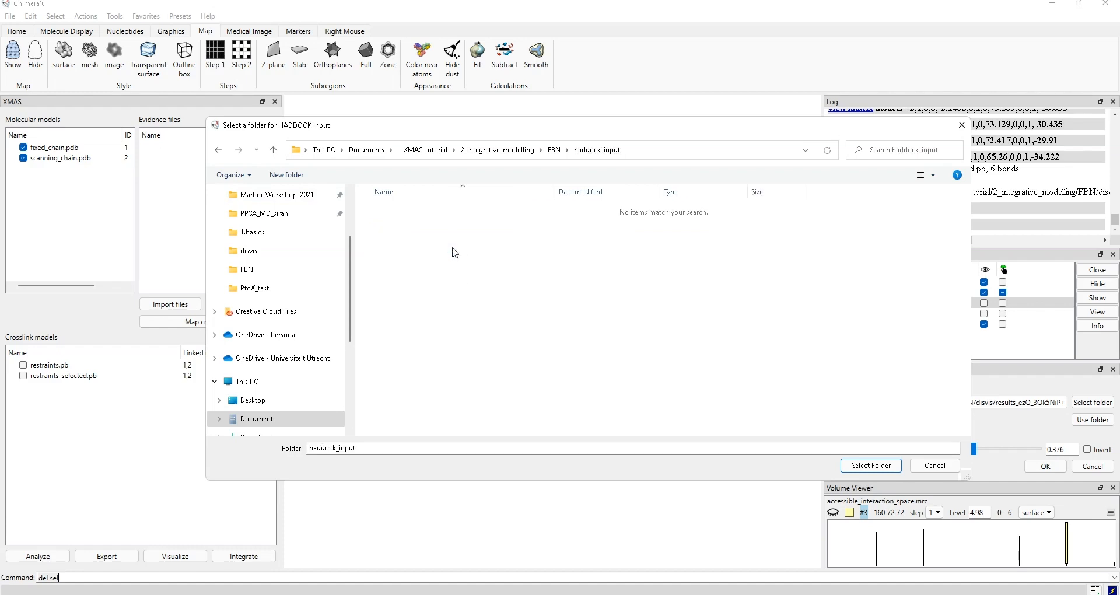
left_click(863, 466)
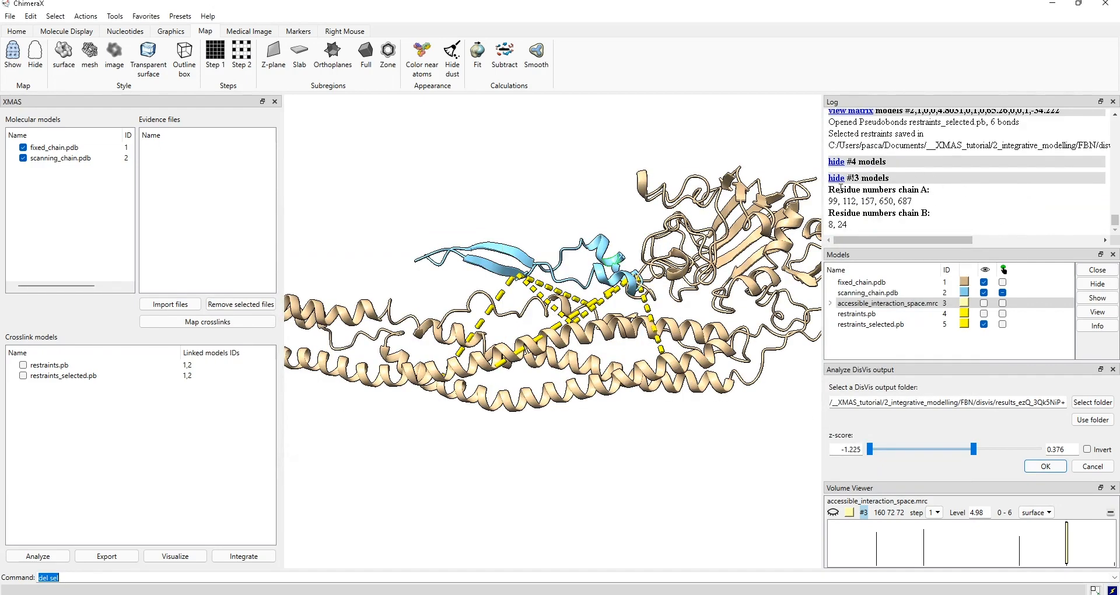
- Select the chain A residue number list in the ChimeraX Log
left_click_drag(833, 186, 850, 226)
left_click(896, 223)
triple_click(857, 226)
left_click_drag(914, 201, 828, 201)
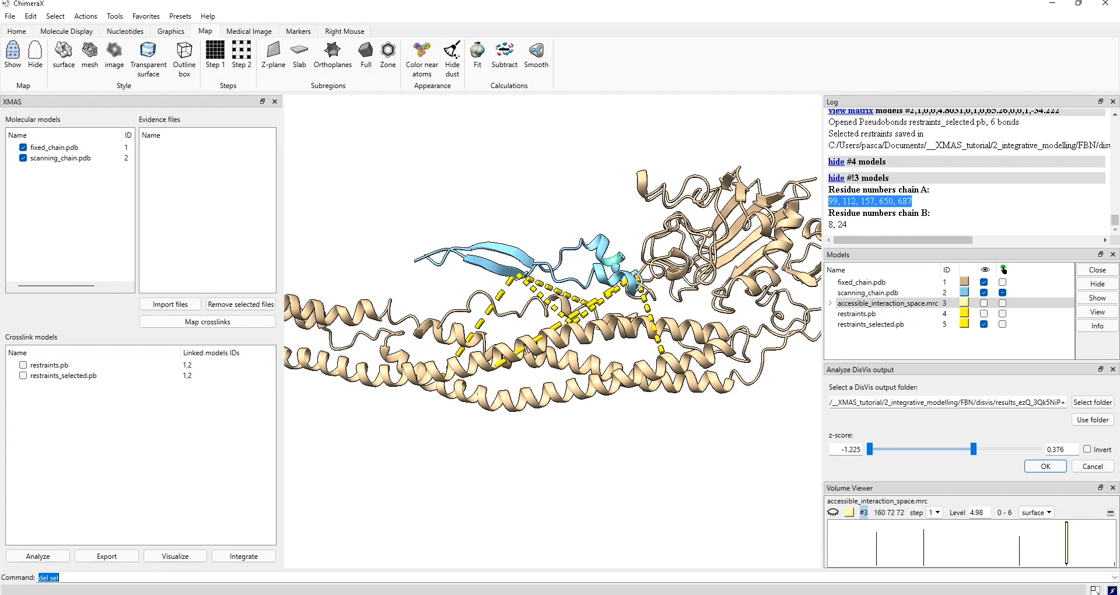
- In Chrome, go from the DisVis results via the Bonvinlab home to the HADDOCK 2.4 page
left_click(483, 551)
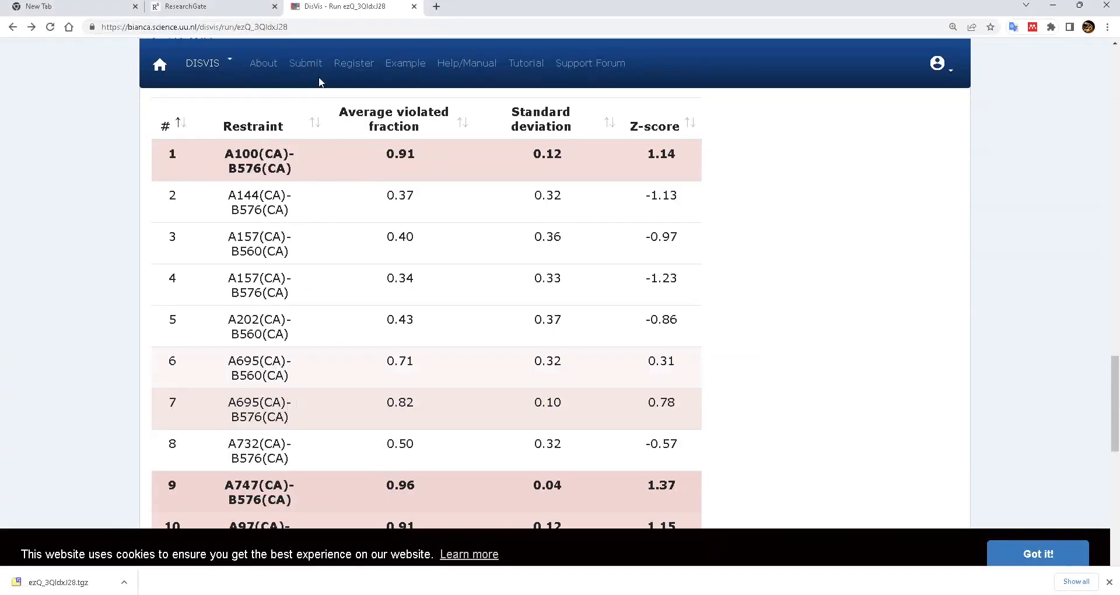
scroll(319, 191, "up", 6)
scroll(1070, 190, "up", 15)
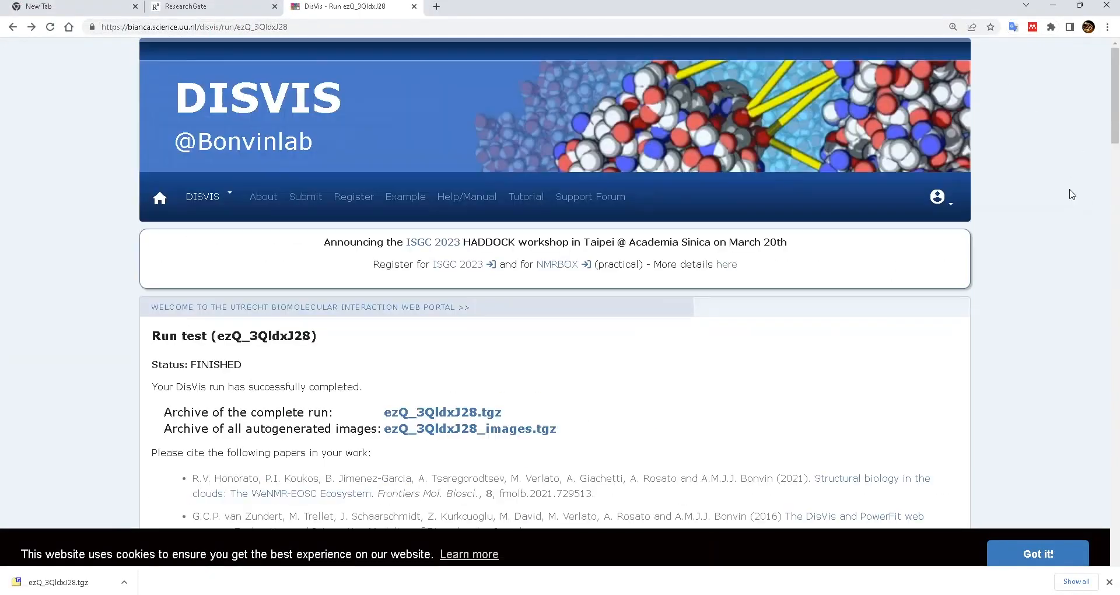
left_click(163, 204)
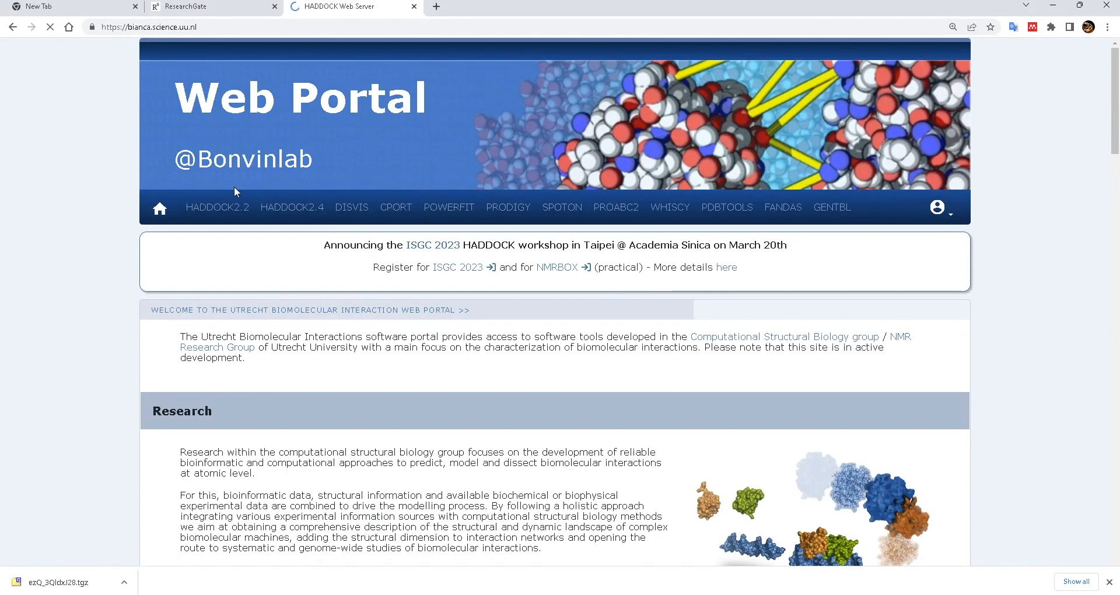
left_click(294, 208)
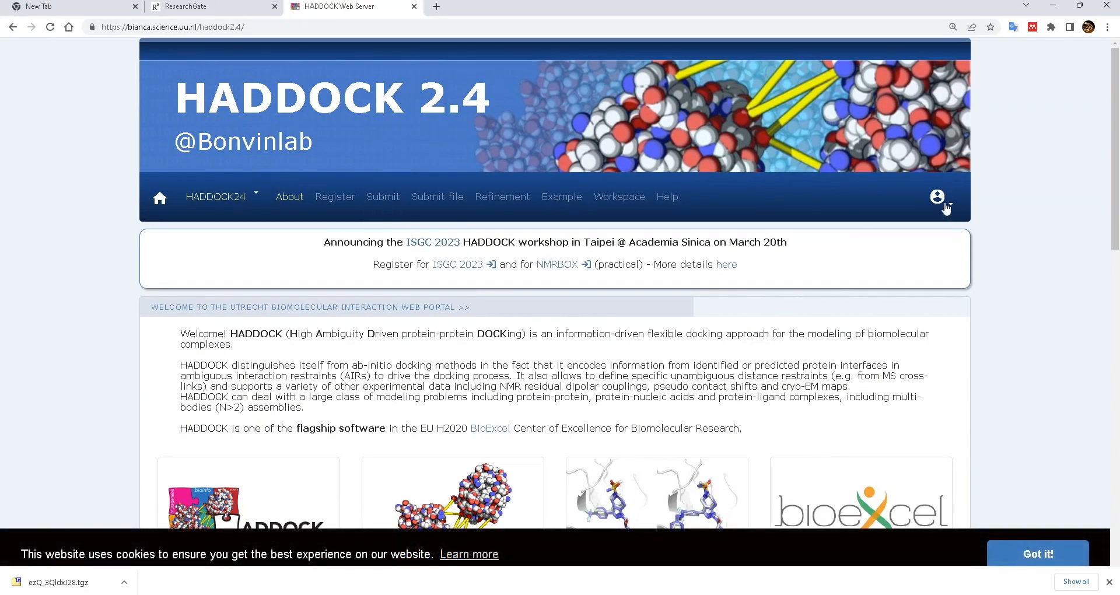
- Open the HADDOCK submission form and name the job 'test'
left_click(381, 198)
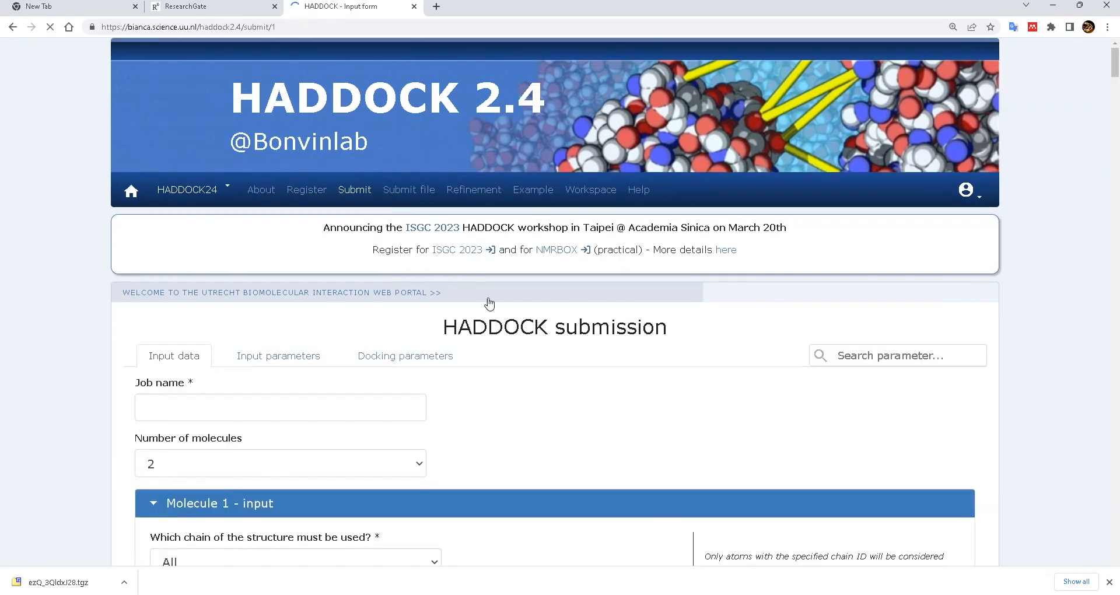
scroll(496, 285, "down", 2)
left_click(210, 290)
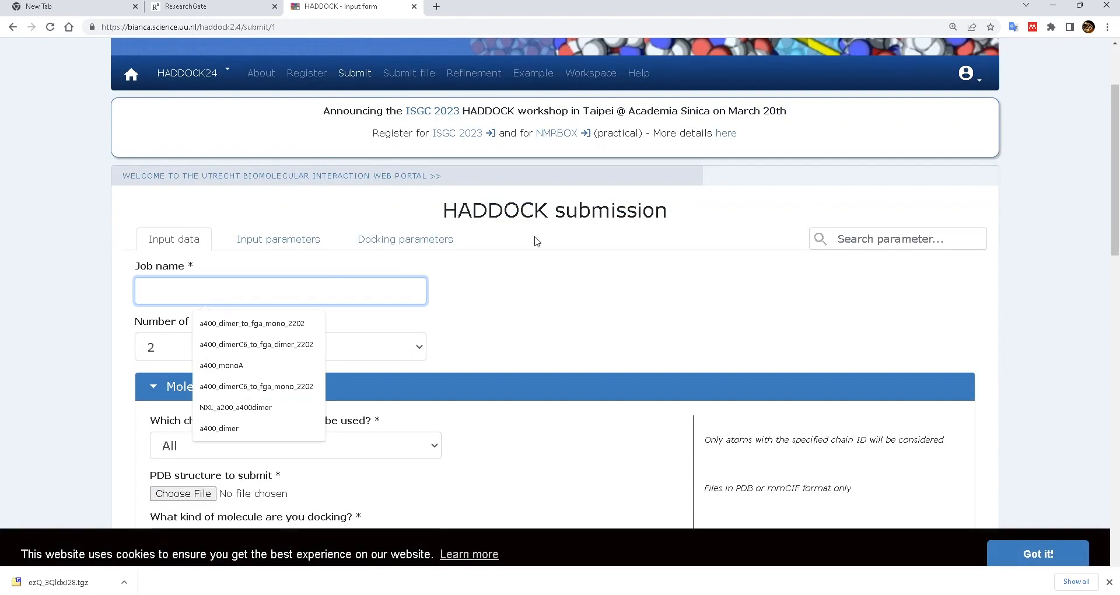
type("test")
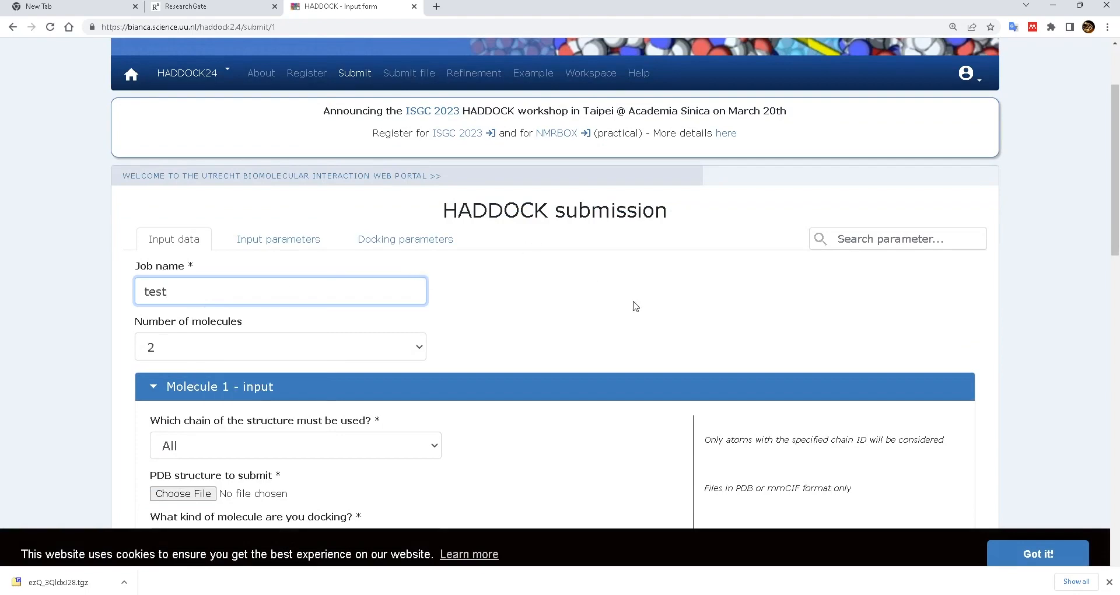
scroll(481, 301, "down", 4)
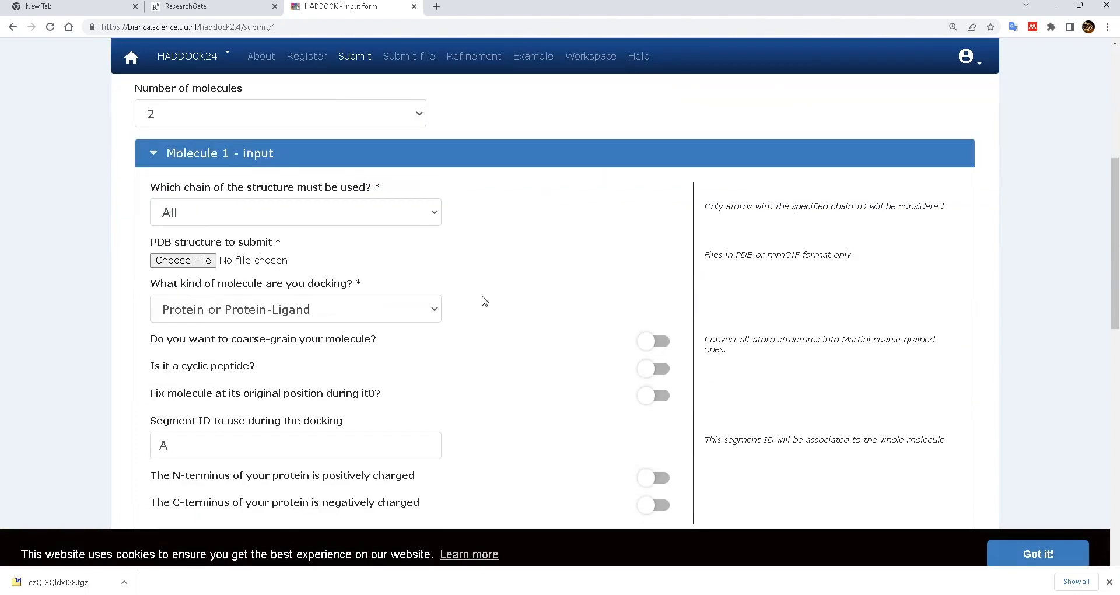
- Load ChainA.pdb from FBN/haddock_input as molecule 1's structure
left_click(193, 263)
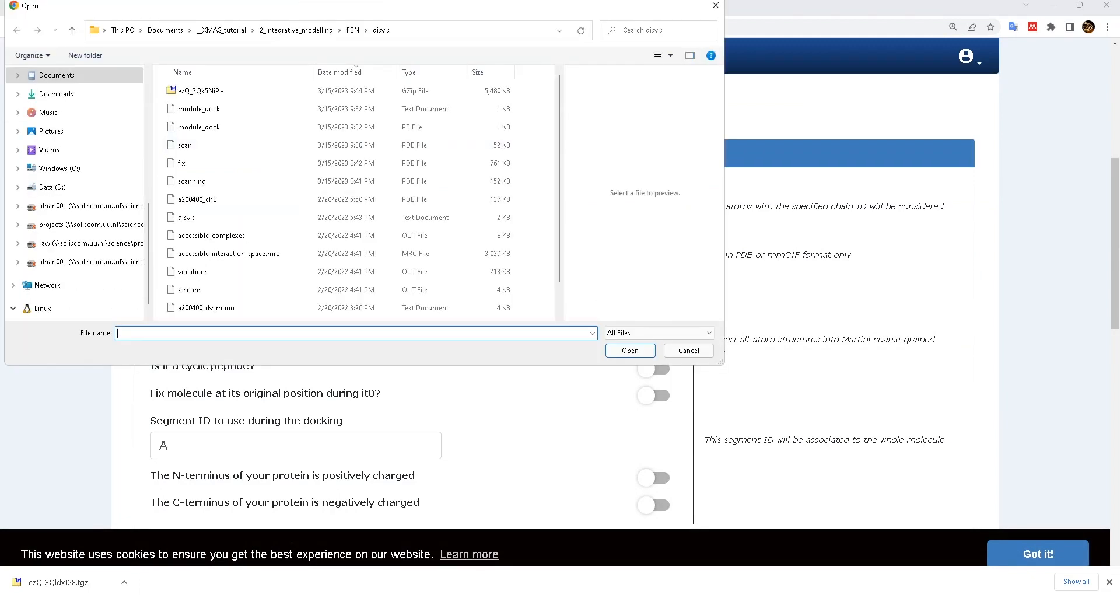
left_click_drag(322, 12, 480, 32)
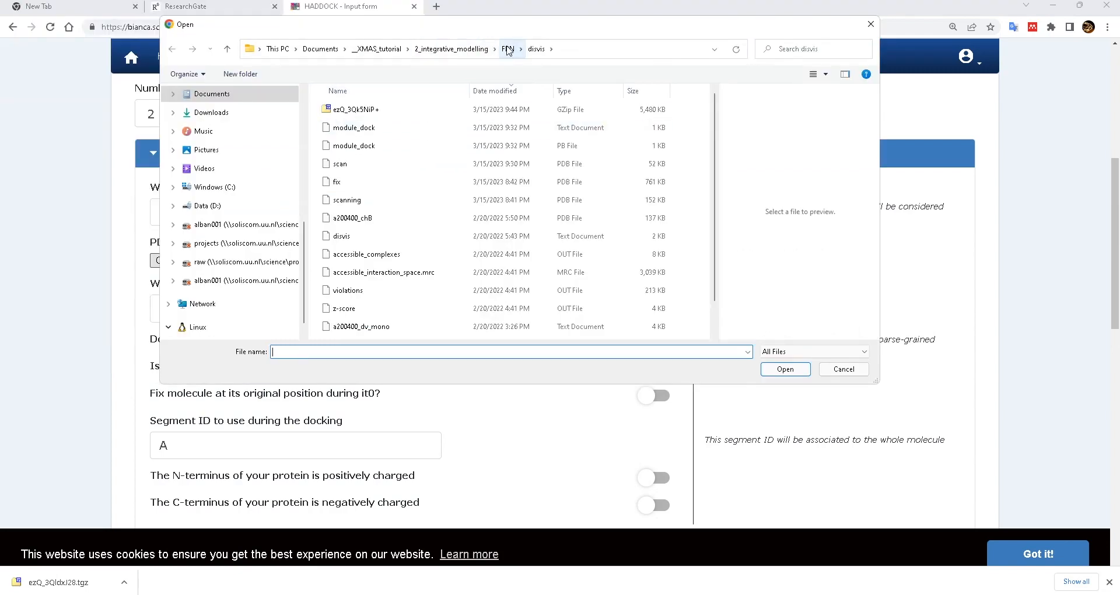
left_click(508, 48)
double_click(357, 146)
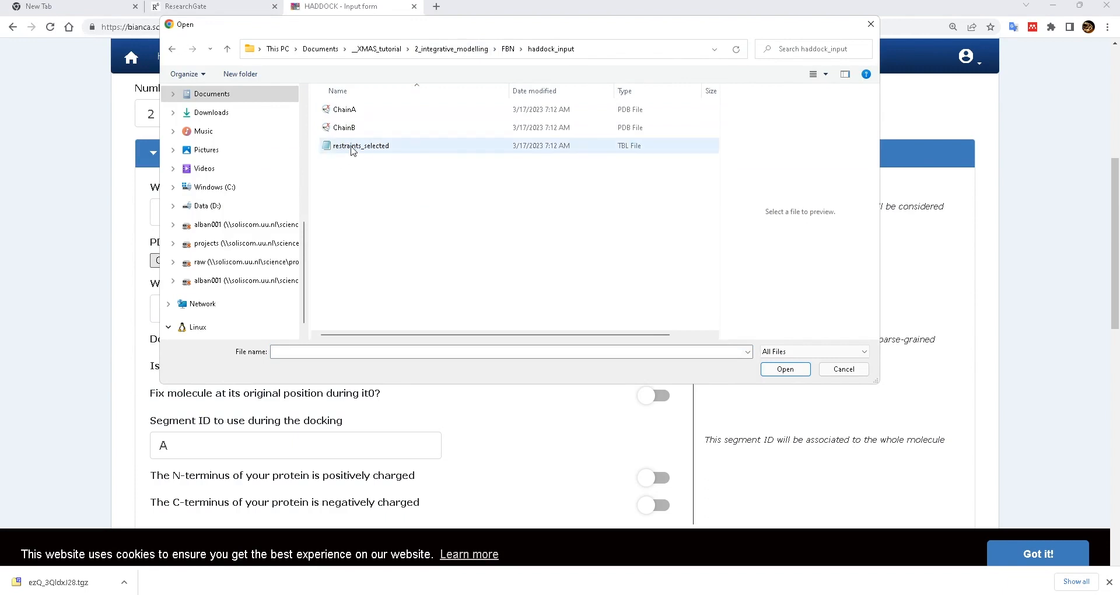
double_click(341, 110)
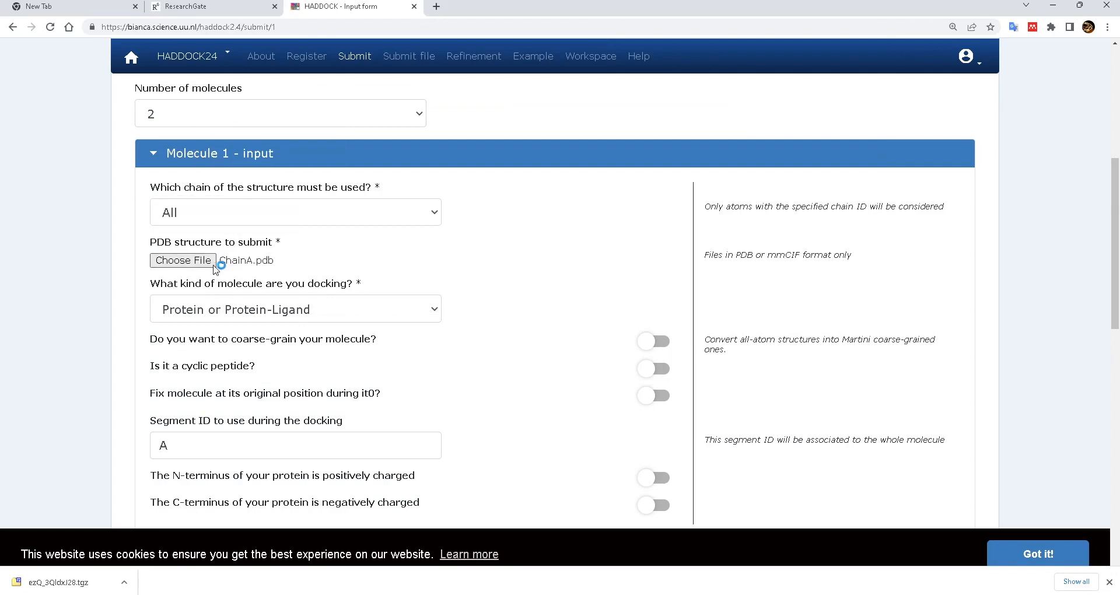
scroll(488, 243, "down", 6)
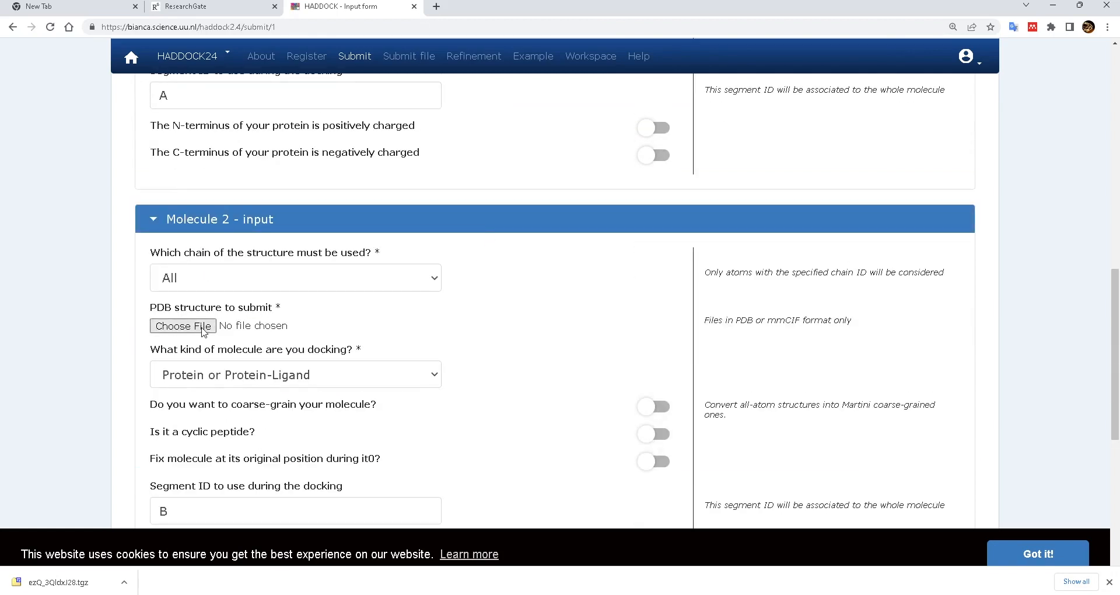
- Load ChainB.pdb as molecule 2's structure and submit the input data
left_click(184, 327)
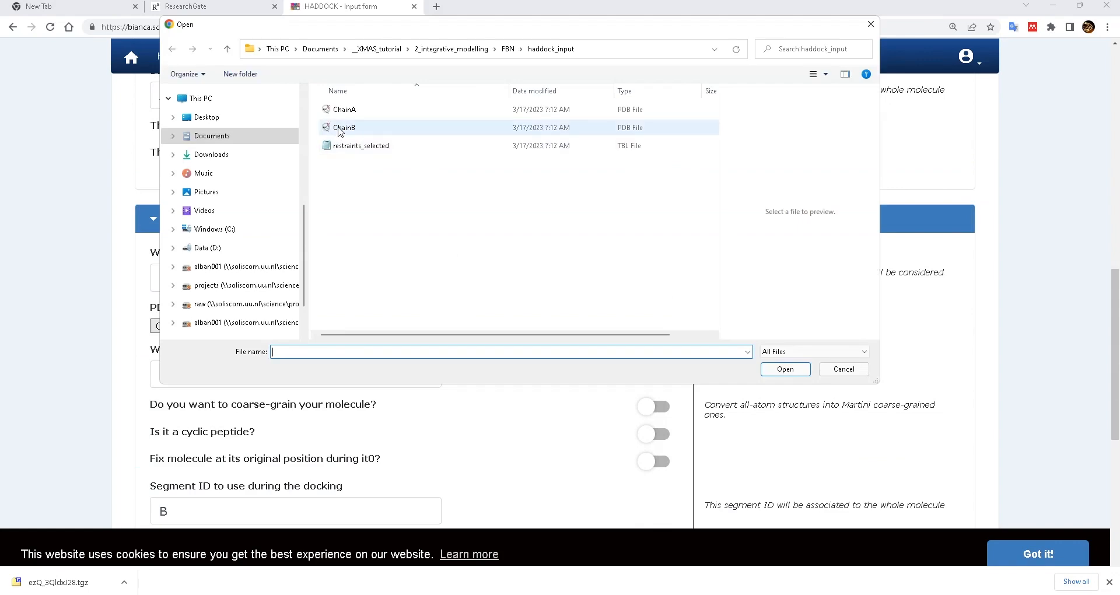
double_click(341, 127)
scroll(482, 245, "down", 6)
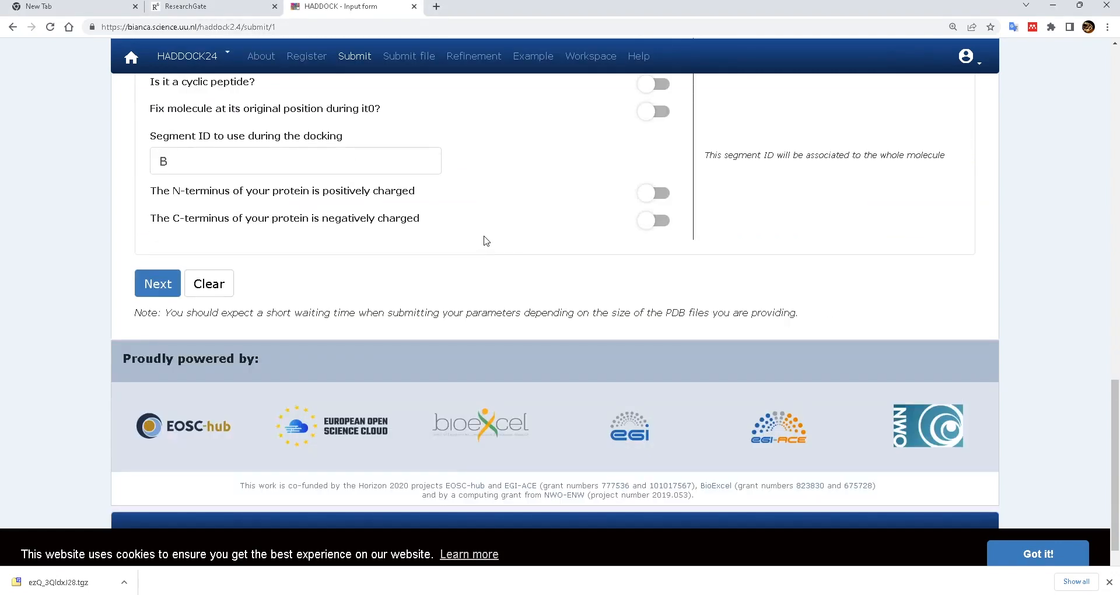
left_click(155, 286)
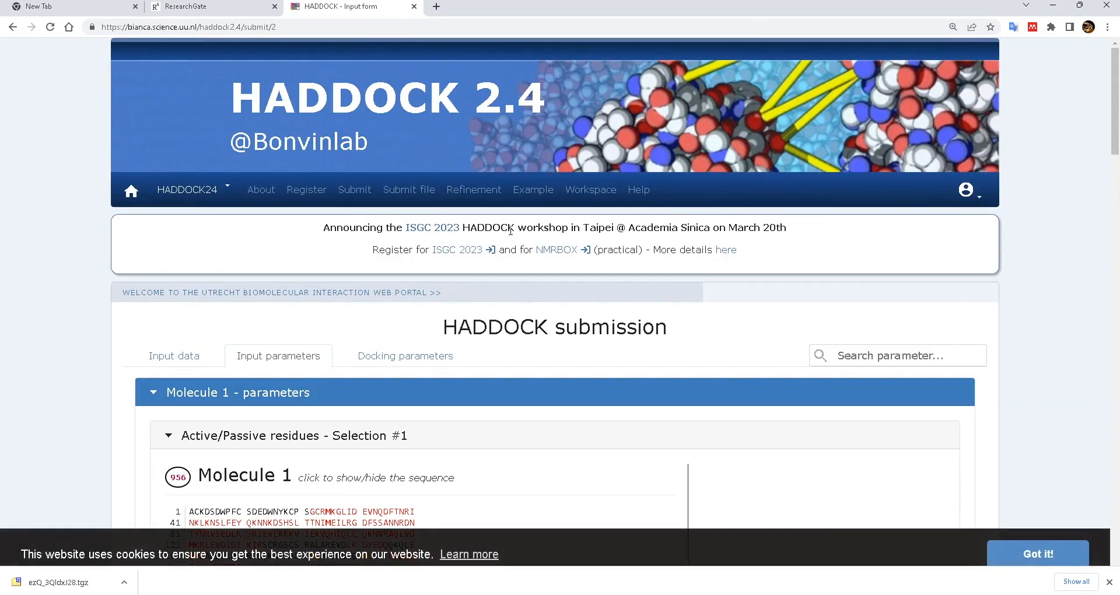
- Review both molecules' active and passive residue sections and focus Molecule 1's Active residues field
scroll(511, 231, "down", 4)
scroll(513, 228, "down", 6)
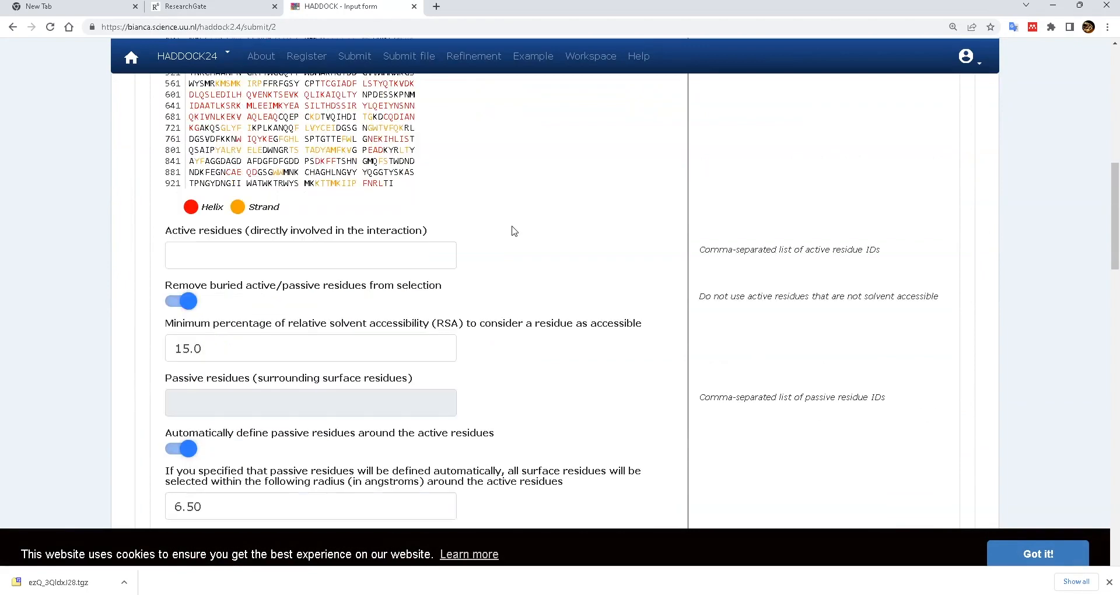
scroll(516, 219, "down", 2)
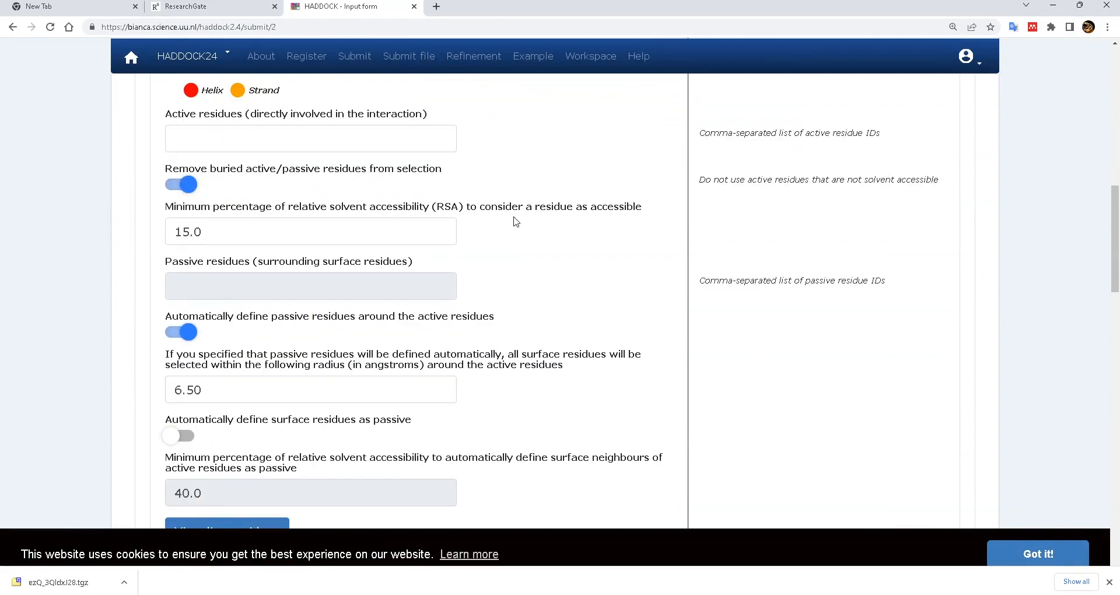
scroll(516, 221, "down", 6)
scroll(315, 324, "down", 11)
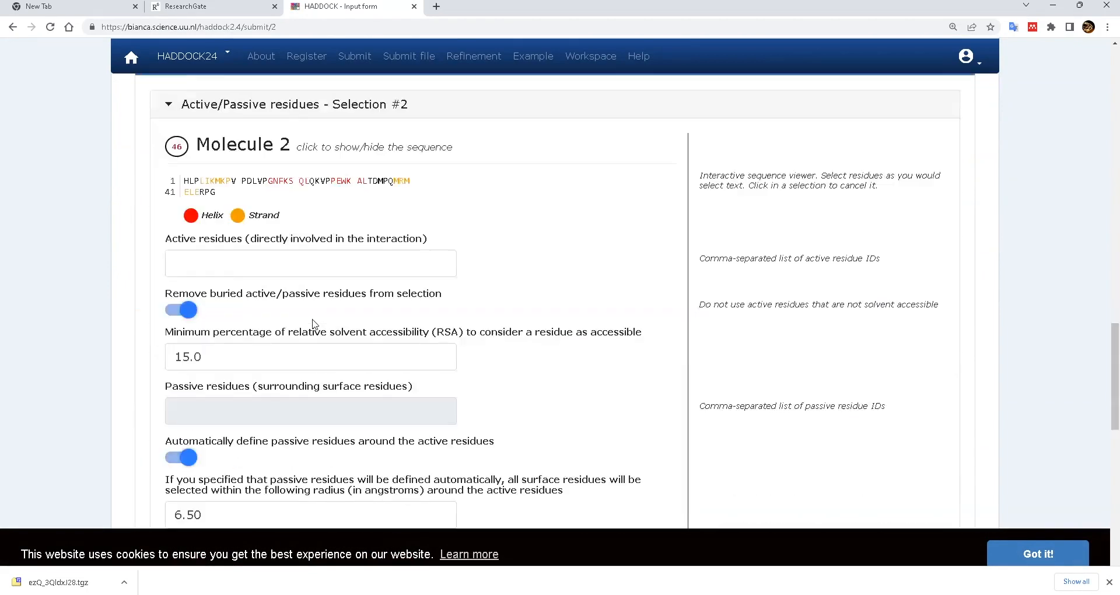
scroll(355, 269, "up", 2)
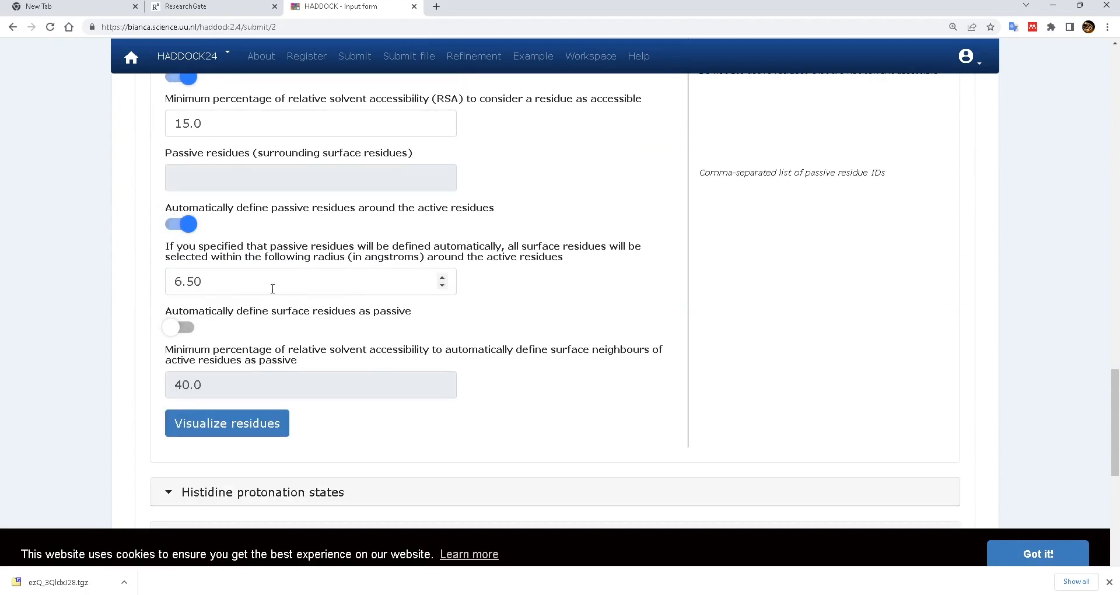
scroll(253, 175, "down", 10)
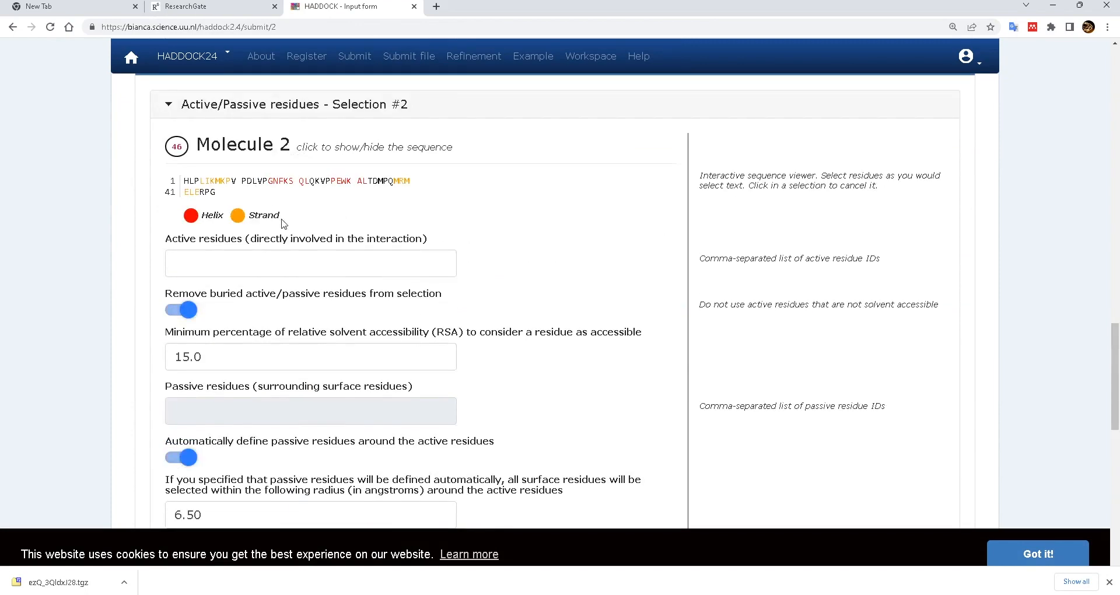
scroll(317, 230, "up", 4)
scroll(316, 230, "down", 6)
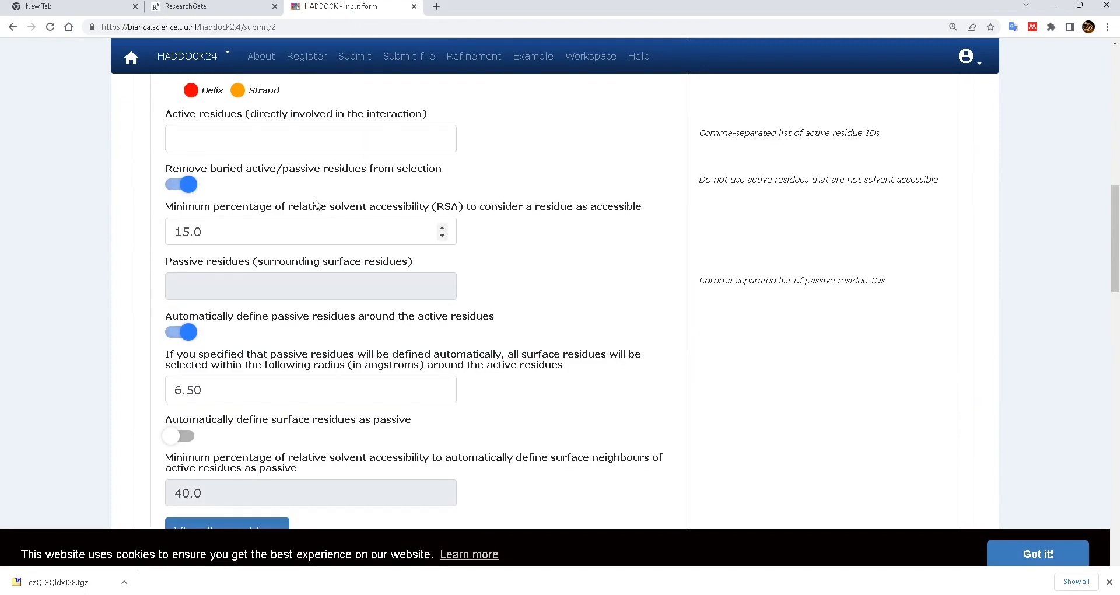
left_click(300, 141)
scroll(411, 191, "up", 2)
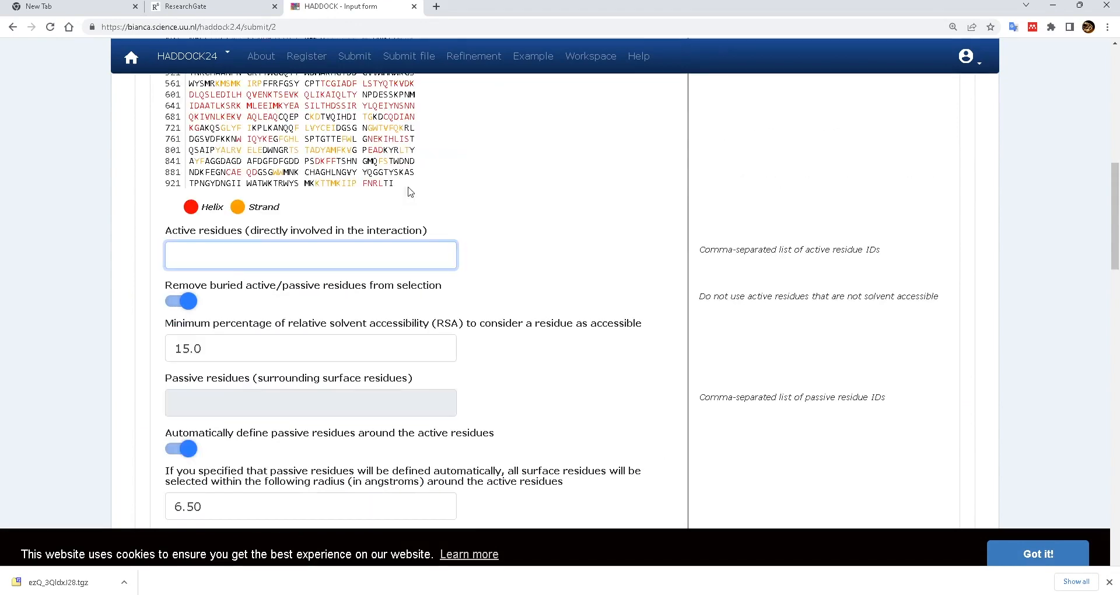
left_click(235, 261)
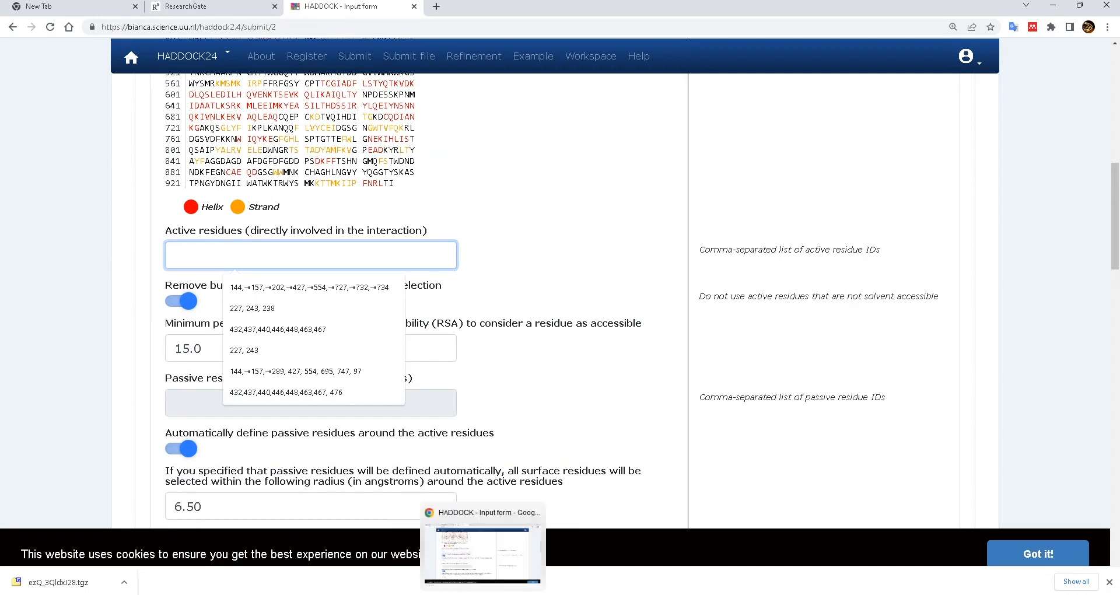
- In ChimeraX's Log, select the chain A residue numbers 99, 112, 157, 650, 687
mouse_move(740, 594)
left_click(690, 559)
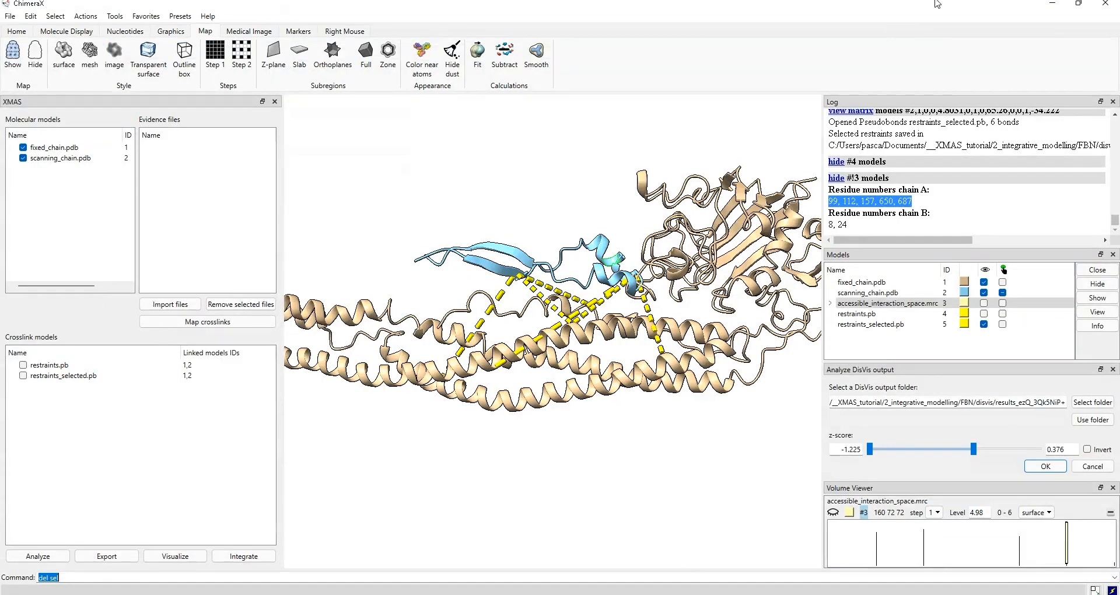
left_click(840, 204)
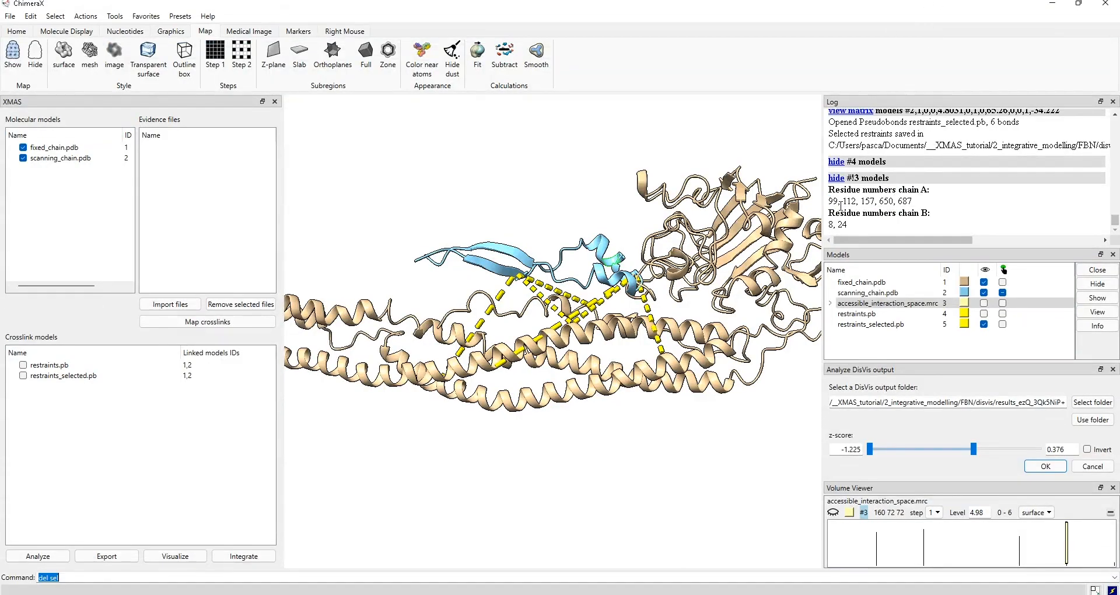
left_click_drag(830, 199, 914, 202)
key("ctrl+c")
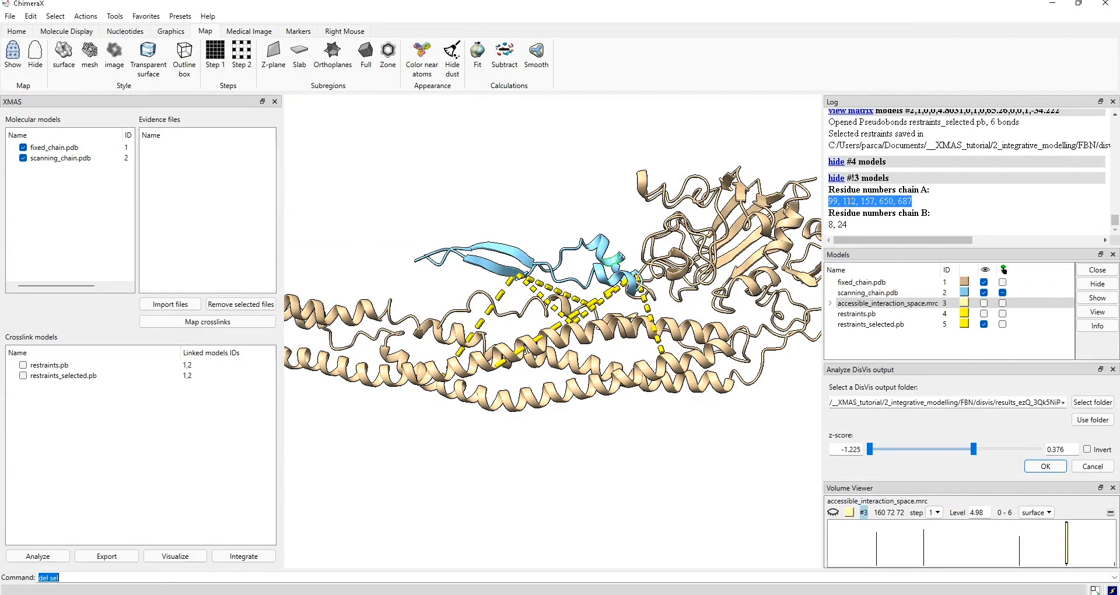
- Paste the residues into Molecule 1's Active residues, clear it again, and continue to docking parameters
left_click(1056, 6)
left_click(248, 248)
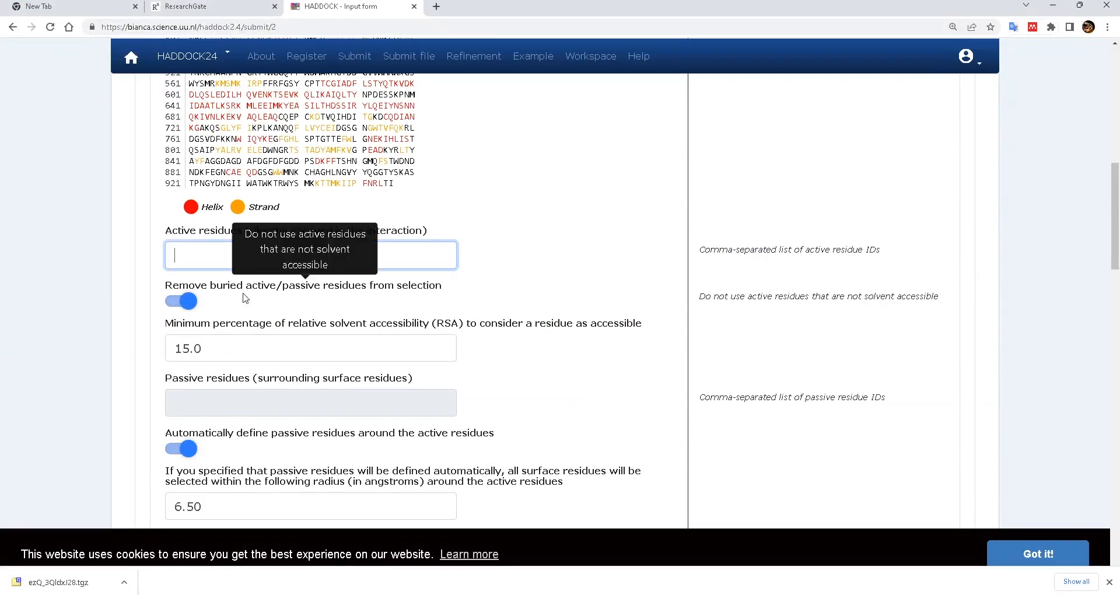
key("ctrl+v")
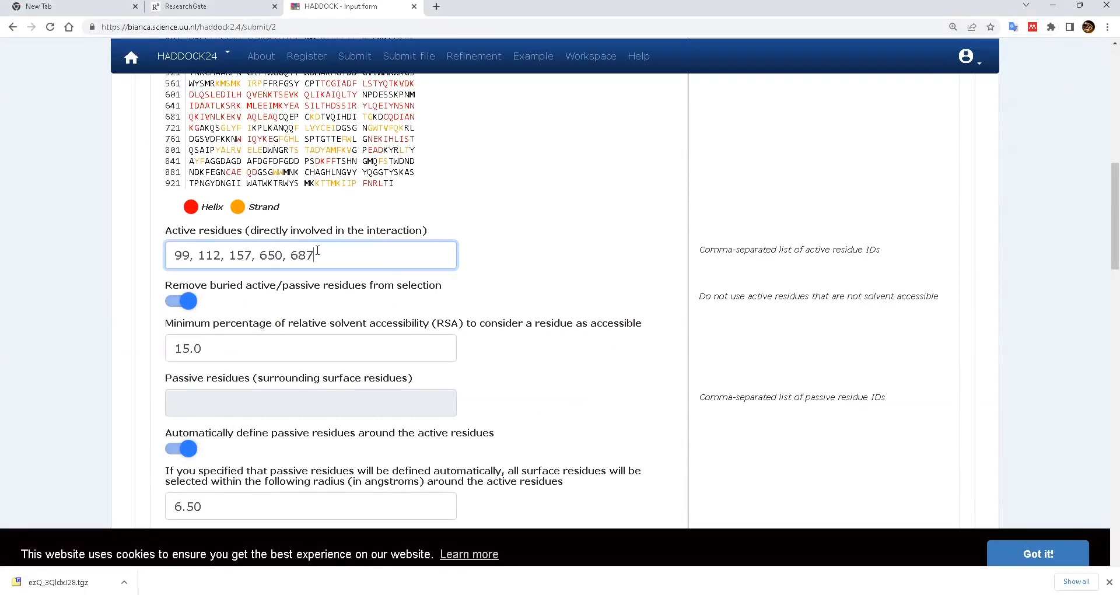
key("ctrl+a")
key("BackSpace")
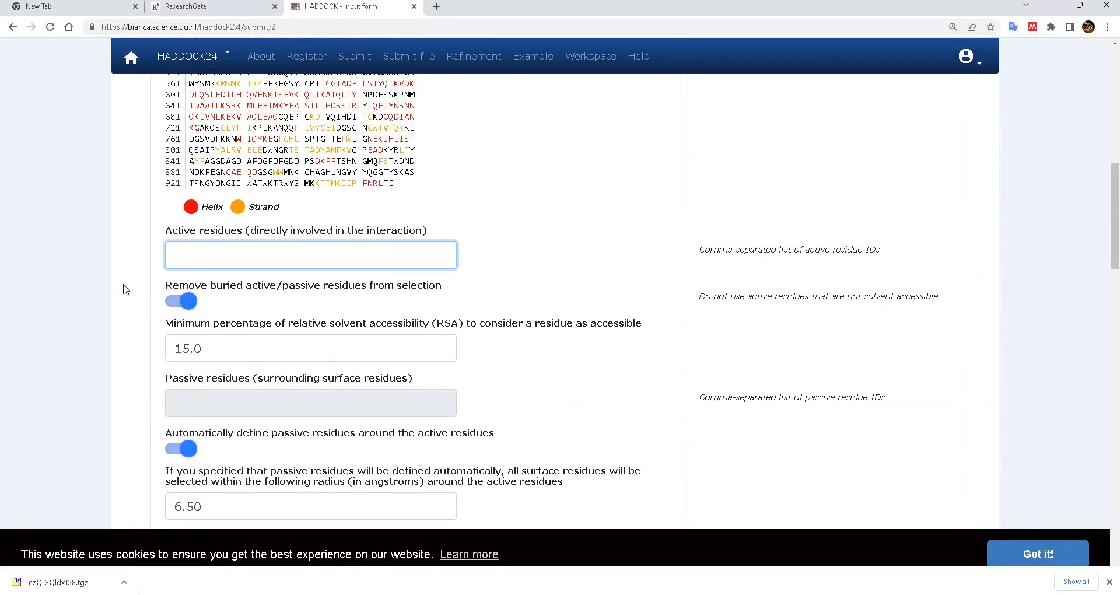
scroll(125, 289, "up", 4)
scroll(125, 288, "down", 14)
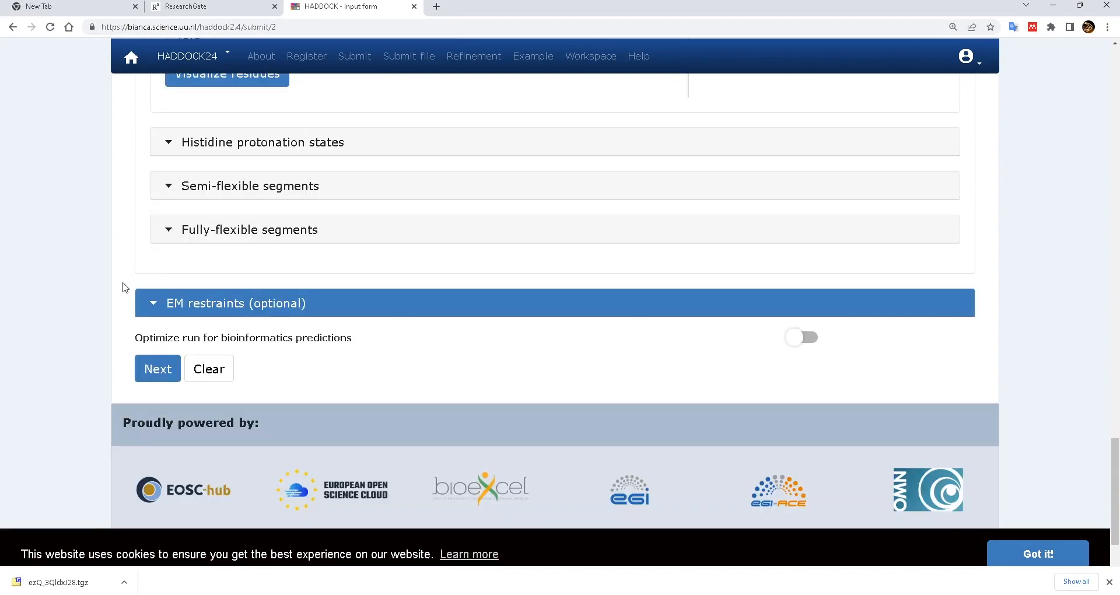
left_click(157, 368)
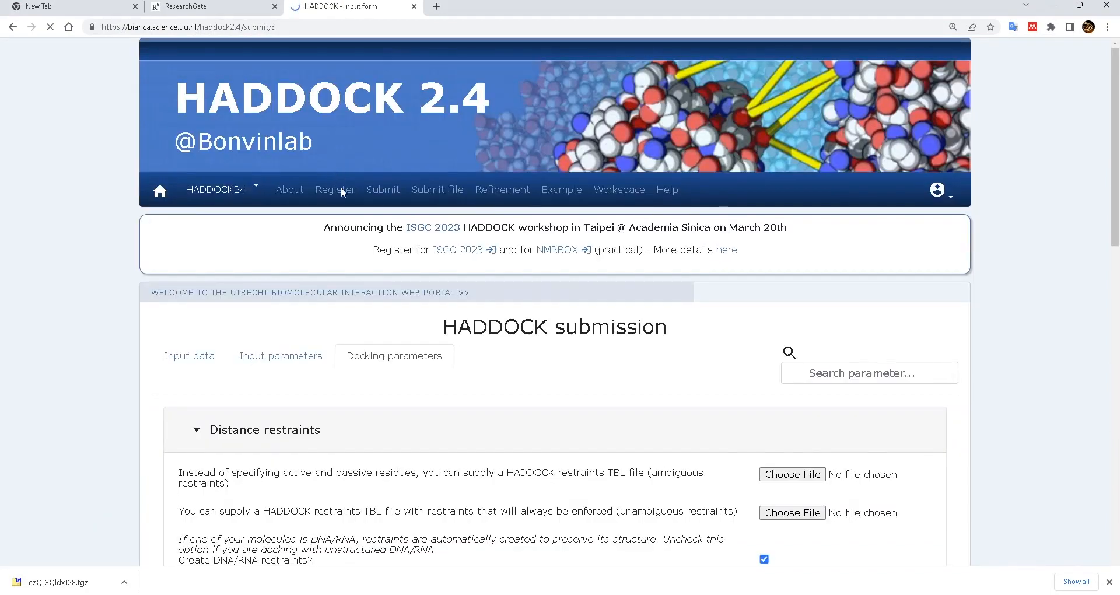
- Read the restraint explanations and choose restraints_selected as the ambiguous restraints file
scroll(400, 235, "down", 4)
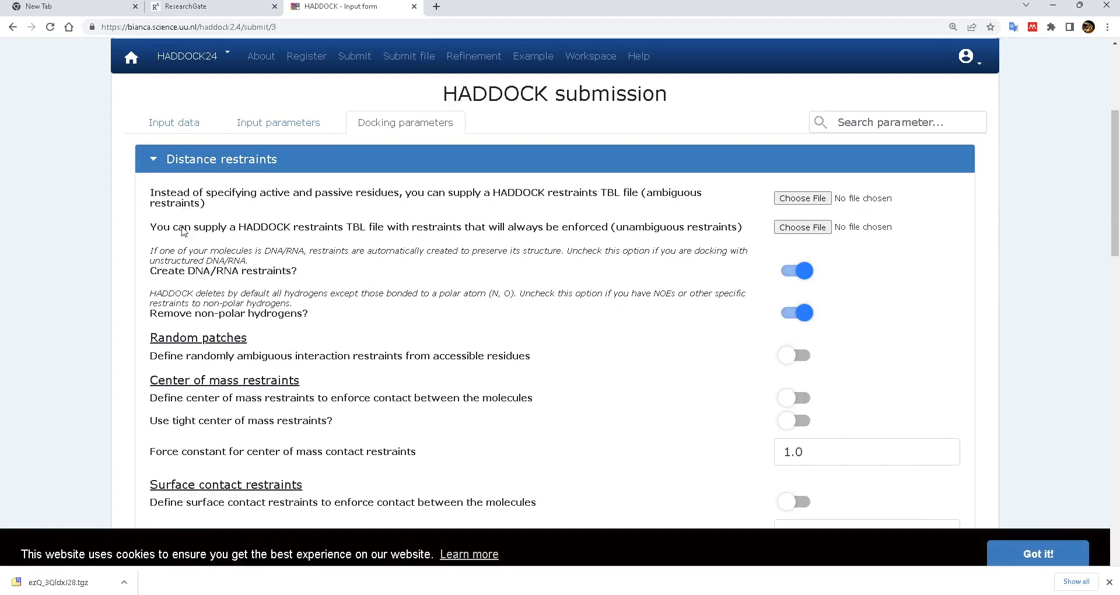
left_click_drag(150, 229, 747, 231)
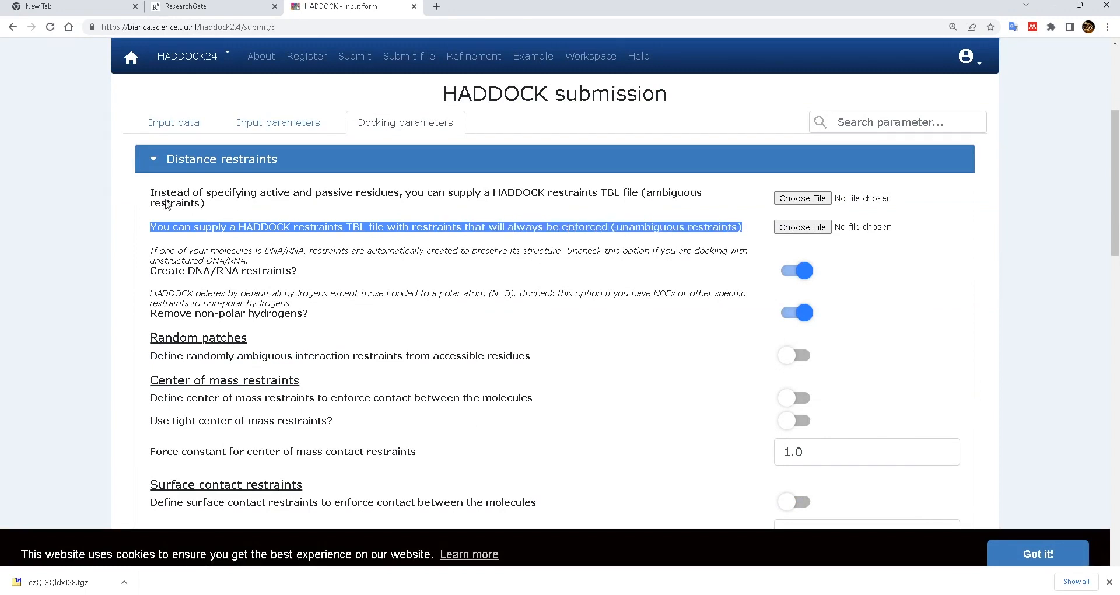
left_click_drag(151, 194, 315, 206)
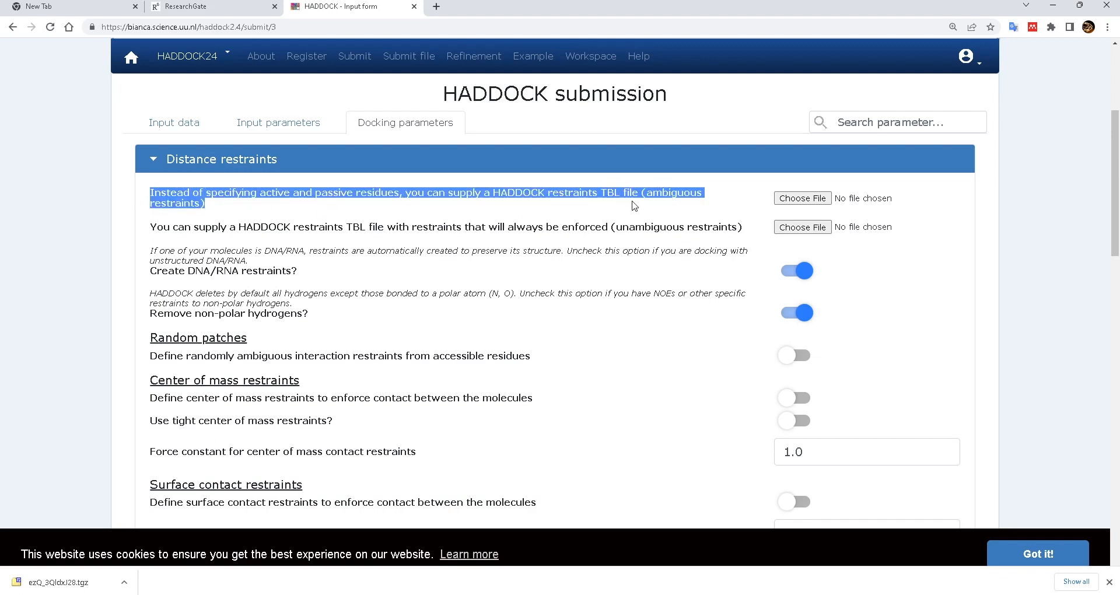
left_click(810, 205)
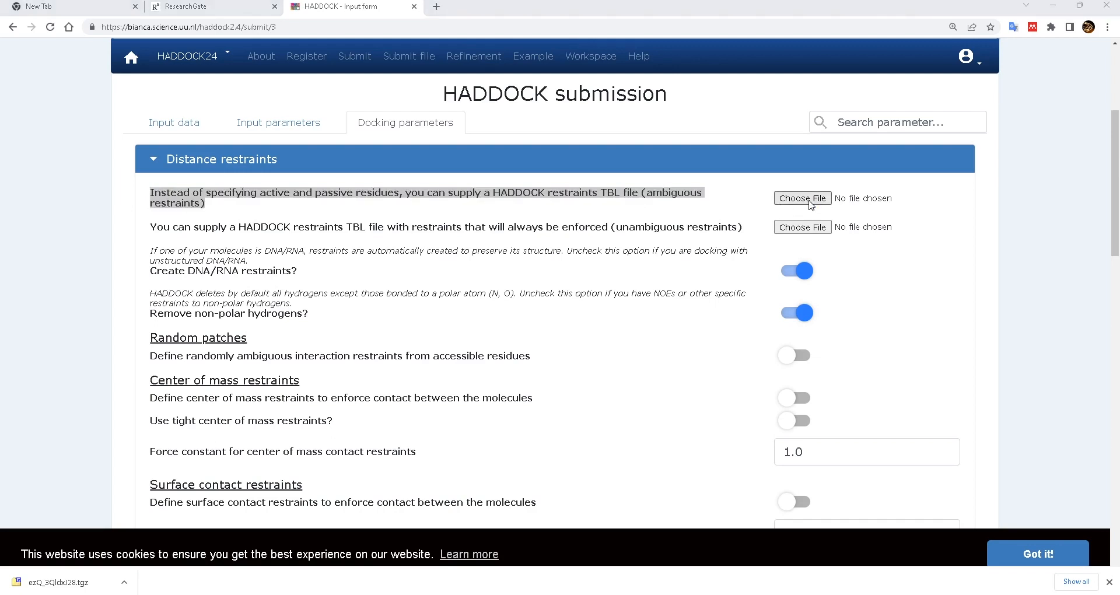
left_click(343, 147)
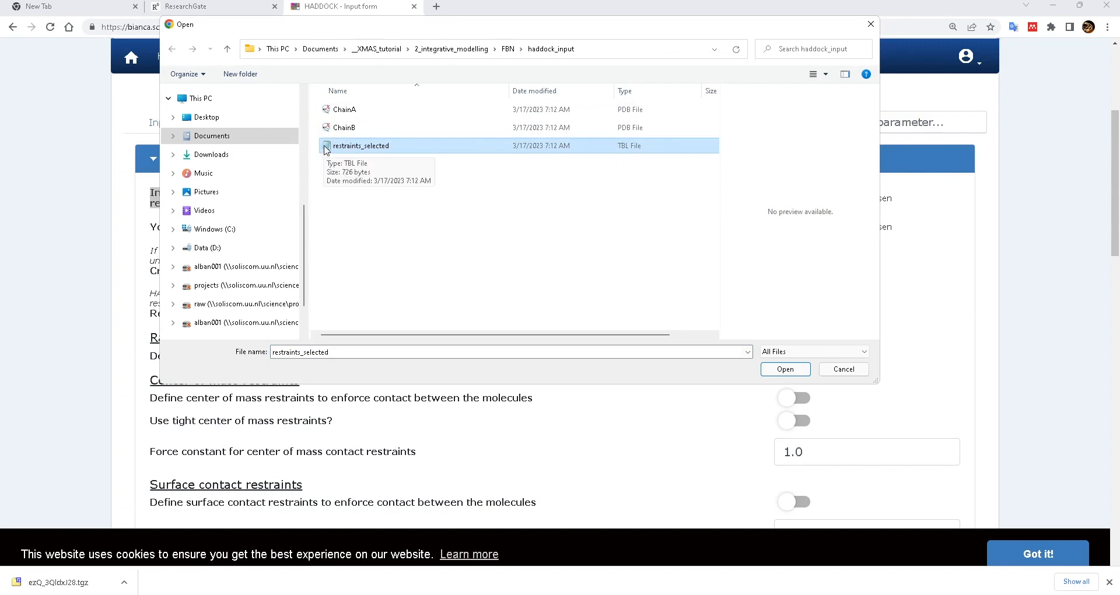
double_click(327, 148)
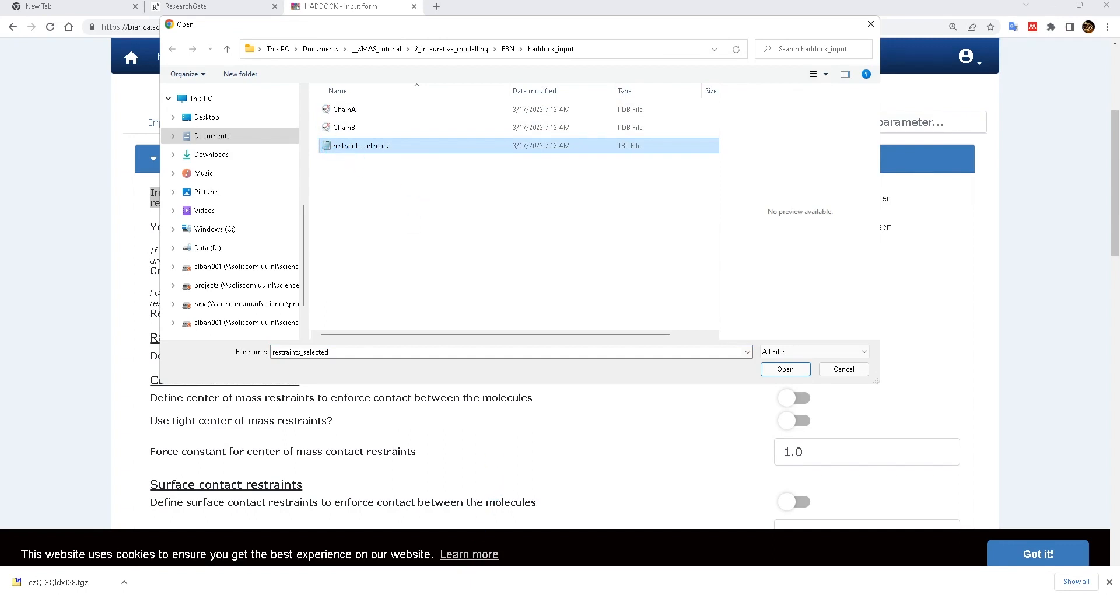
- Bring File Explorer forward and navigate up to the FBN folder
mouse_move(406, 594)
left_click(348, 570)
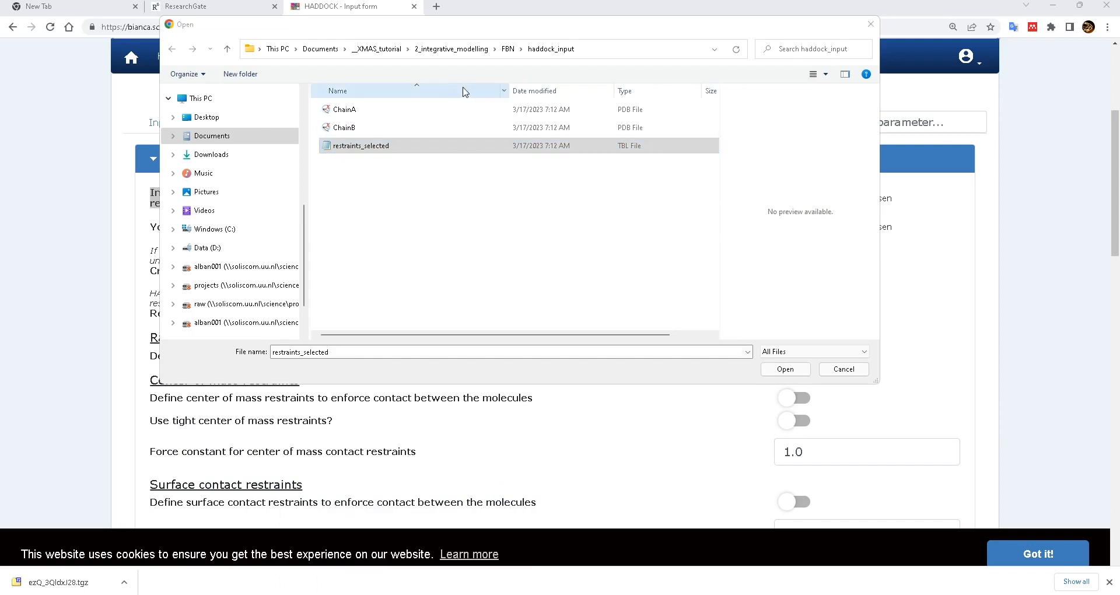
left_click(432, 80)
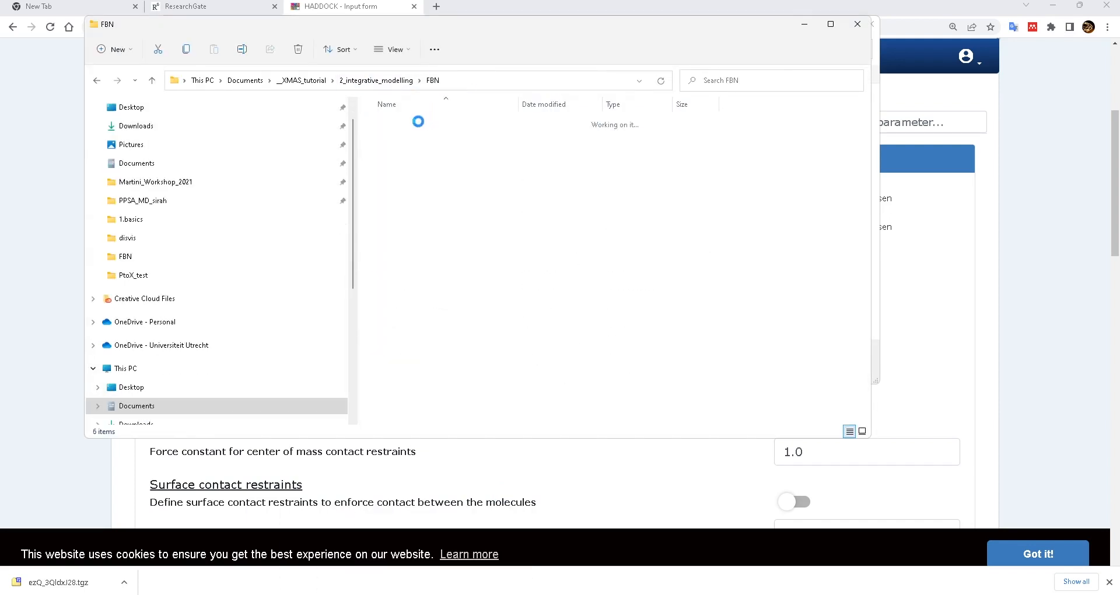
- Read restraints_selected's assign blocks in Notepad, then close it and hide File Explorer
double_click(388, 158)
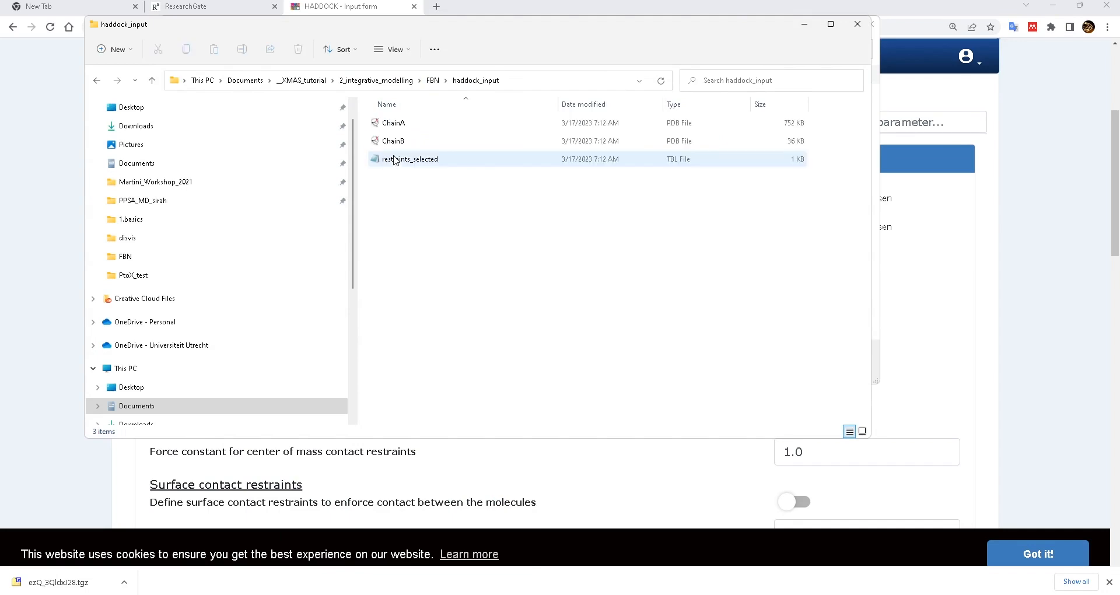
left_click(380, 162)
double_click(511, 159)
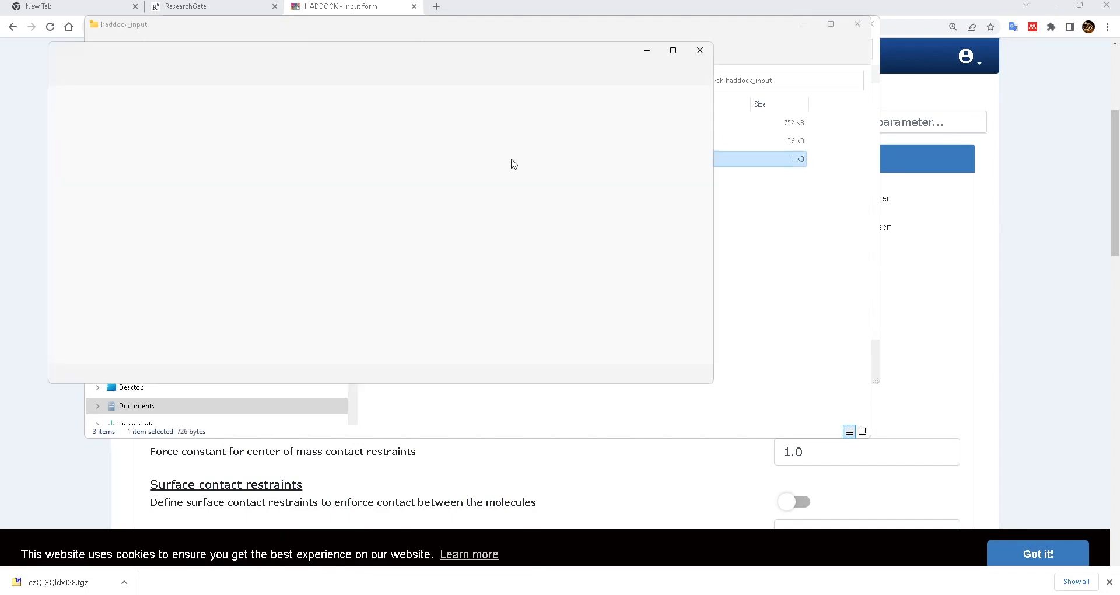
left_click_drag(407, 62, 629, 63)
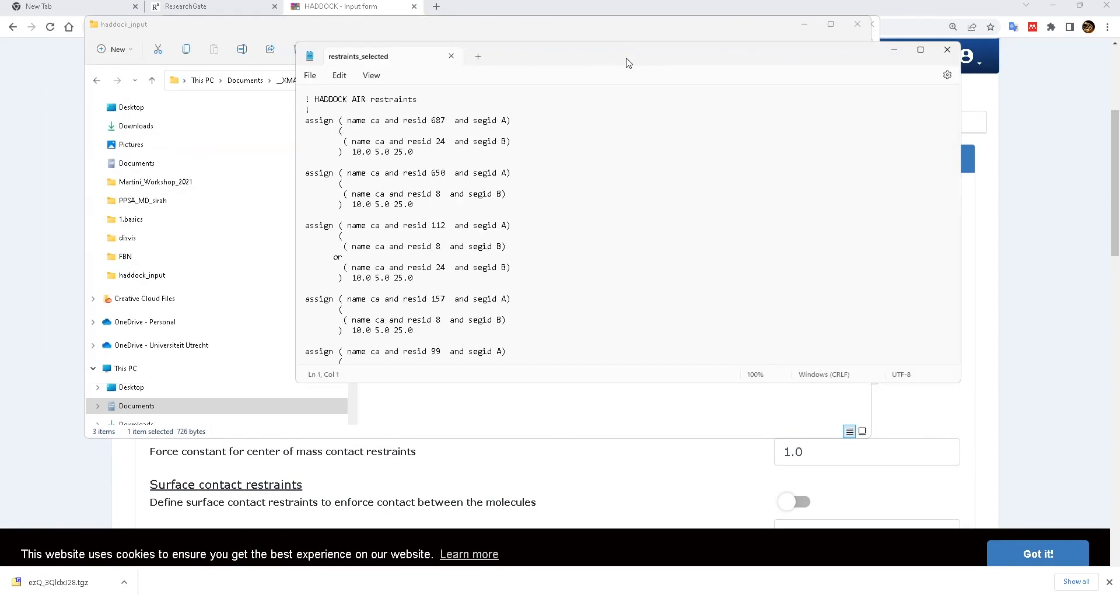
left_click_drag(353, 151, 444, 141)
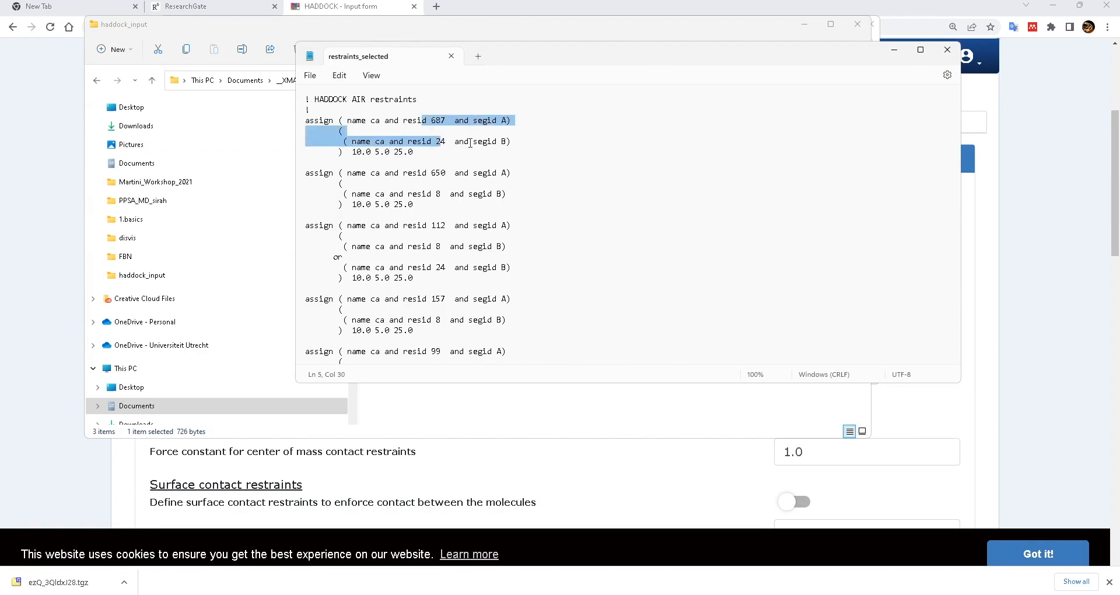
scroll(470, 143, "down", 2)
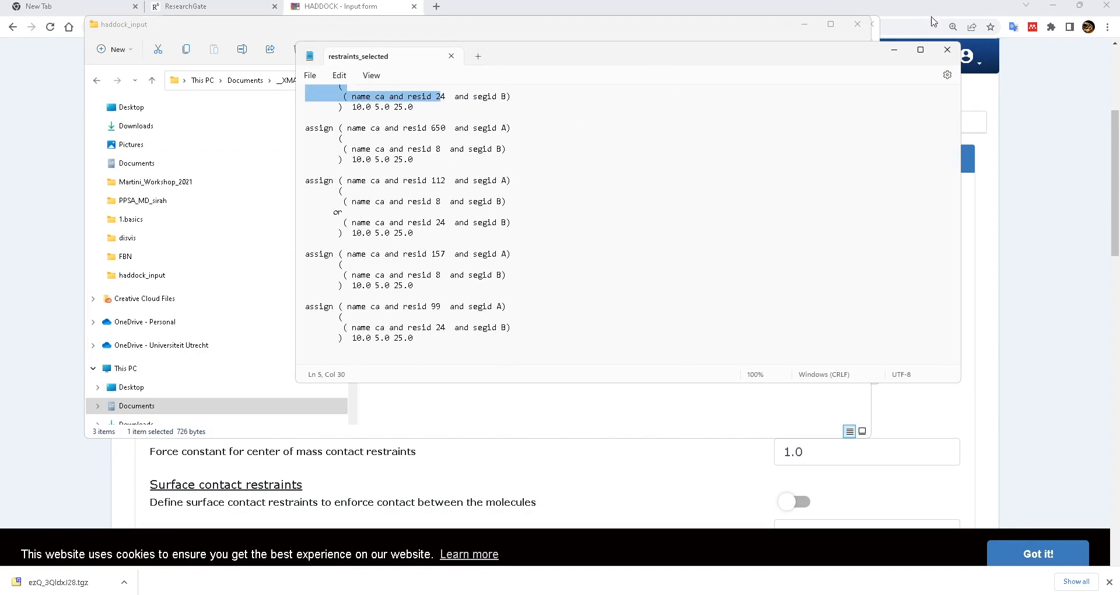
left_click(894, 49)
left_click(805, 24)
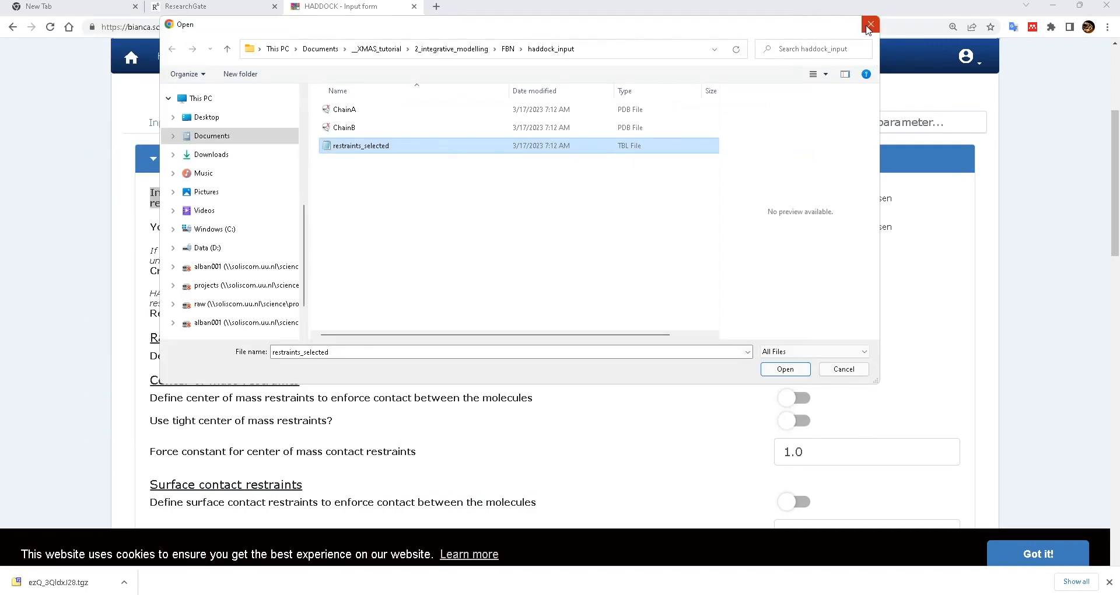
- Load restraints_selected.tbl as ambiguous restraints, skip the unambiguous file, and submit the docking job
left_click(786, 369)
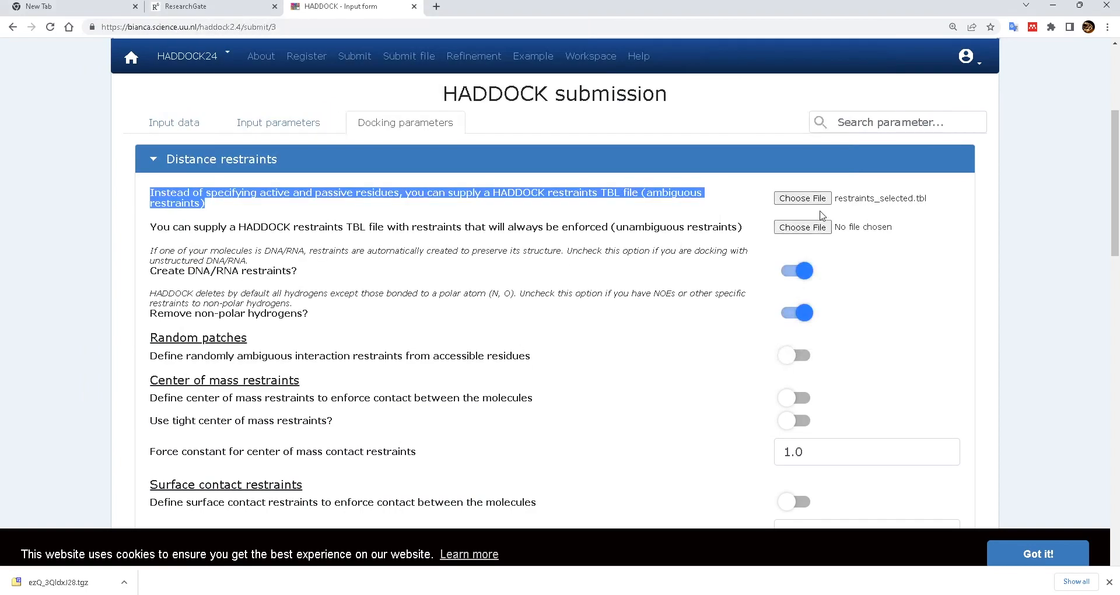
left_click(863, 233)
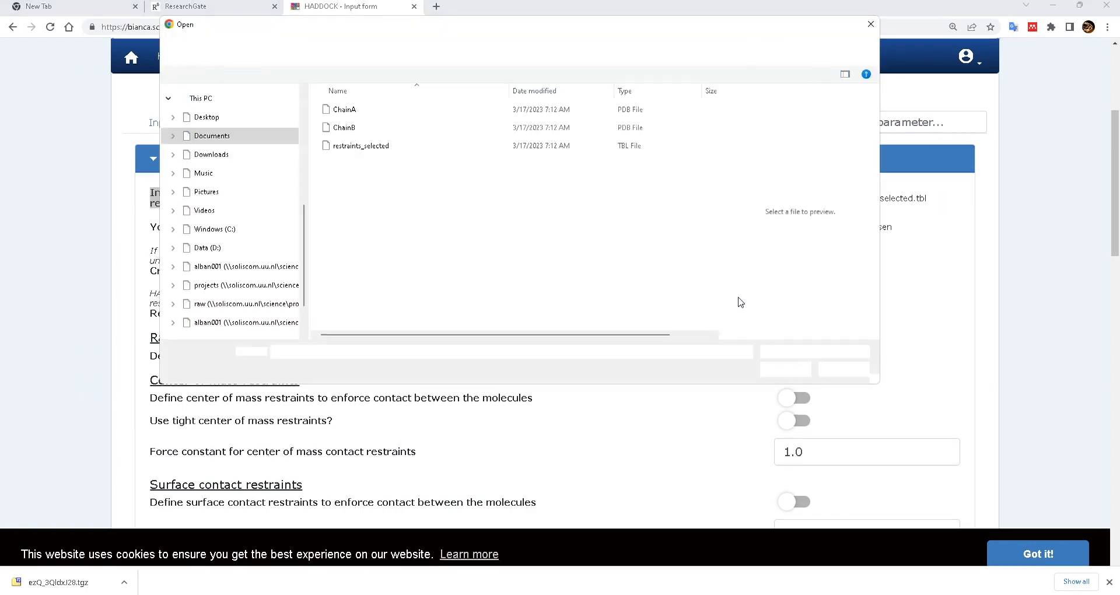
left_click(870, 24)
scroll(601, 317, "down", 15)
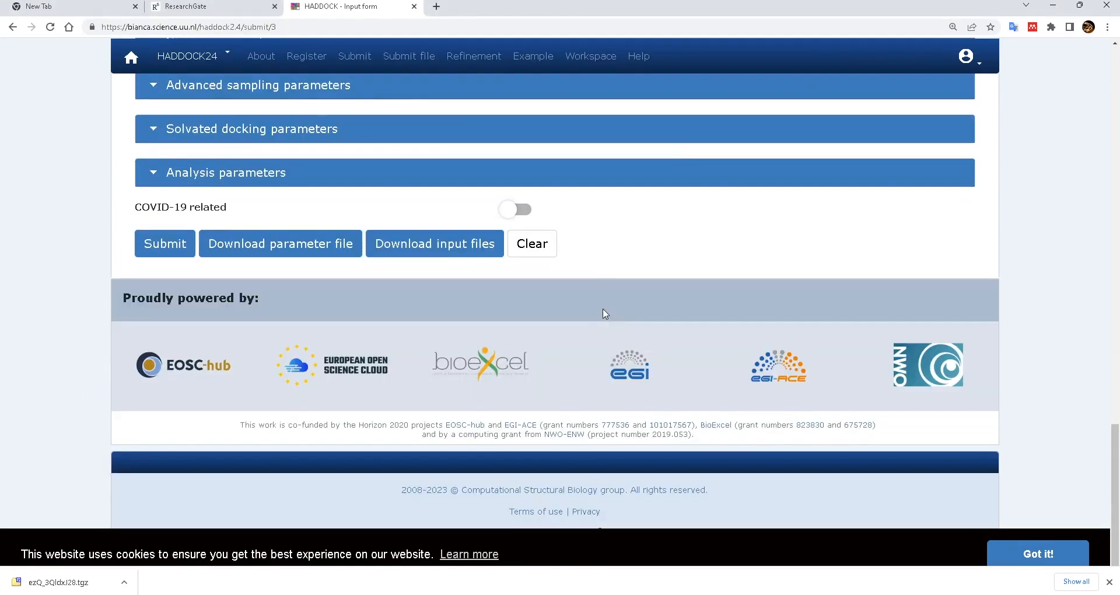
left_click(168, 250)
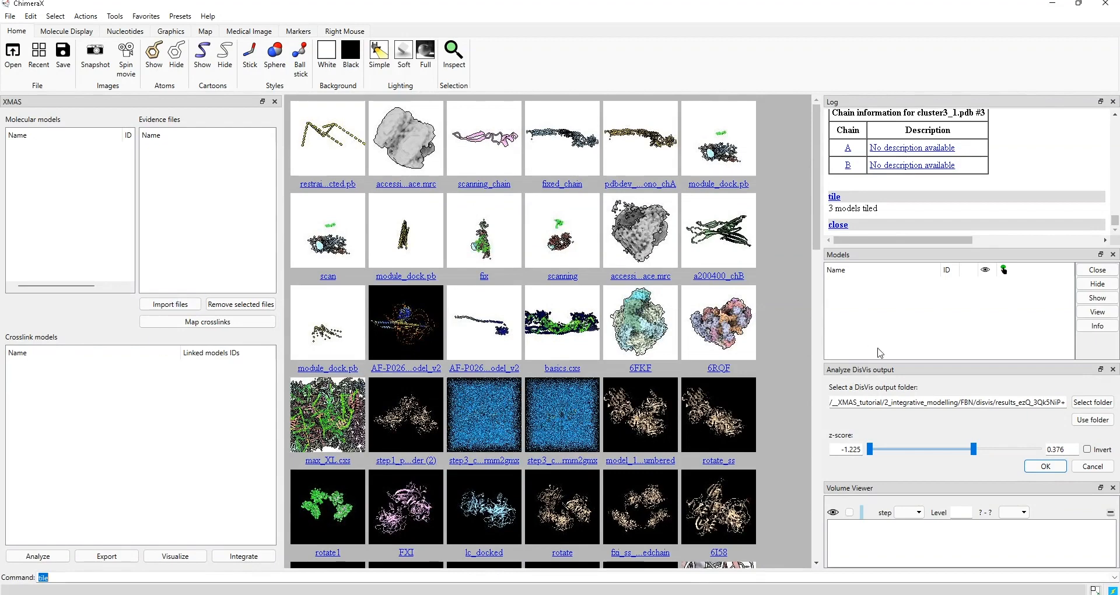
- Close the DisVis and Volume Viewer panels, then open FXI.pdb and Thrombin2.pdb from the FXI folder
left_click(1113, 370)
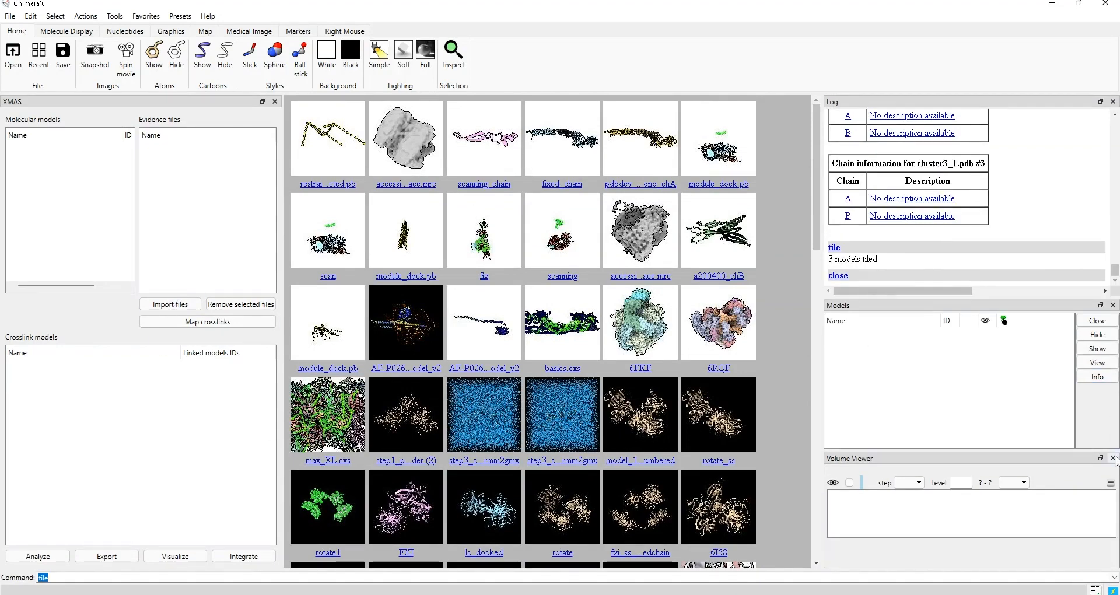
left_click(1113, 458)
left_click(13, 54)
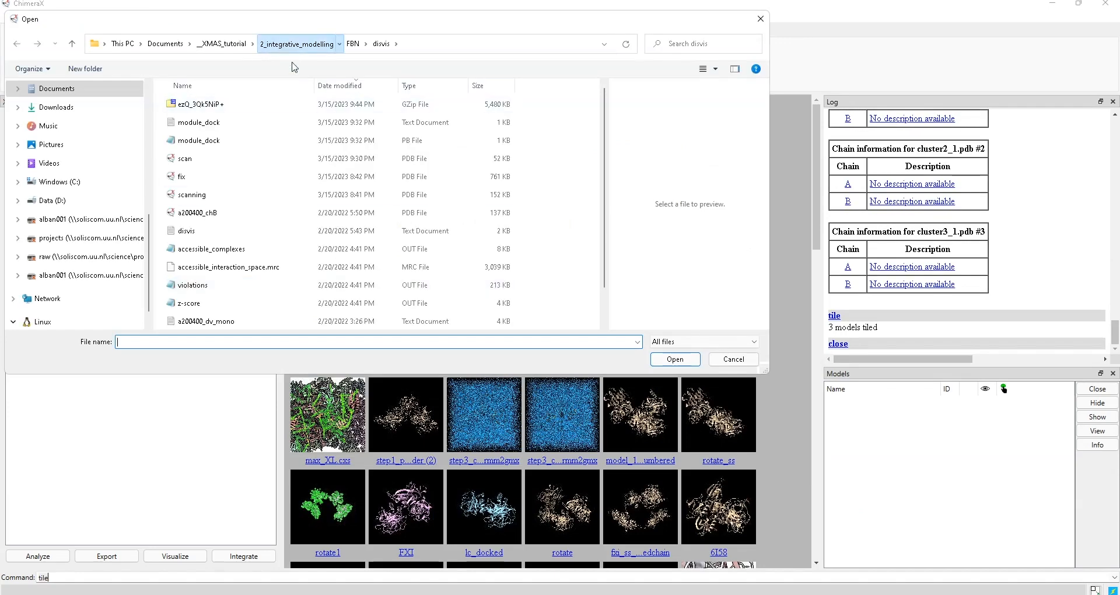
left_click(296, 44)
double_click(198, 123)
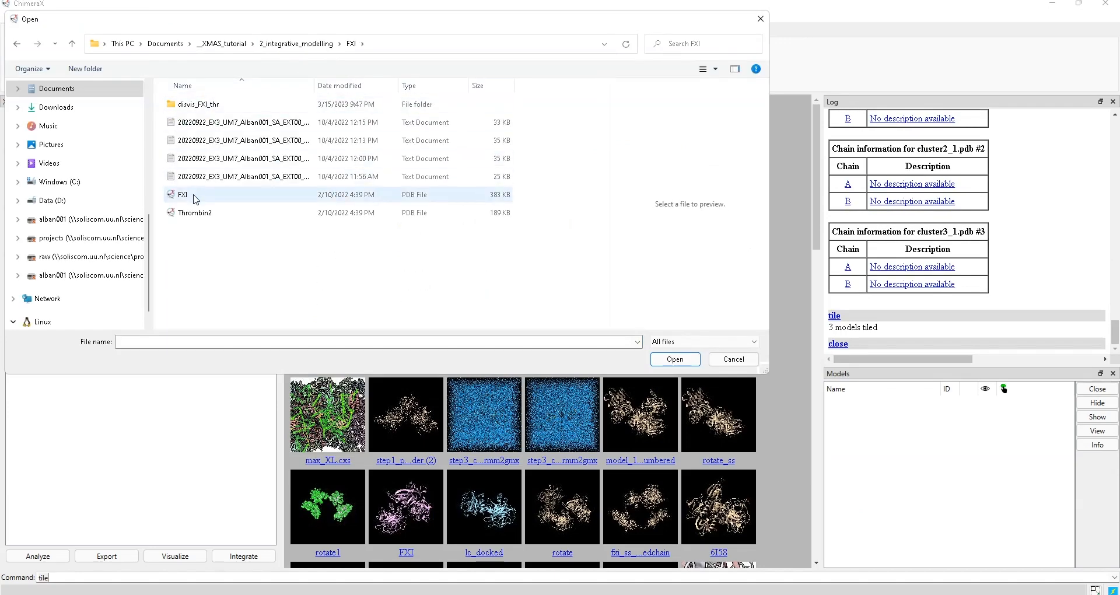
left_click(197, 199)
left_click(195, 213, "ctrl")
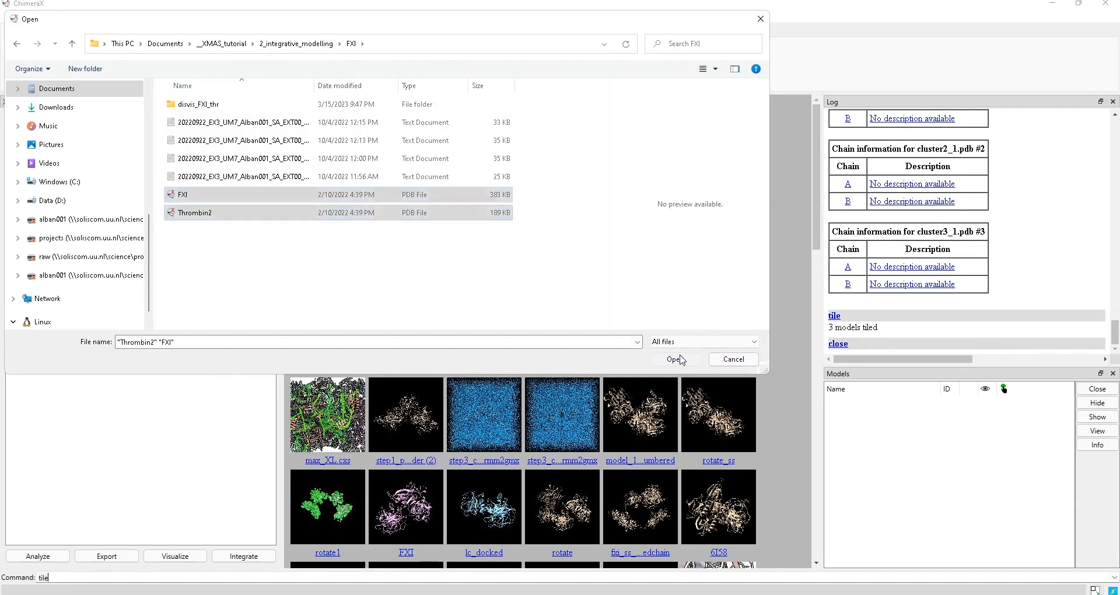
left_click(675, 359)
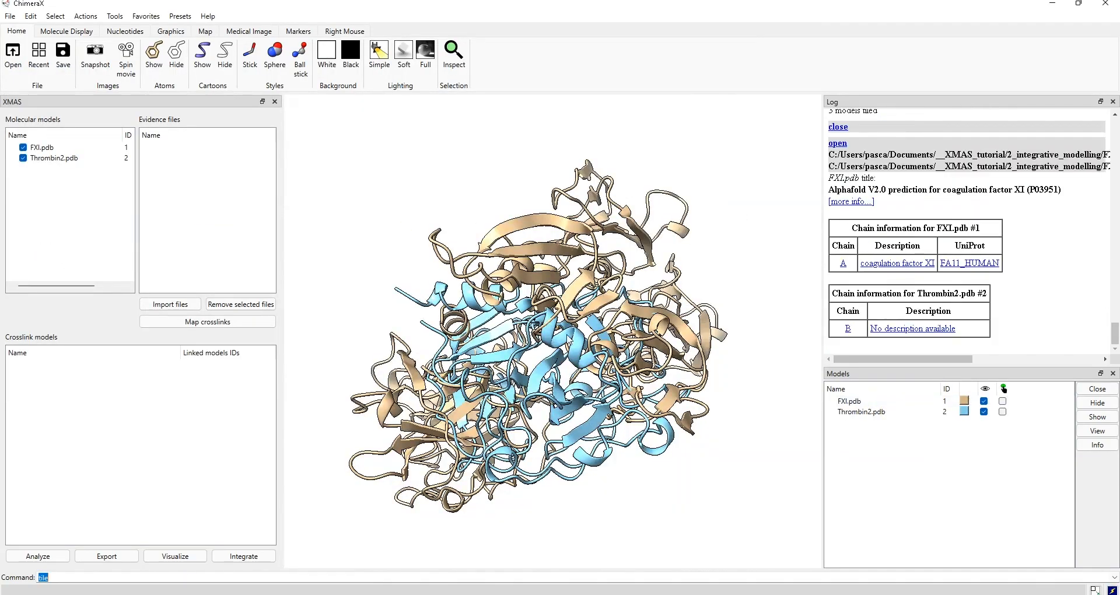
- Drag the blue Thrombin2 model away from the FXI dimer
scroll(584, 350, "down", 3)
left_click_drag(584, 350, 667, 220)
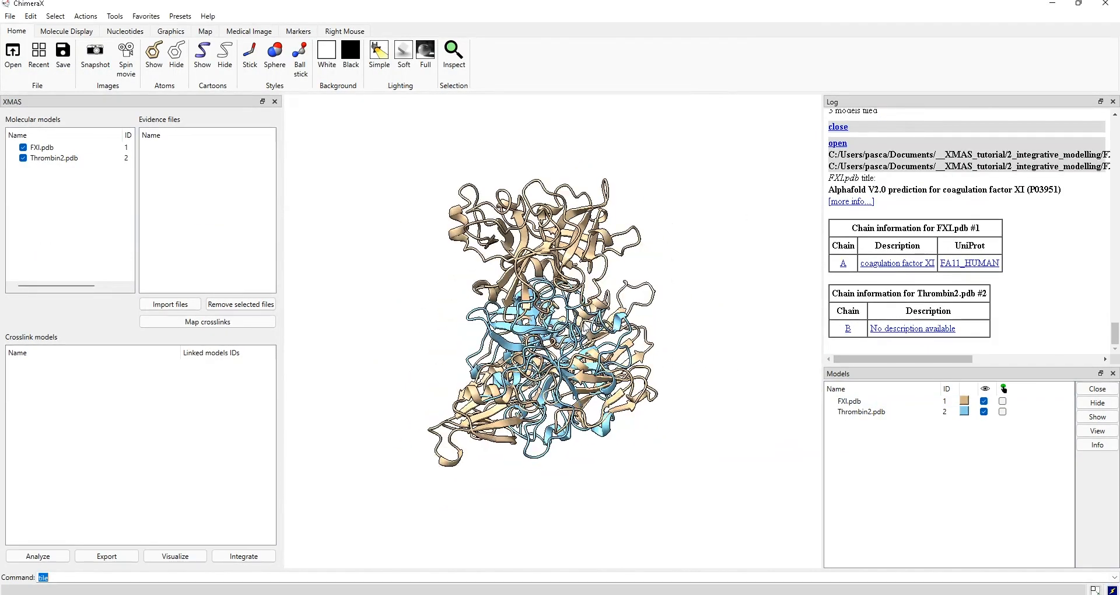
left_click(527, 332, "ctrl")
right_click_drag(526, 332, 706, 150)
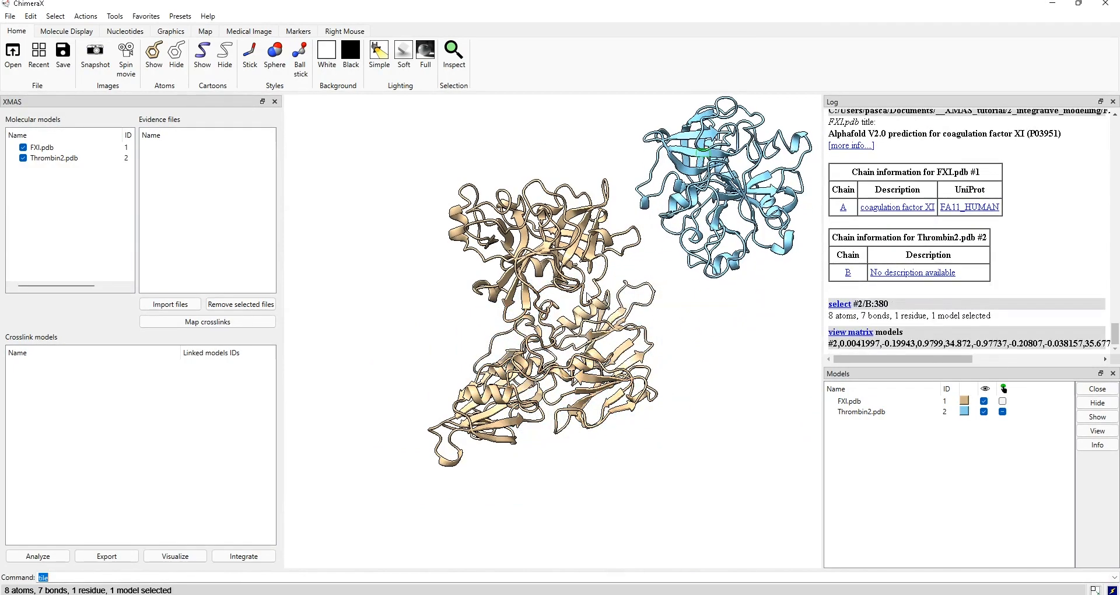
scroll(586, 298, "down", 2)
middle_click_drag(568, 298, 516, 356)
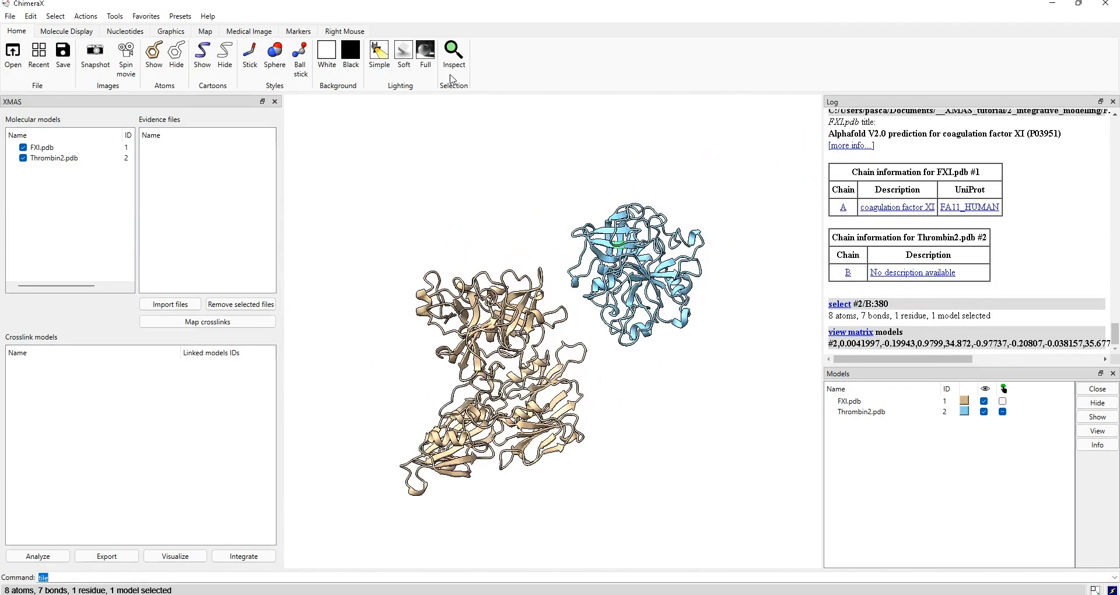
- Apply soft lighting, shift Thrombin2 further up and right, and clear the residue selection
left_click(404, 53)
left_click_drag(656, 328, 610, 312)
left_click(610, 313, "ctrl")
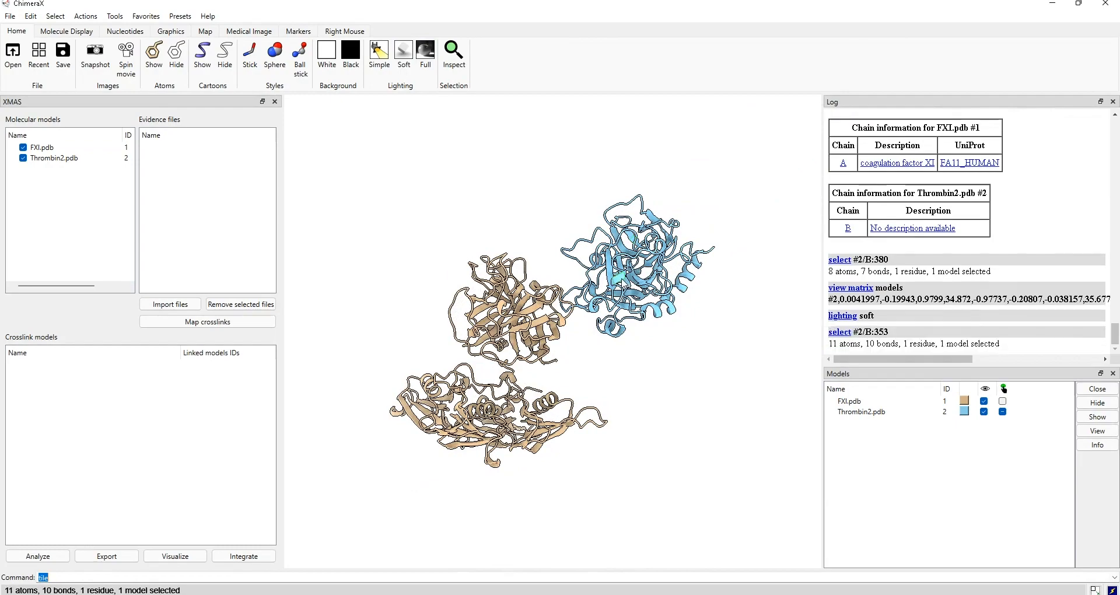
right_click_drag(611, 313, 653, 296)
left_click_drag(653, 326, 605, 365)
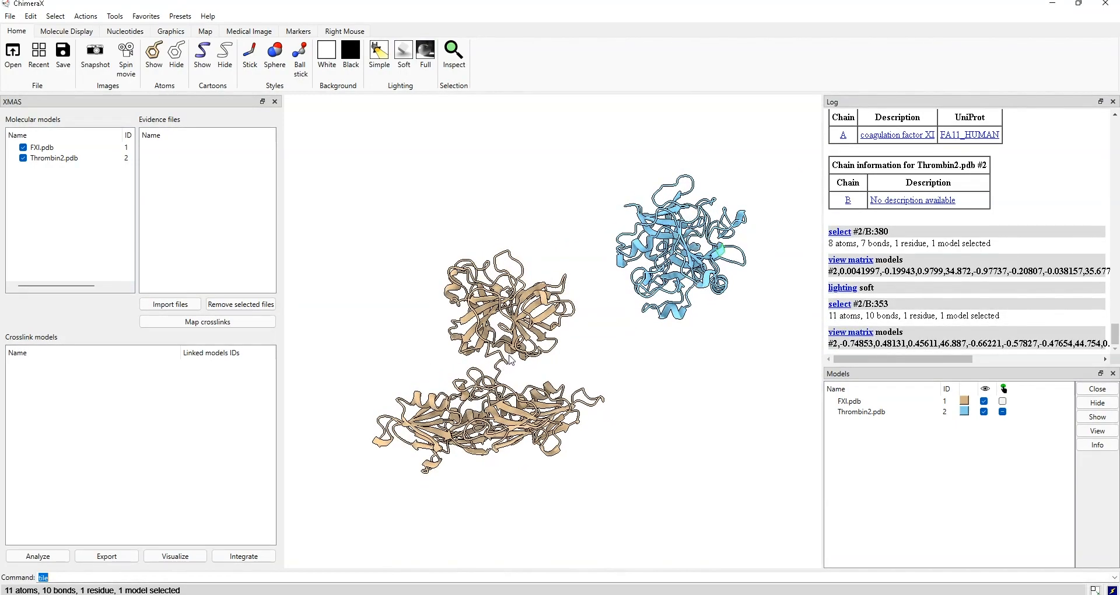
left_click(740, 338, "ctrl")
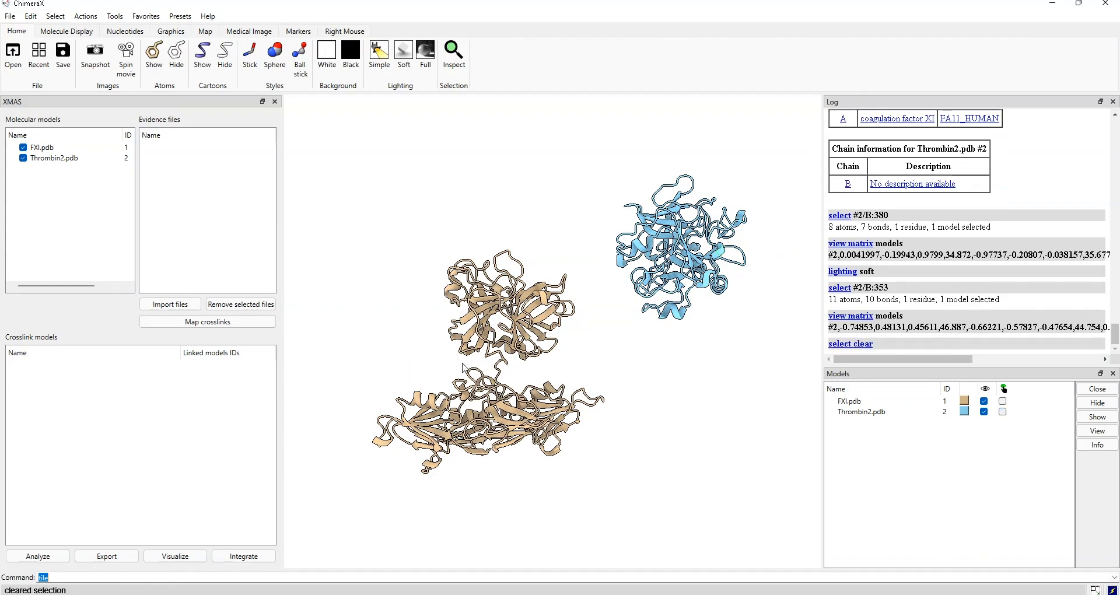
left_click_drag(607, 364, 431, 337)
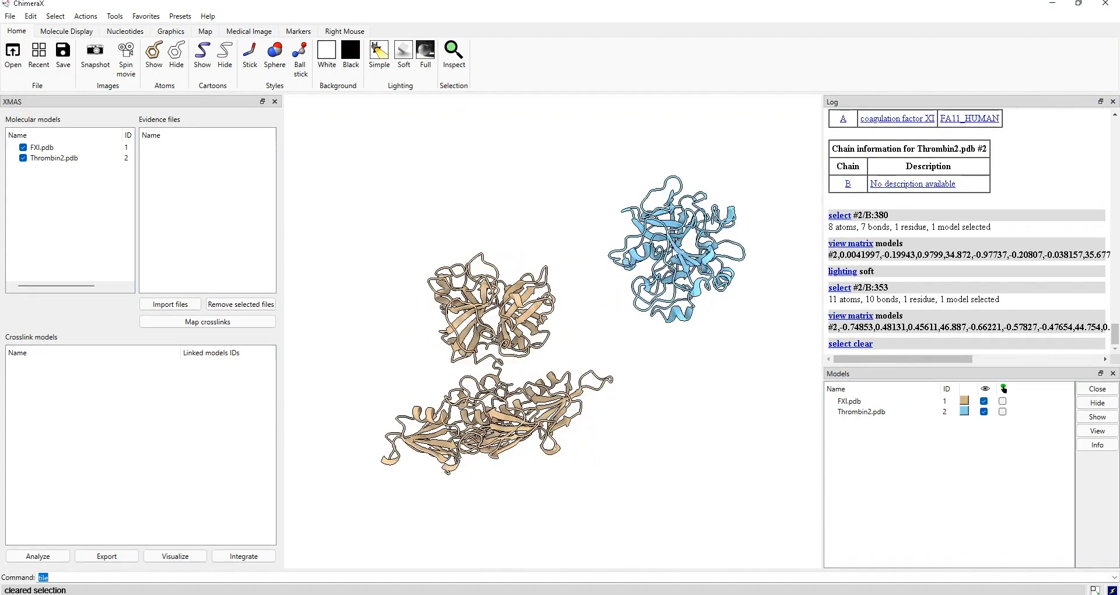
left_click_drag(640, 276, 658, 282)
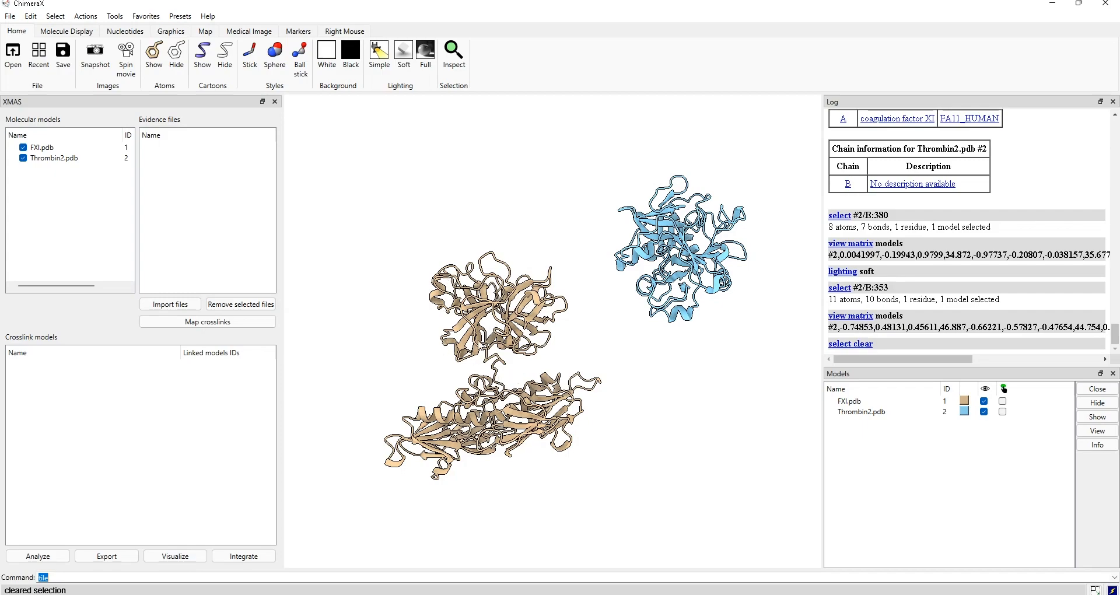
left_click_drag(517, 364, 550, 352)
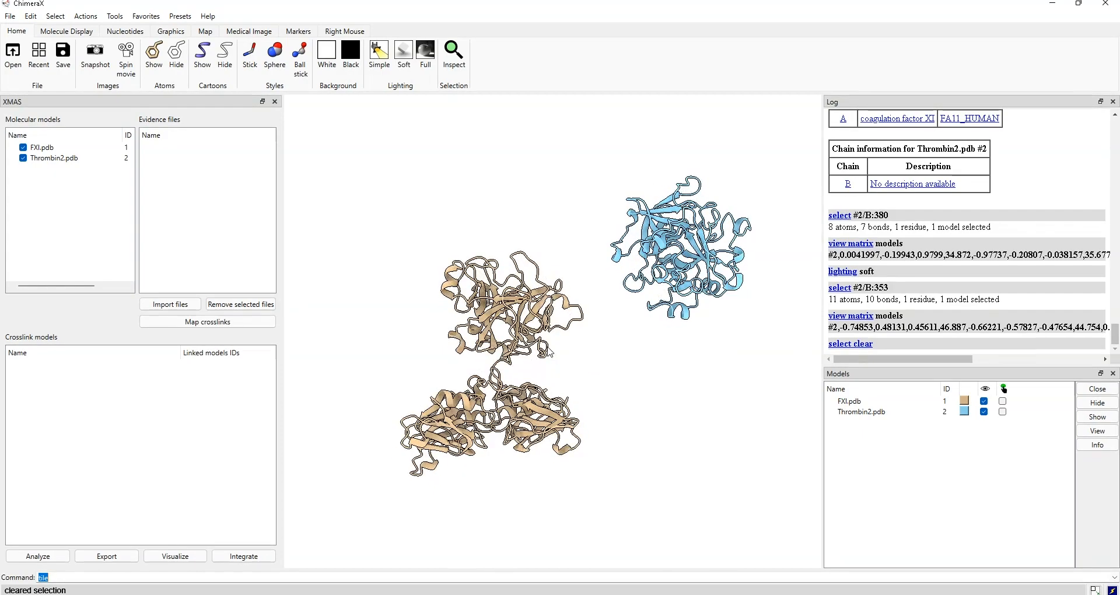
left_click(174, 304)
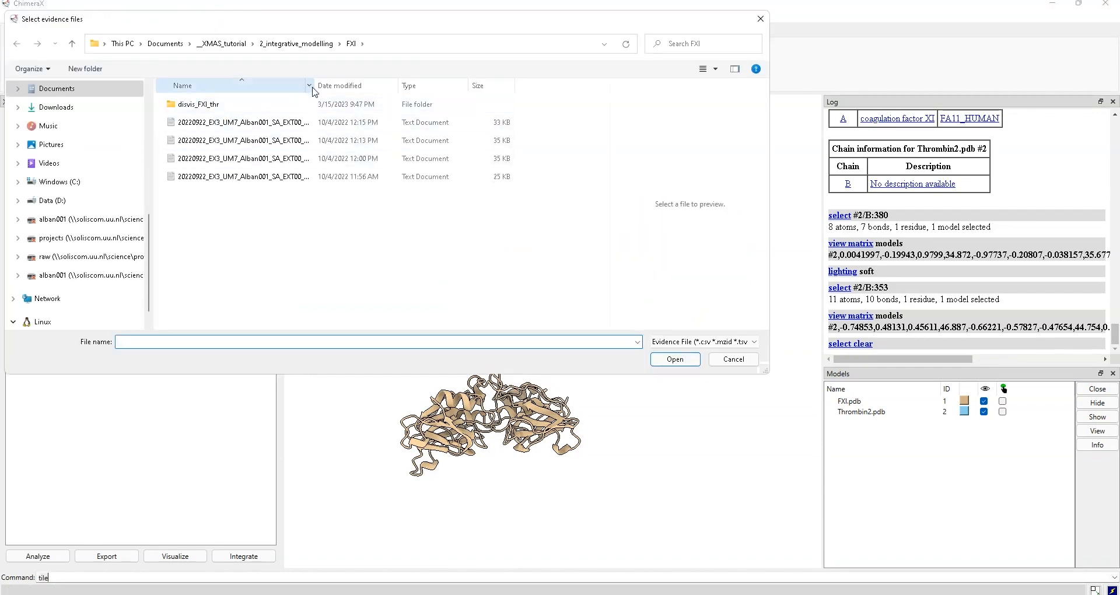
left_click_drag(315, 85, 404, 85)
left_click(338, 122)
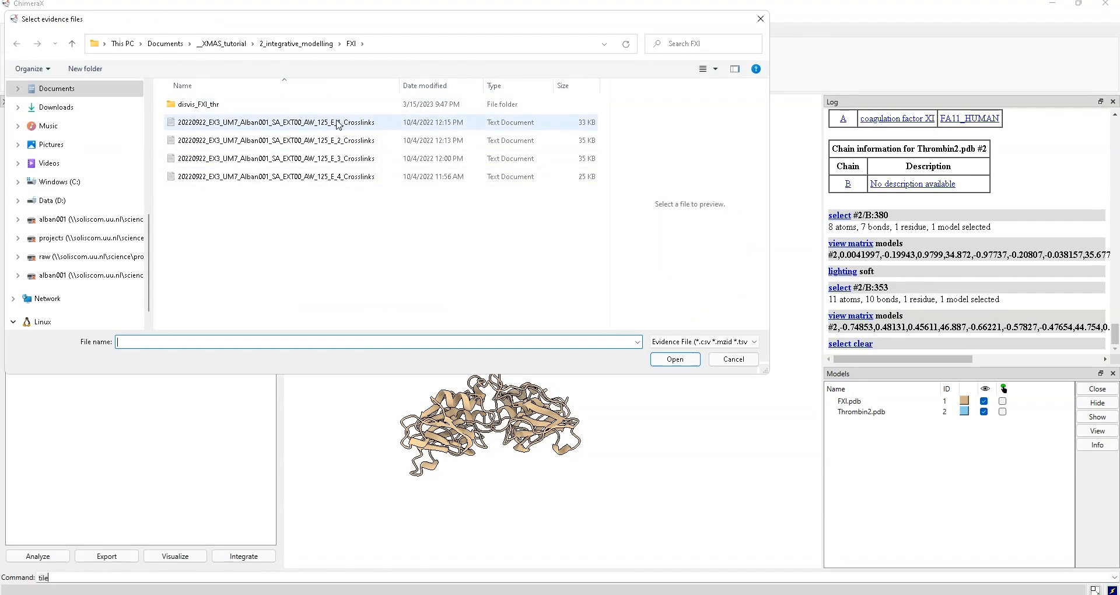
left_click(322, 177, "shift")
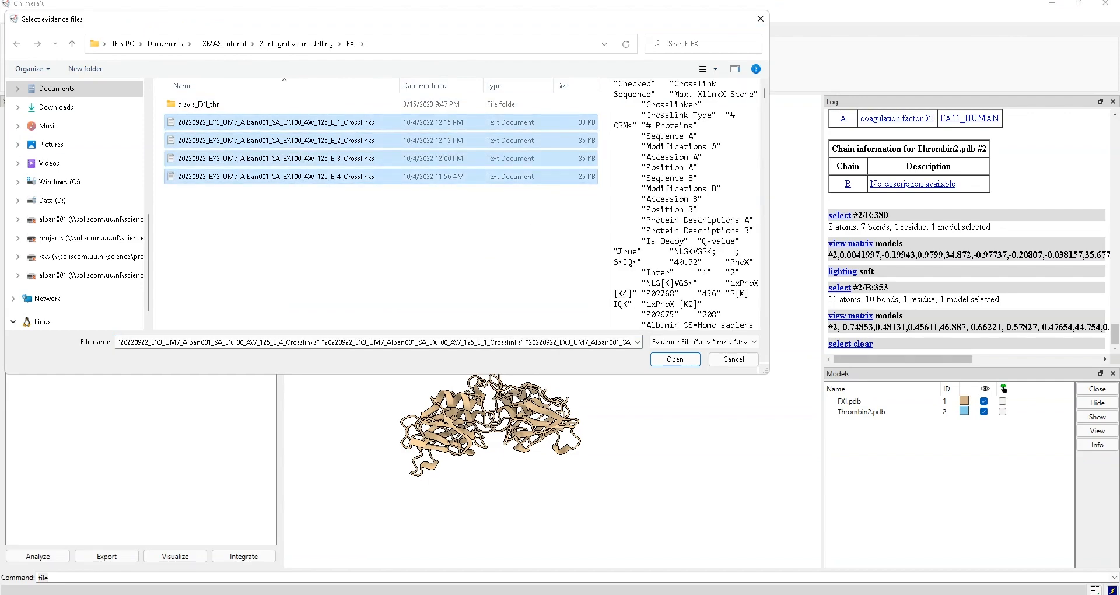
left_click(688, 358)
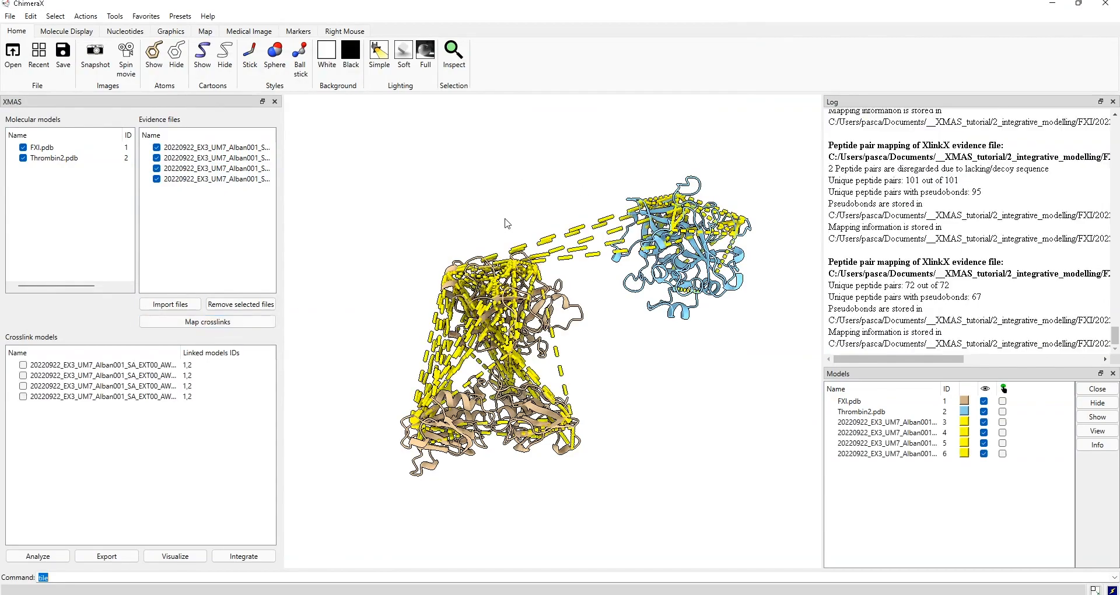
left_click_drag(635, 287, 601, 311)
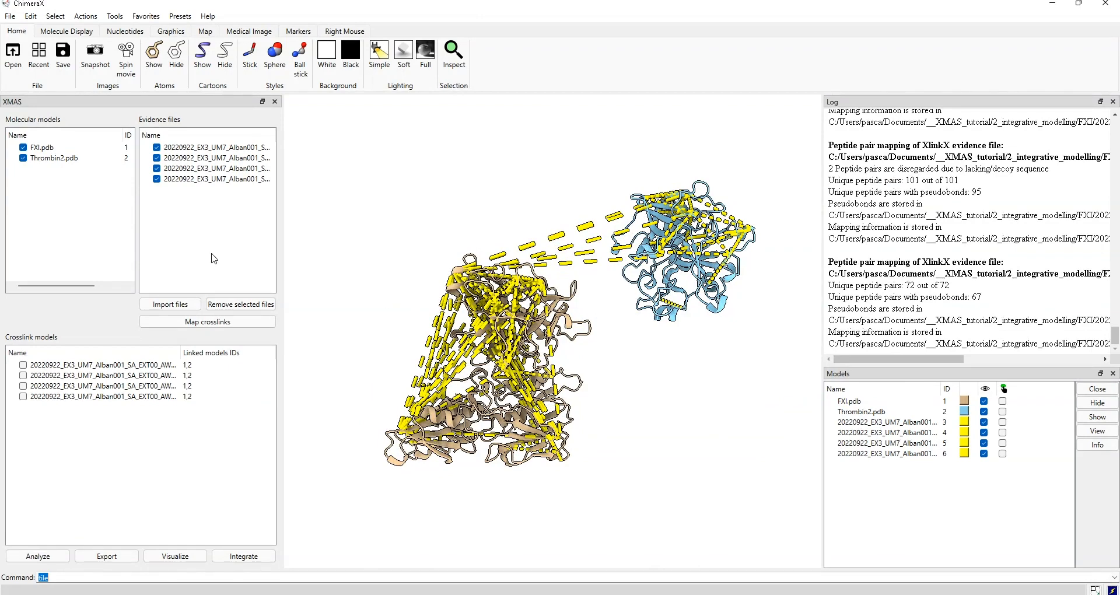
left_click_drag(513, 309, 723, 216)
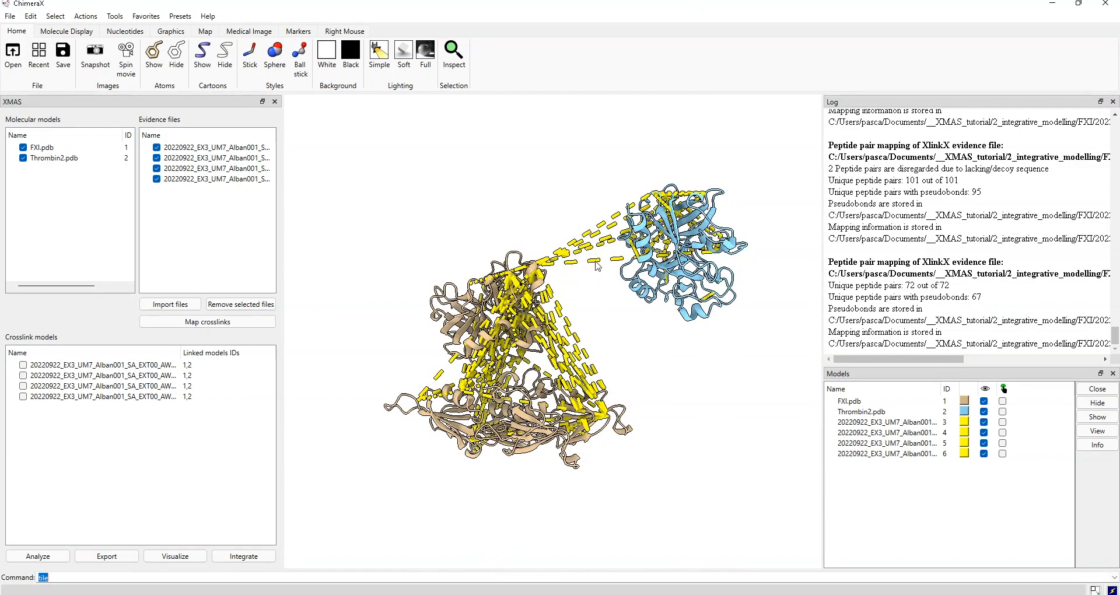
mouse_move(486, 331)
left_mouse_down()
mouse_move(469, 336)
mouse_move(497, 351)
mouse_move(491, 328)
left_mouse_up()
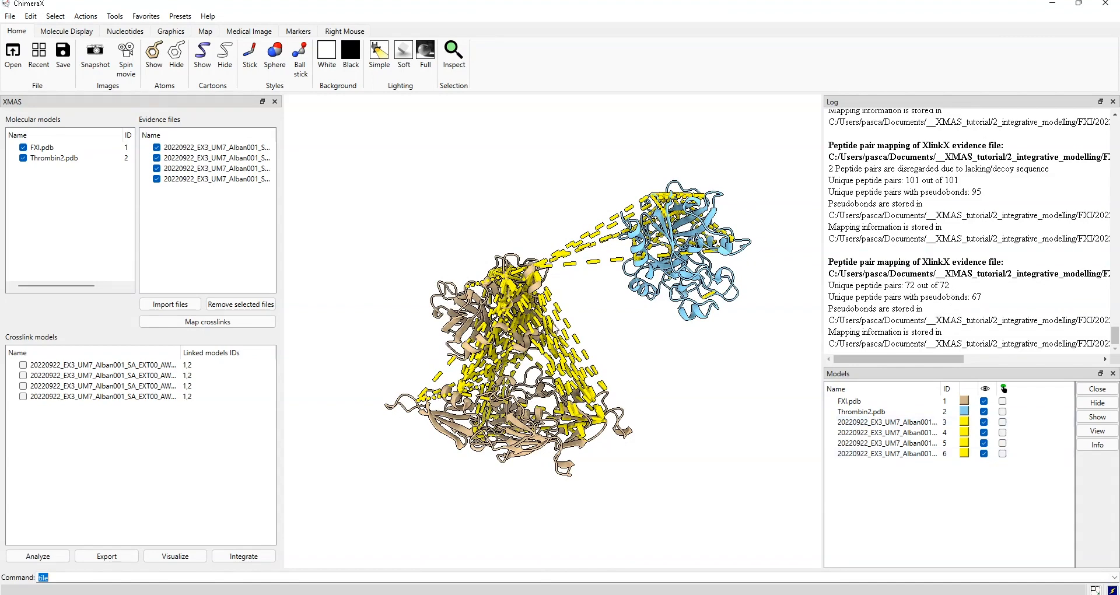
left_click_drag(555, 323, 570, 322)
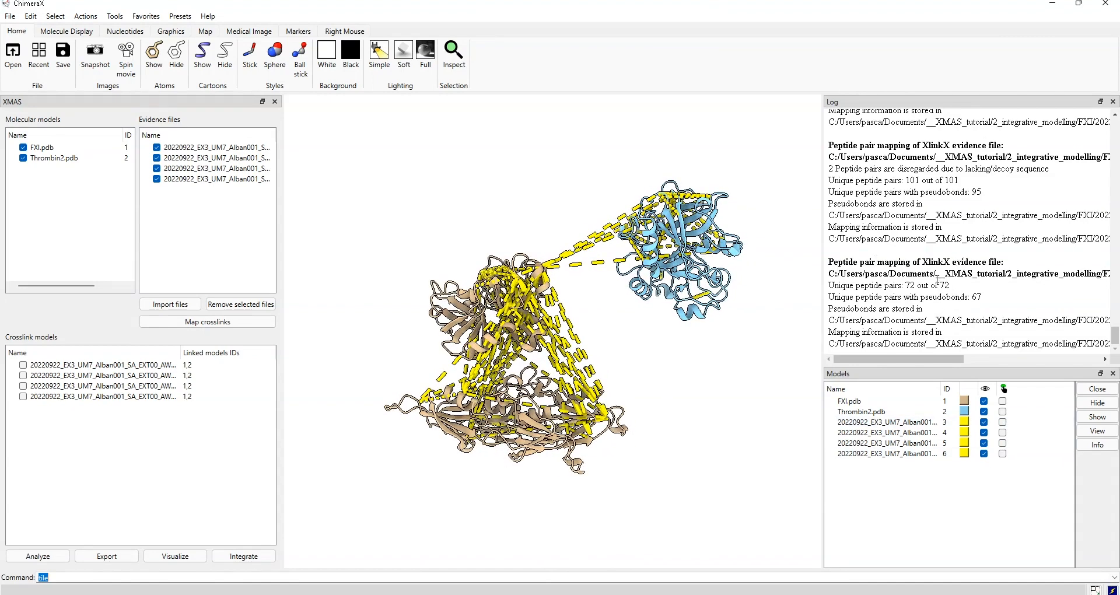
left_click_drag(956, 359, 1057, 361)
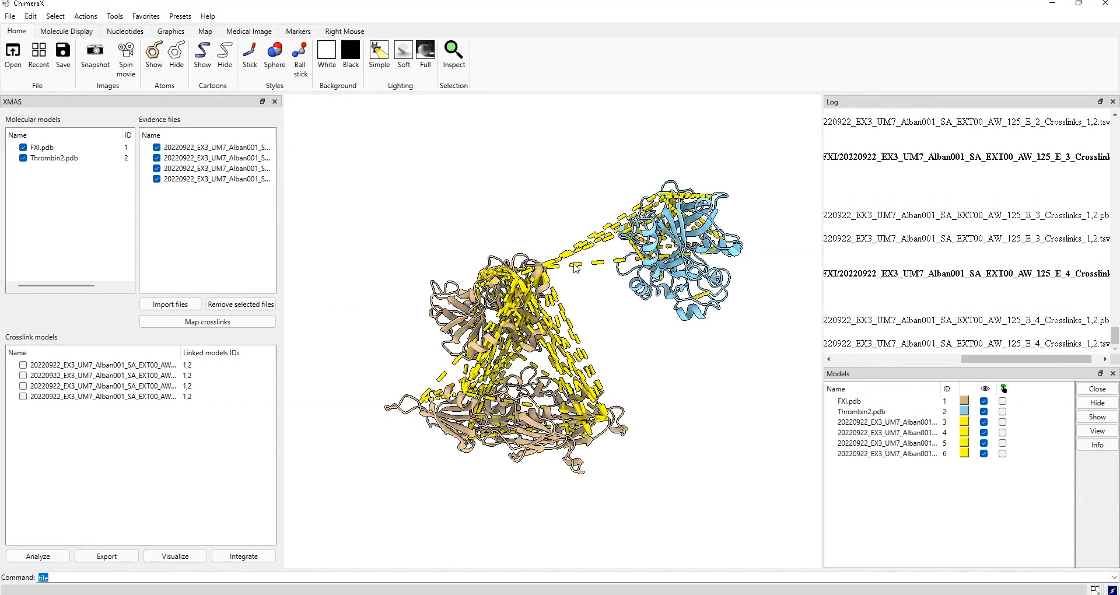
scroll(1017, 343, "right", 1)
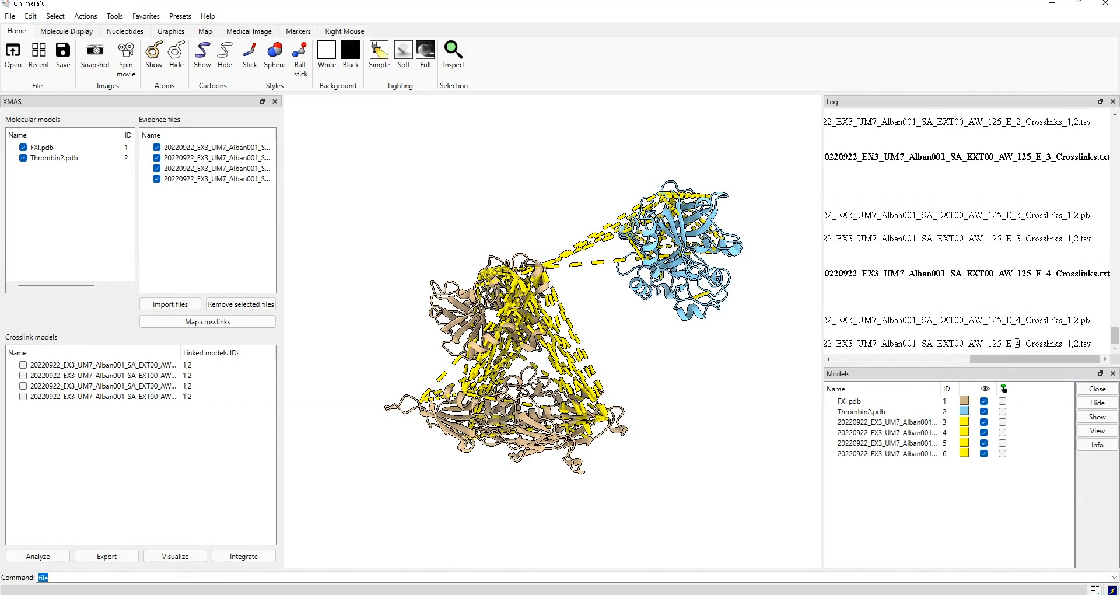
left_click_drag(1086, 343, 1091, 344)
- In the Explorer window, open 2_integrative_modelling > FXI and widen the Name column to show full file names
left_click(393, 594)
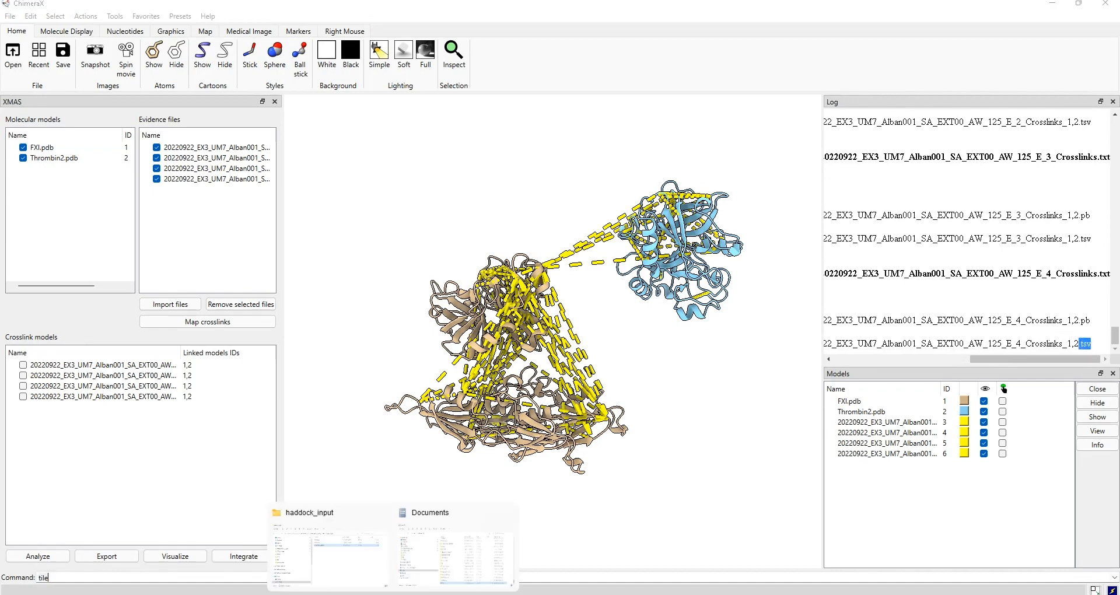
left_click(350, 562)
left_click(358, 82)
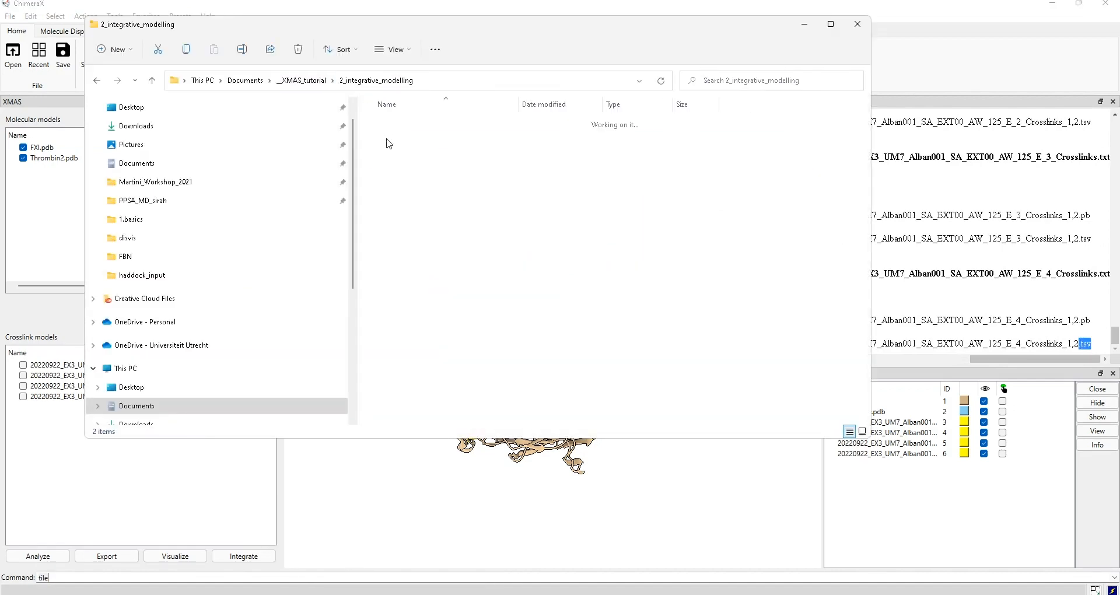
double_click(392, 140)
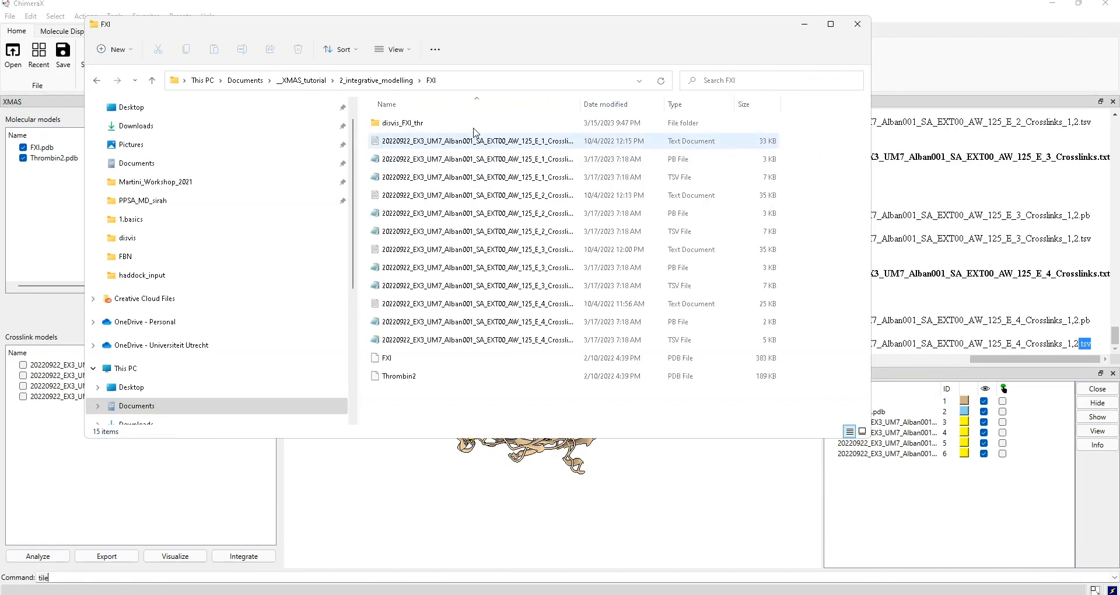
double_click(583, 101)
- Bring the psm Excel workbook forward and shrink its window so Explorer shows behind it
mouse_move(624, 594)
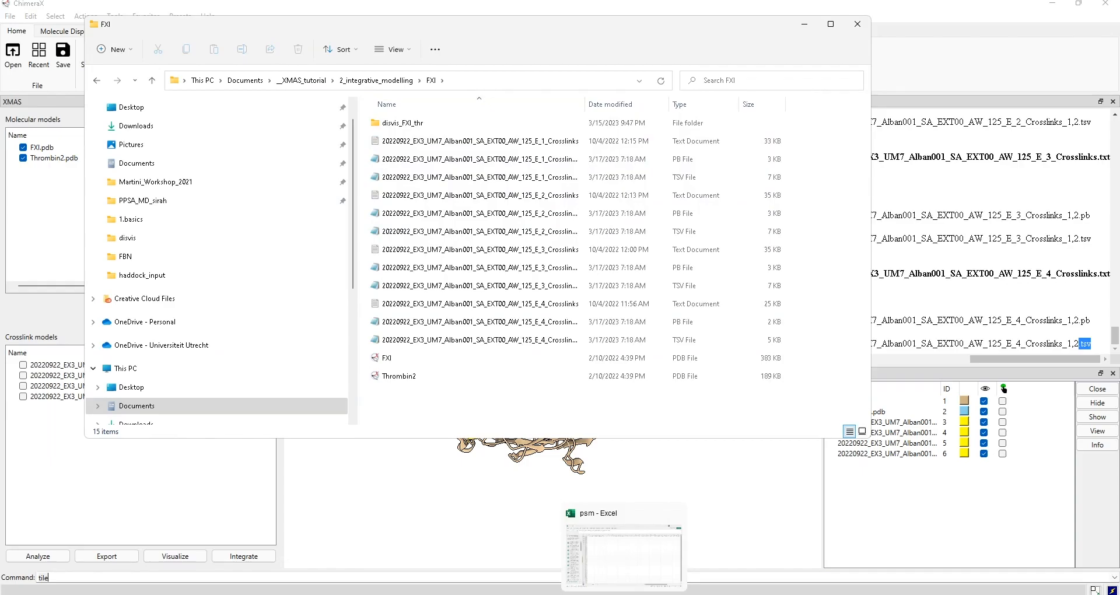
left_click(623, 554)
left_click_drag(393, 14, 778, 193)
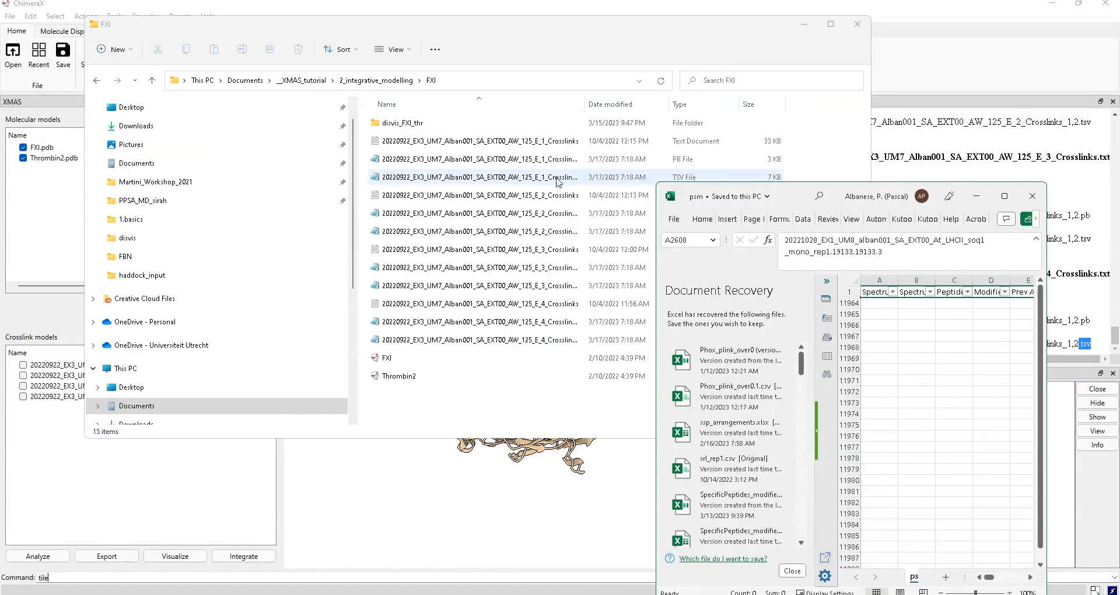
- Open E_1_Crosslinks_1,2 TSV in maximized Excel and widen the Pseudobond (B) and Overlap category (C) columns
double_click(514, 183)
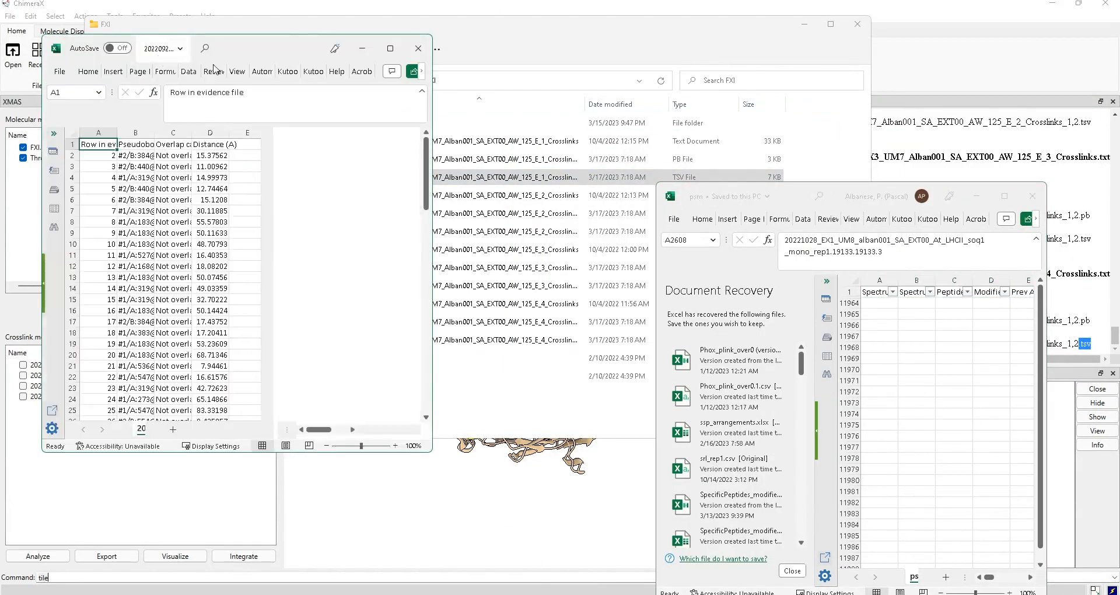
left_click(391, 48)
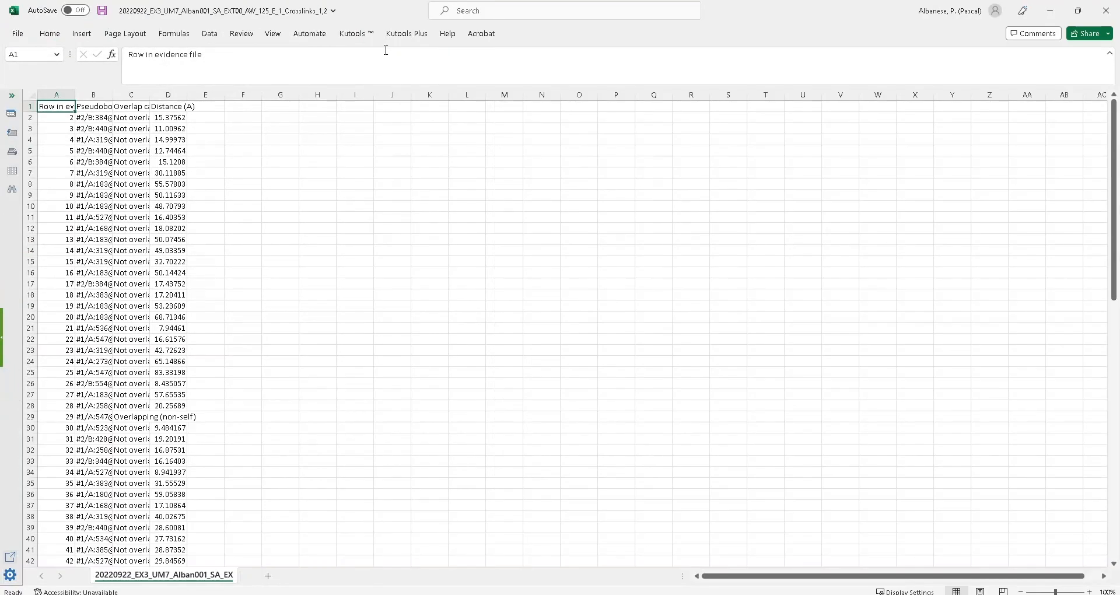
left_click_drag(150, 94, 274, 95)
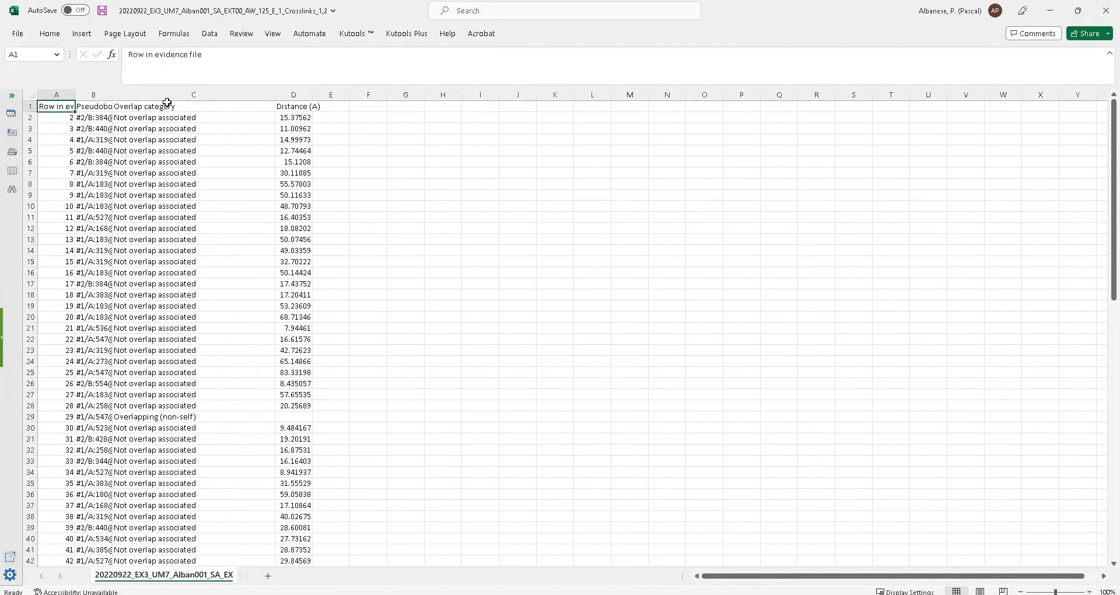
left_click_drag(116, 97, 208, 95)
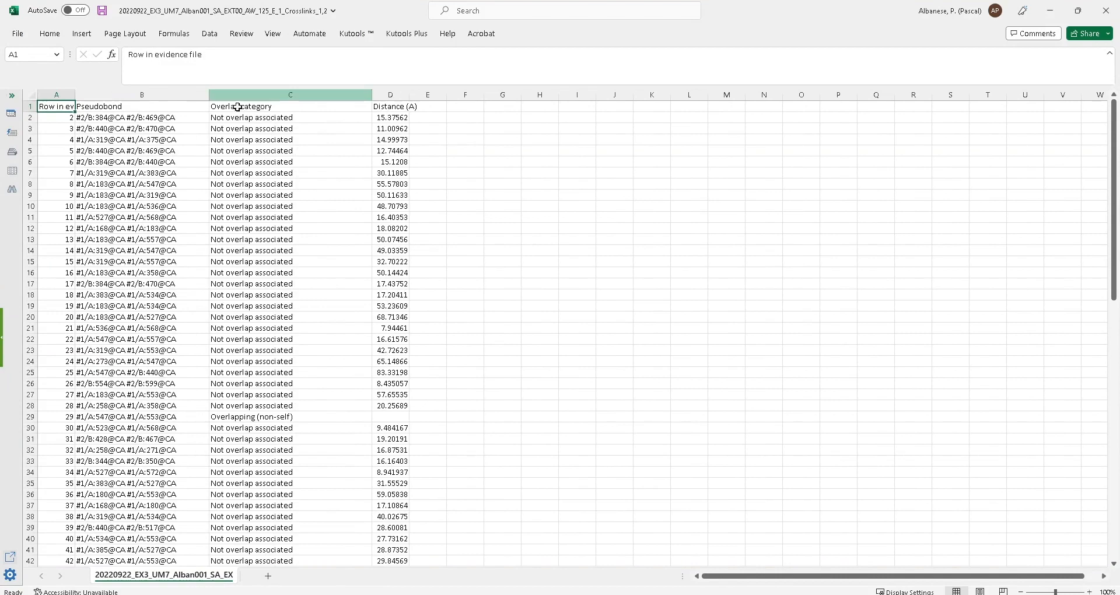
left_click(277, 108)
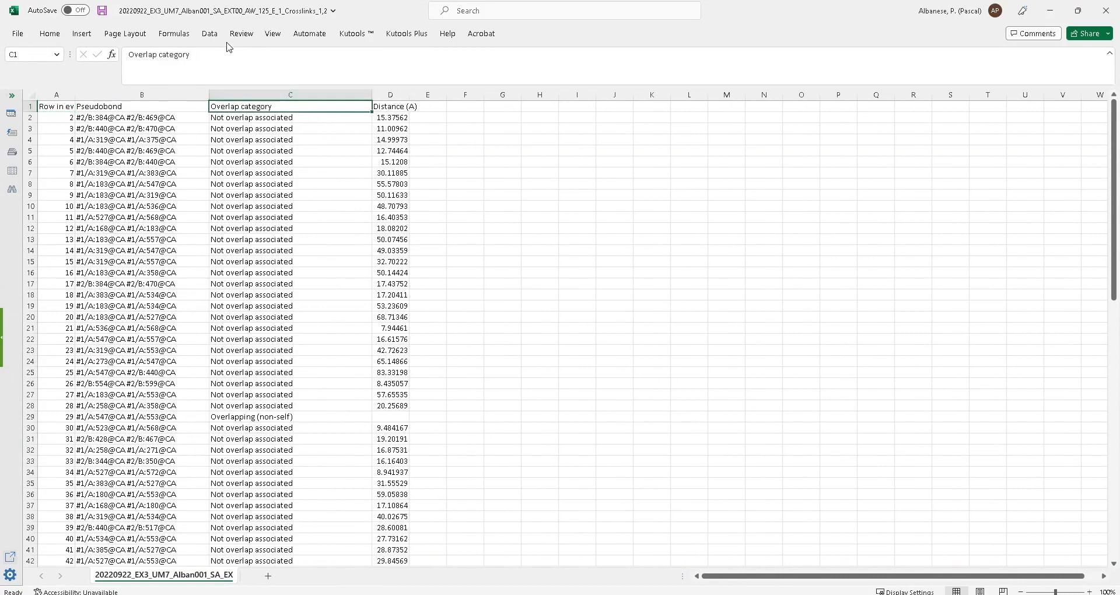
- Filter the Overlap category column to show only Overlapping (non-self) and Overlapping (self) rows
left_click(50, 34)
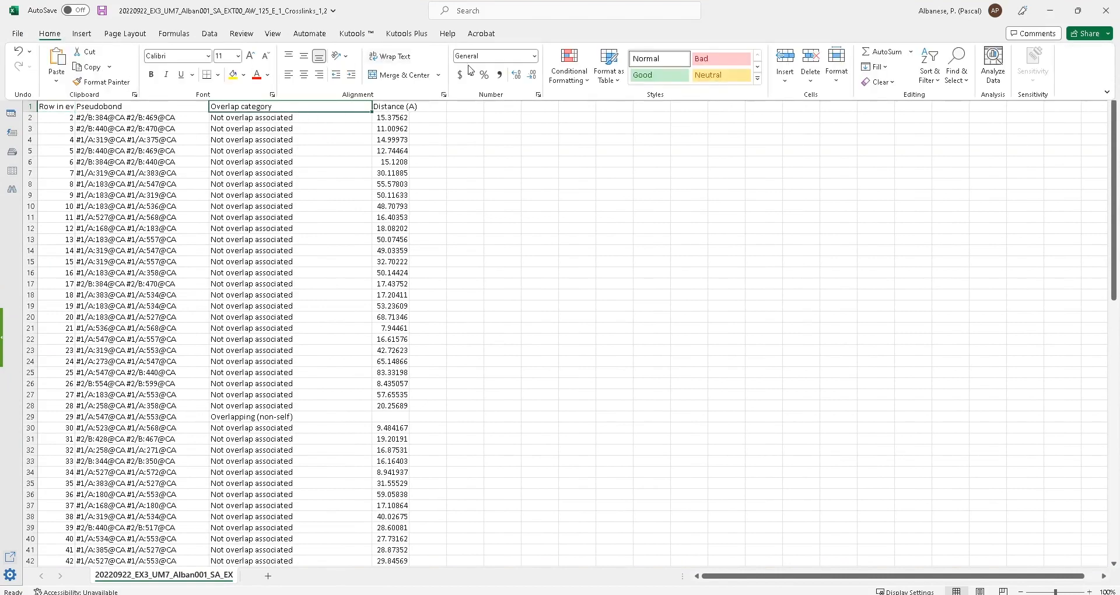
left_click(51, 34)
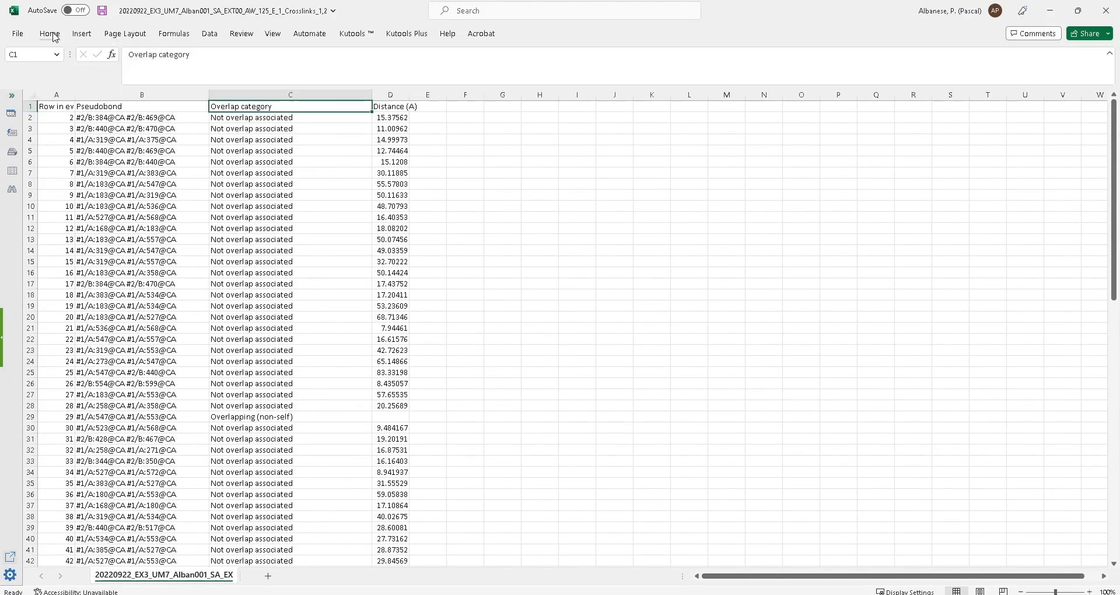
left_click(51, 34)
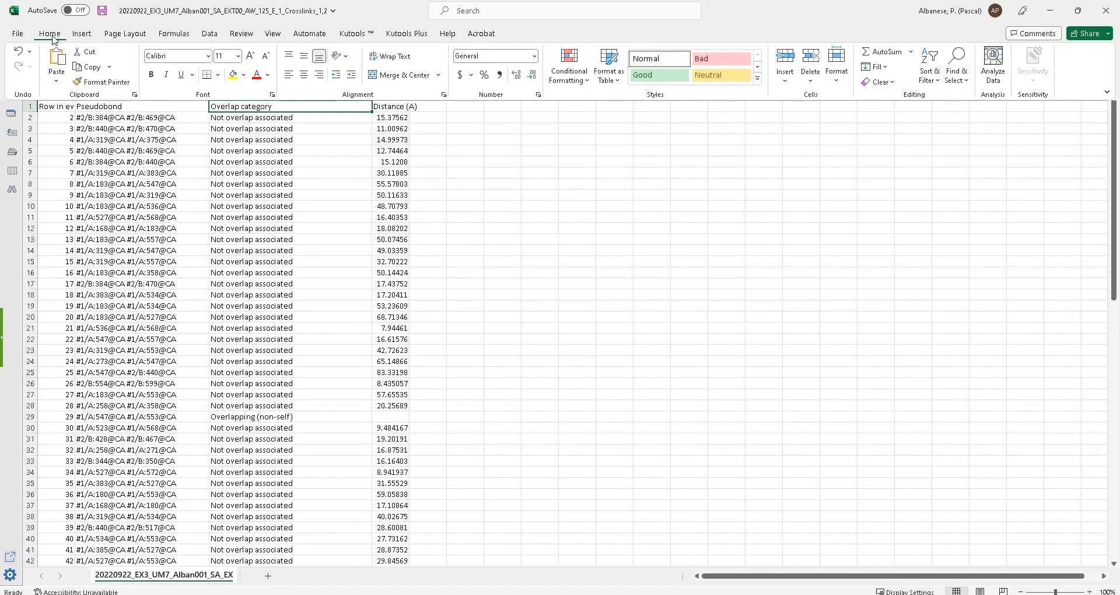
left_click(209, 34)
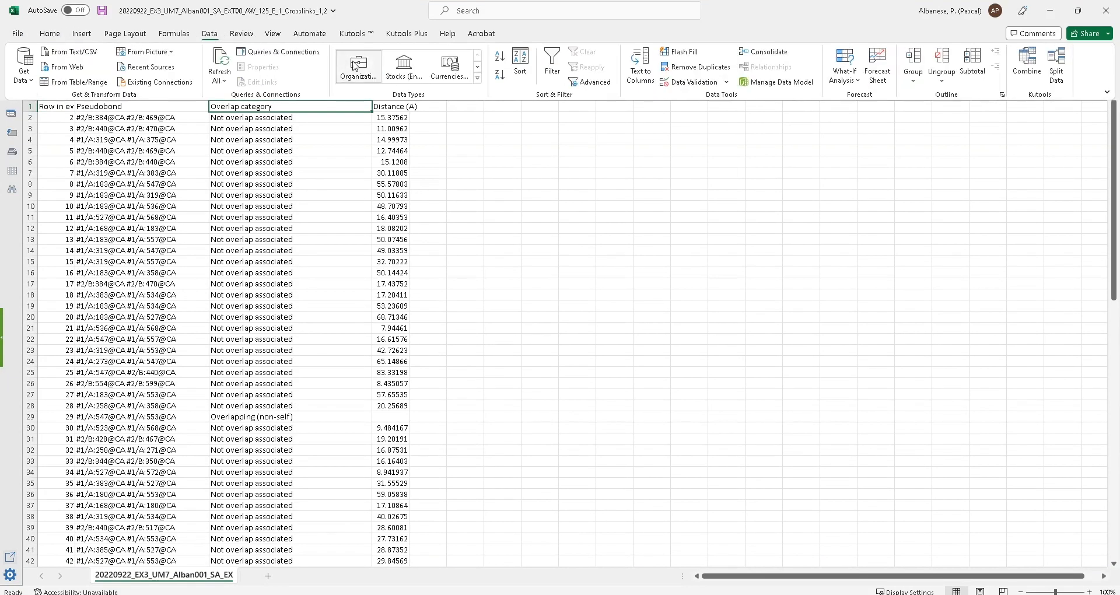
left_click(540, 63)
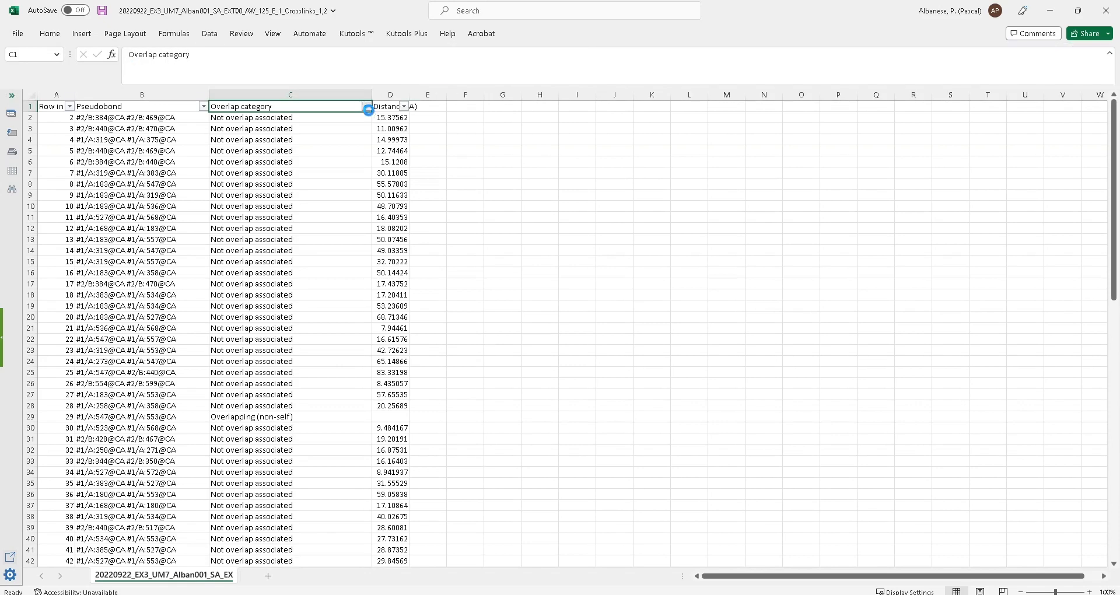
left_click(366, 106)
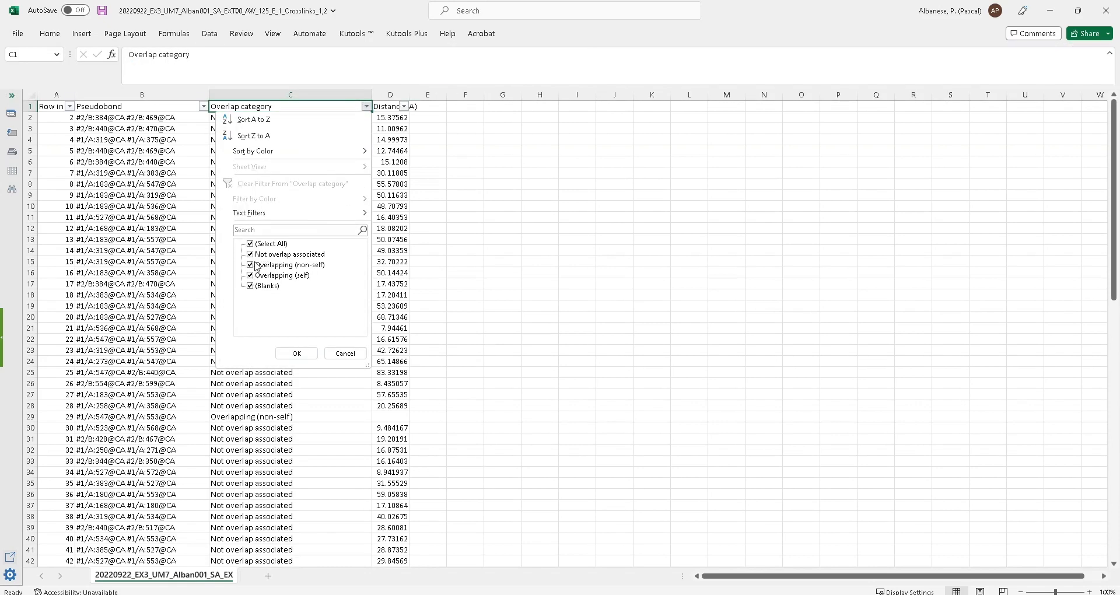
left_click(250, 245)
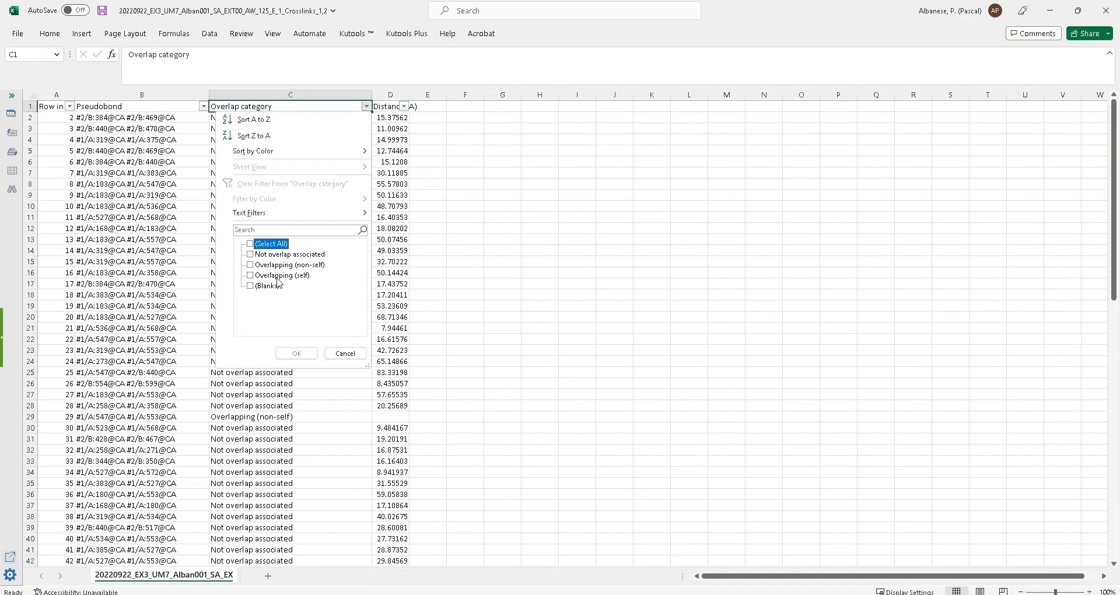
left_click(251, 266)
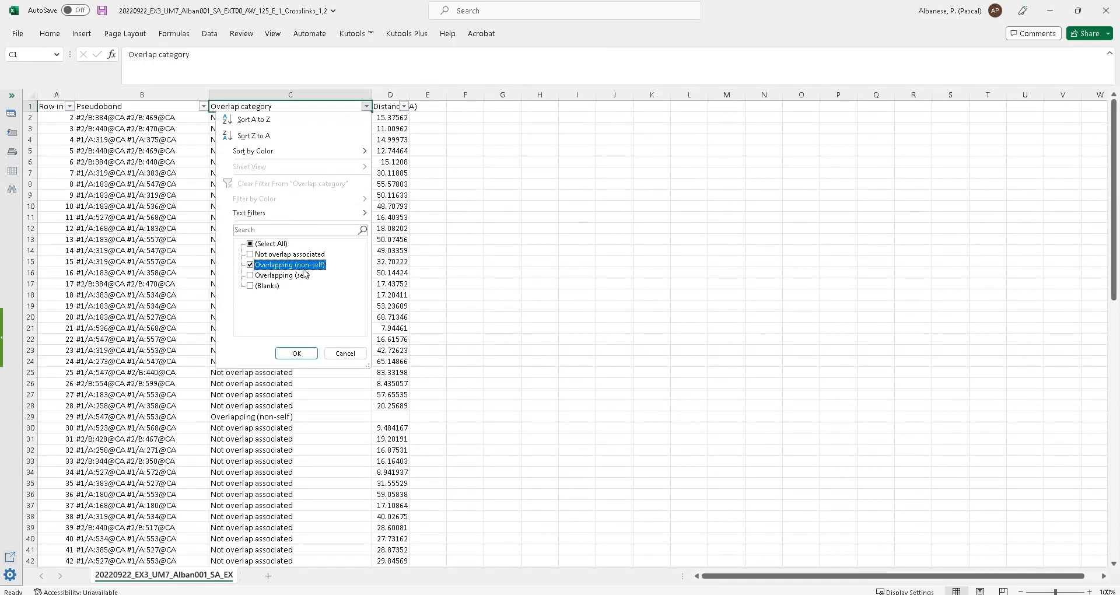
left_click(251, 276)
left_click(298, 353)
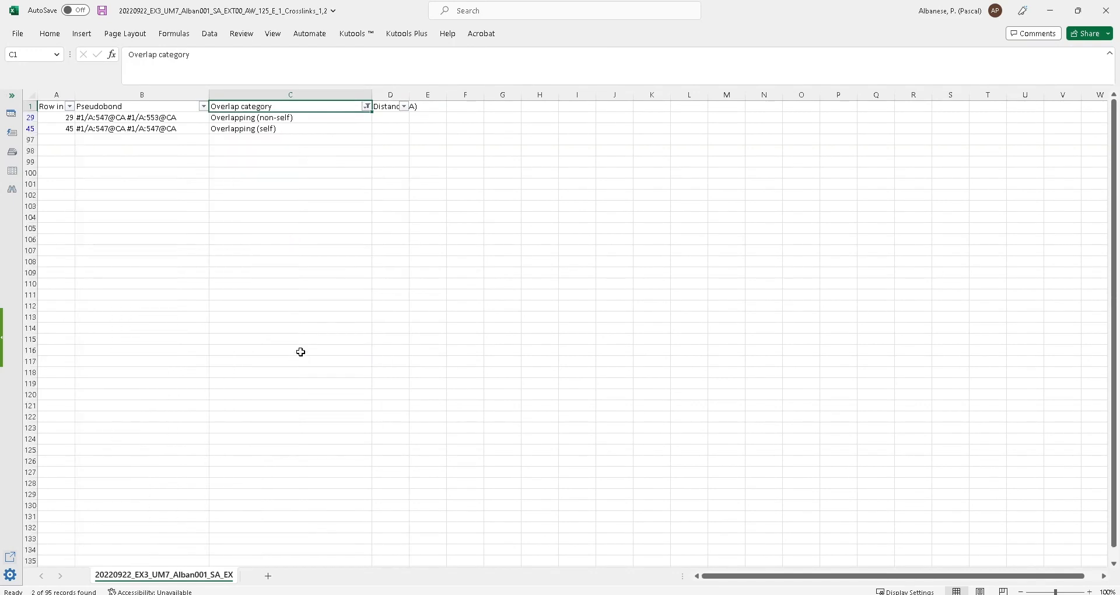
- Widen column B, inspect both overlapping crosslinks' pseudobonds, then minimize the workbook
left_click_drag(209, 95, 282, 95)
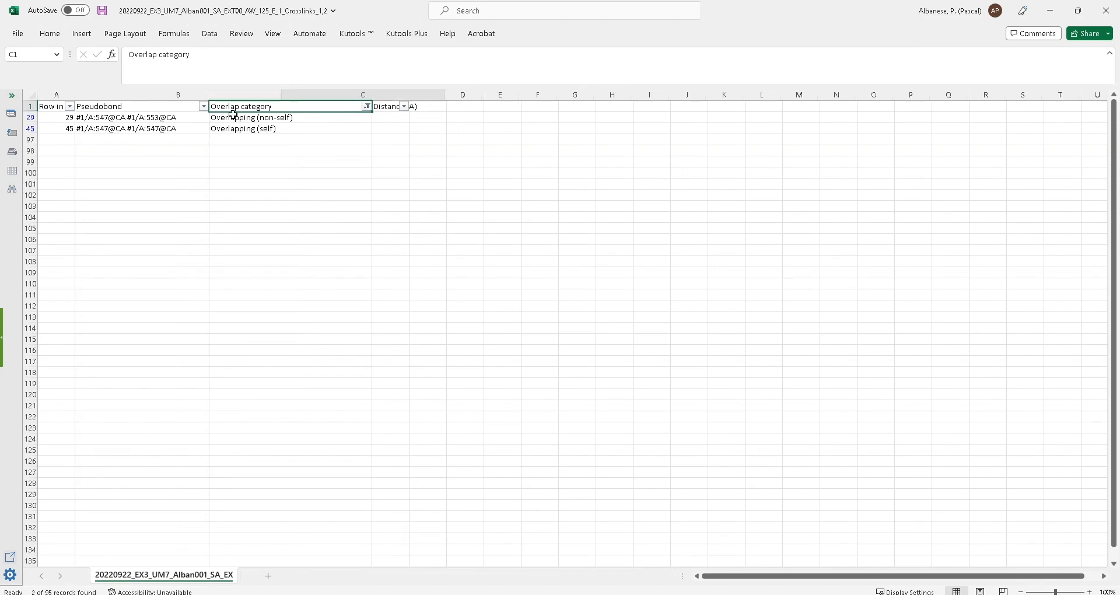
left_click(104, 130)
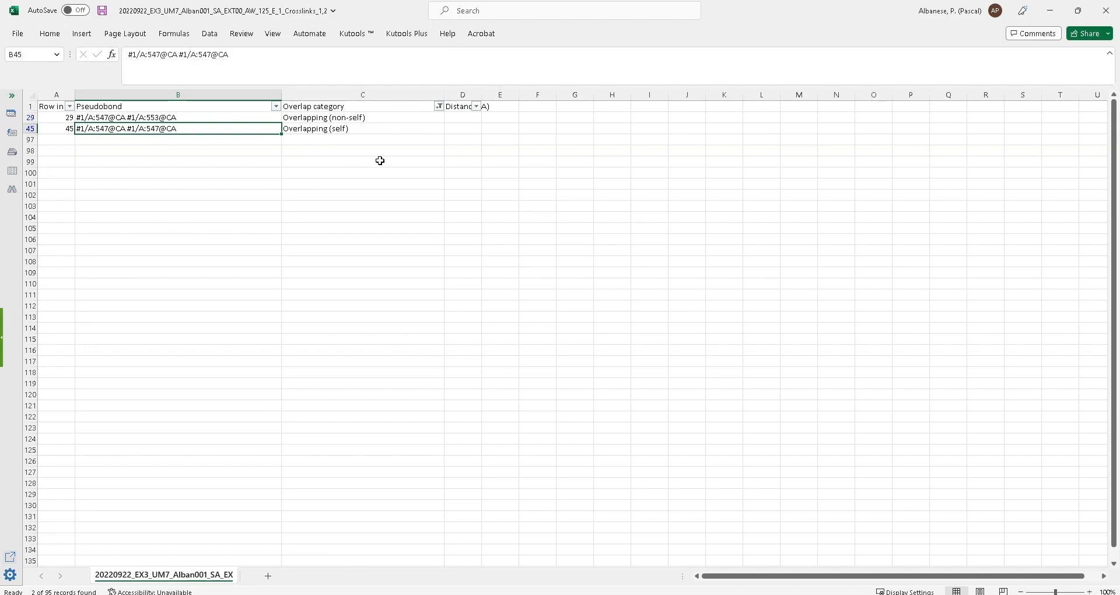
left_click(105, 119)
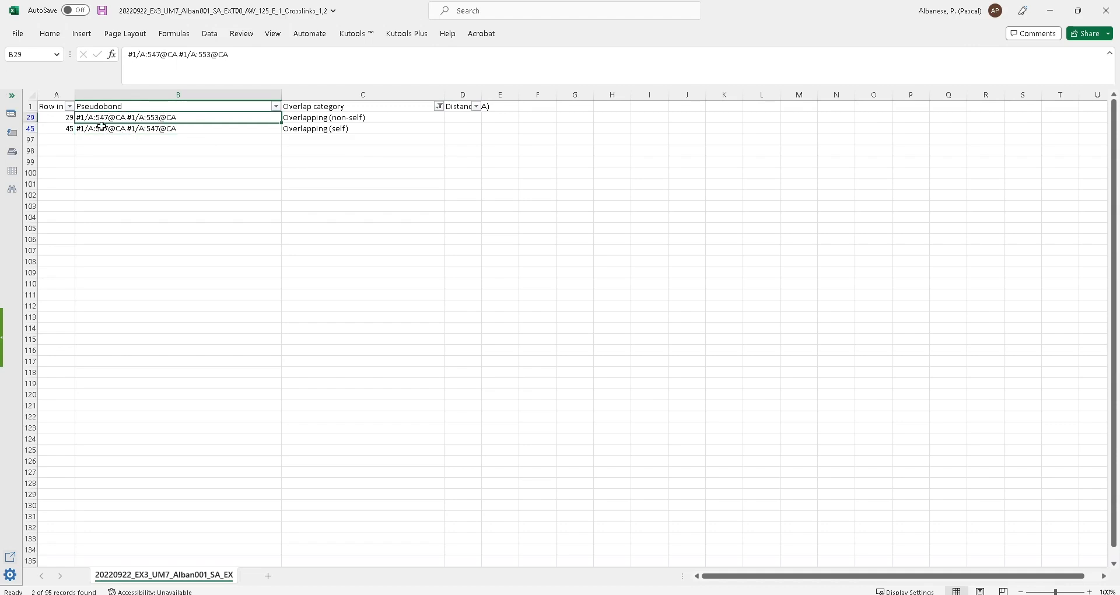
left_click(1054, 11)
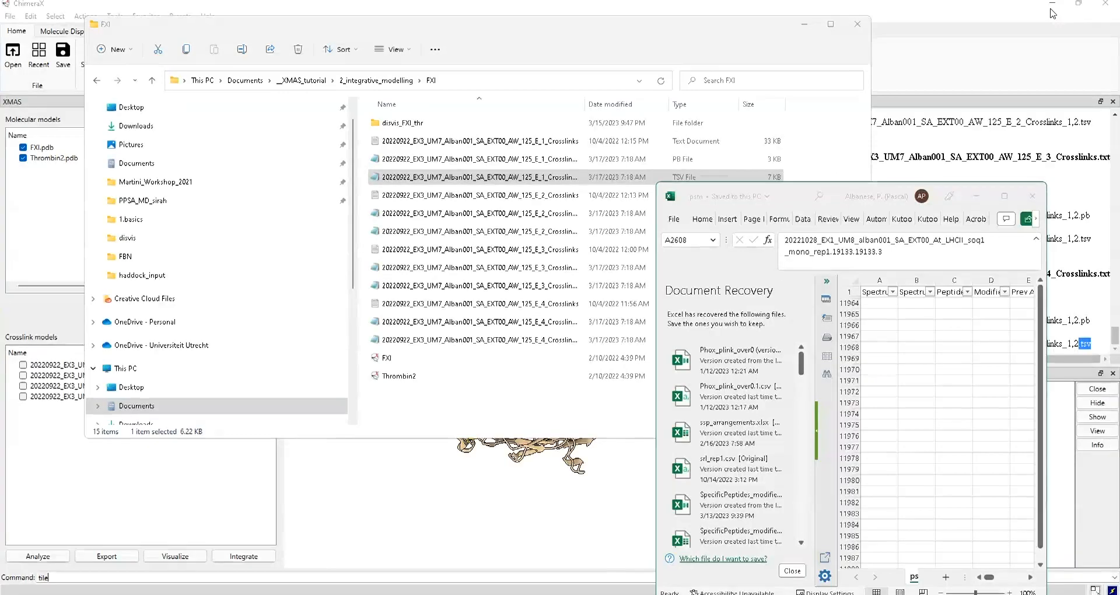
- Open the XMAS panel from Tools > Structure Analysis in ChimeraX and bring up its Integrate step chooser
left_click(941, 4)
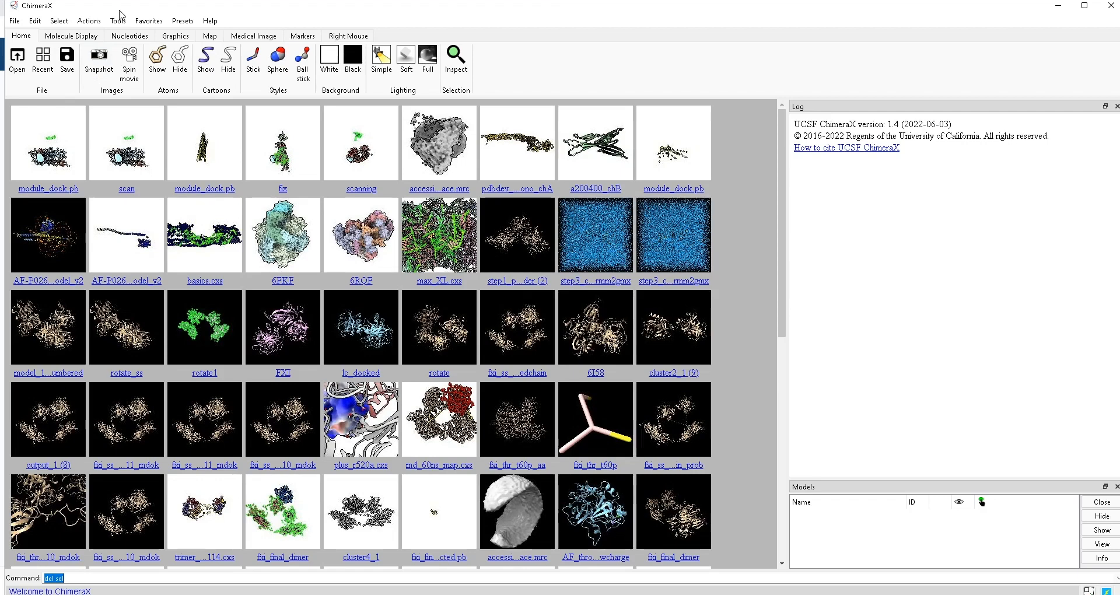
left_click(119, 20)
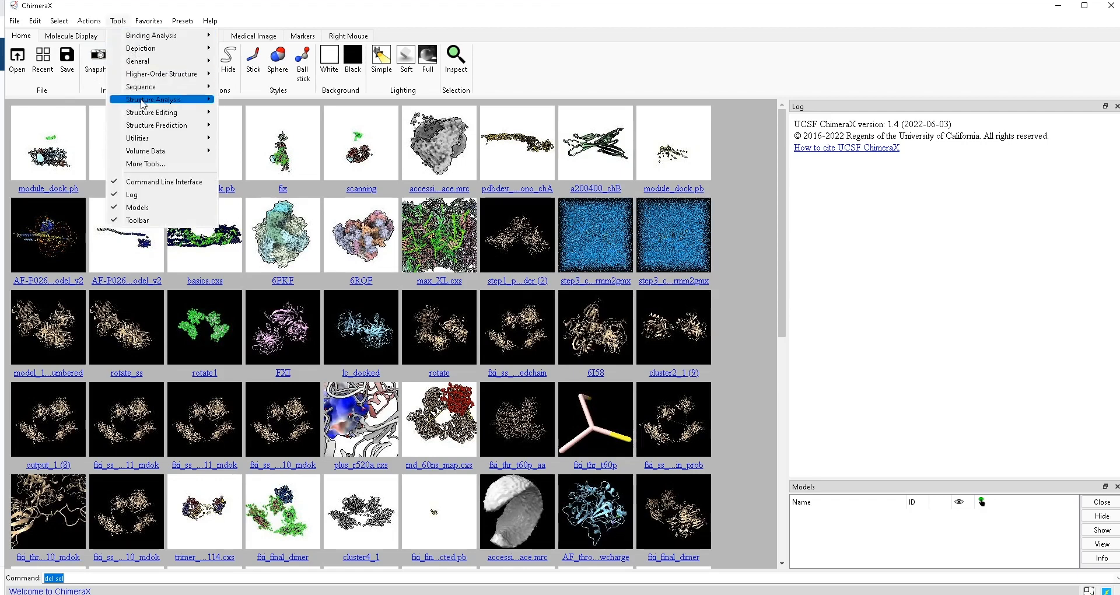
mouse_move(157, 104)
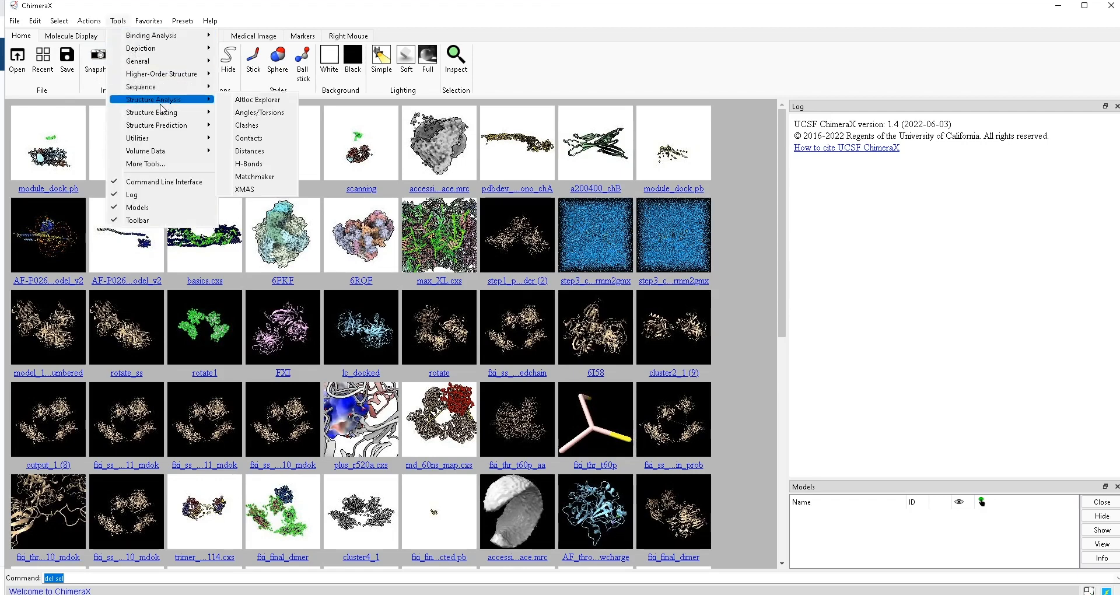
left_click(243, 189)
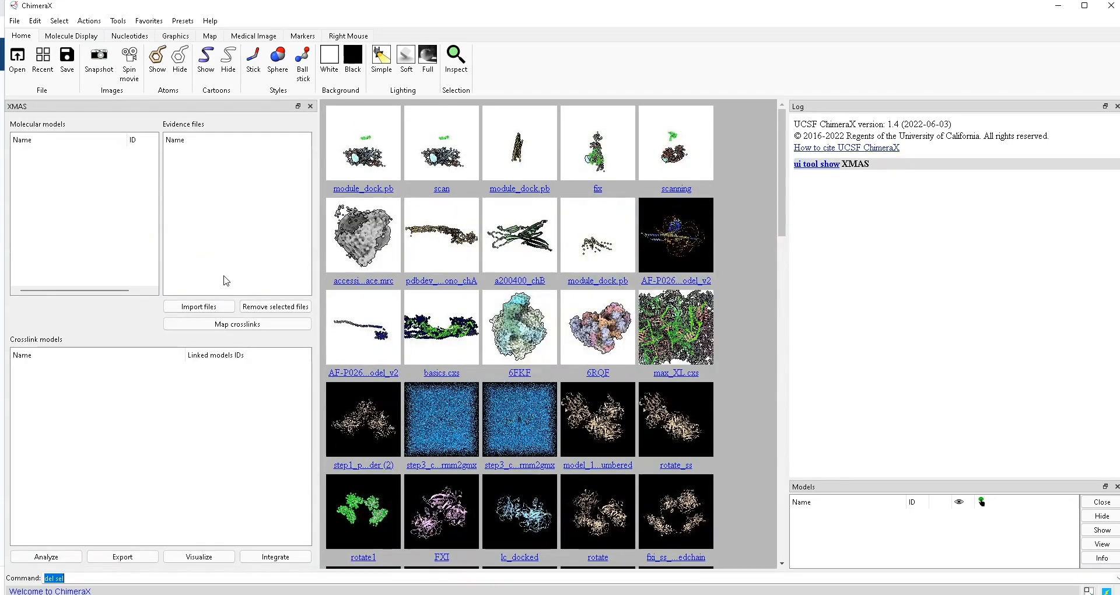
left_click(275, 557)
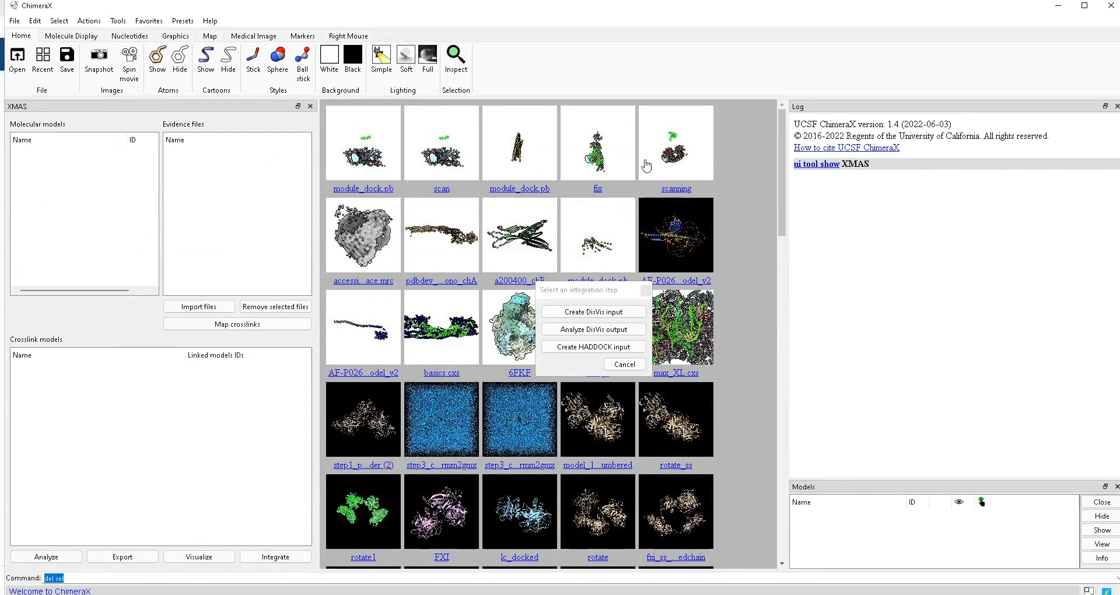
- Choose Analyze DisVis output and set its folder to 2_integrative_modelling/FXI/disvis_FXI_thr
left_click(596, 330)
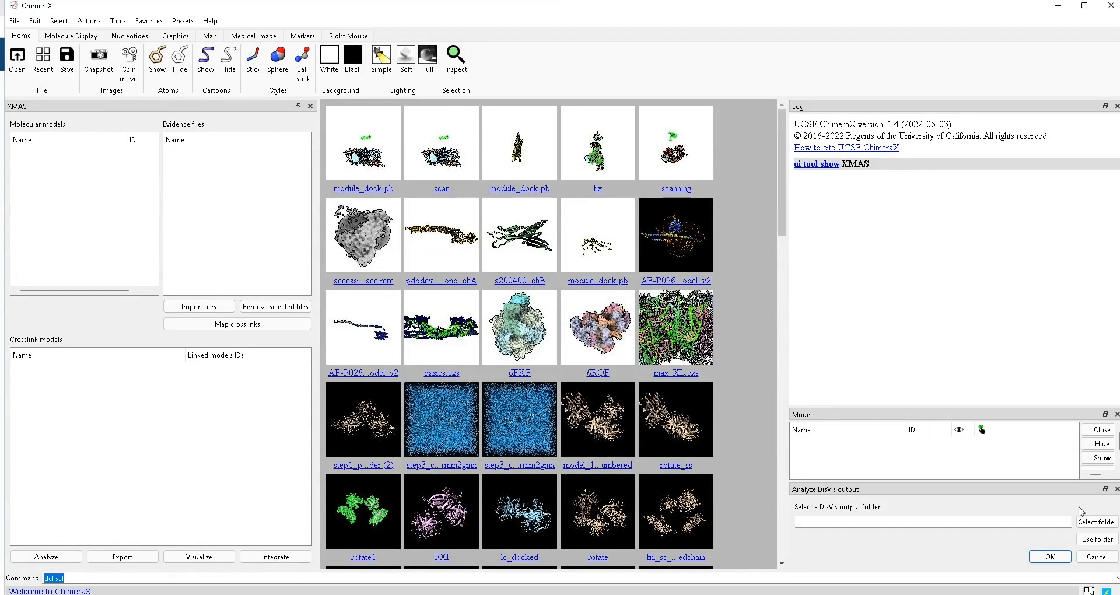
left_click(1095, 521)
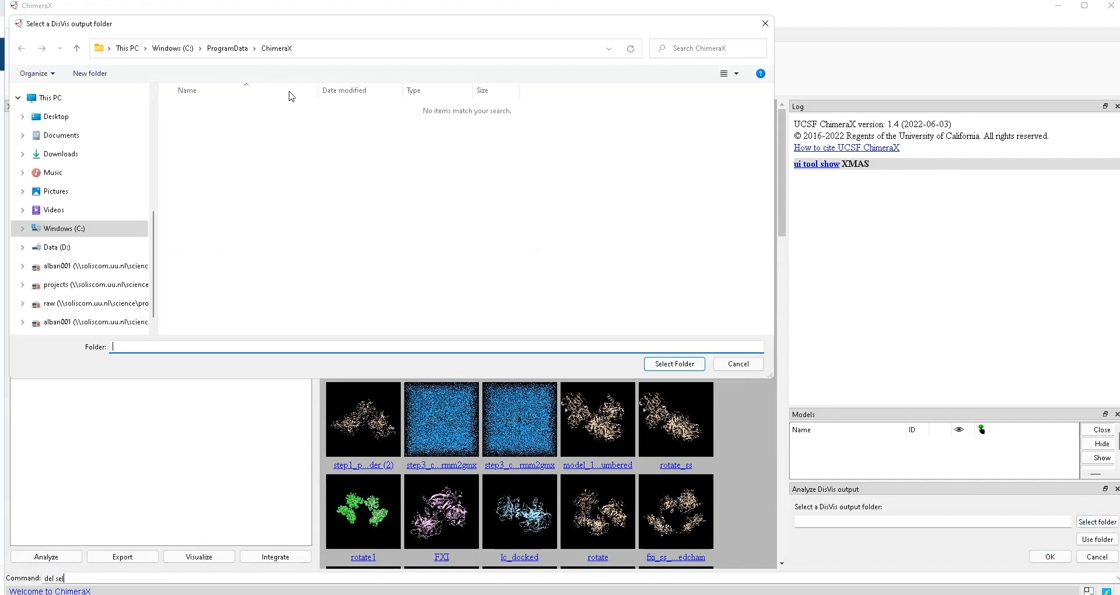
scroll(82, 175, "up", 4)
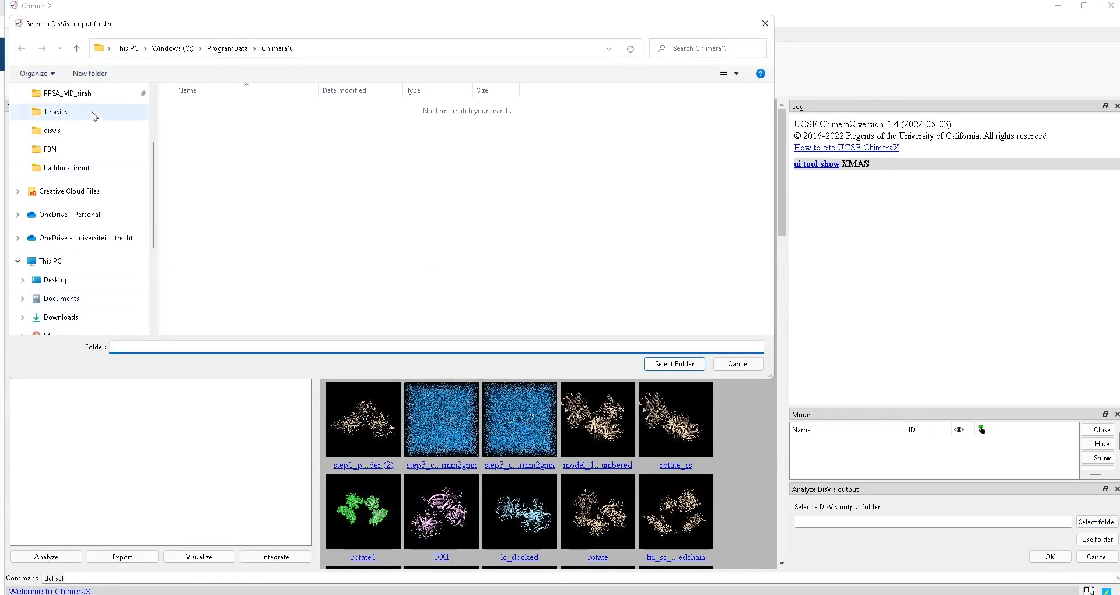
left_click(79, 117)
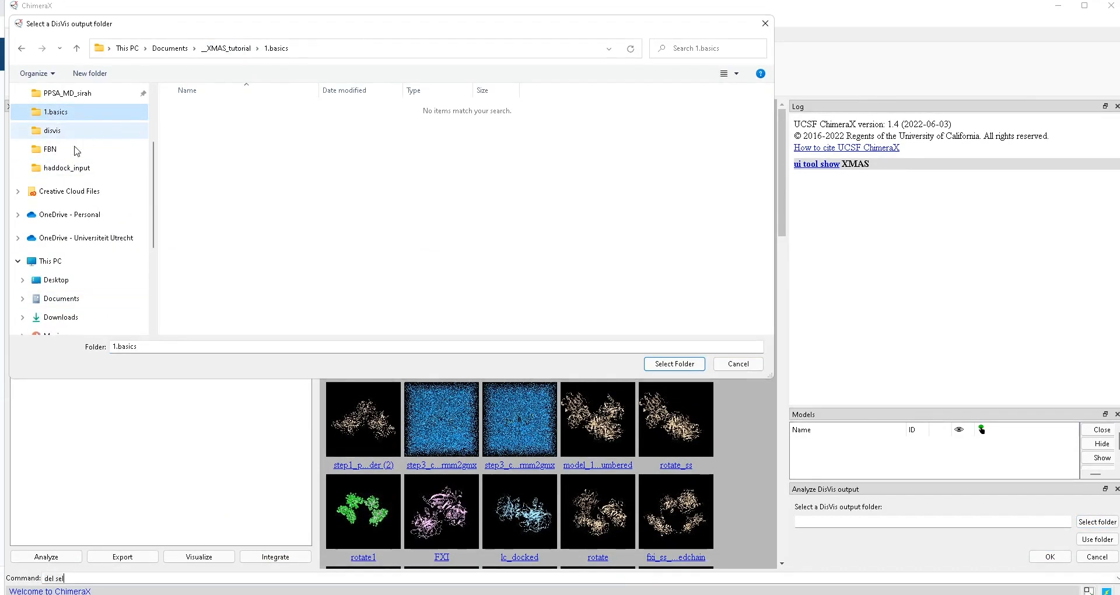
left_click(51, 149)
left_click(292, 48)
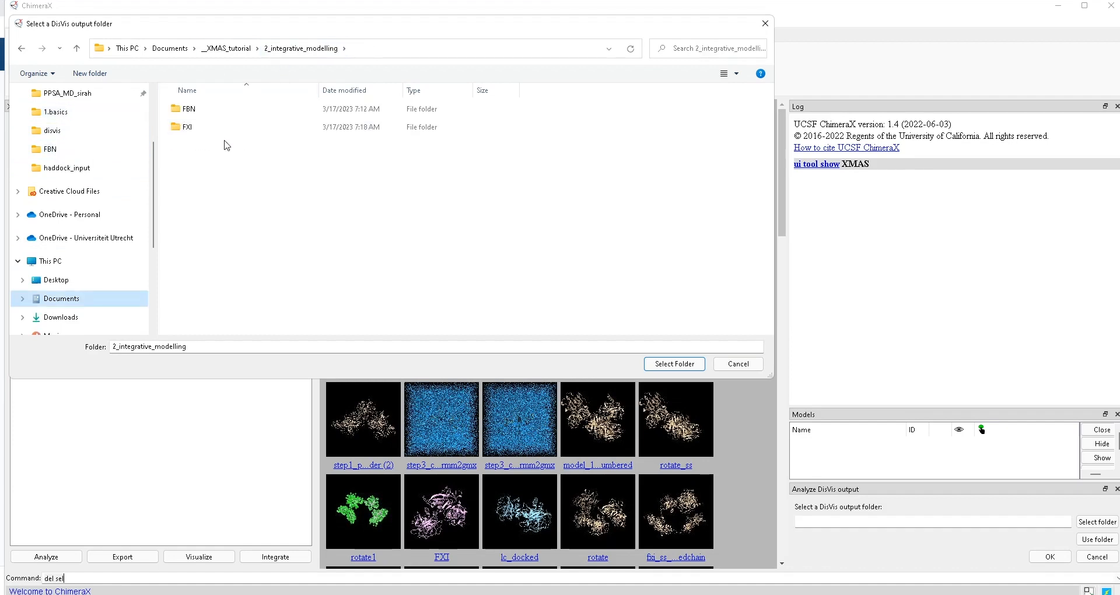
double_click(192, 128)
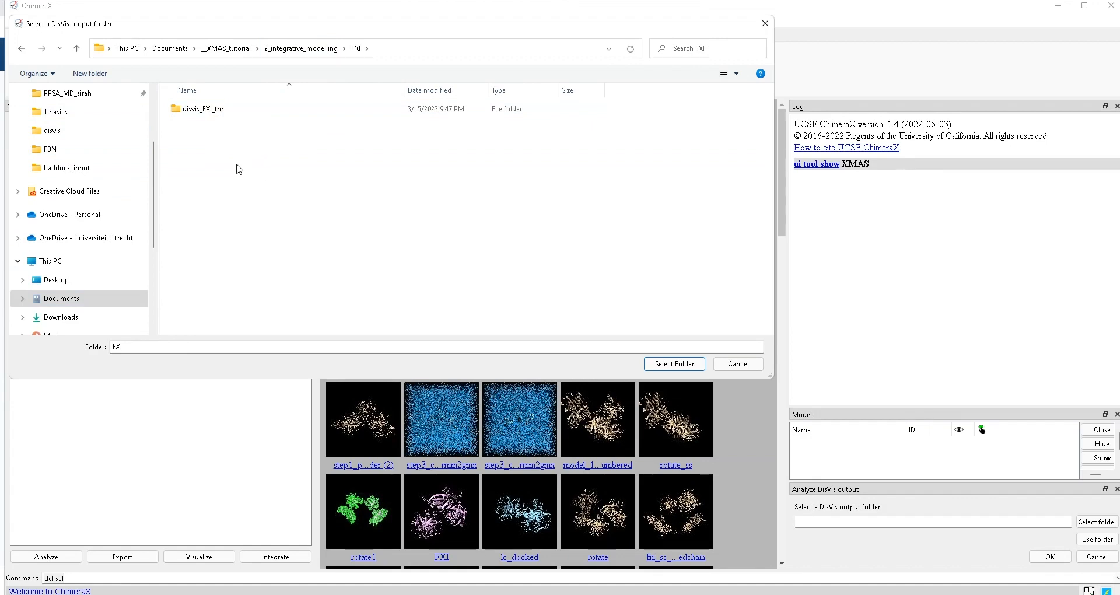
double_click(211, 111)
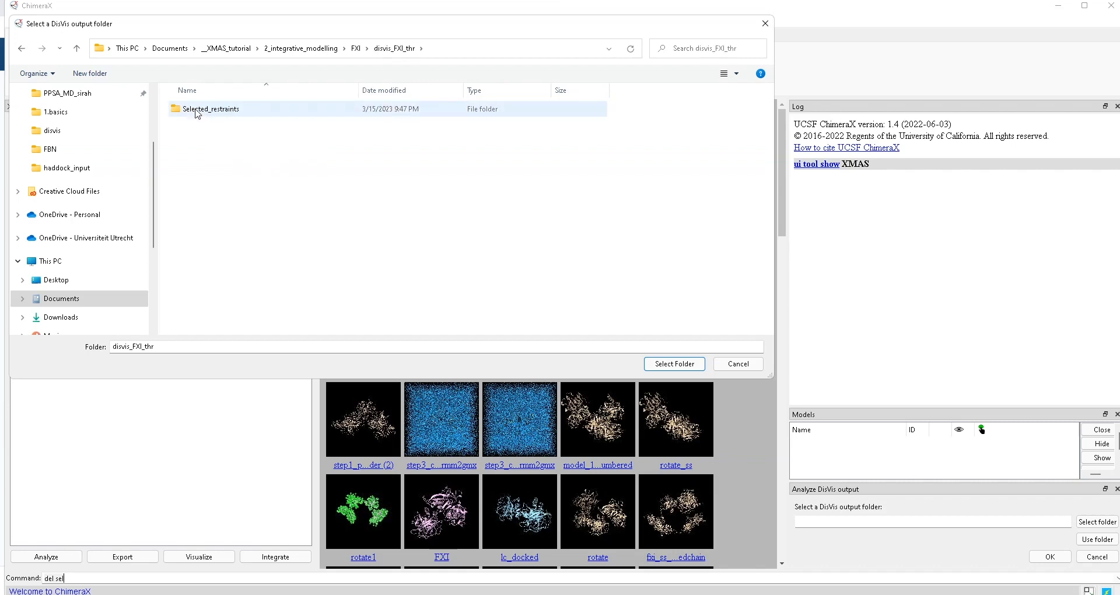
double_click(195, 111)
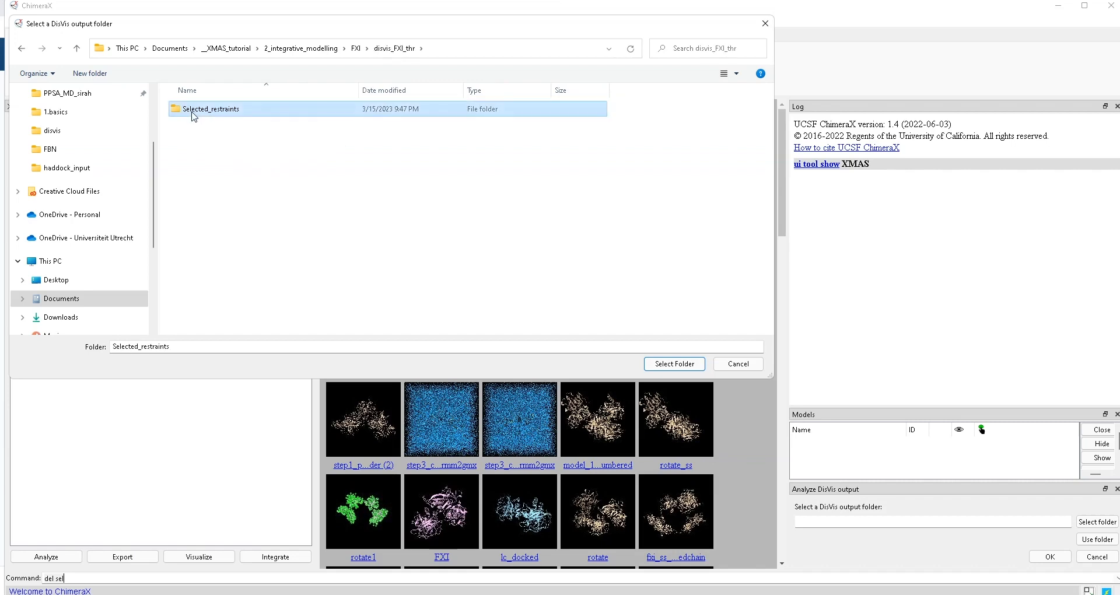
left_click(403, 47)
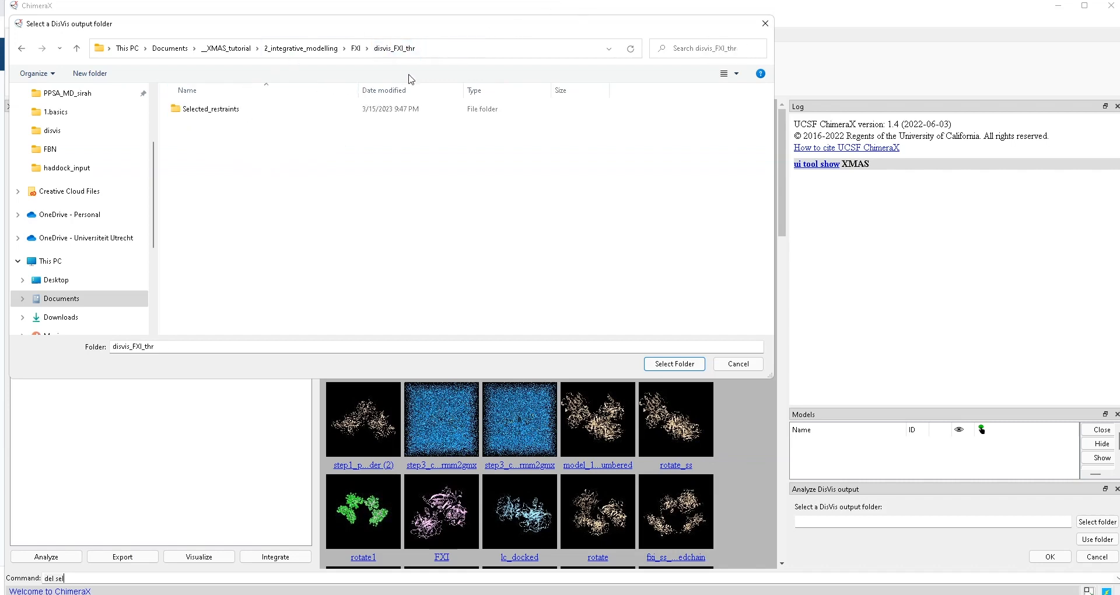
left_click(675, 364)
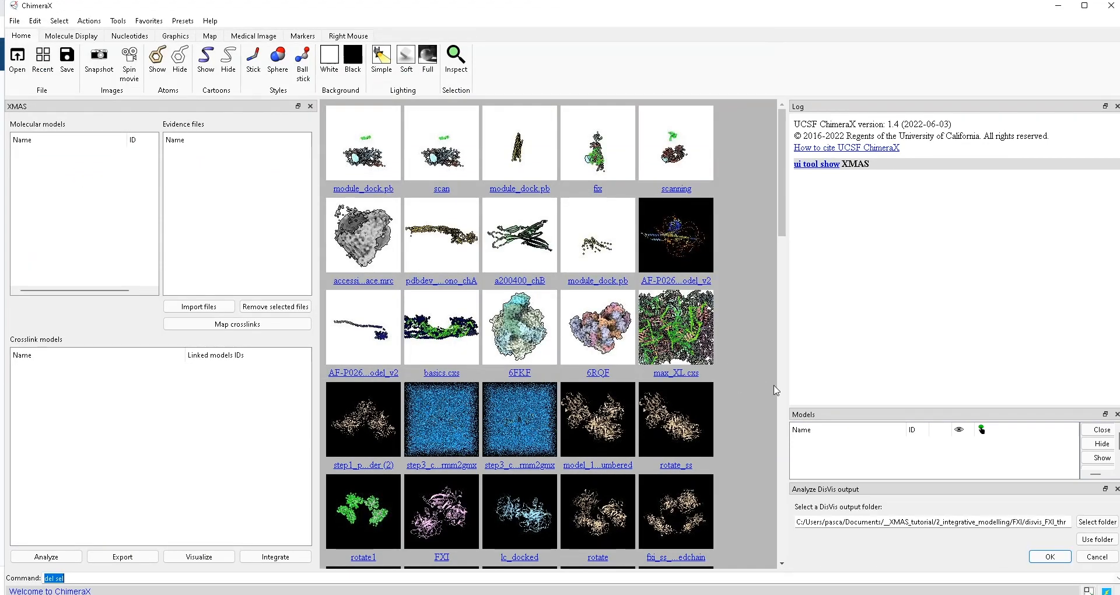
- Load the DisVis results, then apply soft lighting and a white background
left_click(1089, 539)
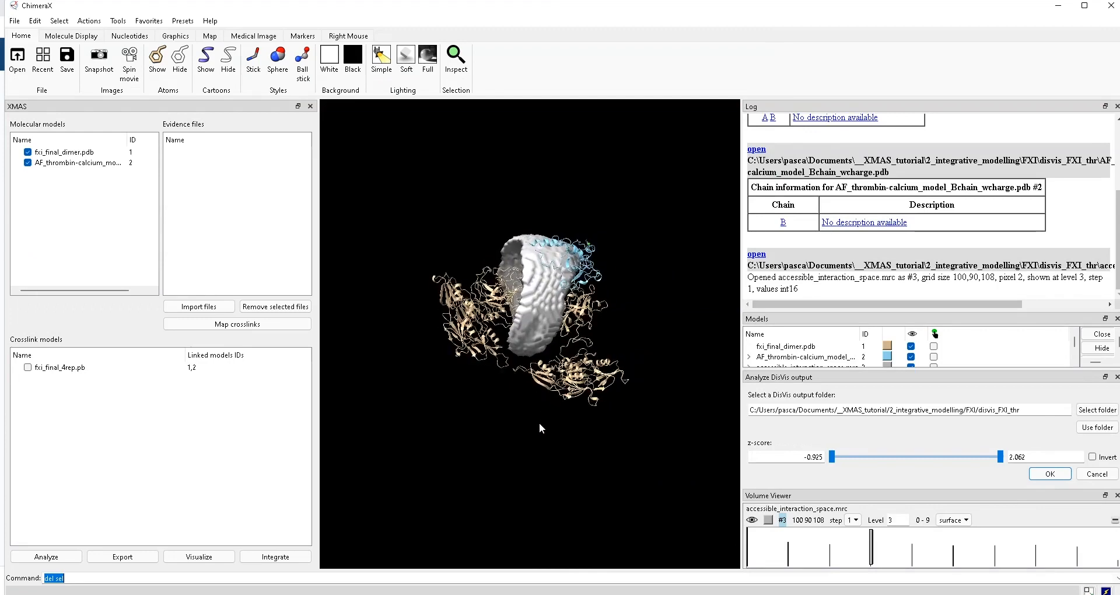
left_click(406, 59)
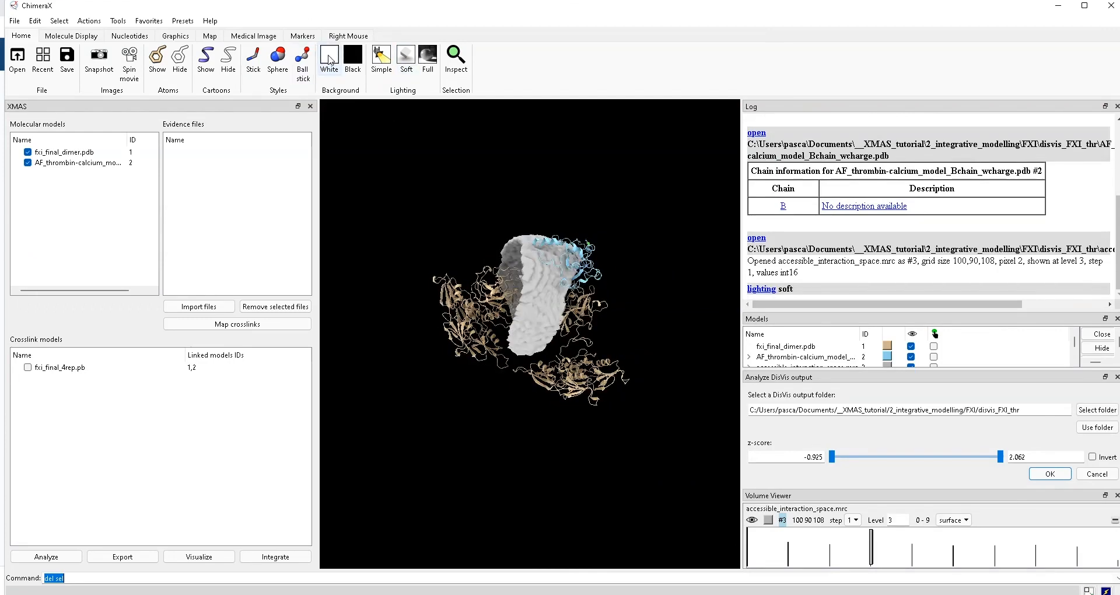
left_click(329, 57)
scroll(514, 280, "up", 5)
scroll(525, 299, "up", 1)
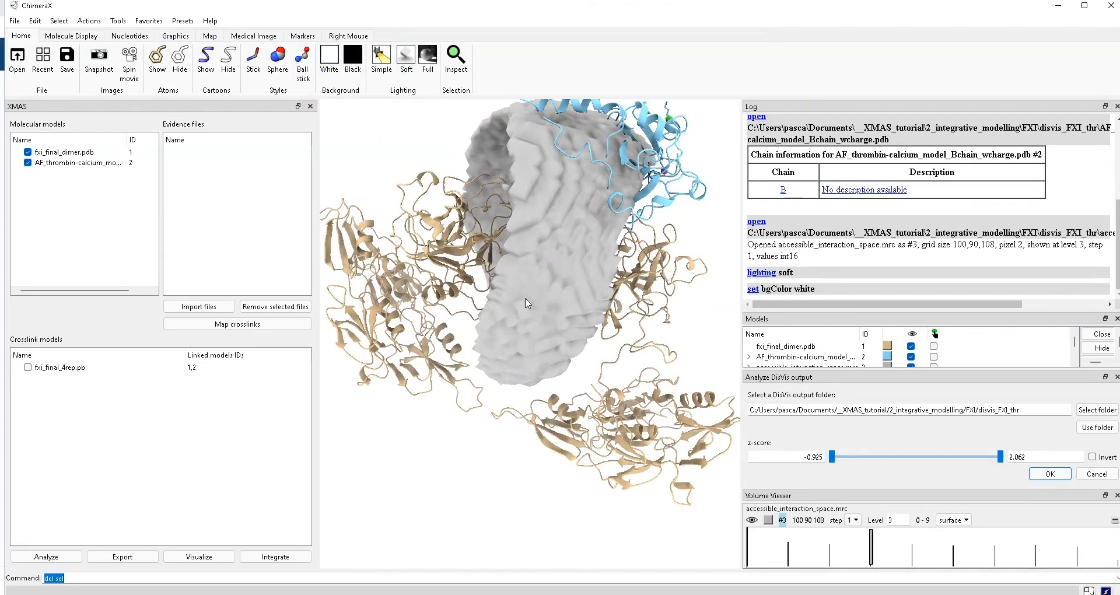
scroll(526, 299, "down", 4)
left_click_drag(561, 311, 482, 265)
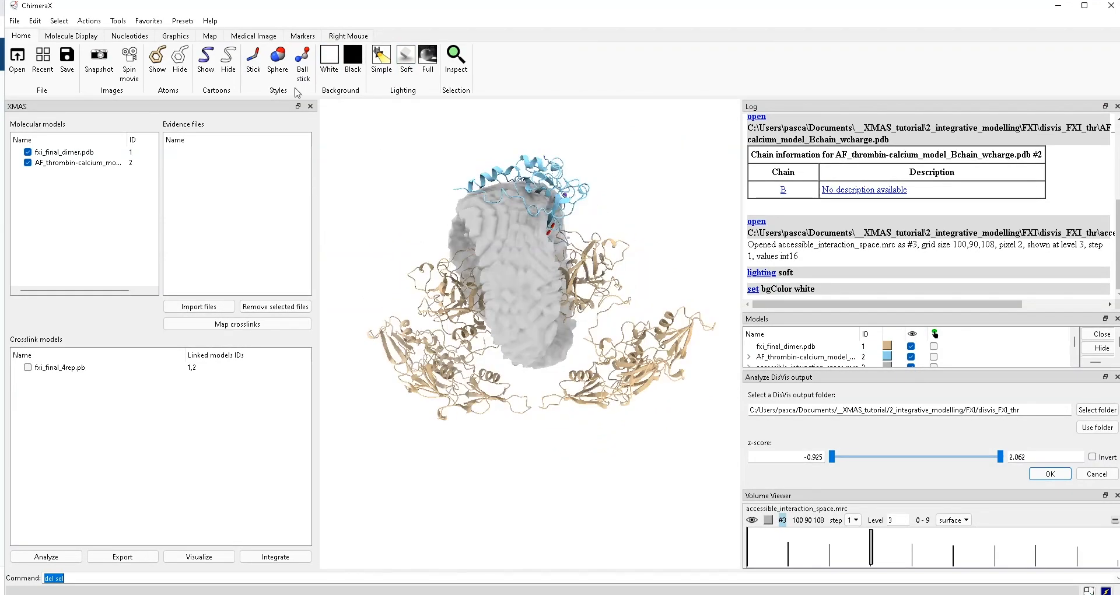
- Turn on silhouettes, enlarge the Models panel to list all four models, and hide map #3
left_click(175, 36)
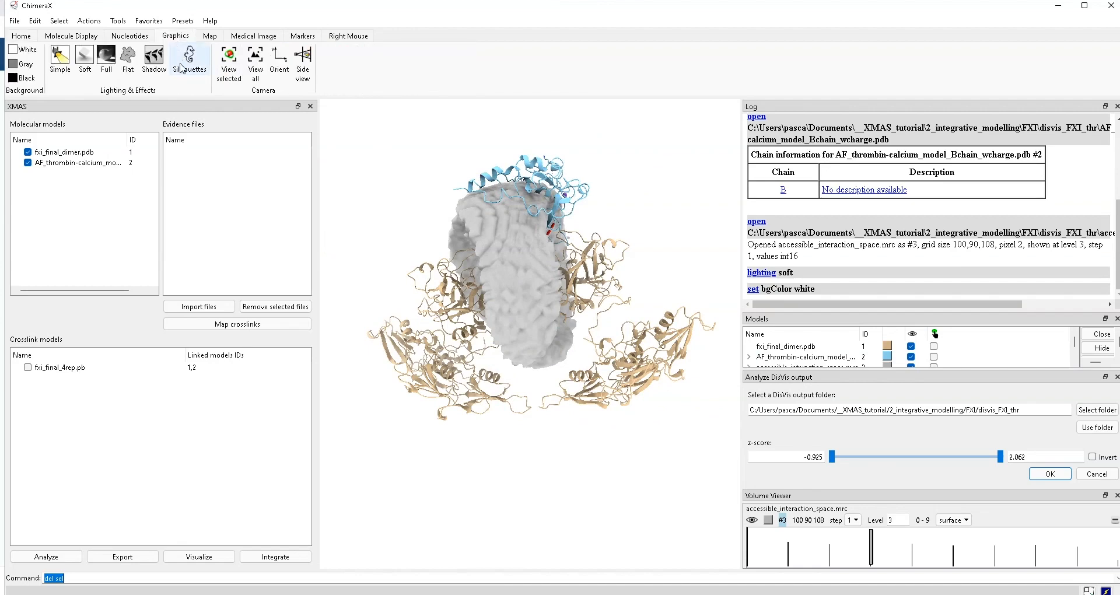
left_click(190, 58)
scroll(523, 311, "up", 2)
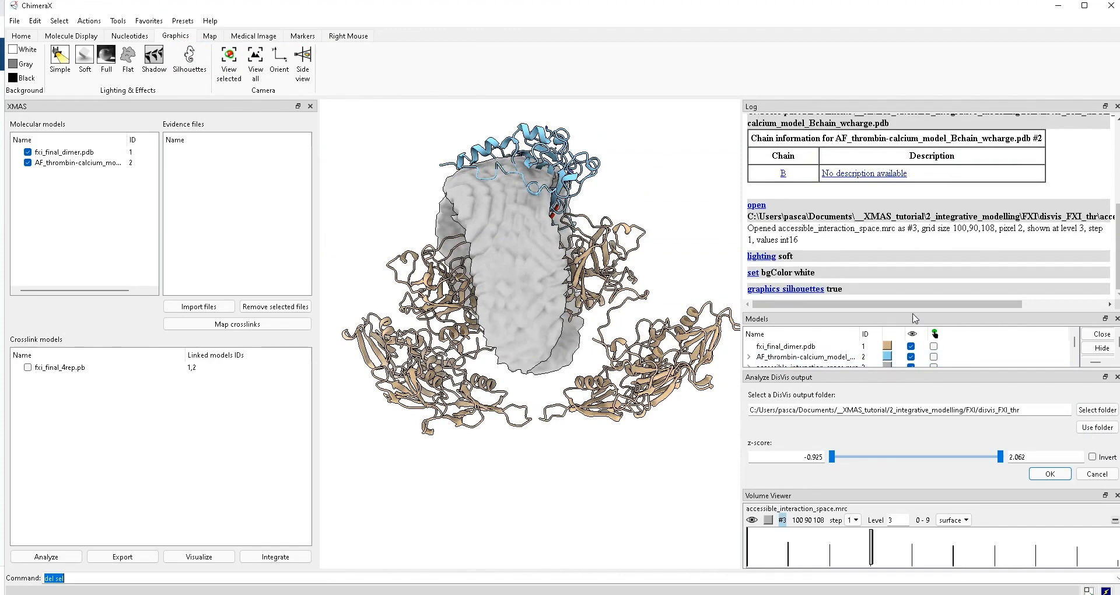
left_click_drag(913, 311, 913, 251)
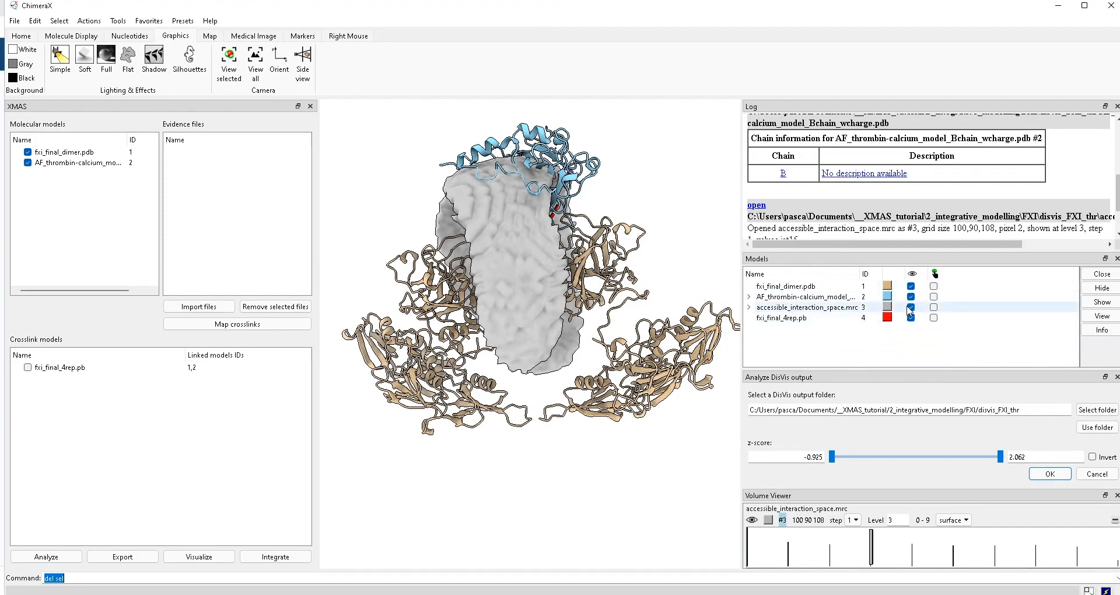
left_click(911, 307)
left_click(911, 308)
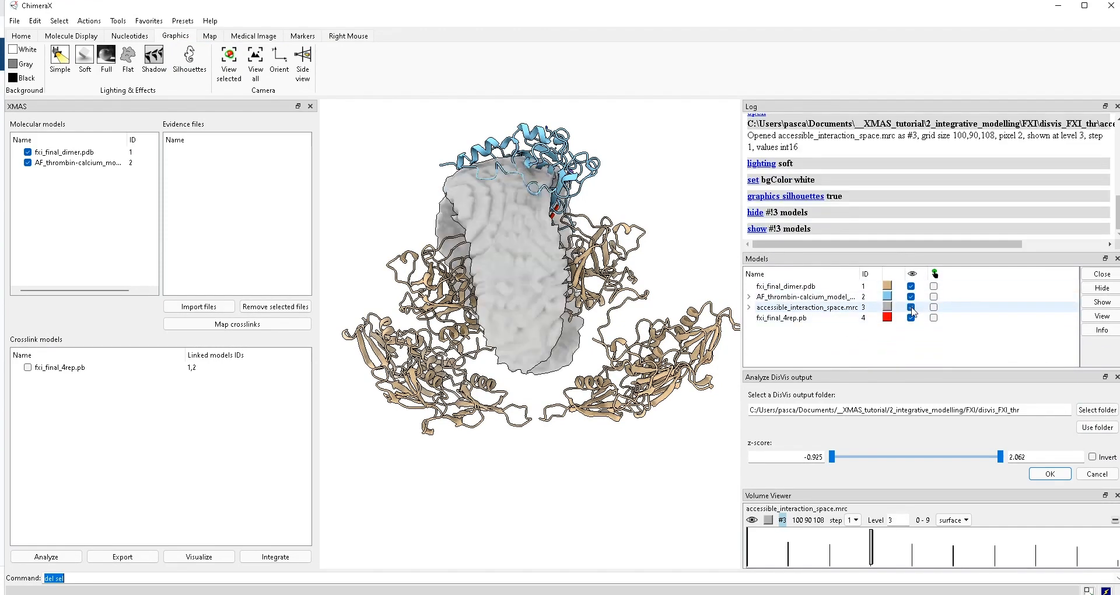
left_click(912, 307)
- Select thrombin residue #2/B:353, set the right mouse to Move model, and drag thrombin against the FXI dimer
left_click_drag(439, 322, 529, 250)
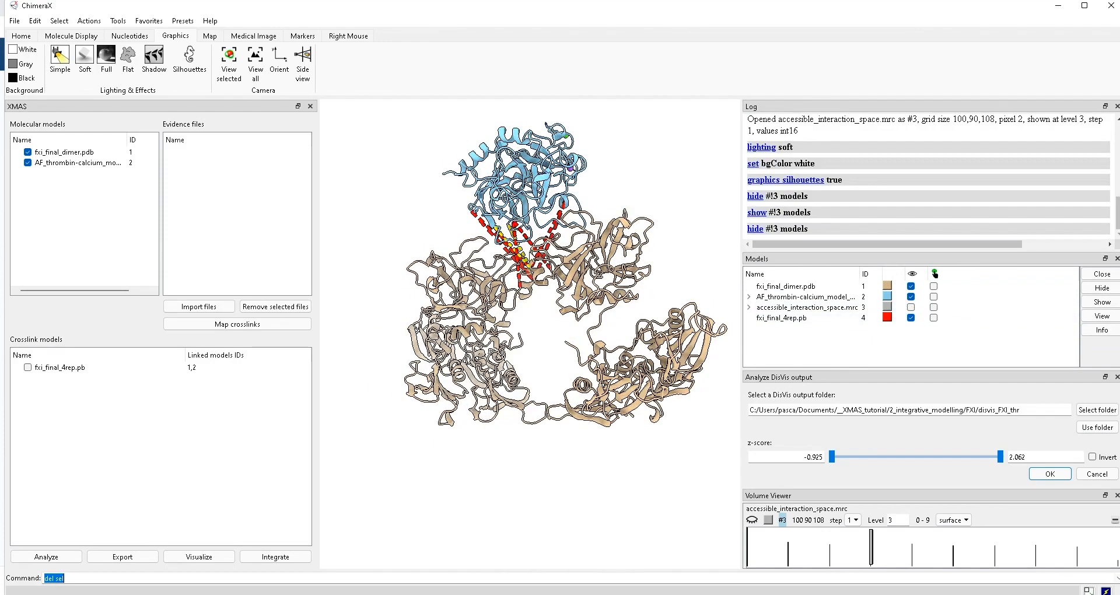
left_click(542, 181, "ctrl")
left_click_drag(543, 181, 450, 169)
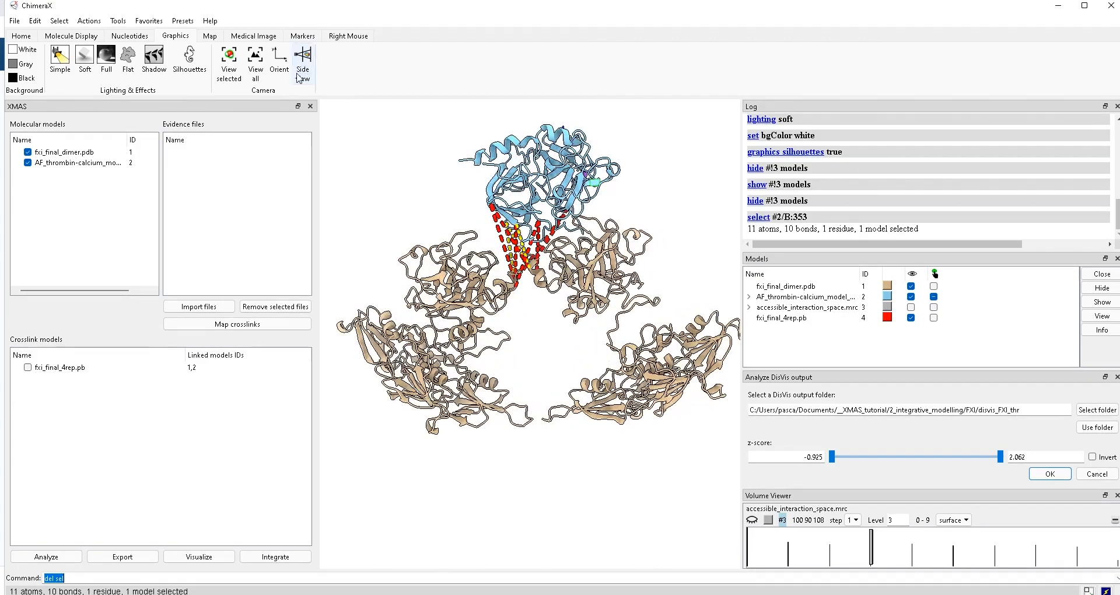
left_click(344, 36)
left_click(129, 62)
mouse_move(538, 182)
right_mouse_down()
mouse_move(525, 195)
mouse_move(533, 207)
mouse_move(530, 190)
right_mouse_up()
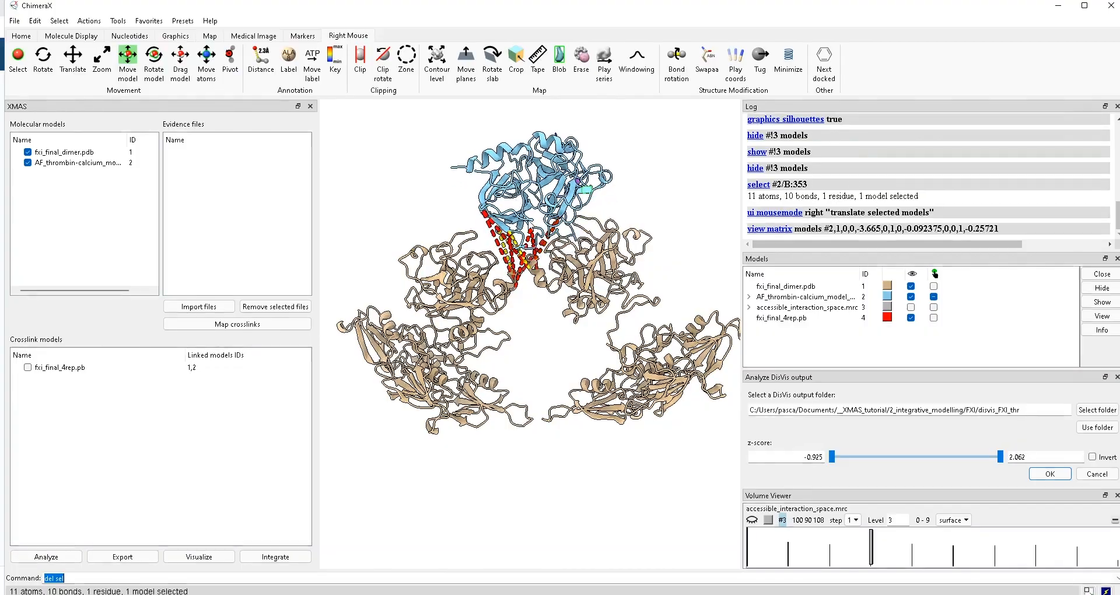
left_click_drag(530, 198, 339, 269)
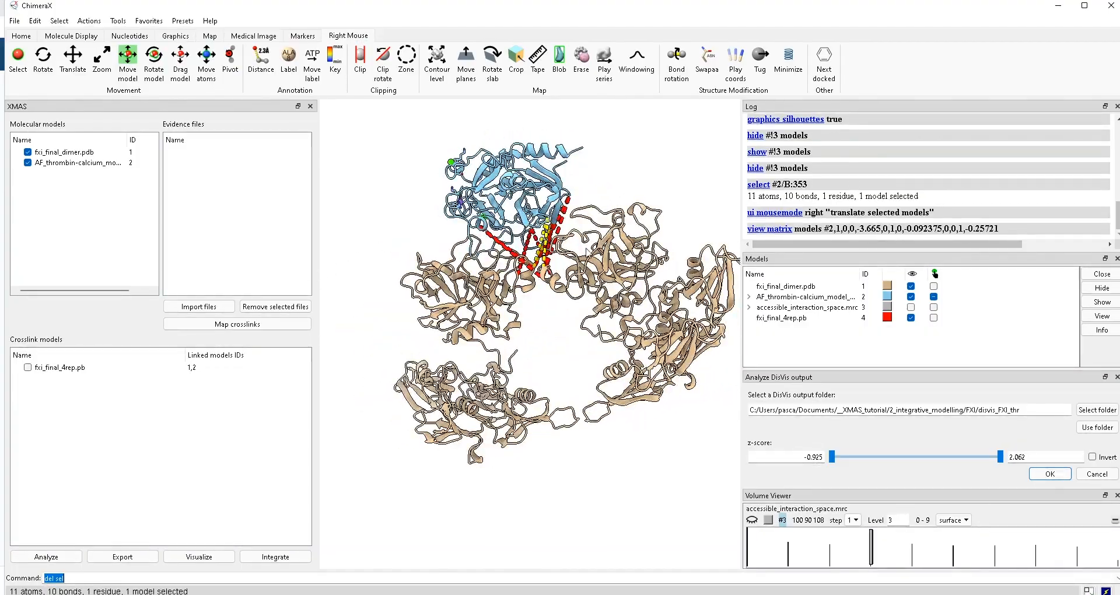
left_click_drag(587, 252, 689, 245)
left_click_drag(455, 257, 665, 251)
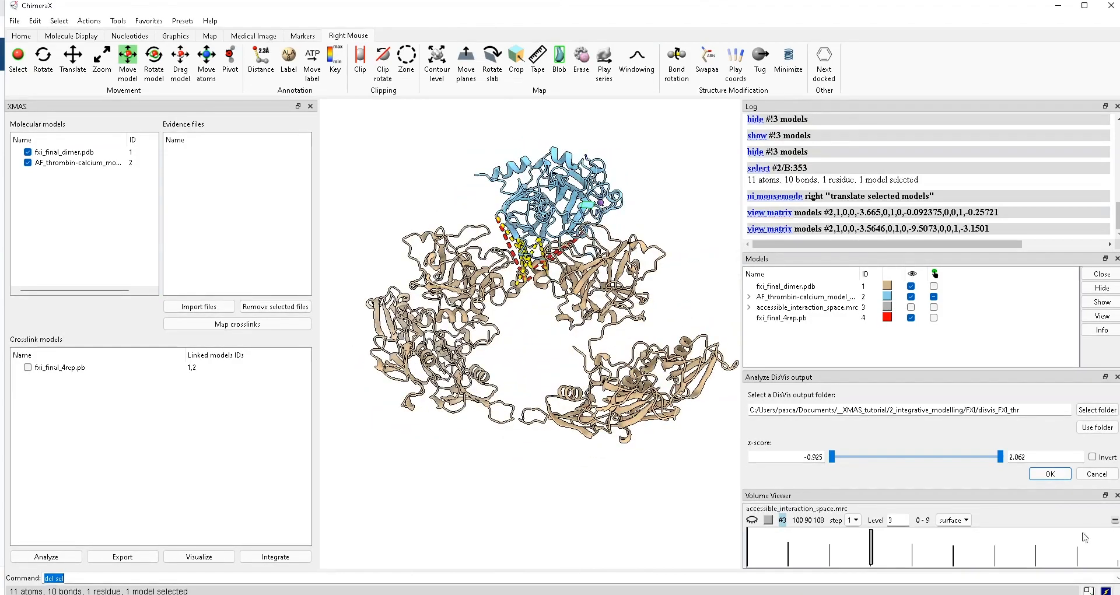
- Show the interaction-space map #3 again and set its contour level to about 7.06
left_click(911, 307)
left_click_drag(571, 327, 458, 343)
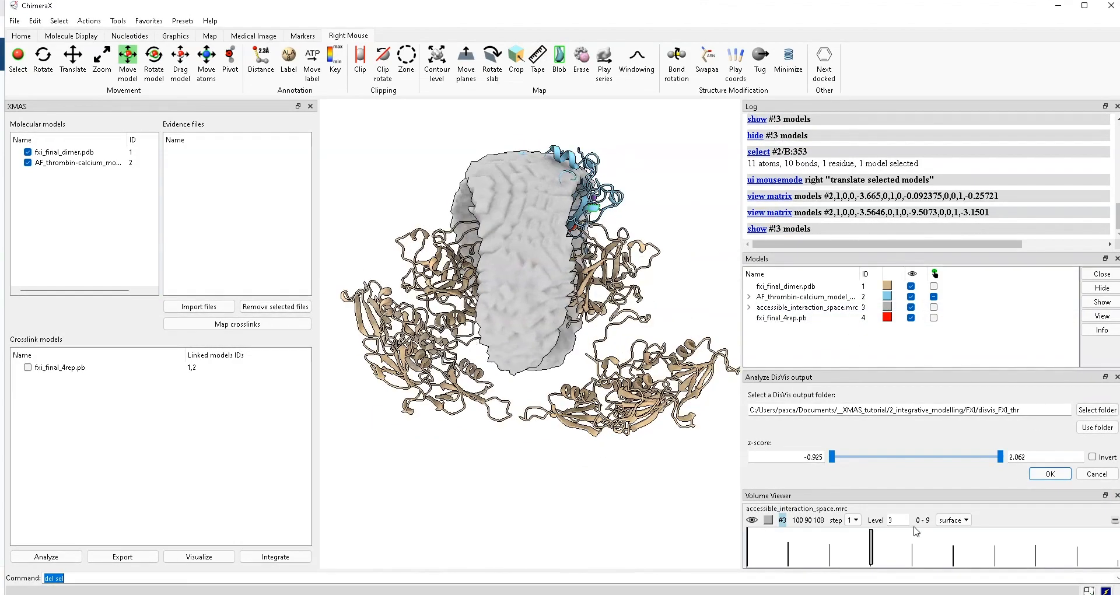
left_click_drag(873, 553, 1016, 553)
left_click_drag(601, 350, 494, 352)
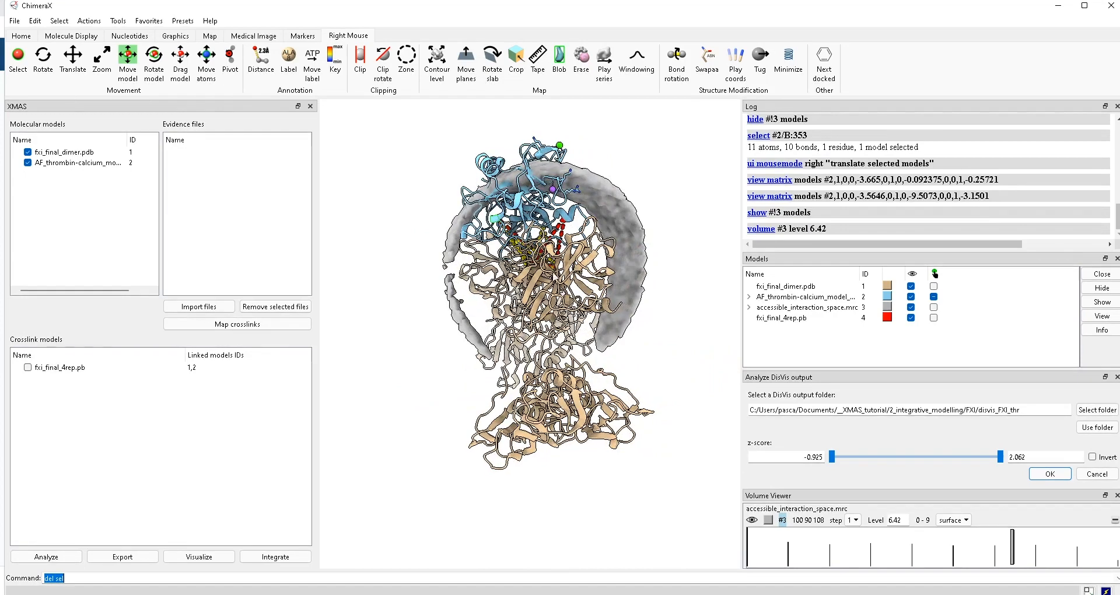
left_click_drag(628, 269, 594, 217)
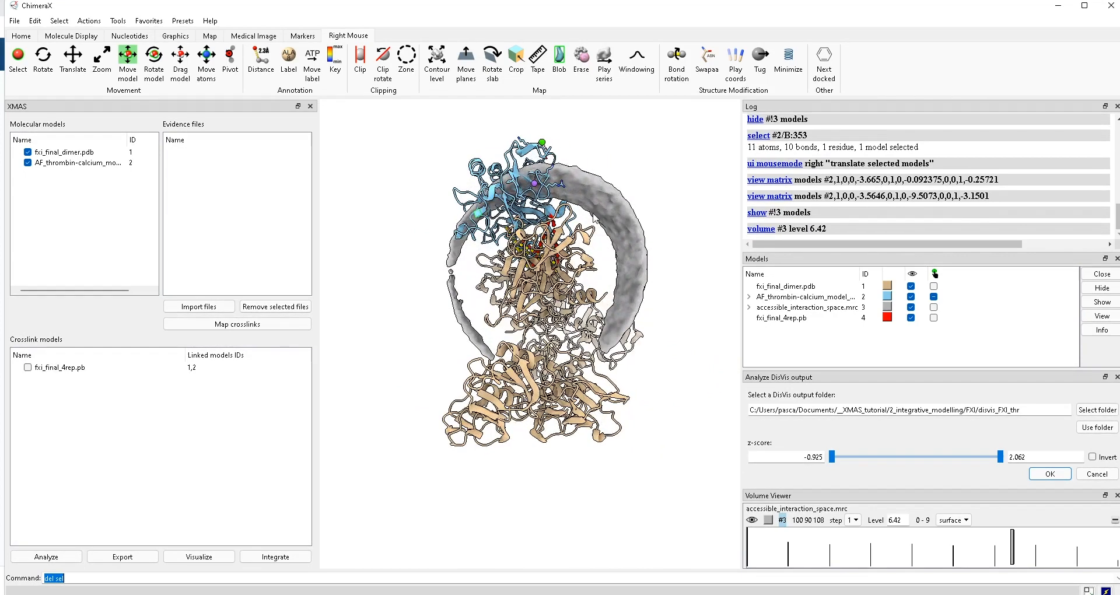
left_click_drag(1015, 549, 1039, 532)
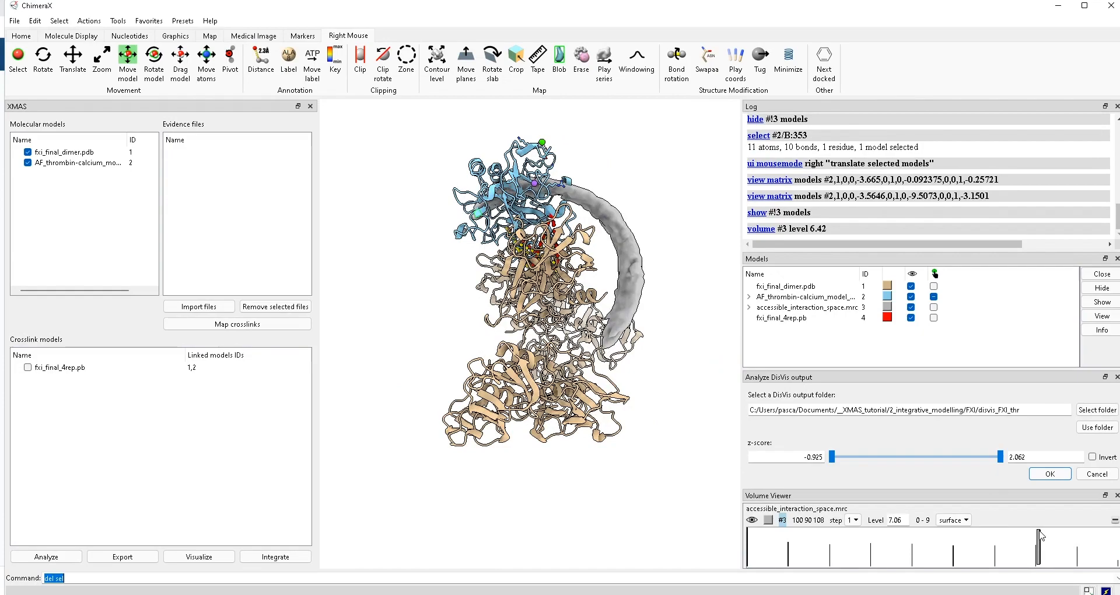
mouse_move(543, 344)
left_mouse_down()
mouse_move(636, 350)
mouse_move(496, 359)
mouse_move(516, 360)
left_mouse_up()
- Select thrombin residue #2/B:536 and move the thrombin model into the map region on FXI
left_click(494, 174, "ctrl")
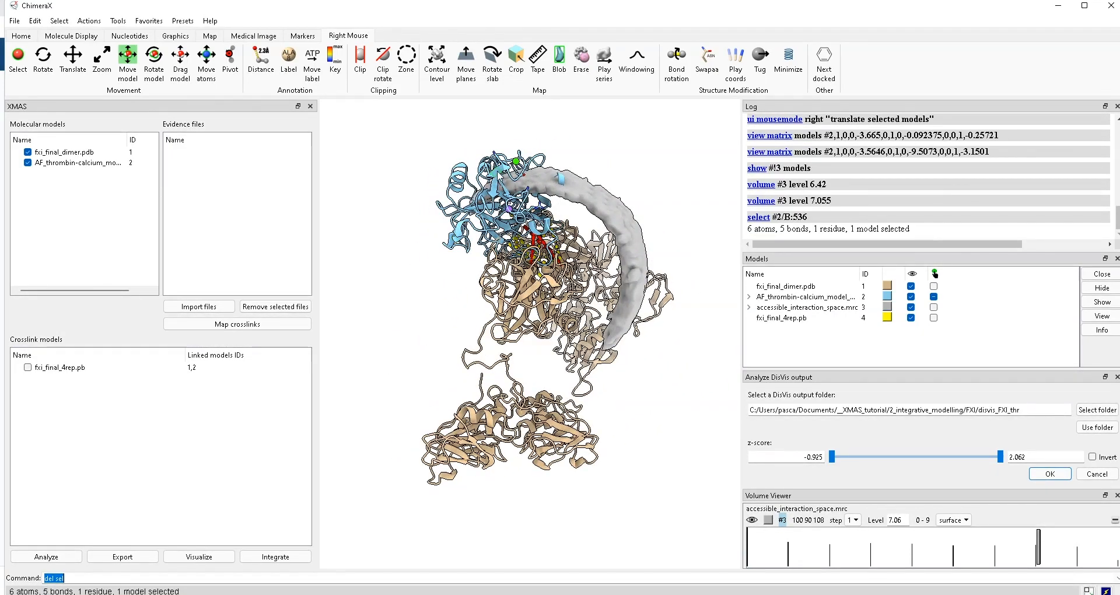
right_click_drag(499, 174, 530, 175)
left_click_drag(524, 270, 579, 221)
right_click_drag(562, 200, 534, 201)
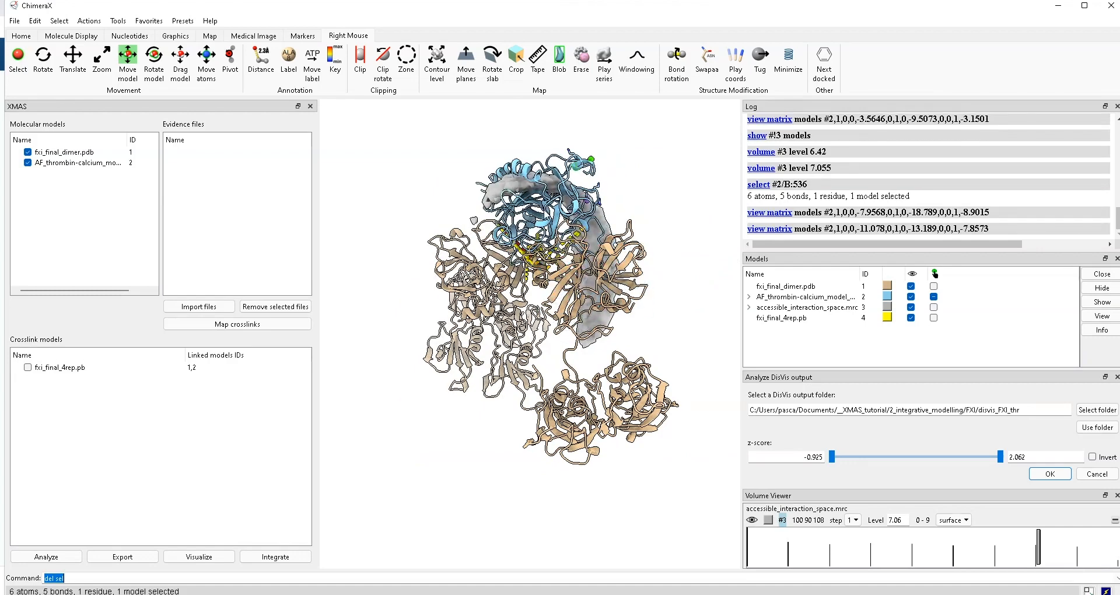
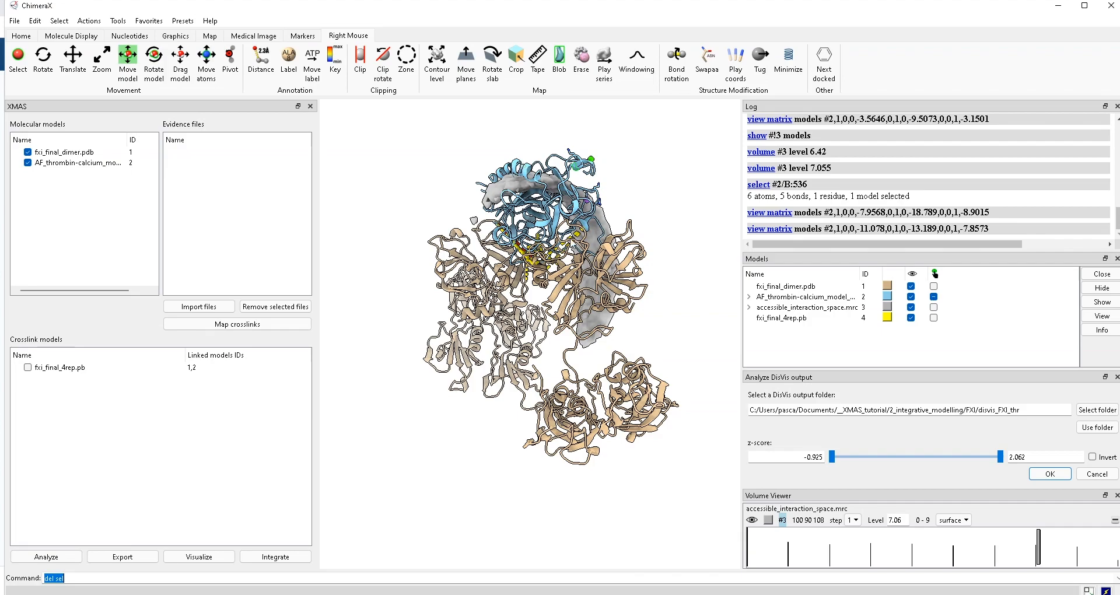
- Rotate the complex, then drag the upper z-score limit from 2.062 down to about 0.47
left_click_drag(589, 291, 478, 292)
left_click_drag(553, 225, 539, 224)
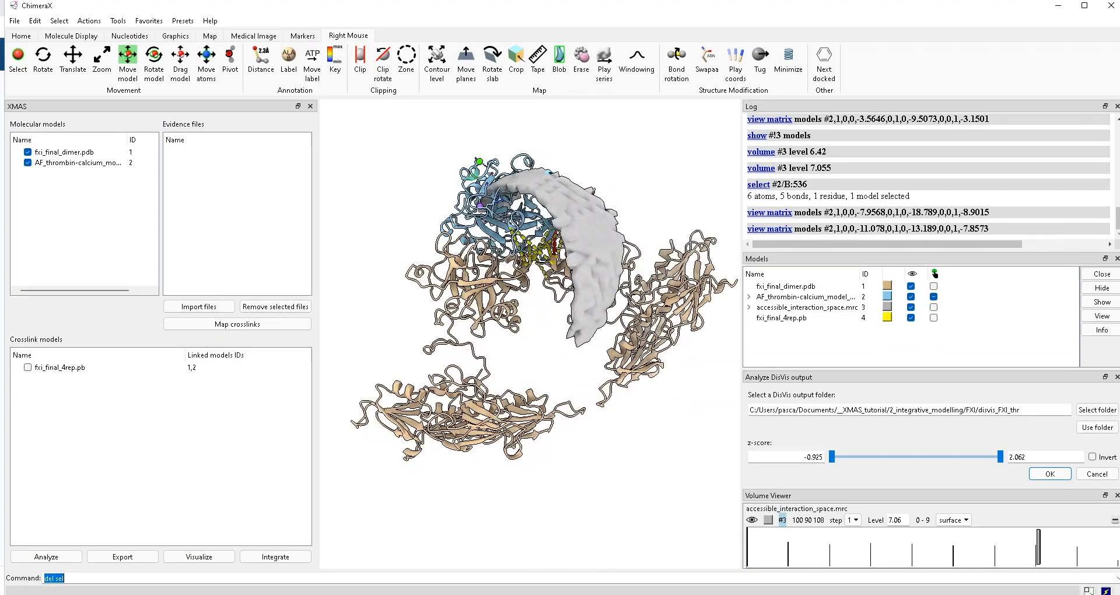
scroll(529, 317, "up", 10)
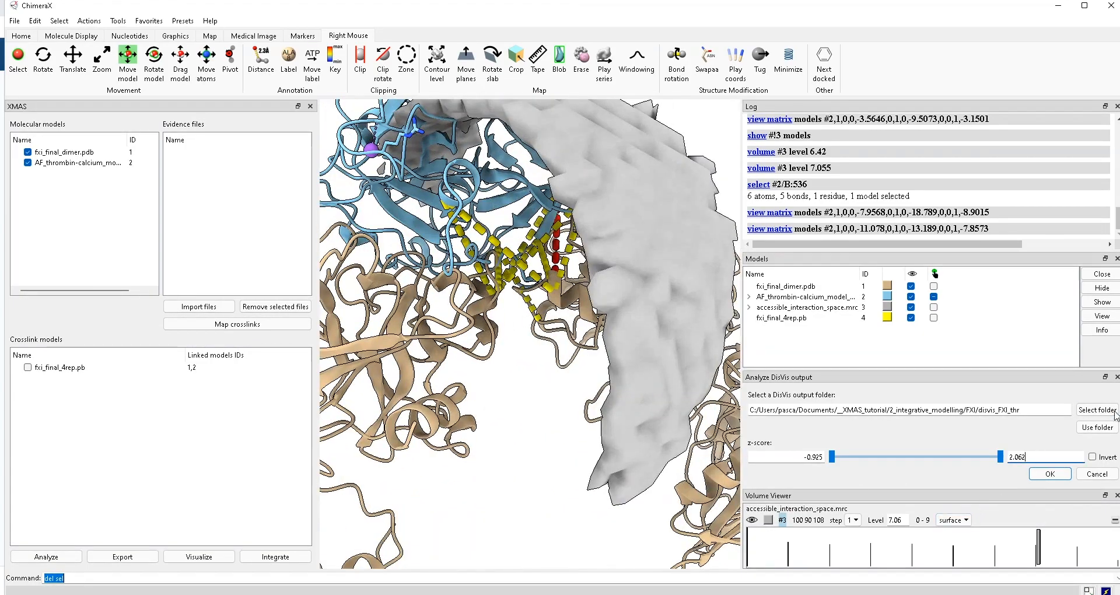
left_click_drag(999, 461, 916, 475)
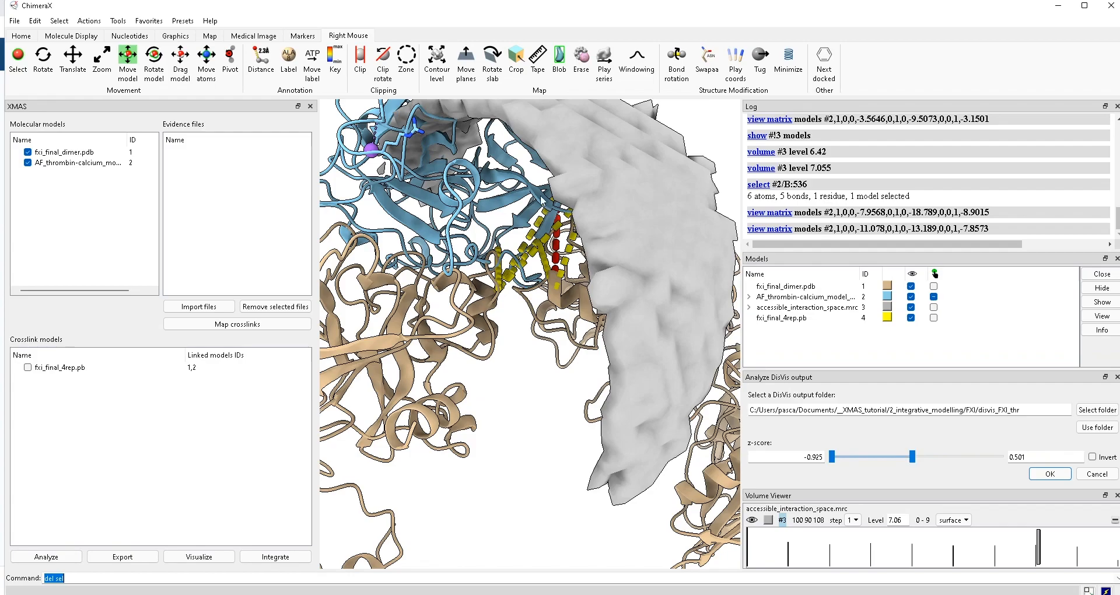
- Set the upper z-score bound to 0.501 and apply it, saving 7 crosslinks as fxi_final_4rep_selected.pb
mouse_move(516, 170)
left_mouse_down()
mouse_move(548, 181)
mouse_move(517, 166)
mouse_move(487, 170)
mouse_move(517, 178)
left_mouse_up()
scroll(585, 209, "up", 3)
left_click_drag(561, 222, 526, 263)
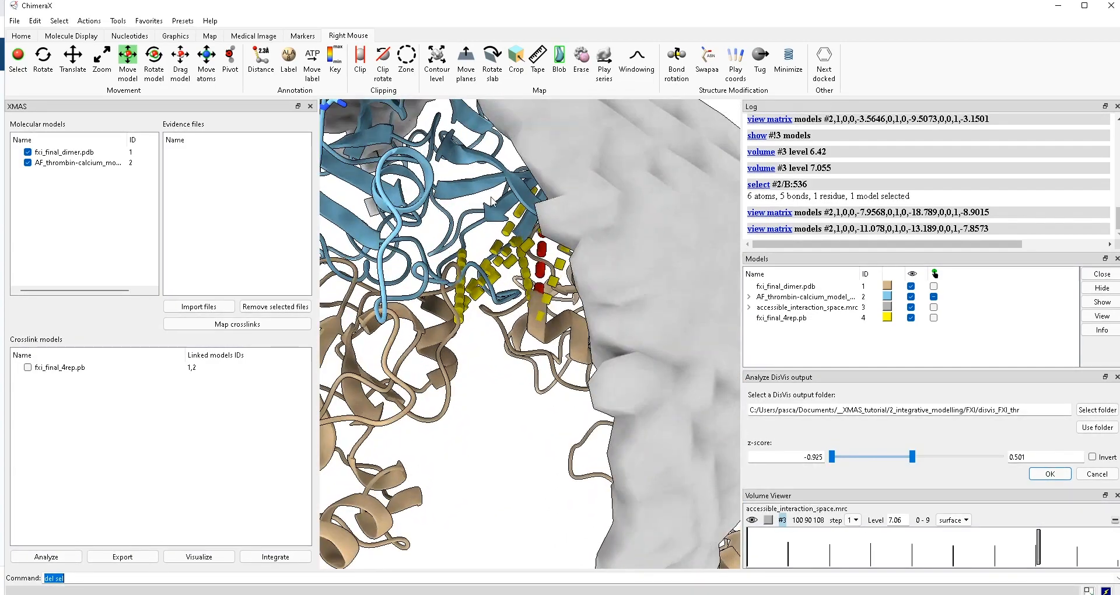
left_click(464, 193, "ctrl")
left_click_drag(463, 192, 350, 184)
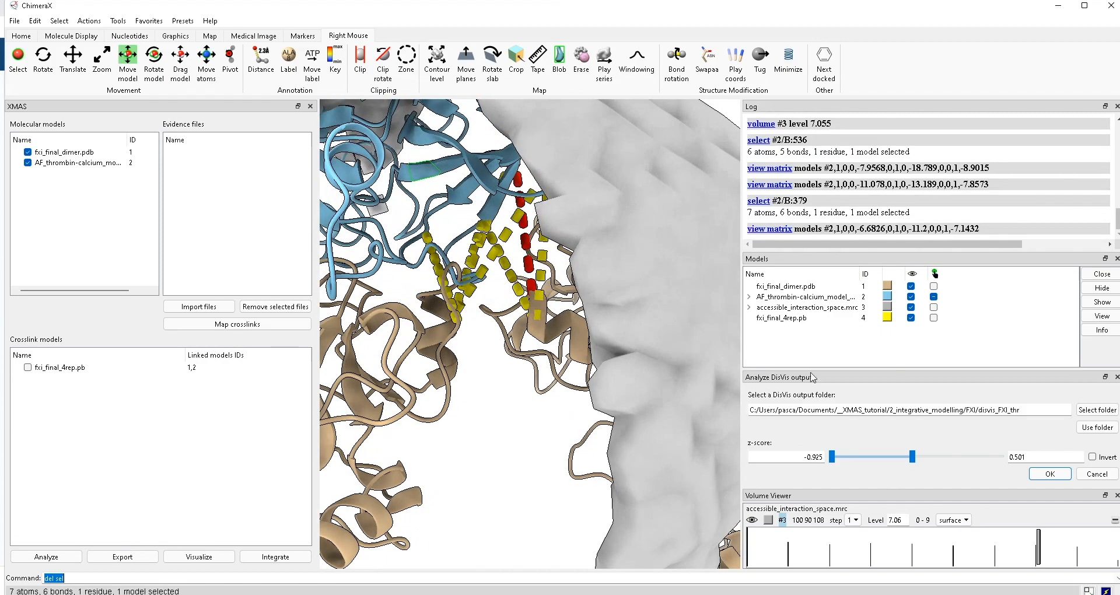
left_click(1054, 479)
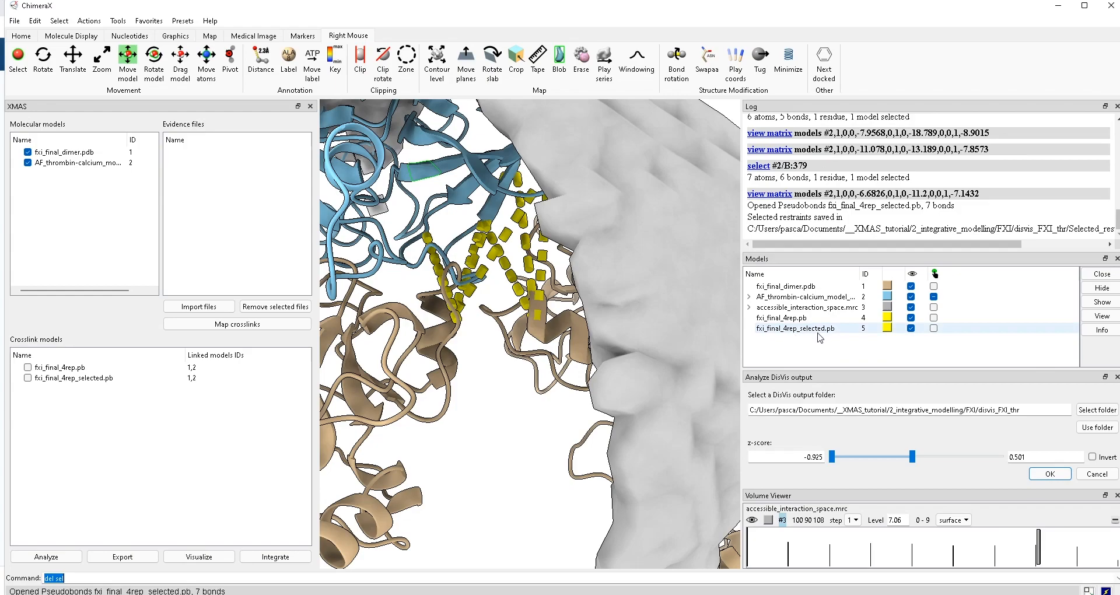
mouse_move(680, 368)
left_mouse_down()
mouse_move(736, 363)
mouse_move(675, 368)
left_mouse_up()
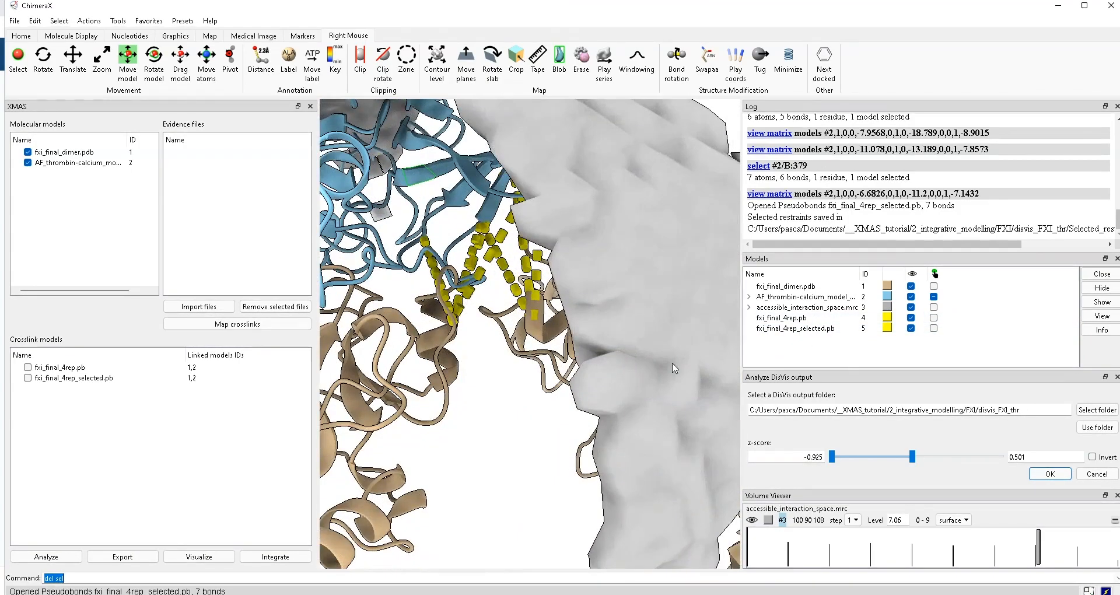
- Create HADDOCK input from fxi_final_4rep_selected.pb, fxi_final_dimer.pdb as chain A, saved to disvis_FXI_thr
left_click(296, 560)
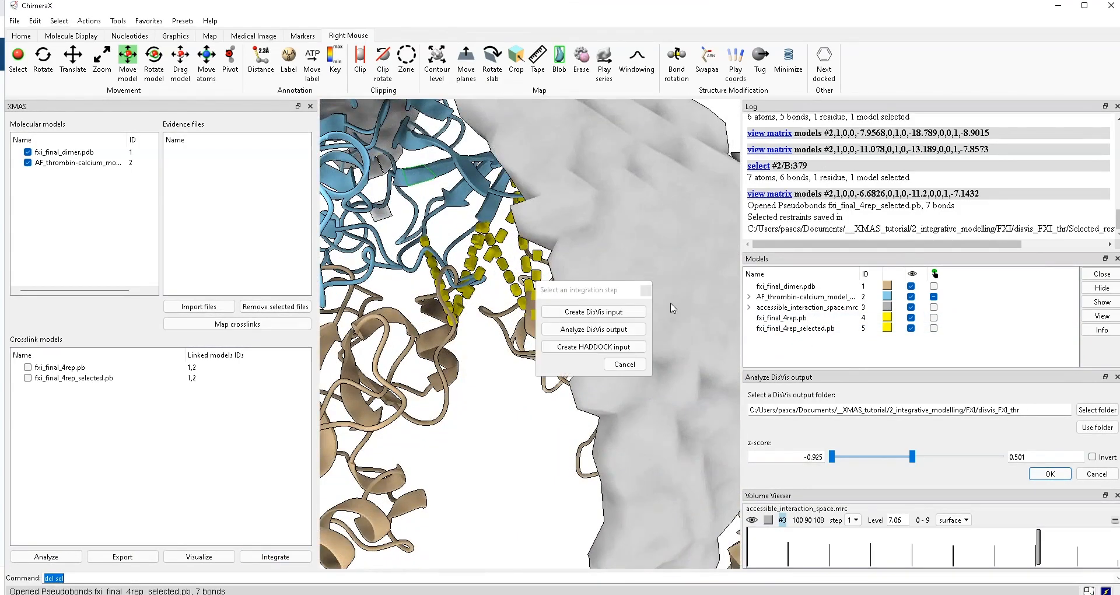
left_click(596, 349)
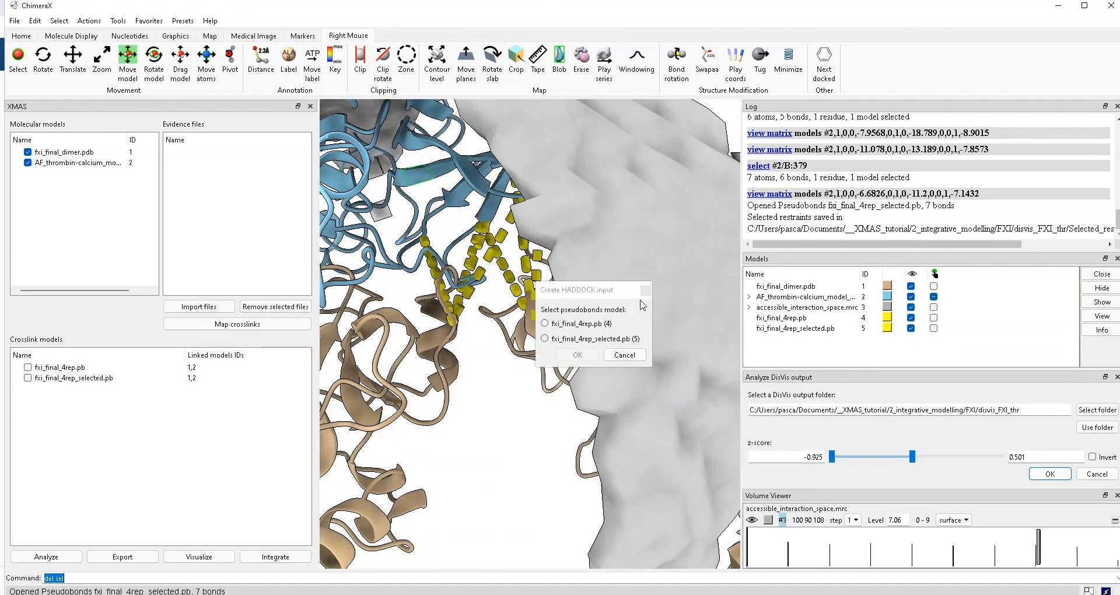
left_click(569, 340)
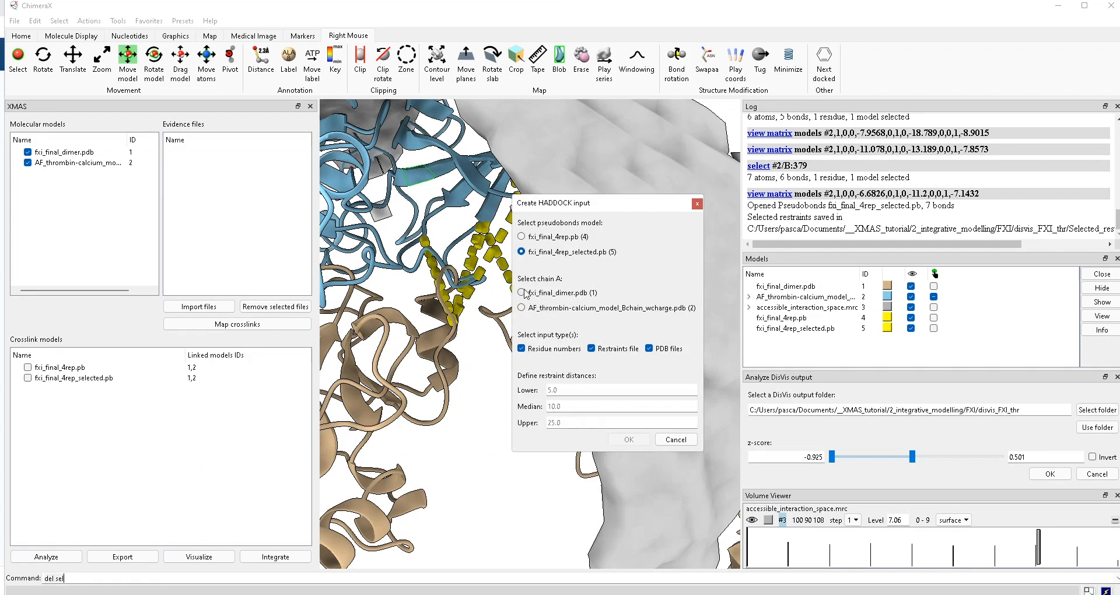
left_click(528, 293)
left_click(626, 441)
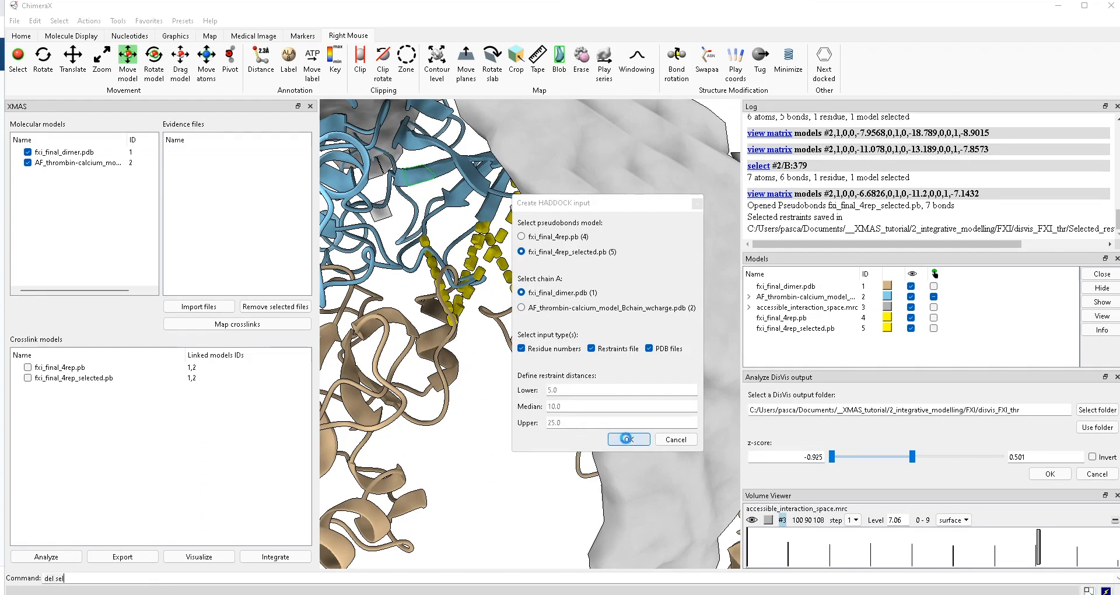
left_click_drag(640, 223, 553, 150)
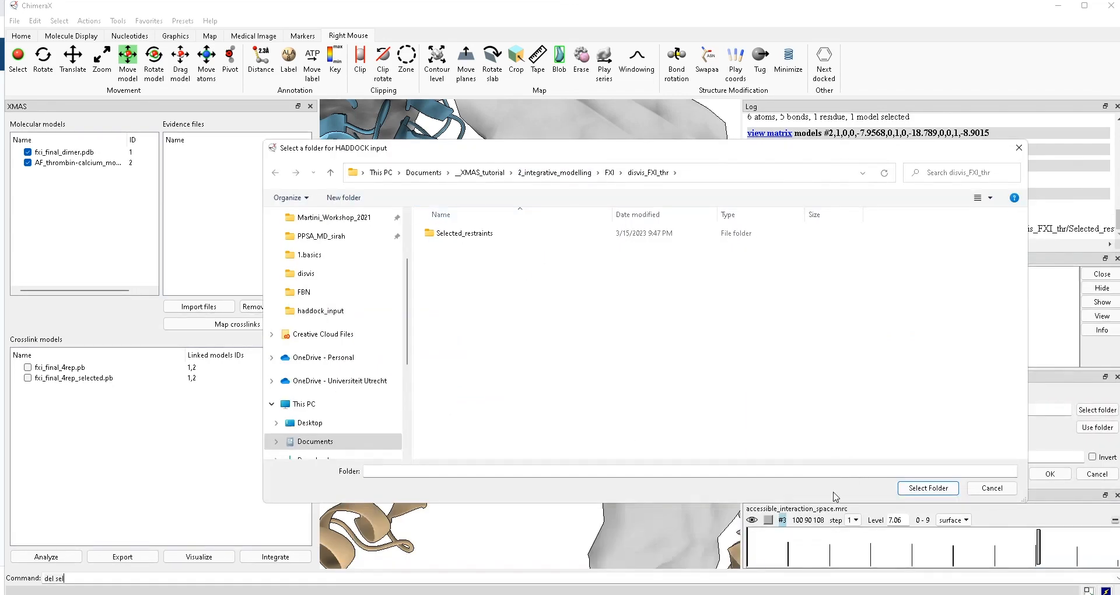
left_click(912, 490)
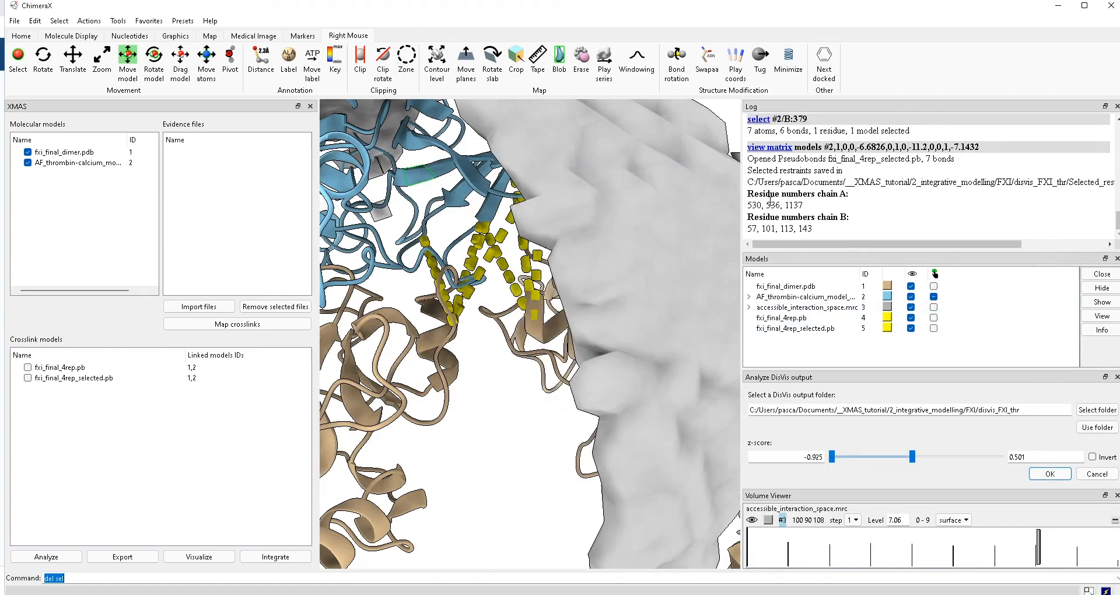
- Select the logged chain A and chain B residue numbers
right_click(750, 210)
left_click(747, 211)
left_click_drag(769, 205, 813, 228)
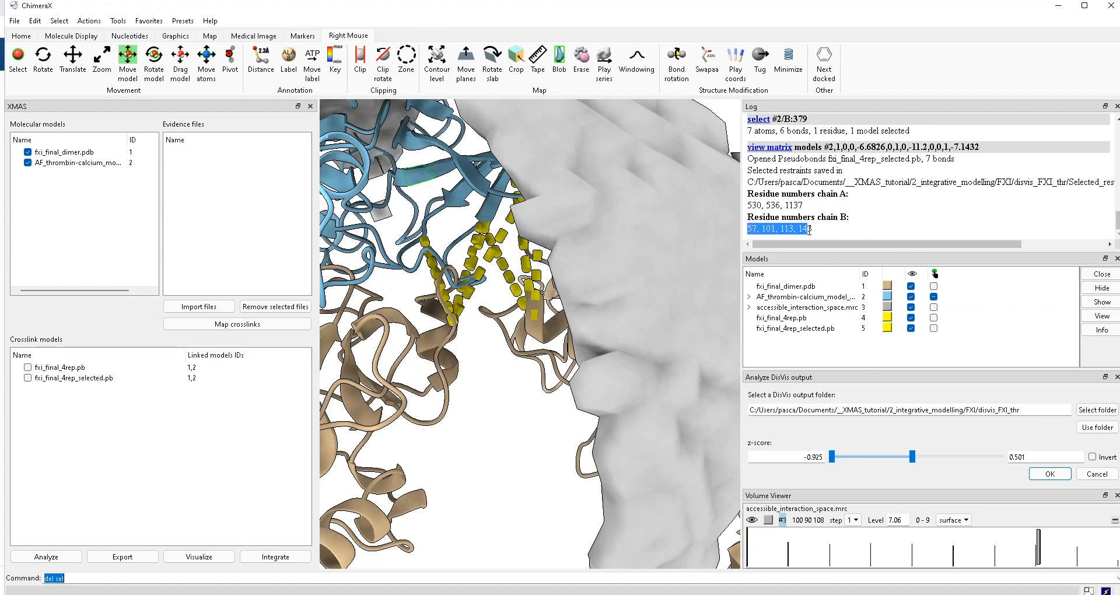
- Return to the HADDOCK submission form and extend the job name 'test'
key("alt+Tab")
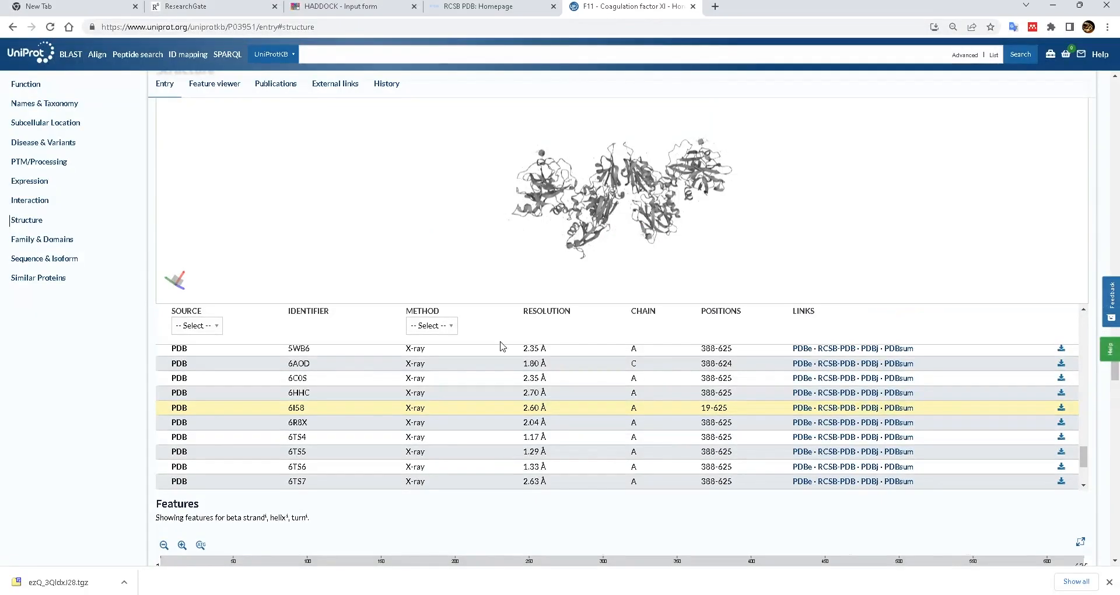
left_click(336, 8)
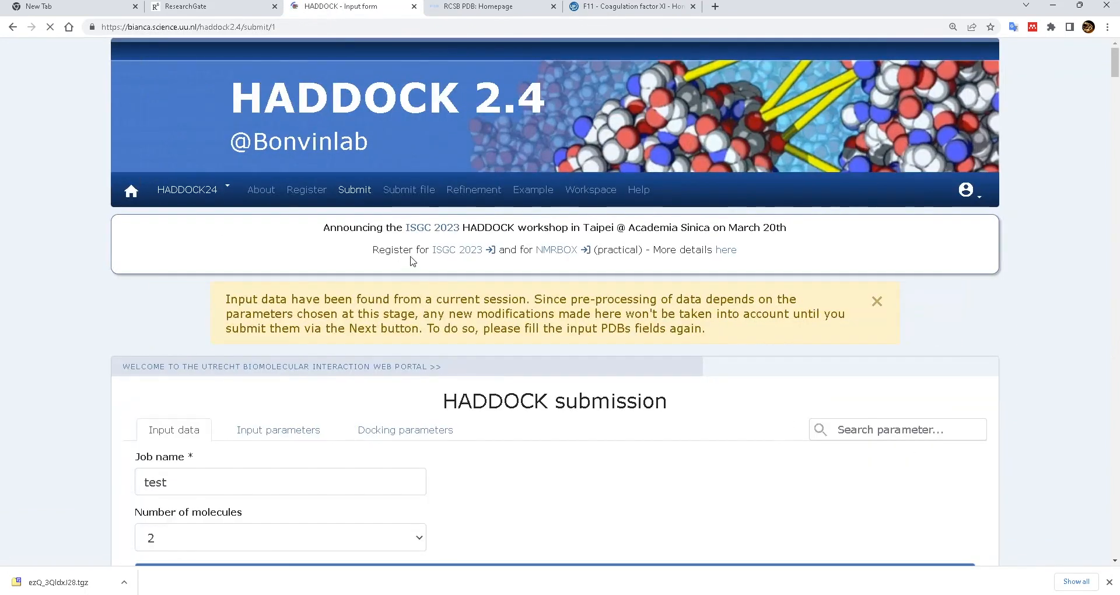
scroll(408, 266, "down", 3)
double_click(224, 251)
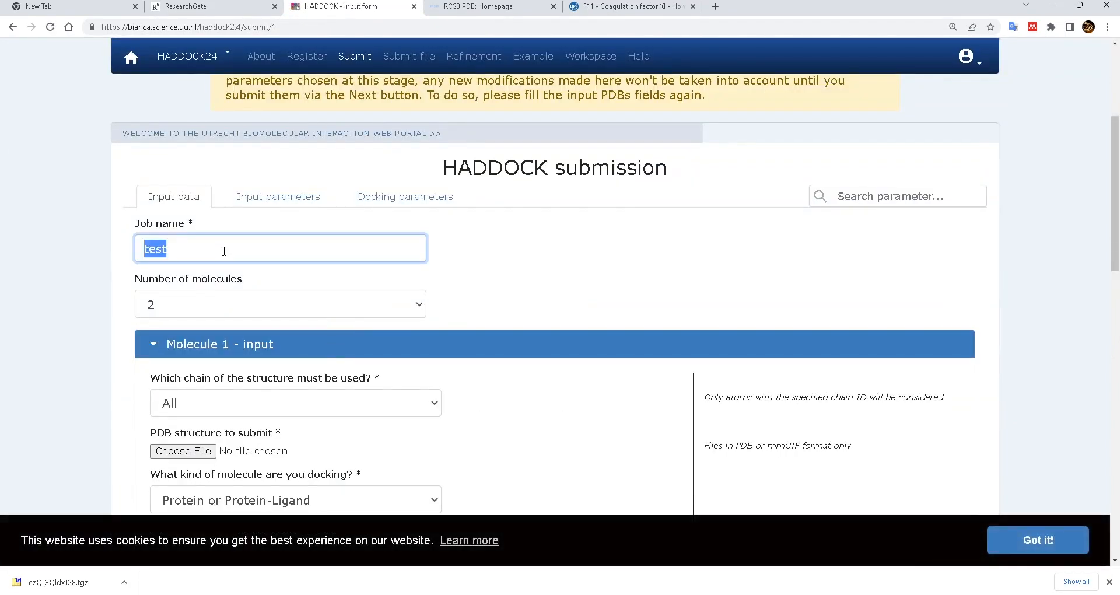
left_click(230, 249)
scroll(230, 258, "down", 2)
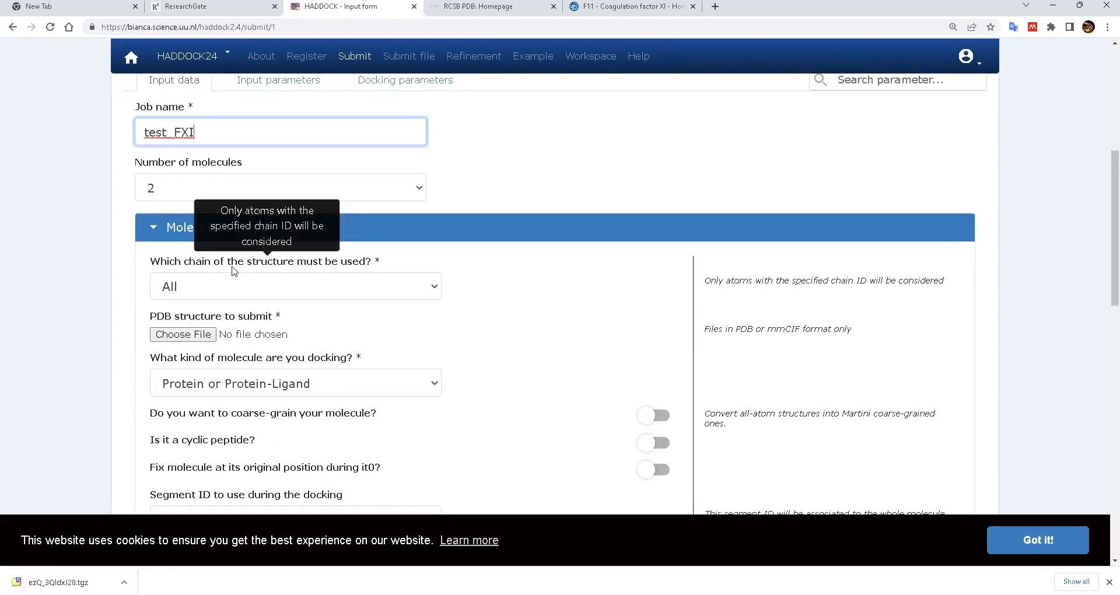
- Attach ChainB.pdb from FXI/disvis_FXI_thr as the second molecule's structure and continue
left_click(183, 334)
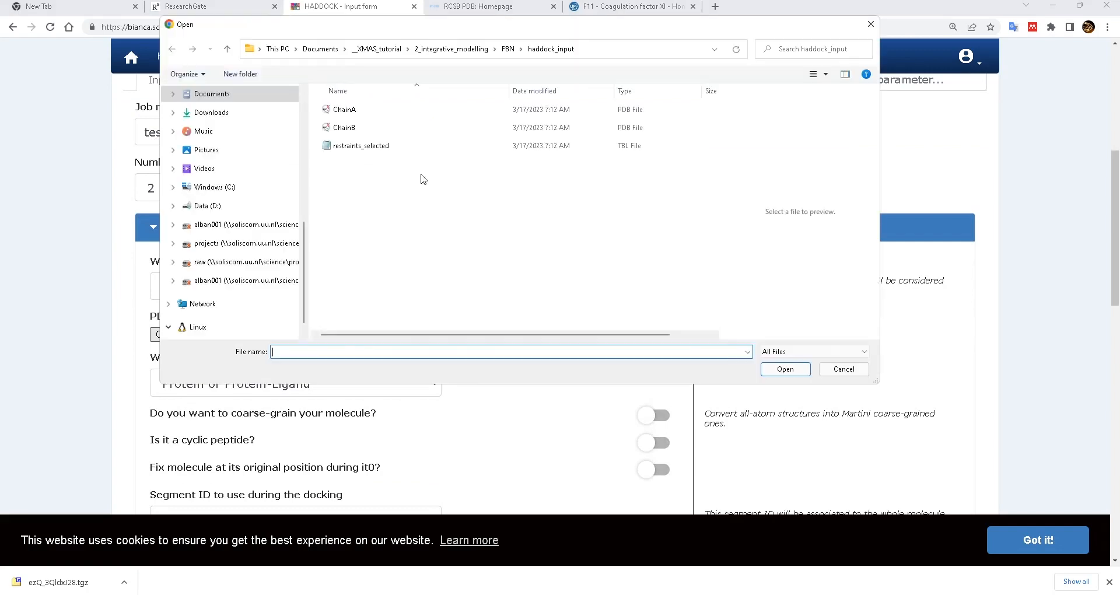
left_click(509, 52)
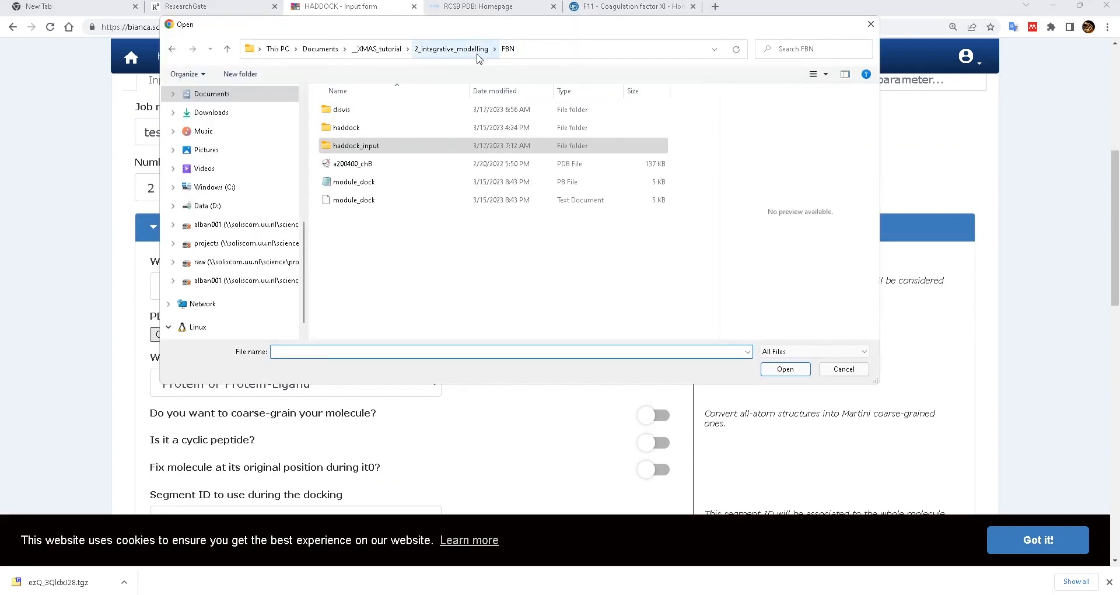
left_click(474, 54)
double_click(353, 130)
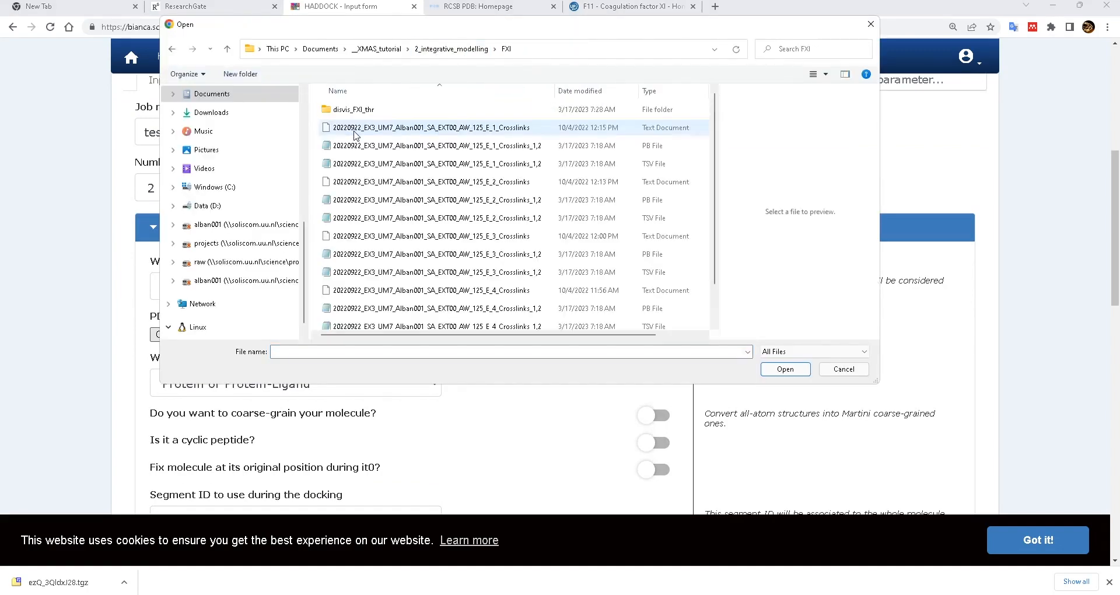
double_click(365, 112)
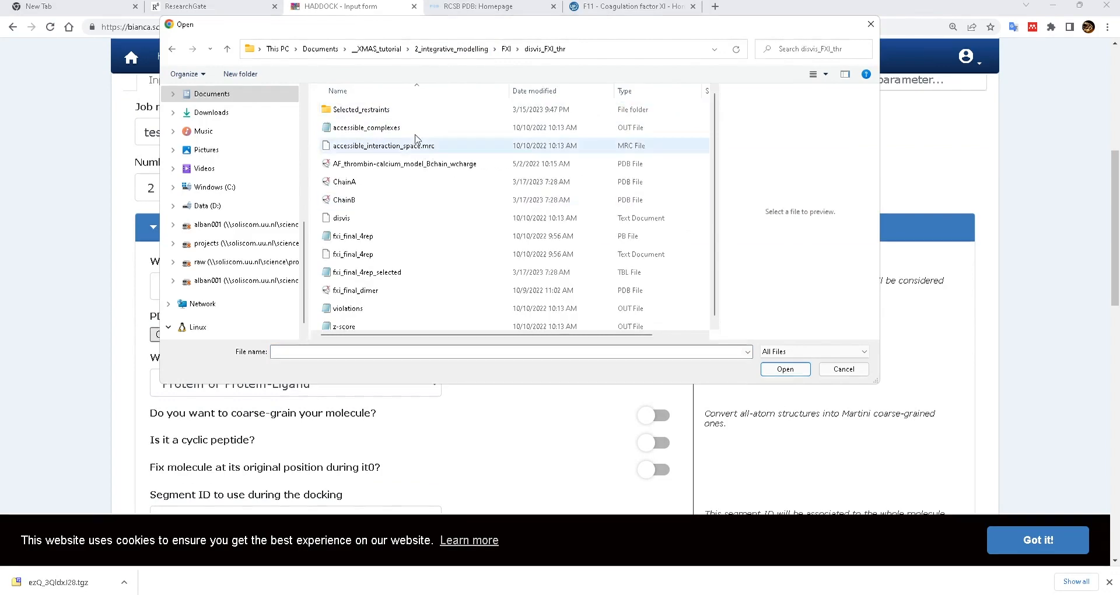
key("Escape")
scroll(301, 318, "down", 3)
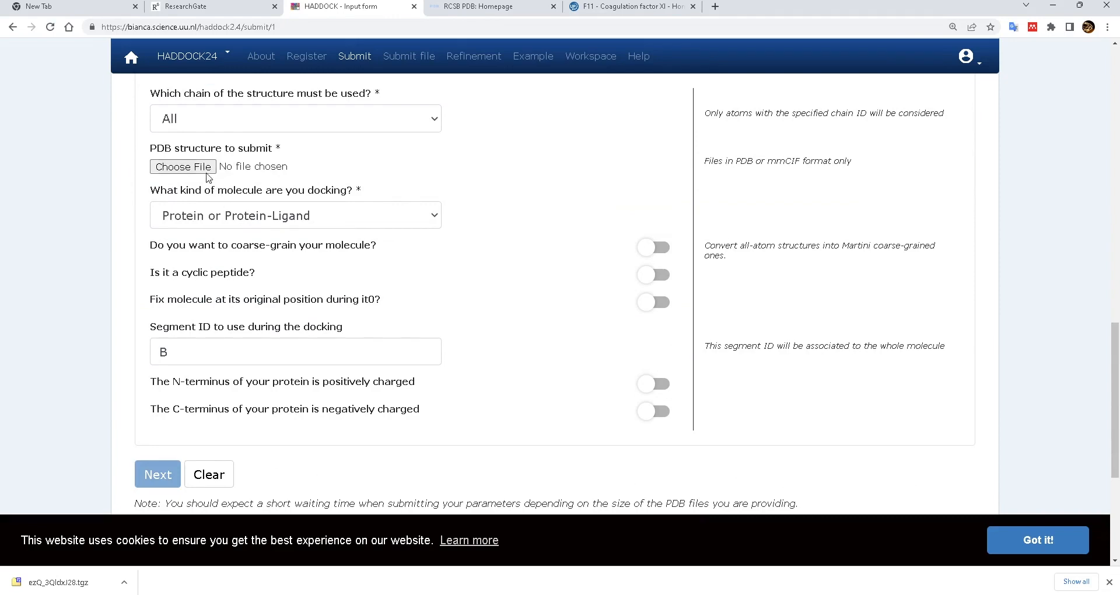
left_click(206, 171)
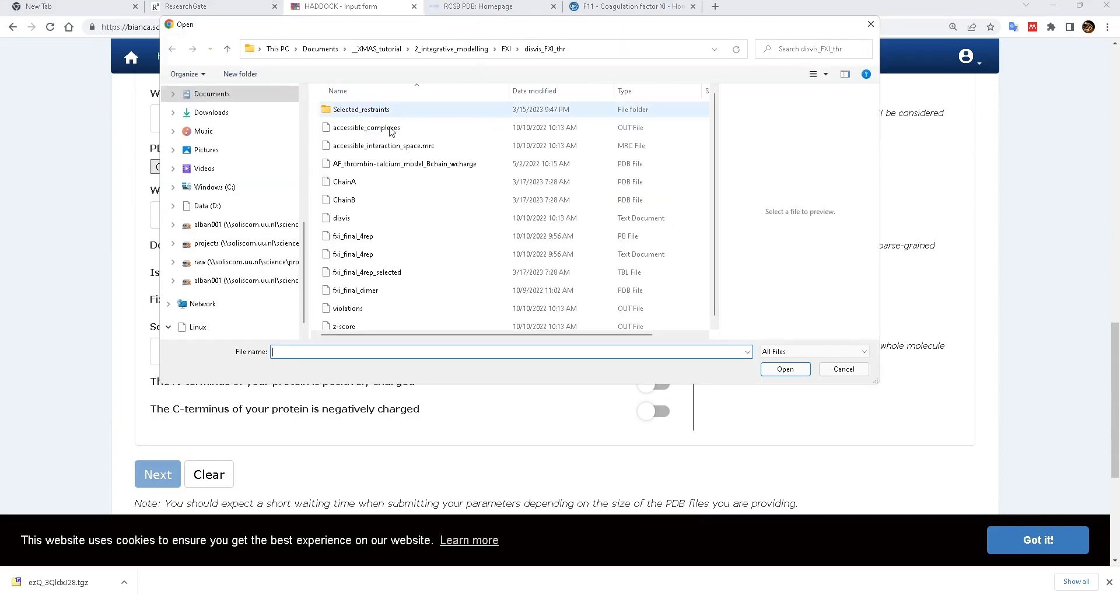
double_click(344, 200)
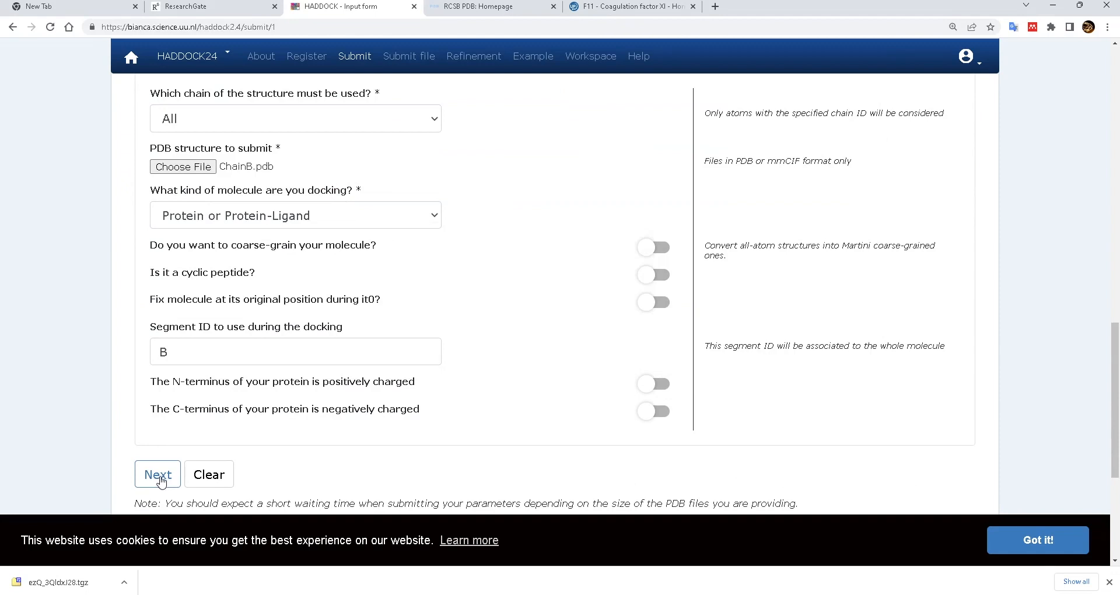
left_click(161, 481)
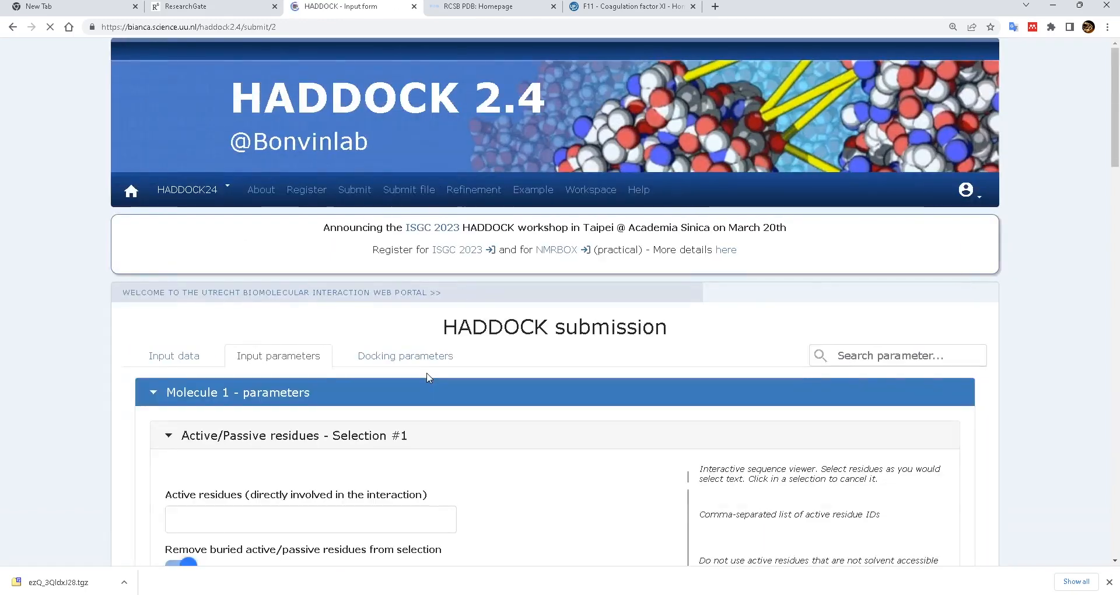
- Continue past the input parameters page to the docking parameters step
scroll(459, 385, "down", 5)
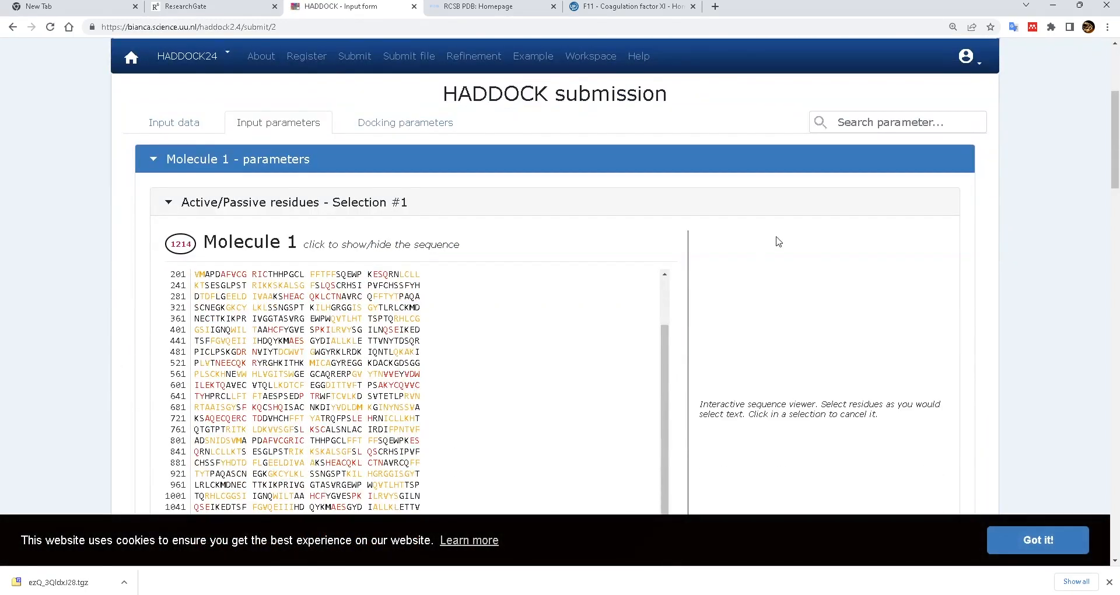
scroll(779, 241, "down", 4)
left_click(232, 386)
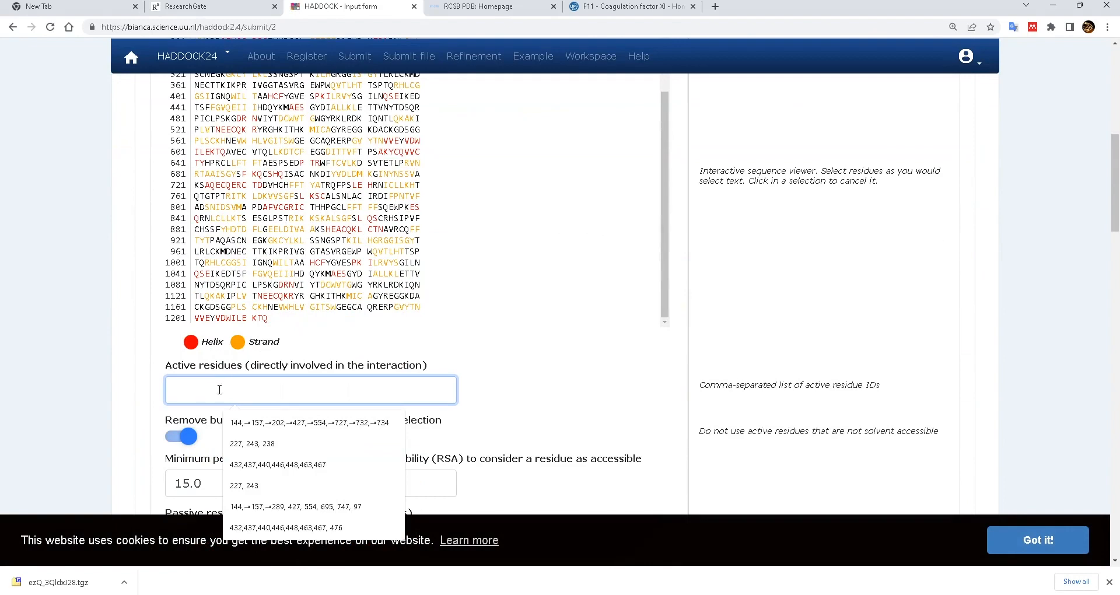
scroll(227, 391, "down", 20)
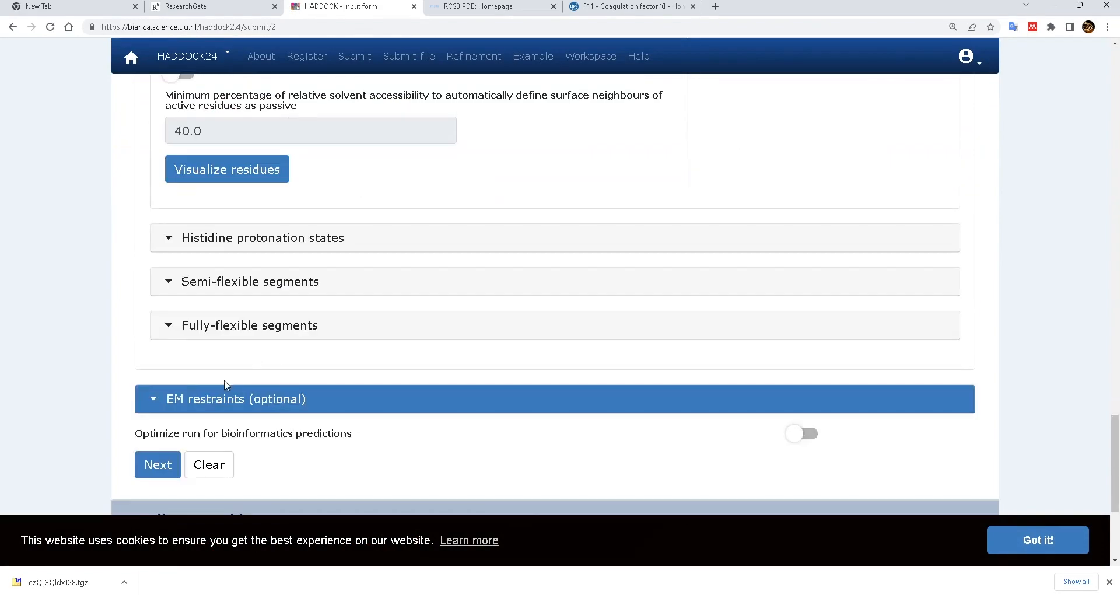
left_click(156, 466)
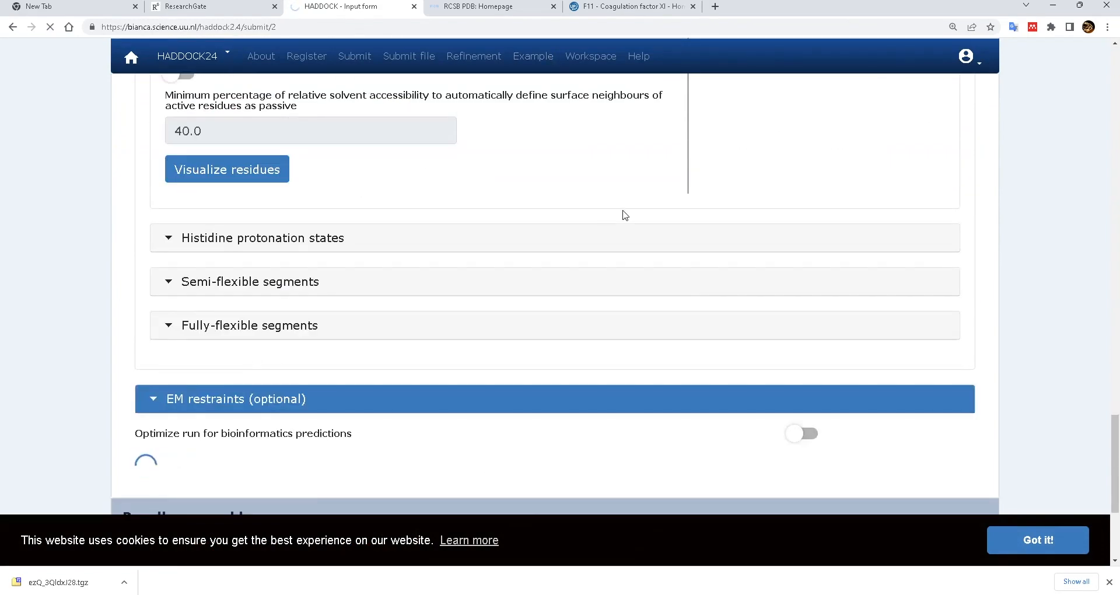
- Load fxi_final_4rep_selected.tbl as the ambiguous distance restraints file
scroll(604, 304, "down", 2)
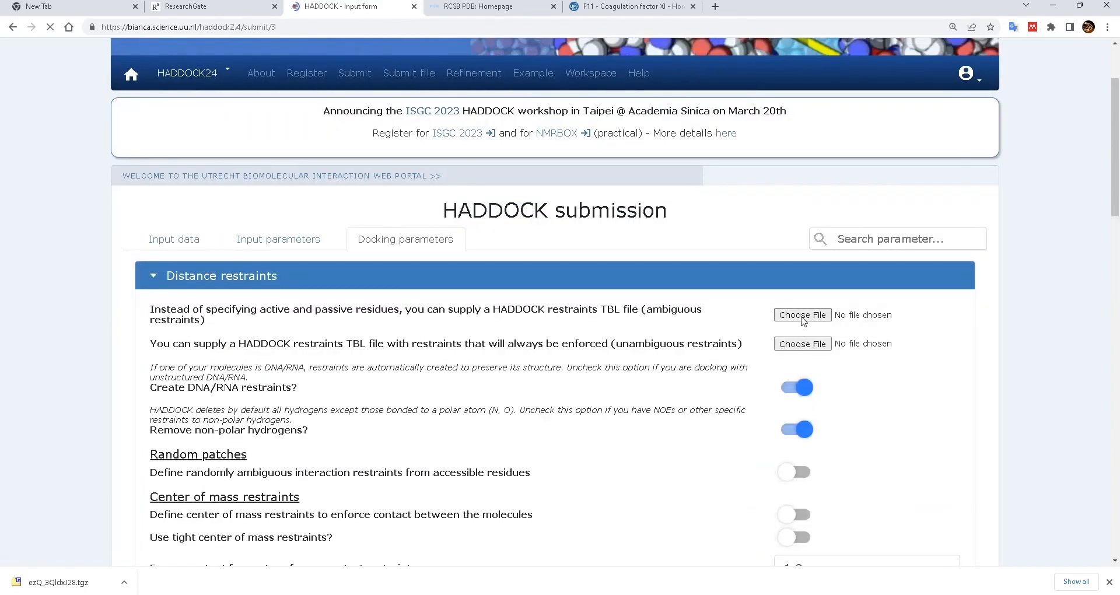
left_click(803, 316)
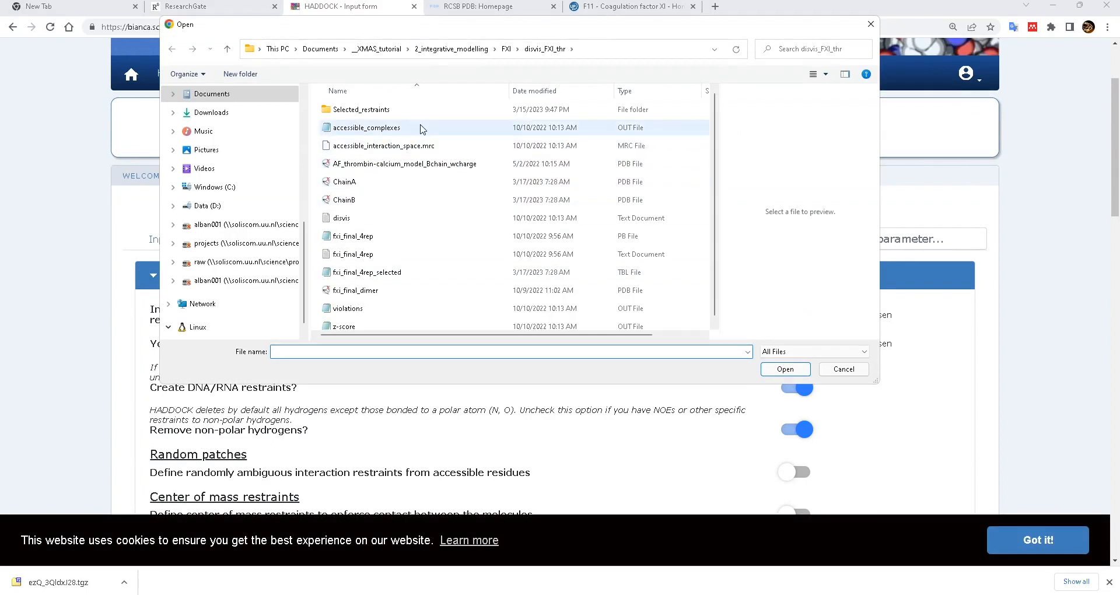
left_click(493, 272)
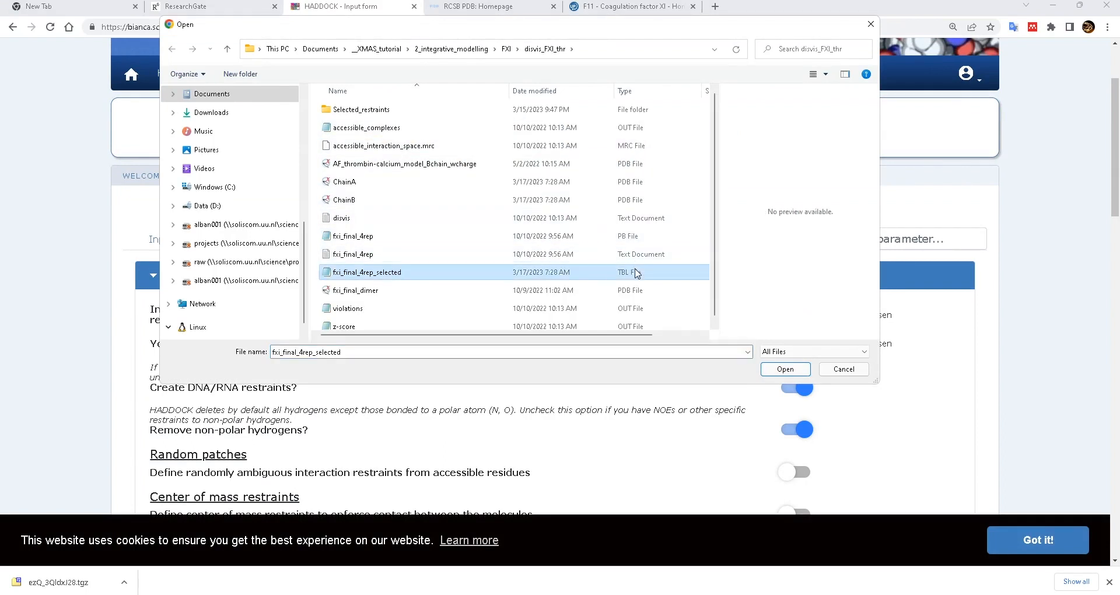
double_click(377, 275)
- Submit the test_FXI docking job, declining the COVID-19 tag, and select the success message
scroll(995, 326, "down", 15)
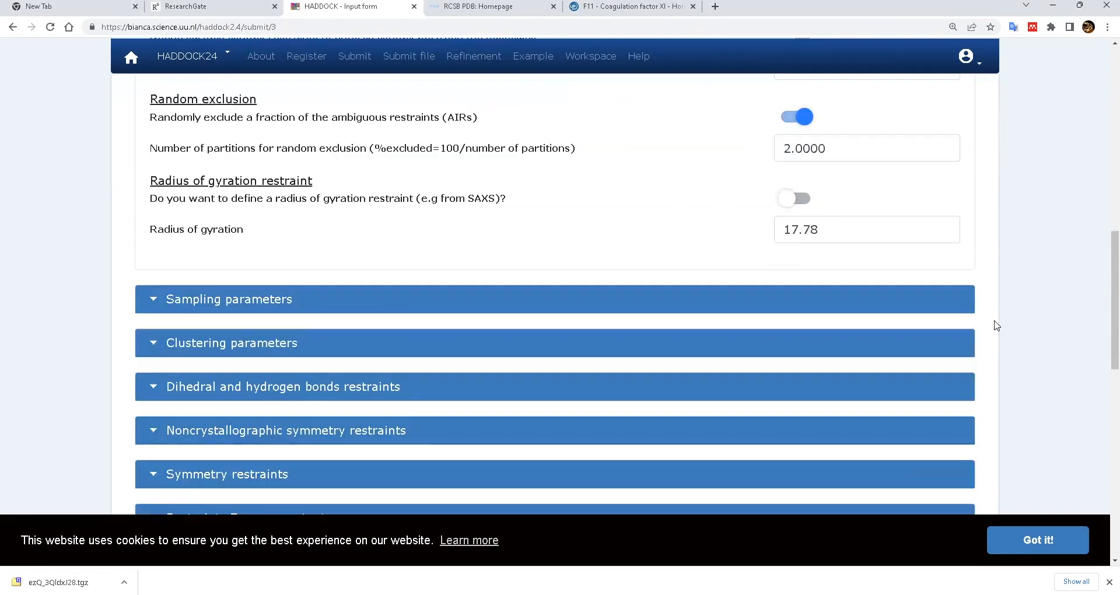
left_click(159, 357)
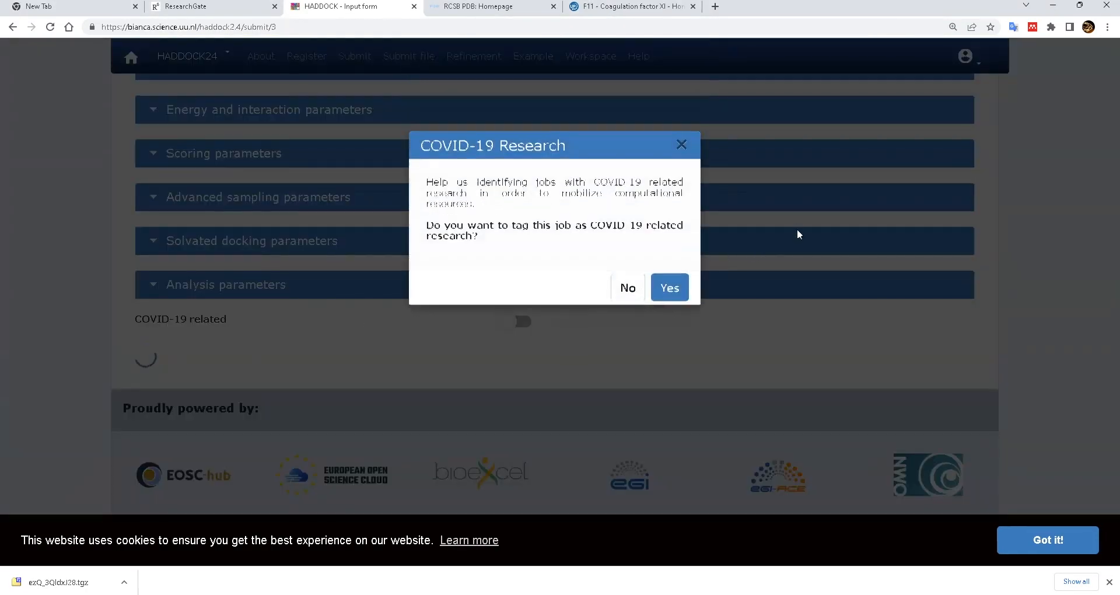
left_click(625, 288)
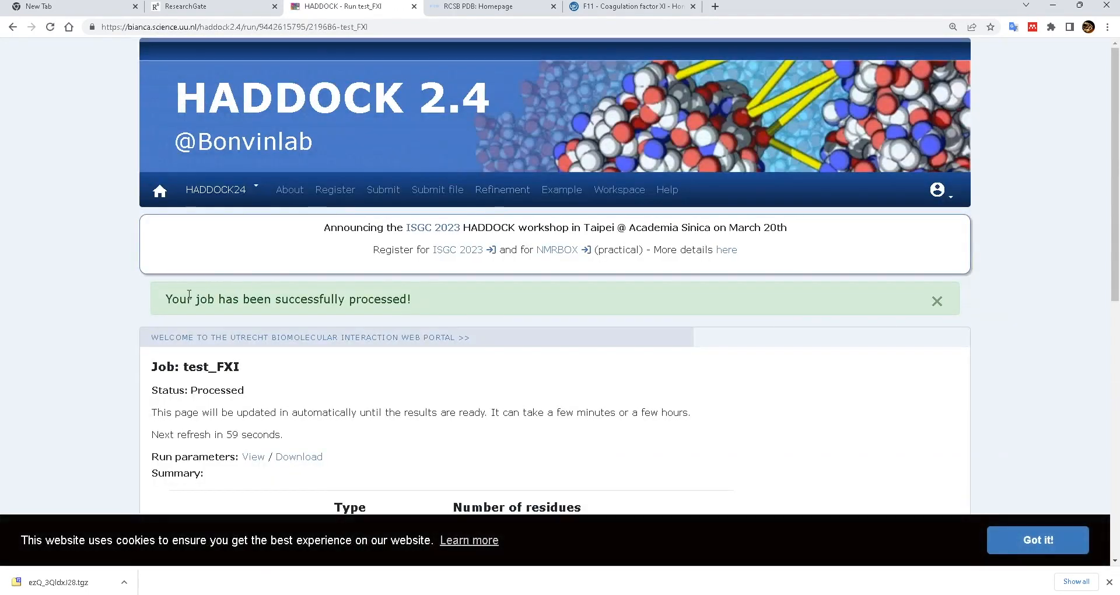
left_click_drag(165, 299, 470, 304)
scroll(483, 301, "down", 4)
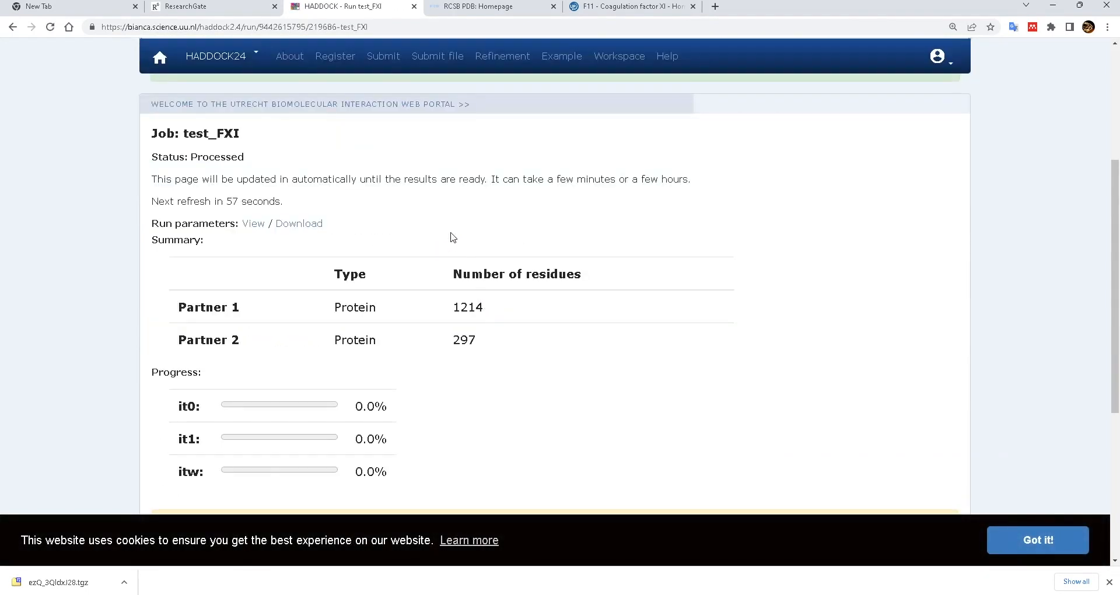